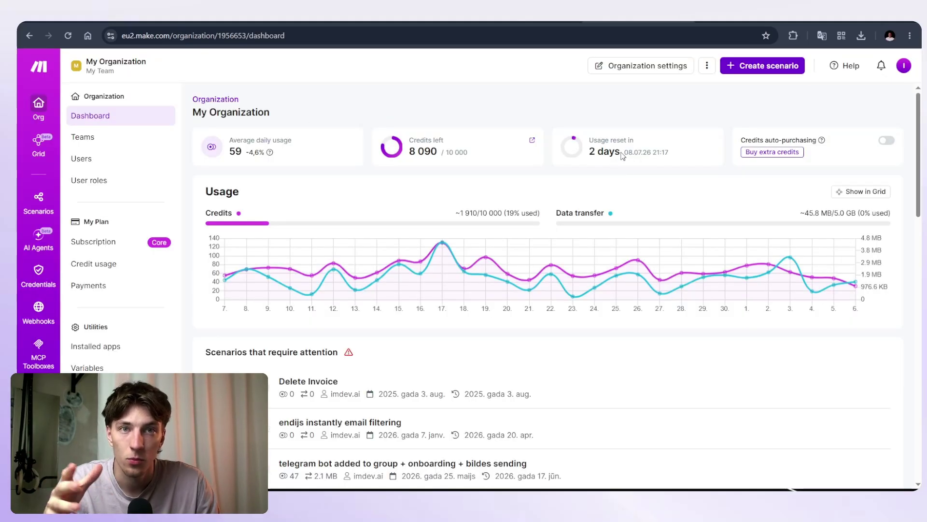
Start a new scenario, and switch to Telegram to create a group named "youtube test" without adding other members.
left_click(770, 65)
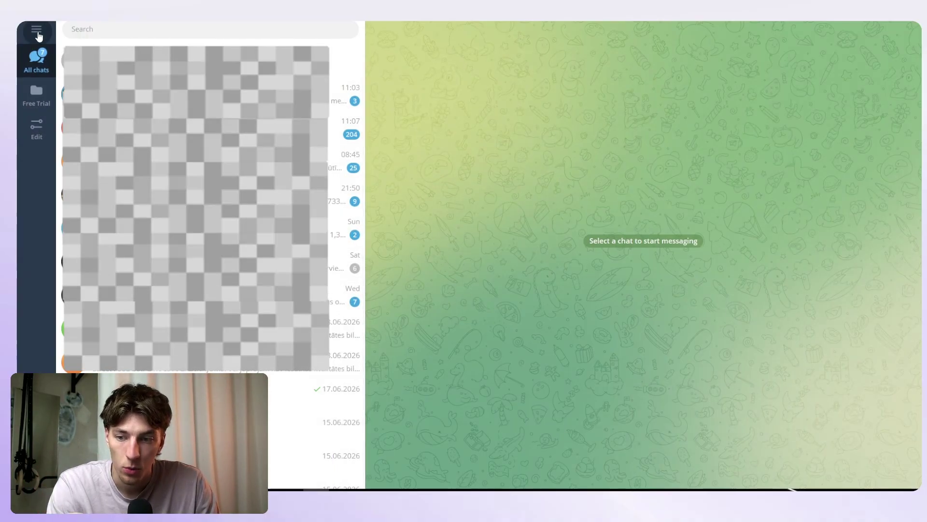
left_click(39, 33)
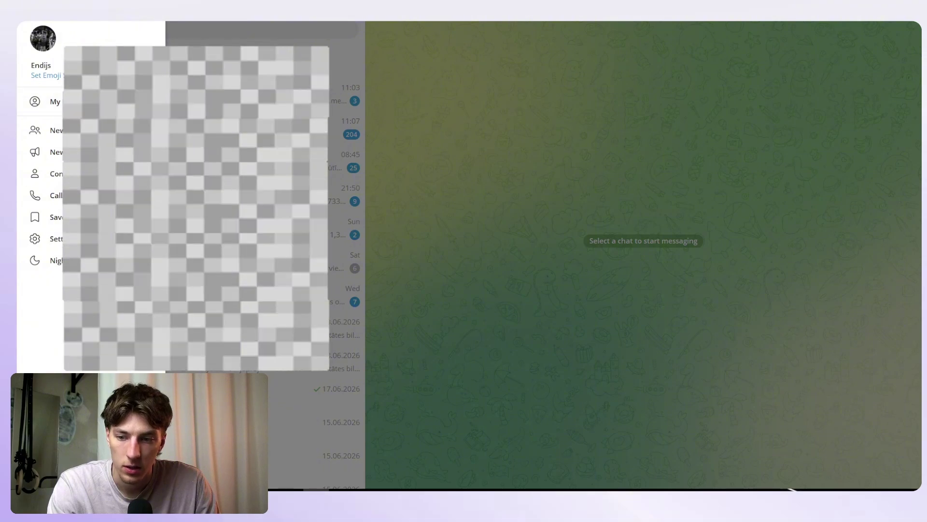
left_click(58, 126)
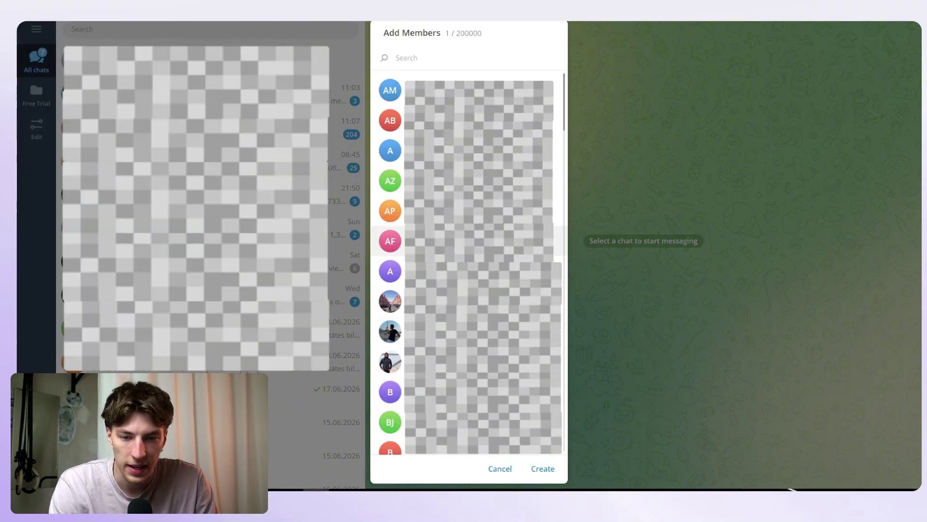
key("Return")
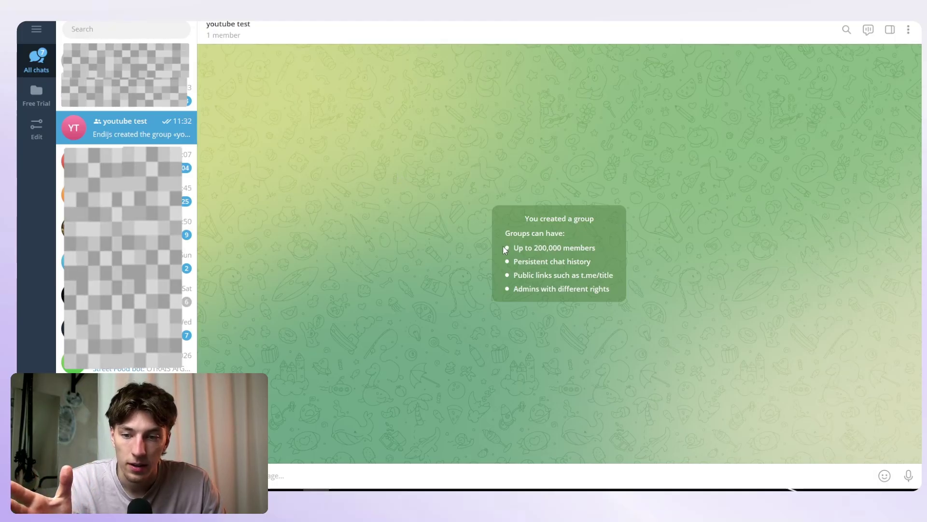
Switch back to Make and search the available apps for "tele" for the scenario's first module.
left_click(134, 28)
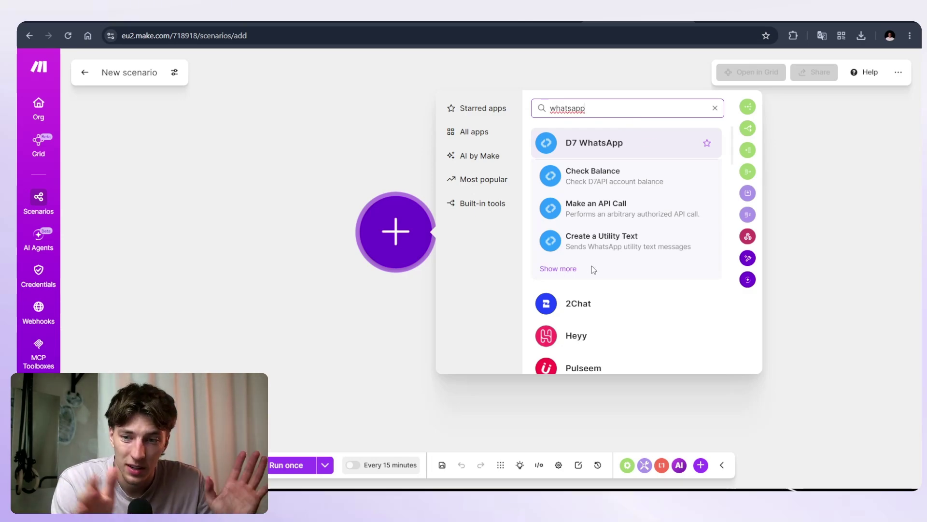
key("ctrl+a")
type("tele")
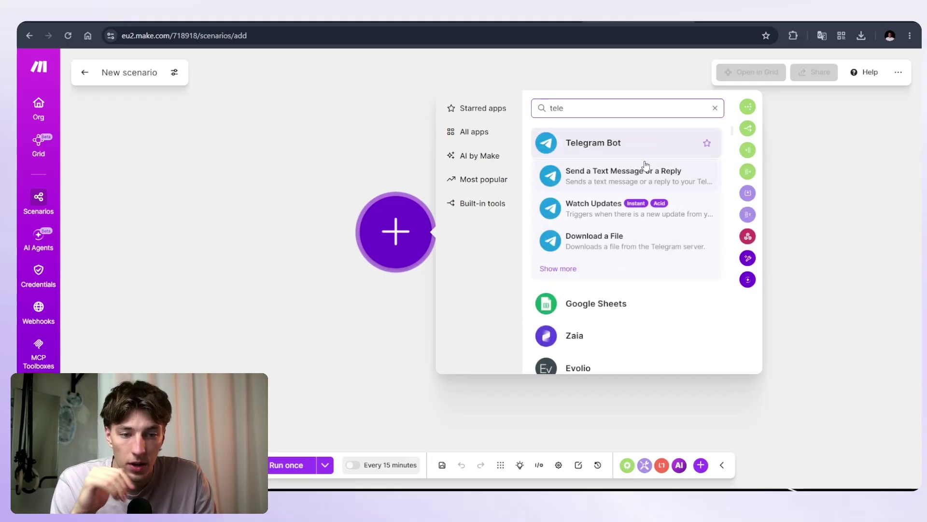
left_click(316, 490)
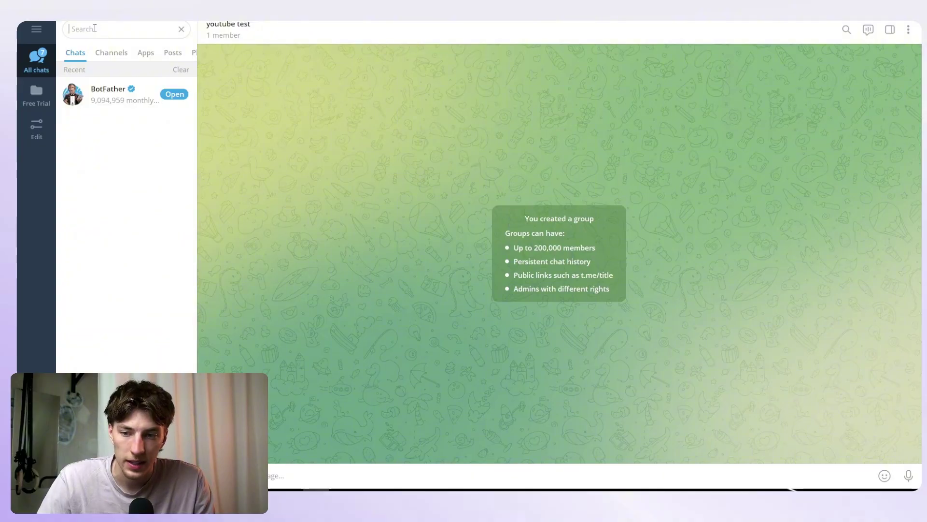
type("@b")
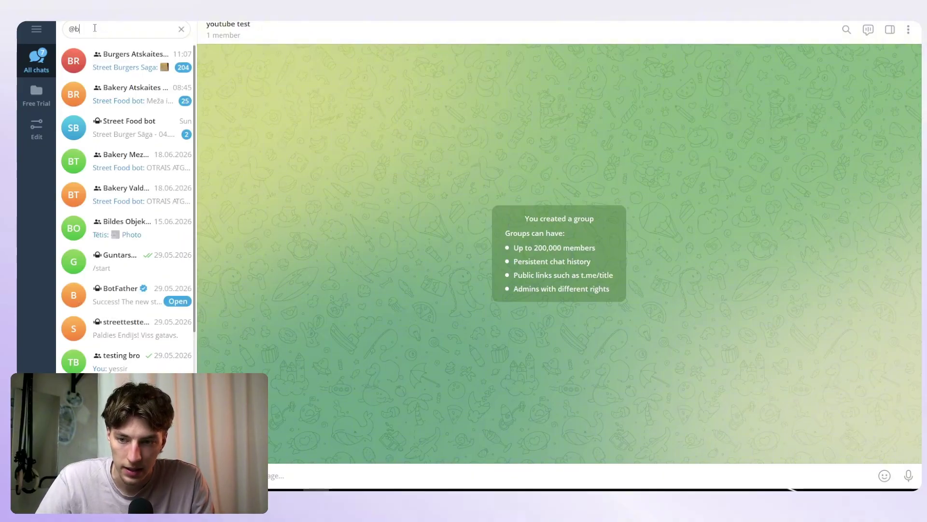
type("otfather")
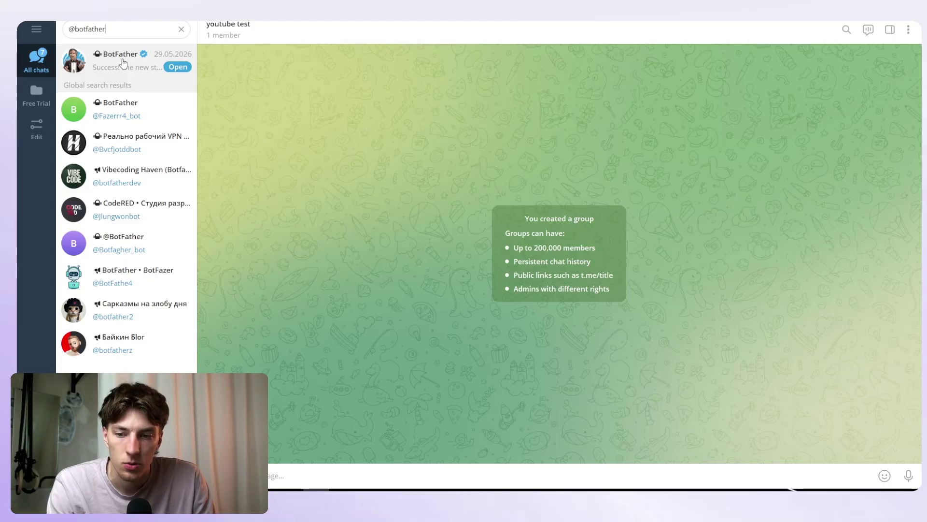
left_click(124, 60)
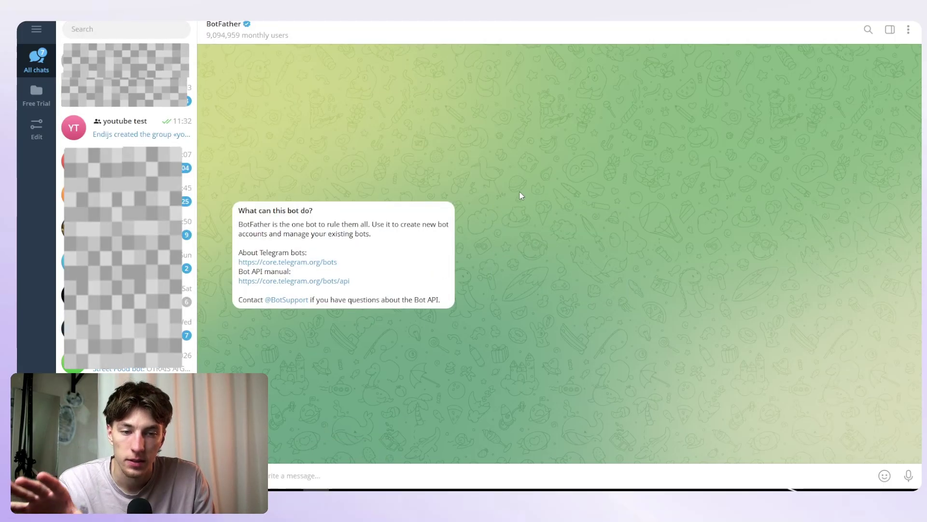
Create a bot with the /newbot command, naming it Youtubeimdevautomation with the username imdevautomation_bot.
left_click(284, 475)
type("/newb")
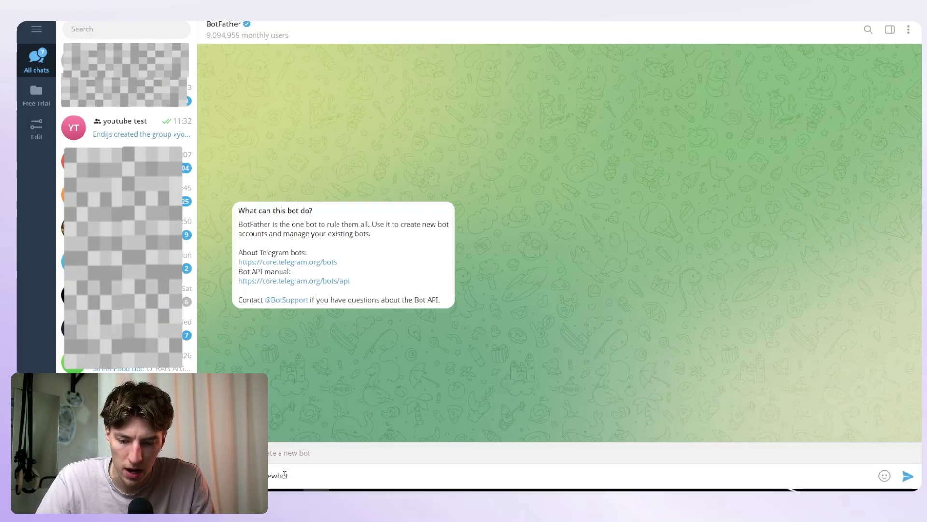
type("ot")
key("Return")
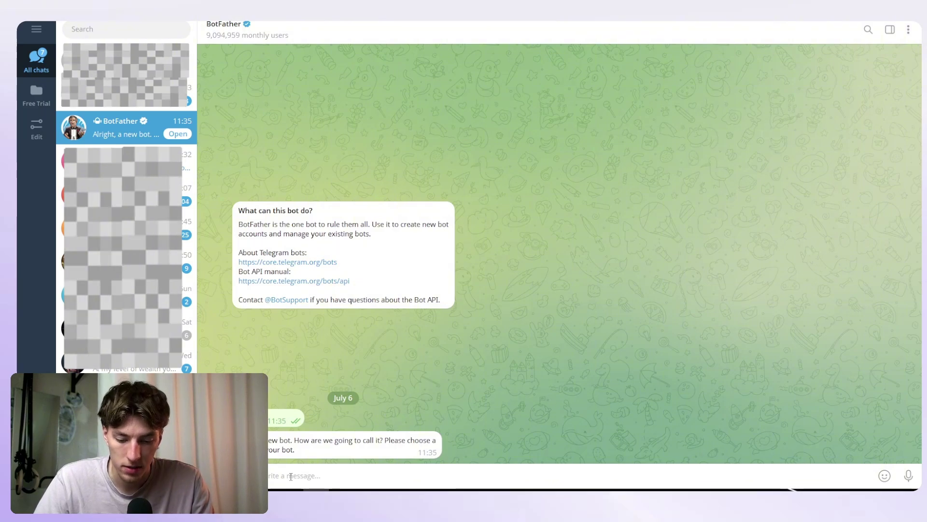
type("Youtube ")
type("dev")
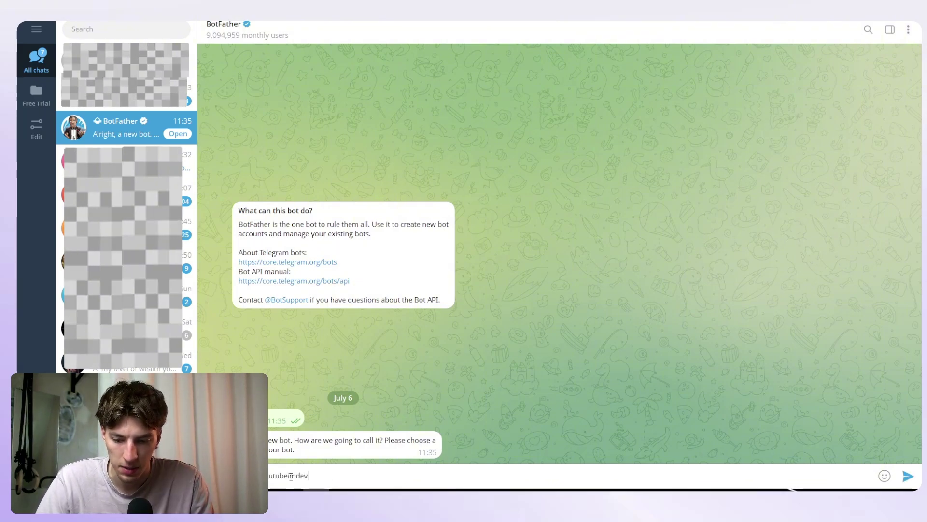
type("automation")
key("Return")
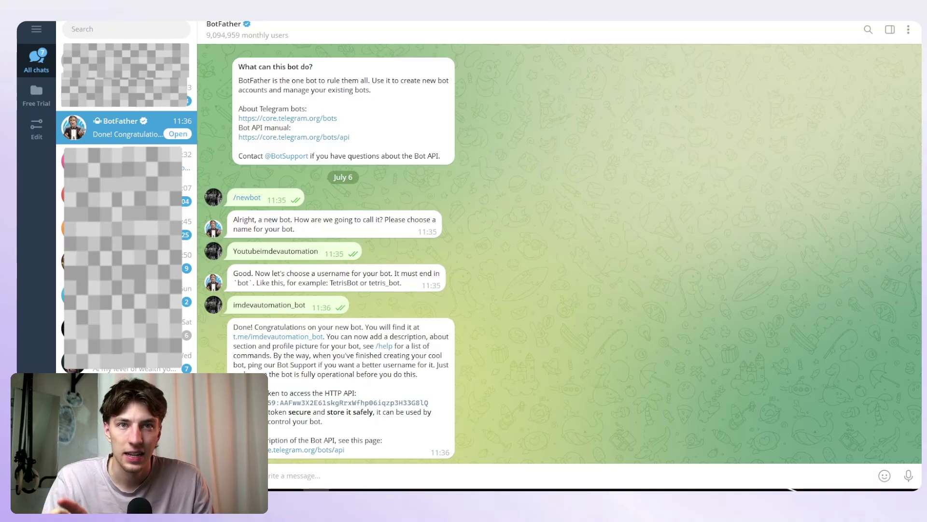
Copy the new bot's HTTP API token from BotFather's reply.
double_click(344, 411)
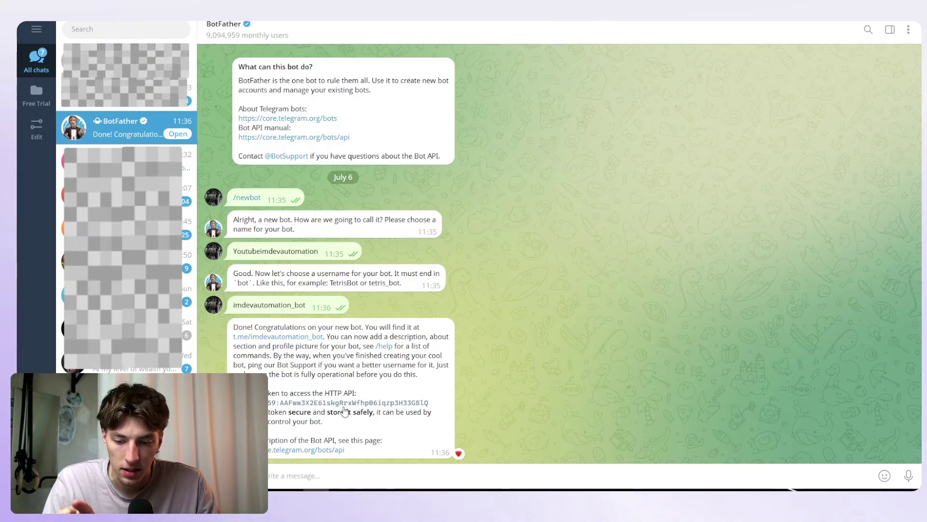
left_click(309, 403)
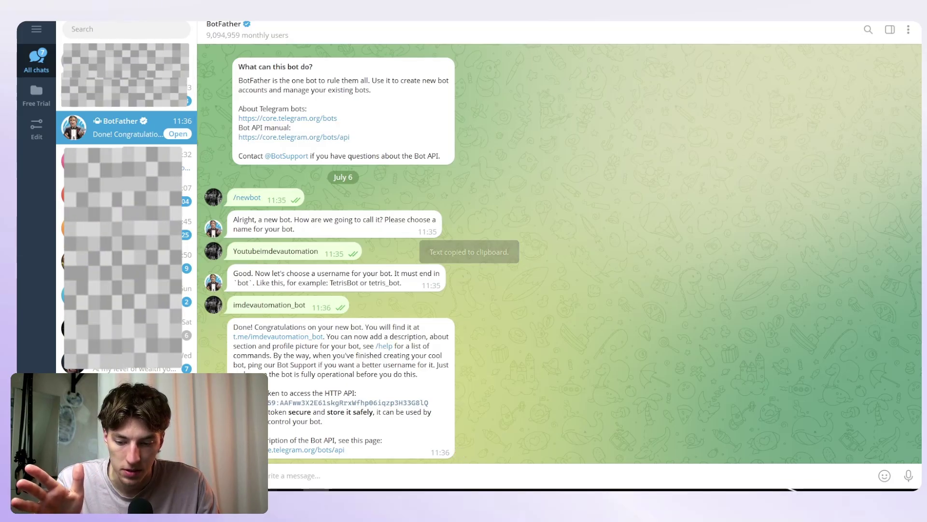
Switch to Make and add the Telegram Bot Watch Updates trigger as the scenario's first module.
left_click(316, 490)
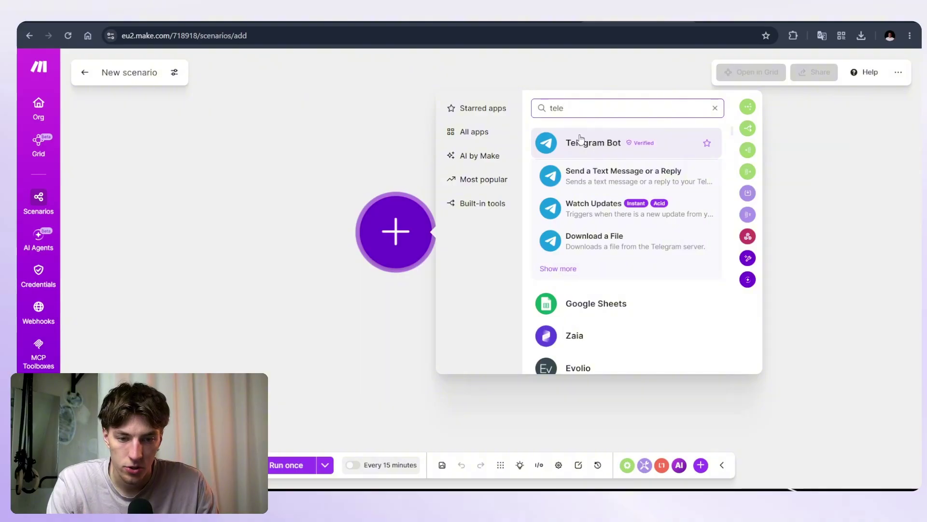
left_click(597, 144)
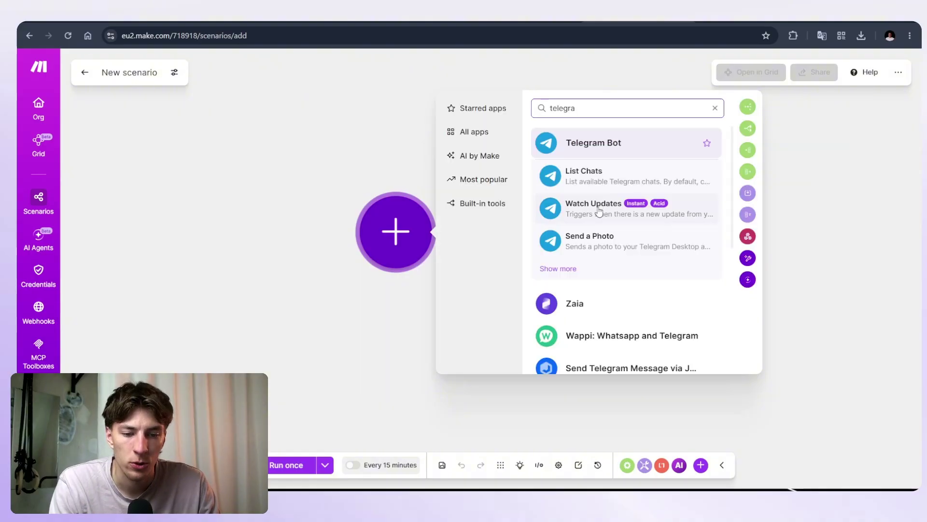
left_click(598, 213)
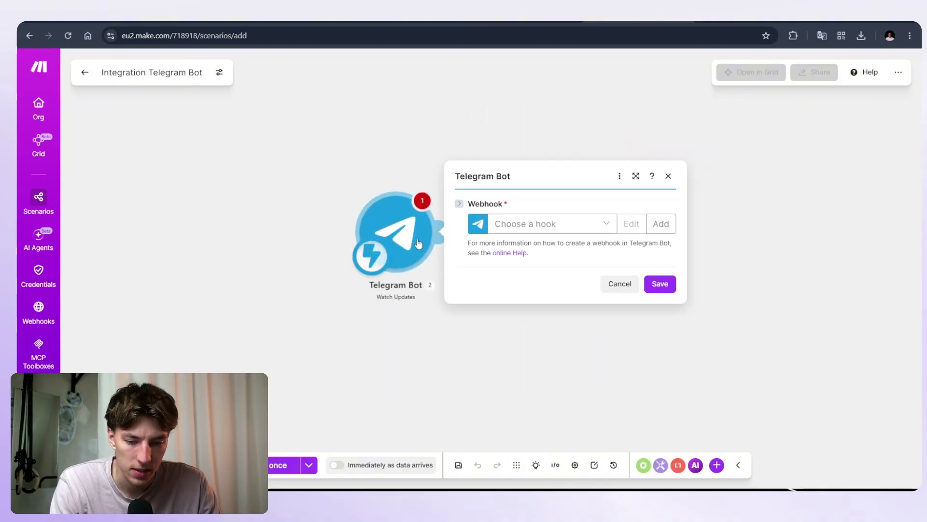
Begin a new webhook for the Telegram Bot trigger and name it "Imdev automation".
left_click(660, 223)
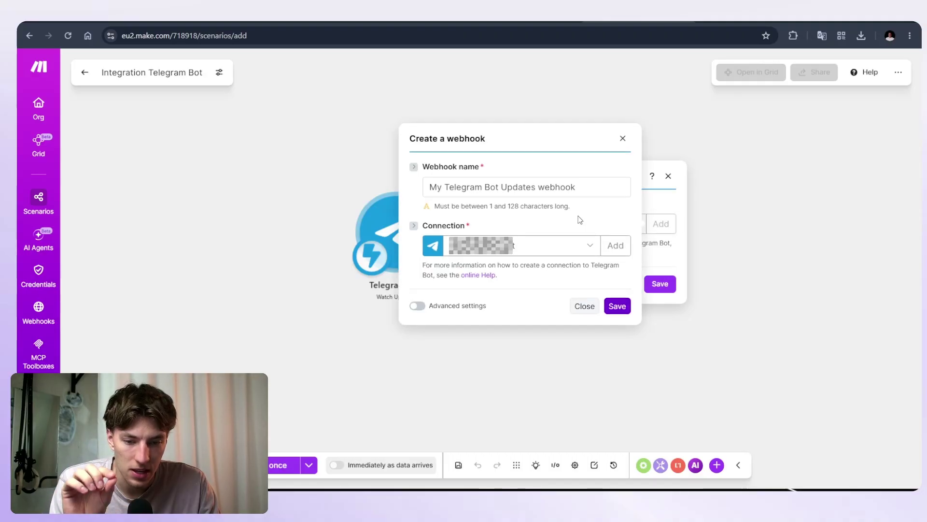
triple_click(539, 190)
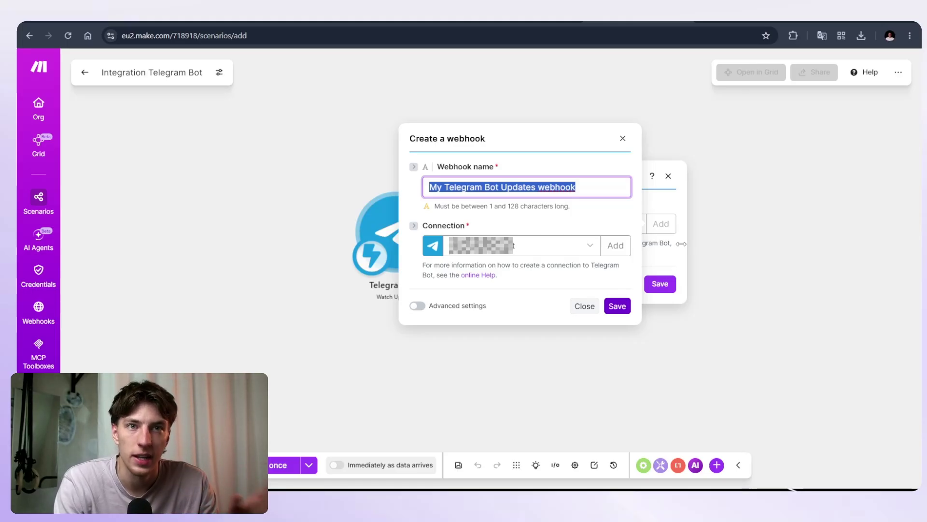
type("Imdev automation")
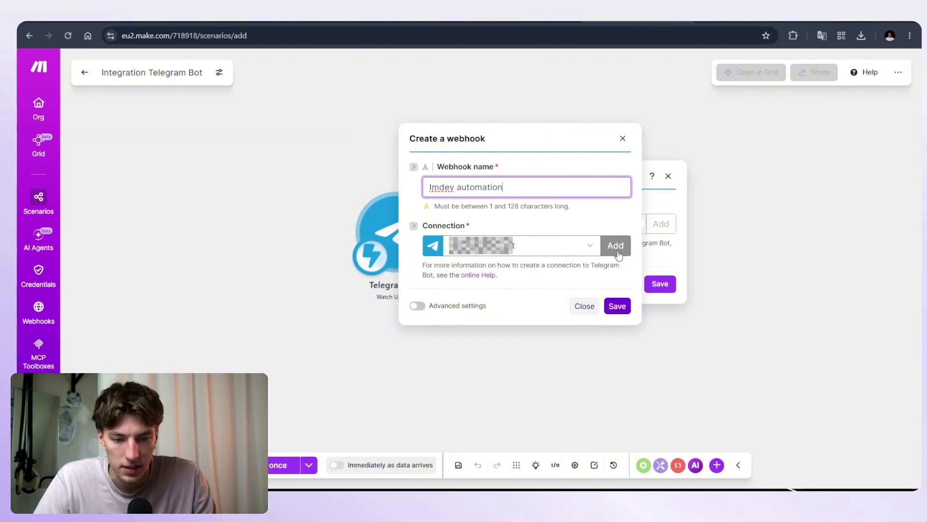
Add an "Imdev automation" connection to the webhook by pasting the bot token, and save the connection, webhook and module.
left_click(615, 245)
left_click(703, 271)
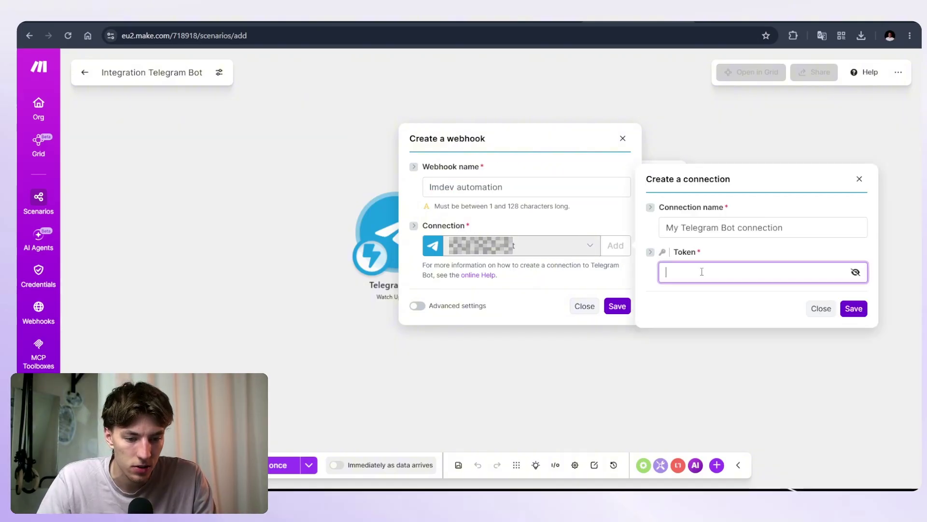
key("ctrl+v")
left_click(854, 309)
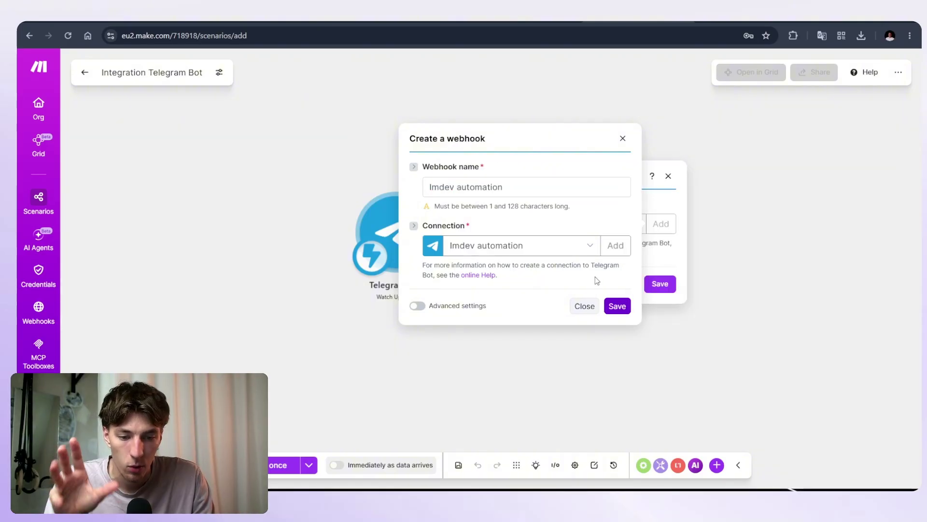
left_click(618, 306)
left_click(659, 283)
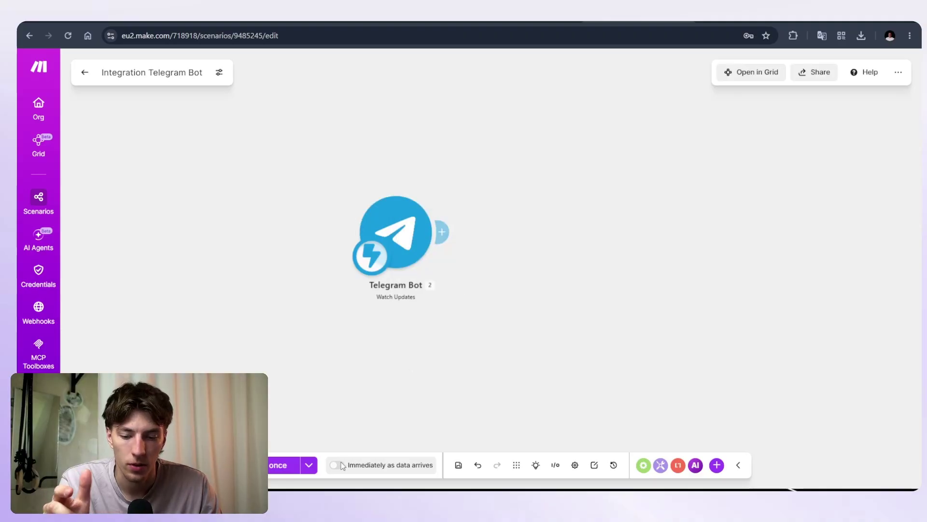
left_click(324, 473)
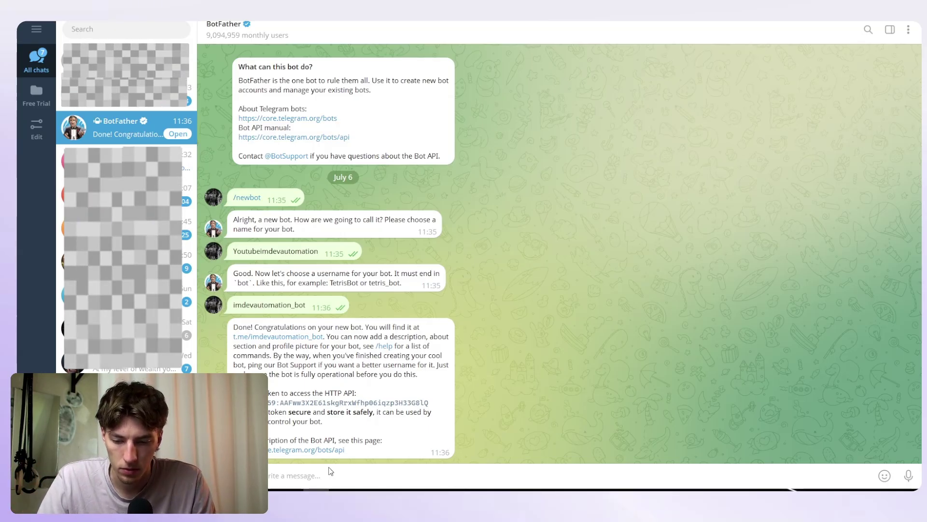
type("/se")
type("t p")
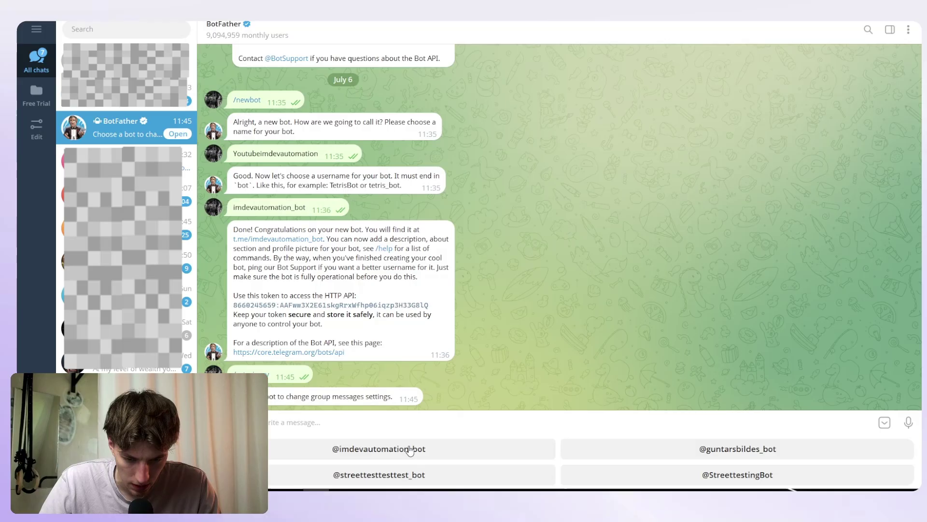
left_click(408, 451)
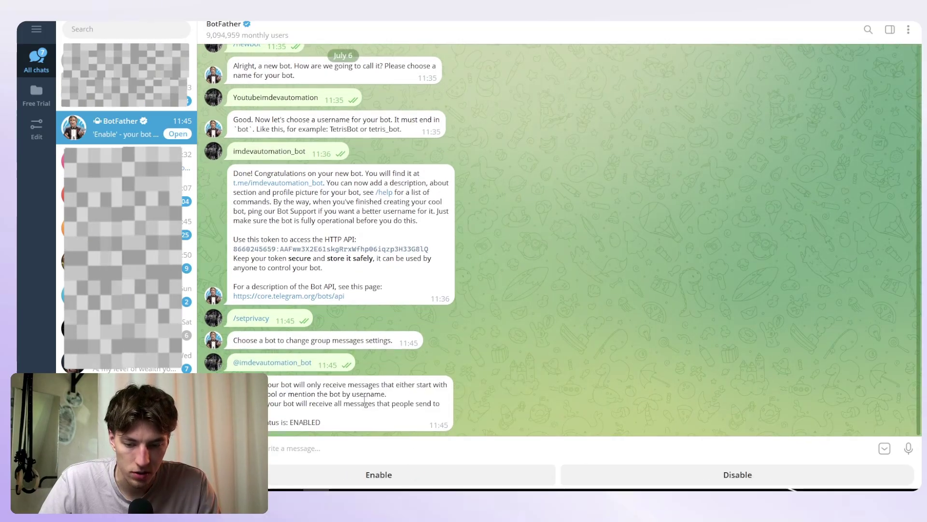
left_click(741, 479)
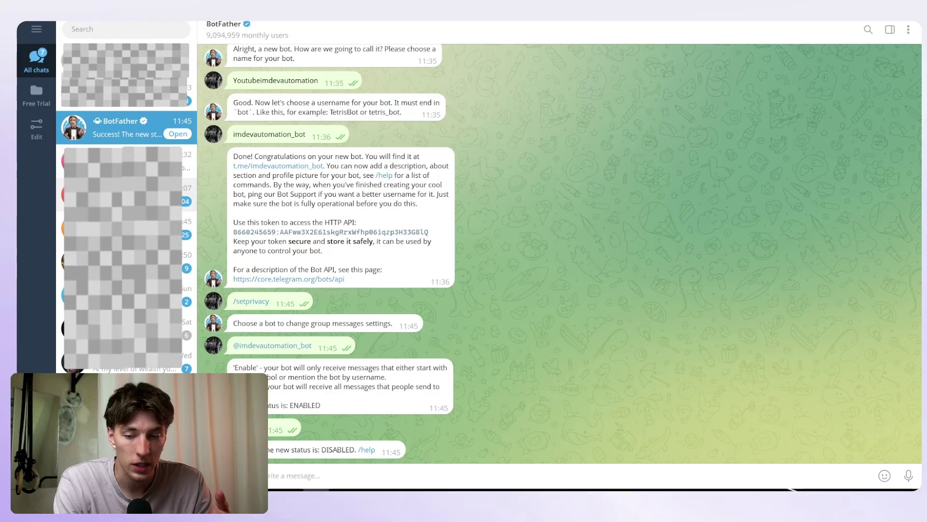
left_click(113, 160)
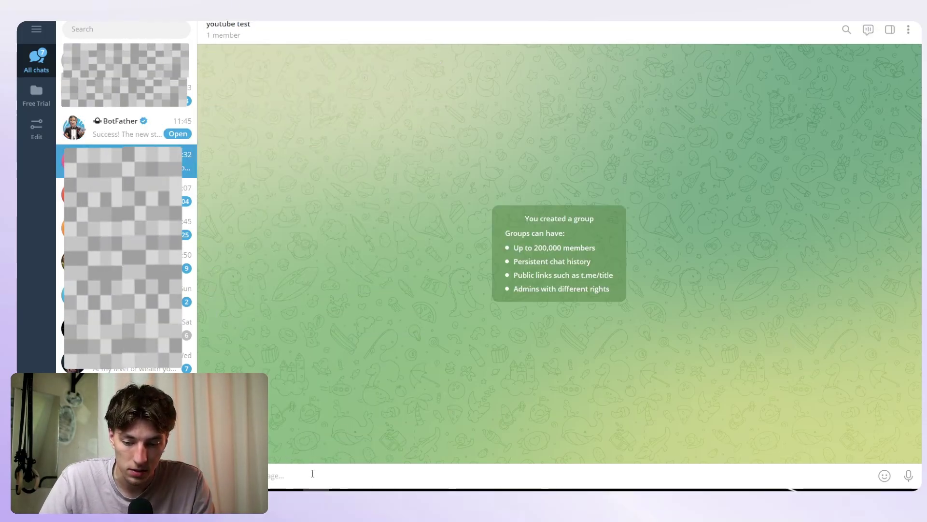
type("@")
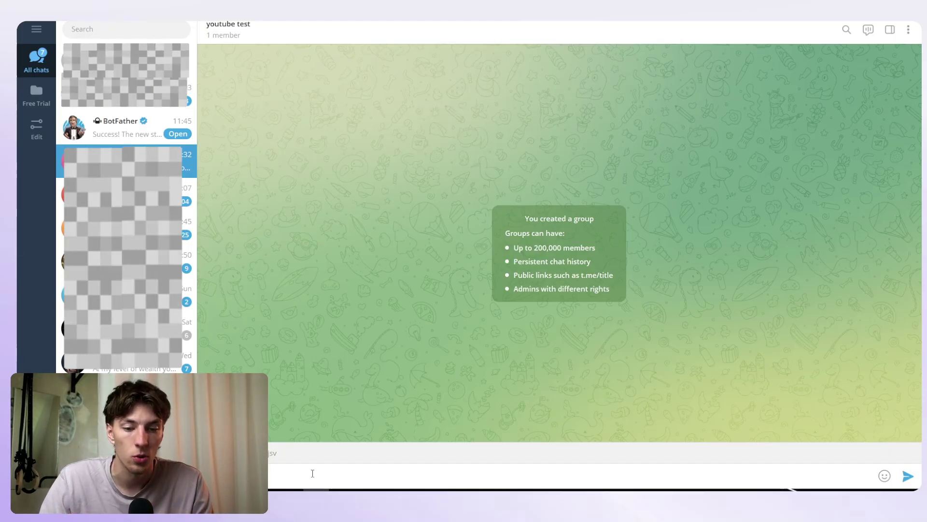
left_click(127, 127)
left_click(127, 127)
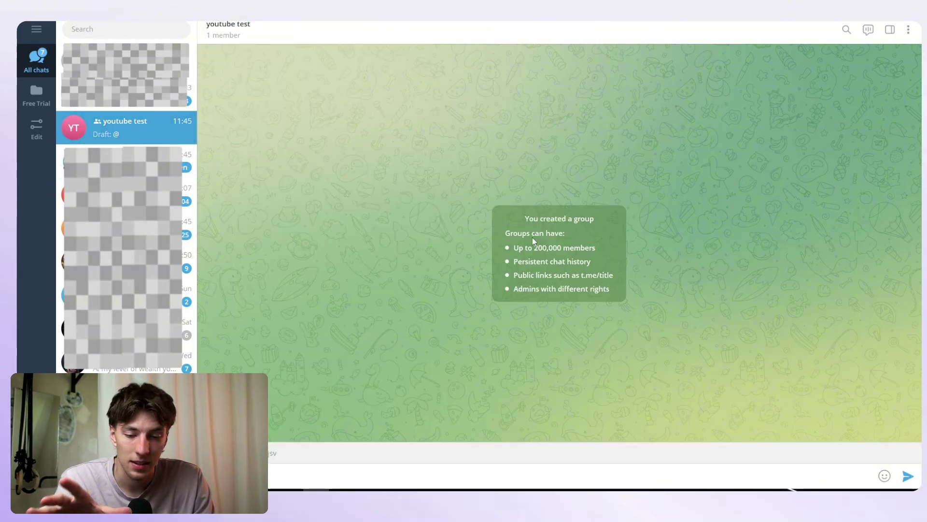
left_click(123, 162)
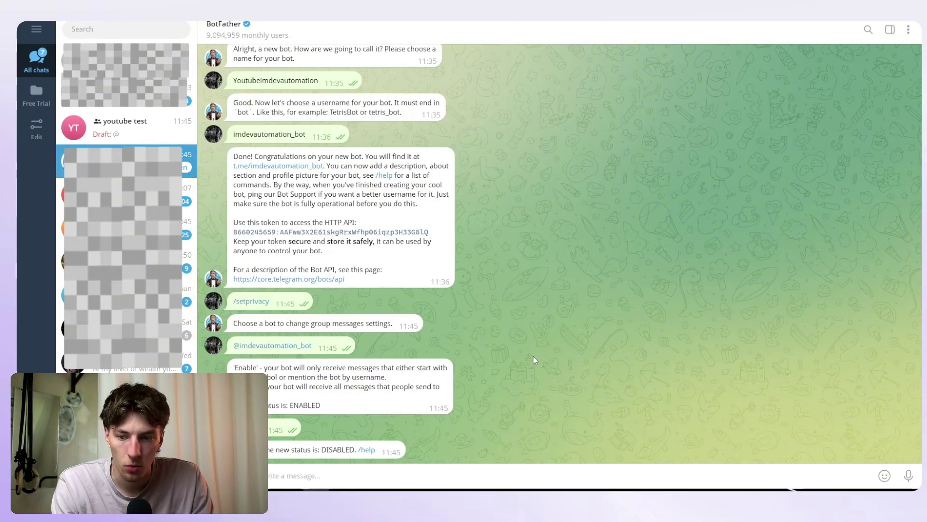
left_click(275, 347)
left_click(261, 32)
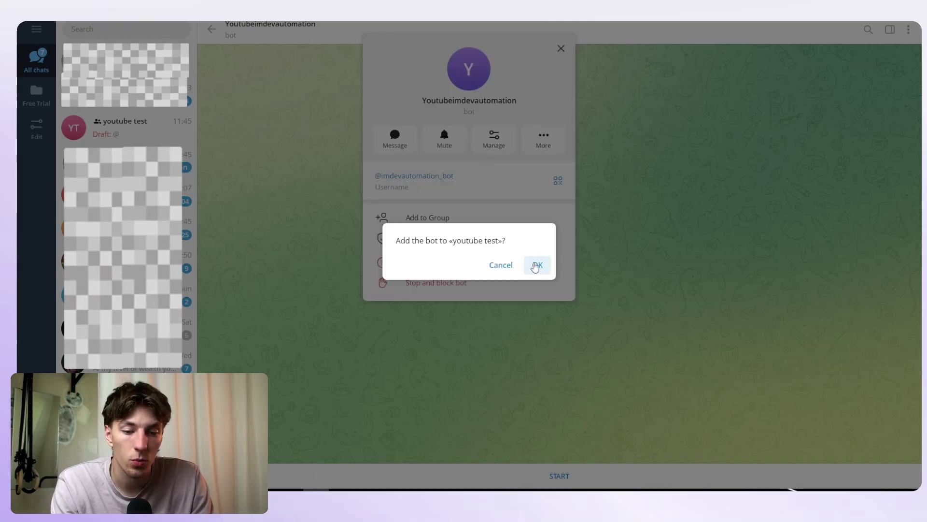
left_click(535, 264)
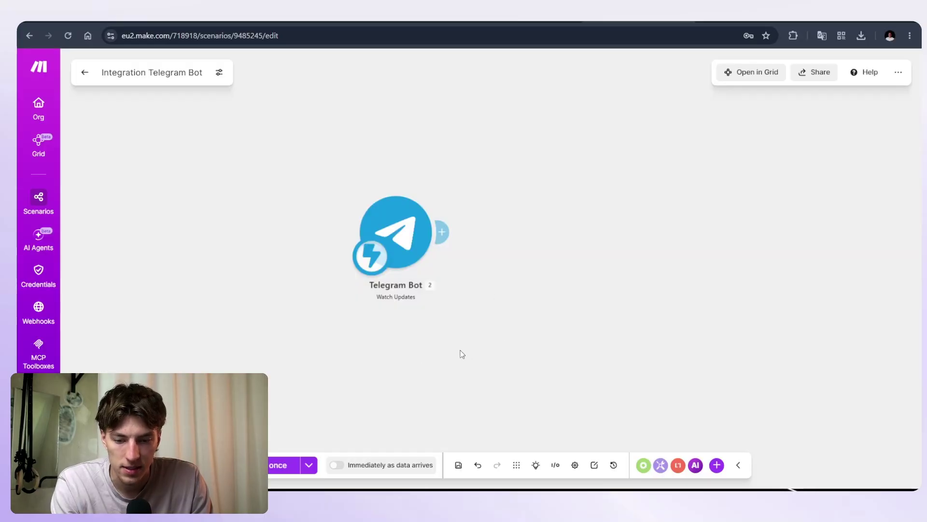
Run the scenario once, waiting for new data, and send "test" in Telegram's "youtube test" group.
left_click(290, 465)
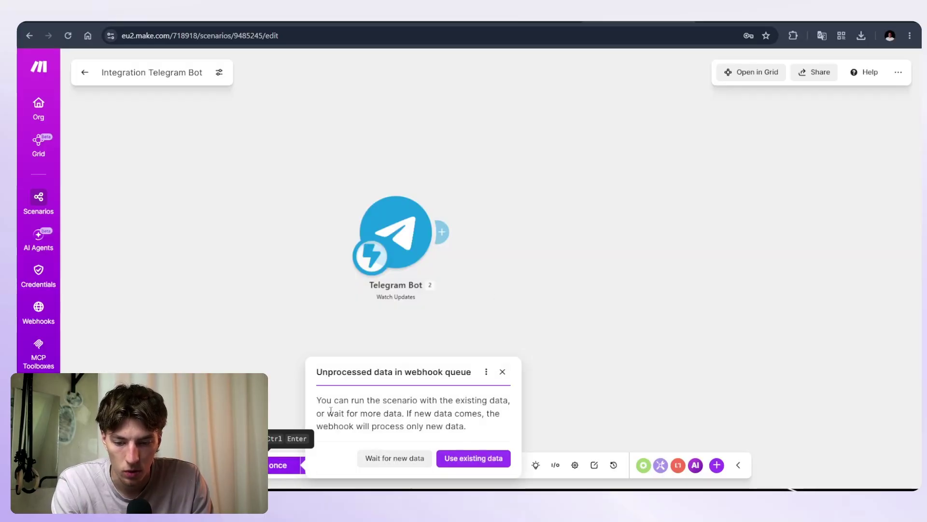
left_click(406, 464)
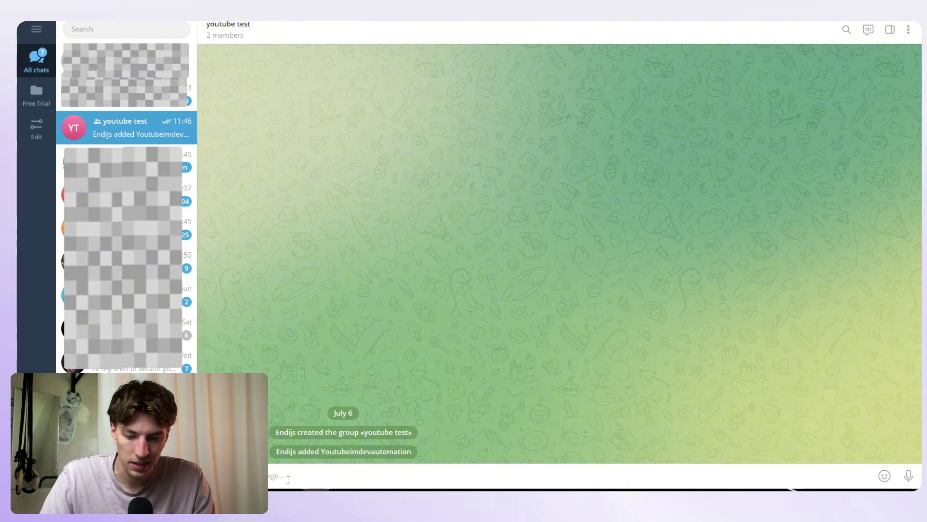
type("test")
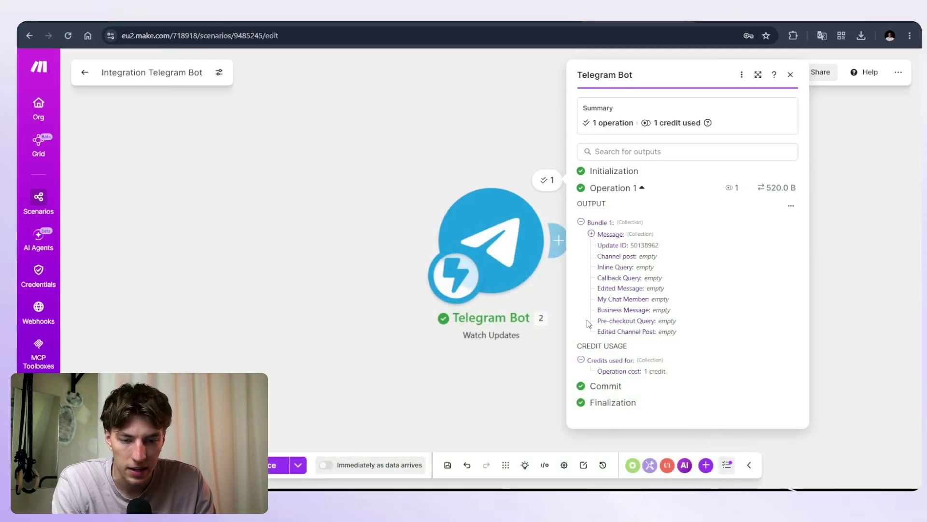
Examine the Telegram Bot run output in Make, expanding the message and chat collections to check the group title and message text.
left_click_drag(488, 357, 430, 356)
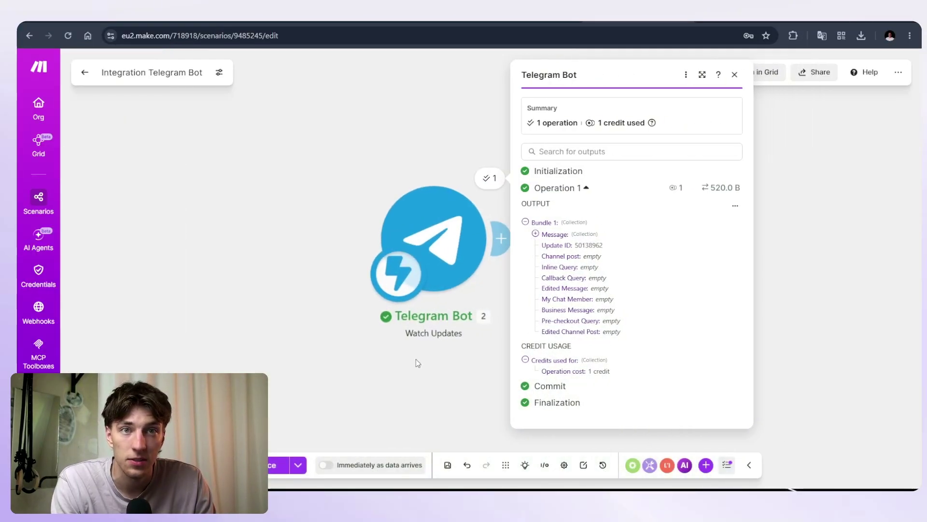
left_click(535, 234)
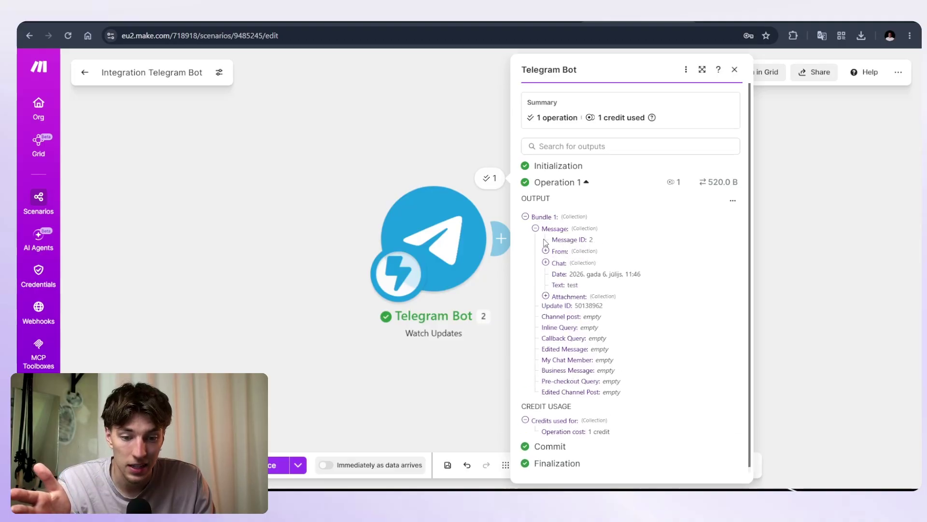
left_click(546, 263)
scroll(585, 250, "down", 1)
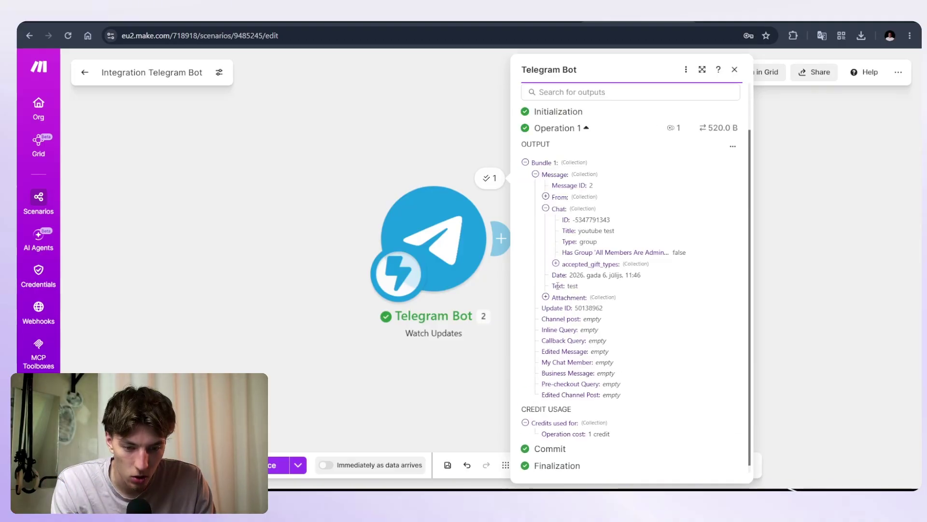
double_click(573, 286)
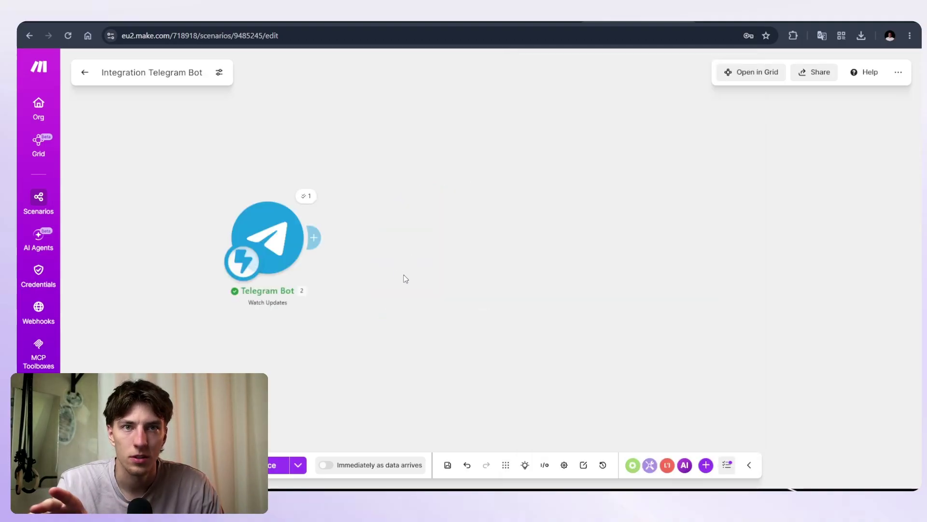
left_click(306, 196)
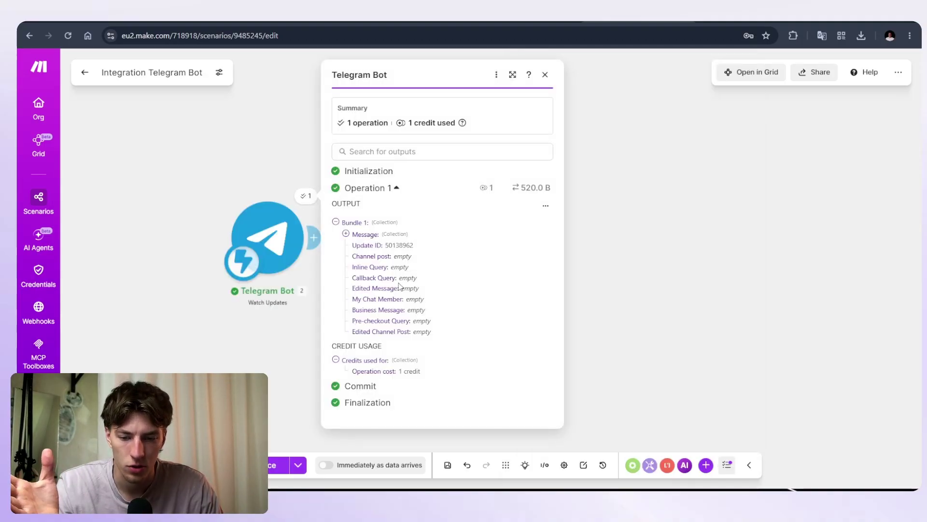
left_click(345, 234)
left_click(346, 234)
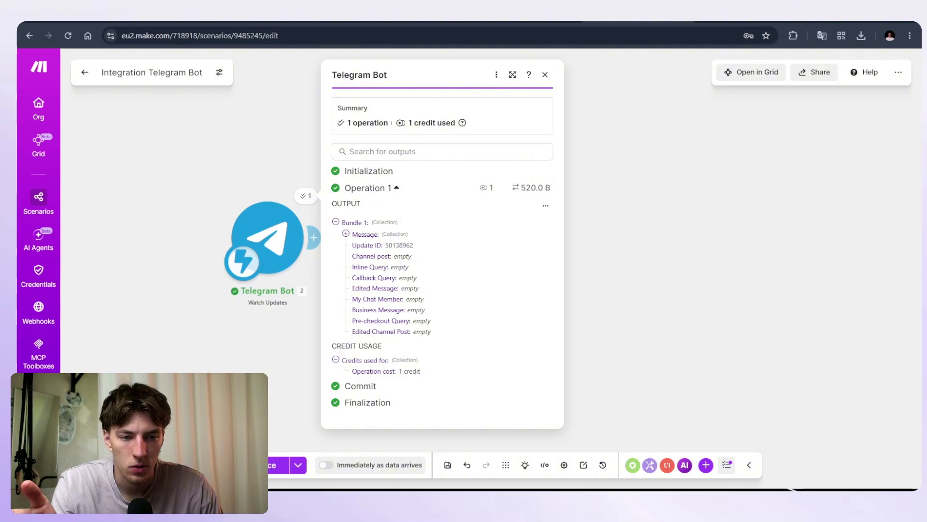
Run the scenario once again and send the consignment note photo to the "youtube test" group in Telegram.
left_click(708, 28)
scroll(419, 313, "up", 7)
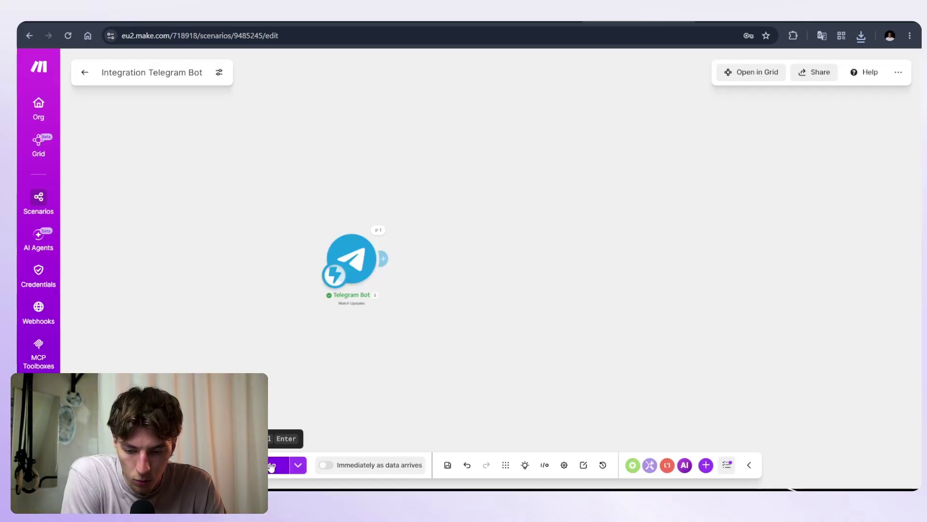
left_click(279, 463)
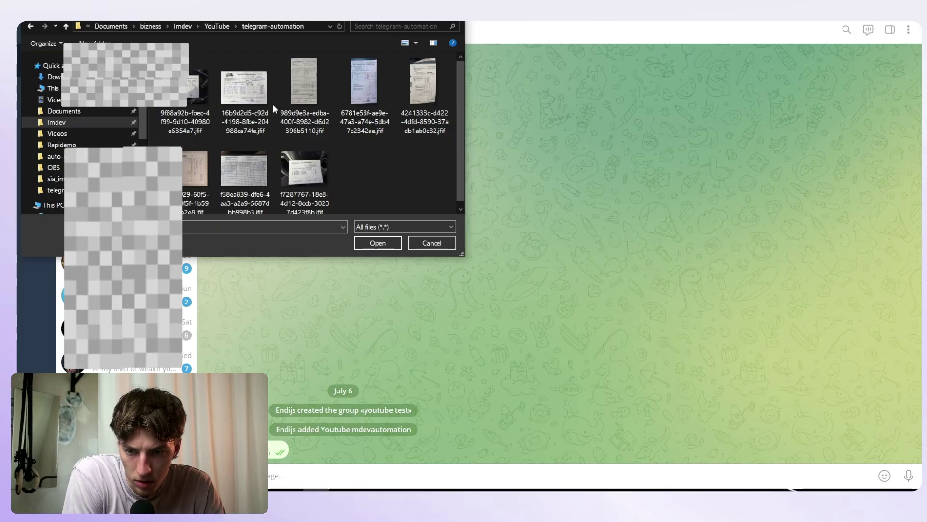
double_click(194, 97)
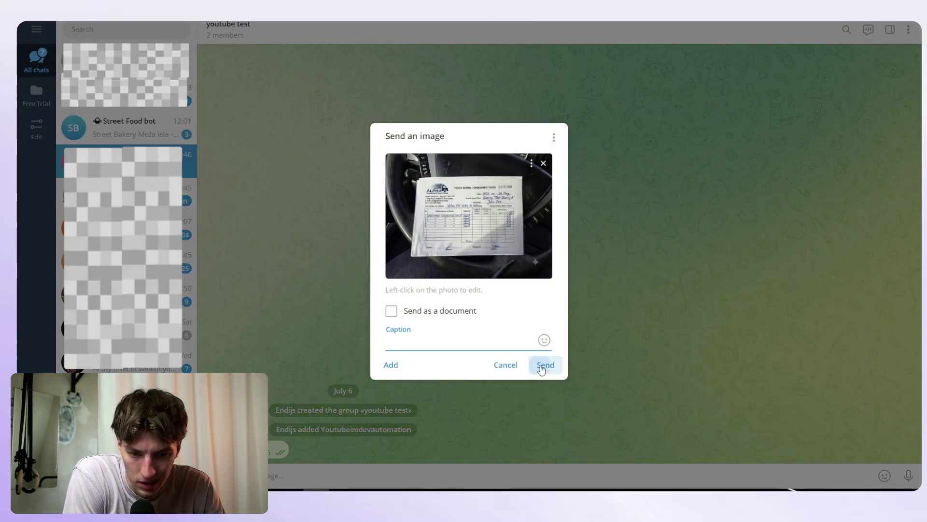
left_click(545, 366)
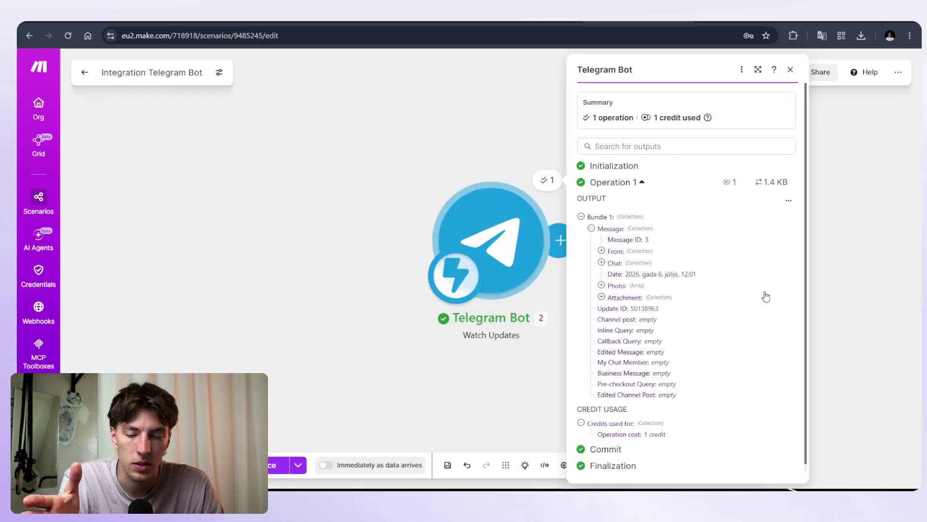
Examine the Photo array in the new Telegram Bot output in Make and compare the file sizes of its four collections.
left_click(602, 286)
scroll(603, 285, "down", 1)
left_click(602, 278)
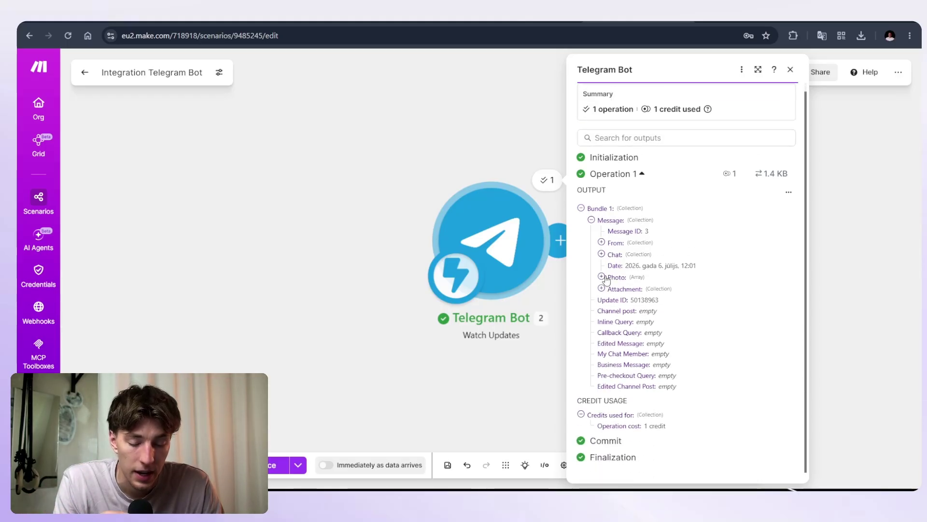
left_click(602, 277)
scroll(628, 218, "down", 3)
scroll(642, 188, "up", 1)
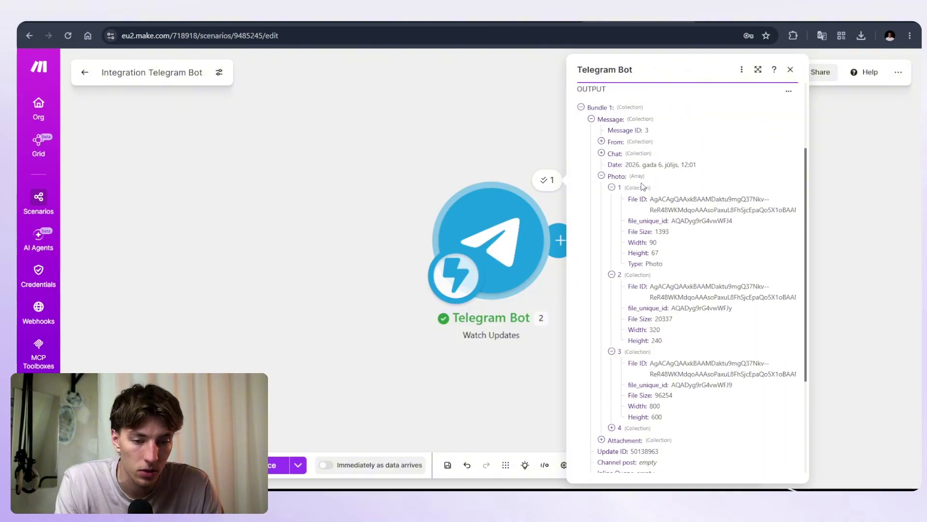
scroll(638, 194, "down", 3)
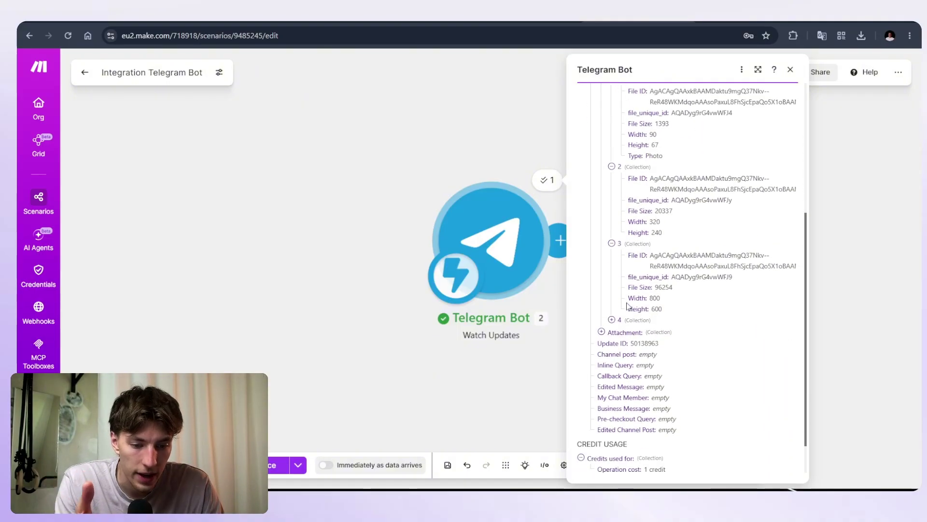
left_click(611, 319)
scroll(664, 306, "up", 2)
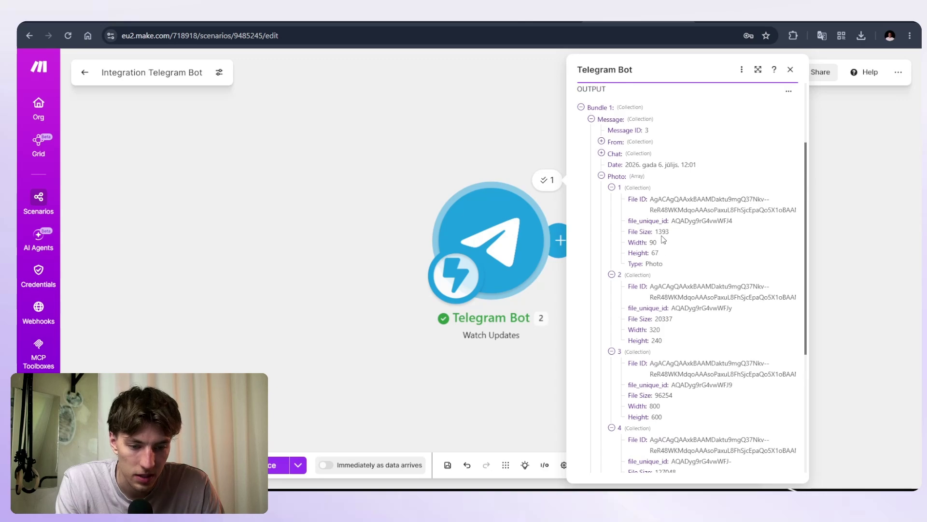
scroll(660, 246, "down", 3)
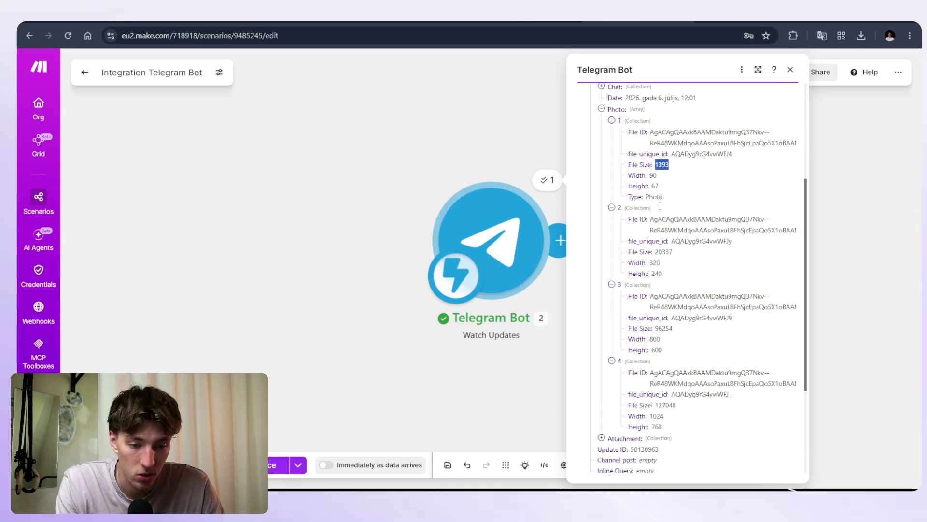
double_click(667, 362)
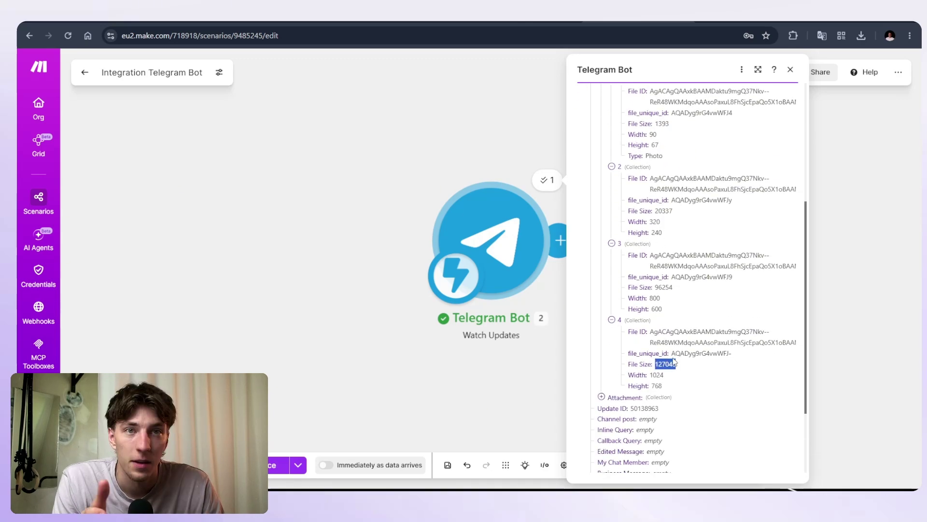
left_click(859, 310)
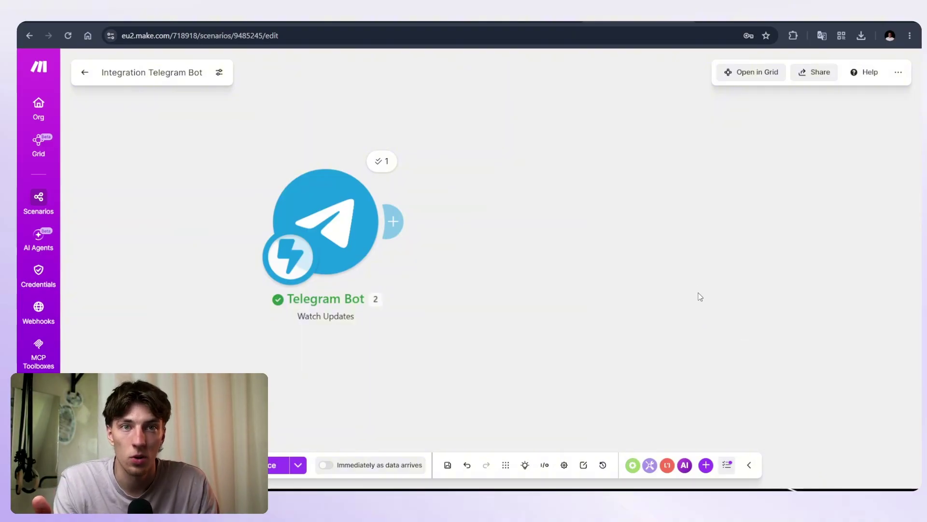
Add a Flow Control Iterator module after the Telegram Bot trigger to split the message's Photo array.
left_click(394, 222)
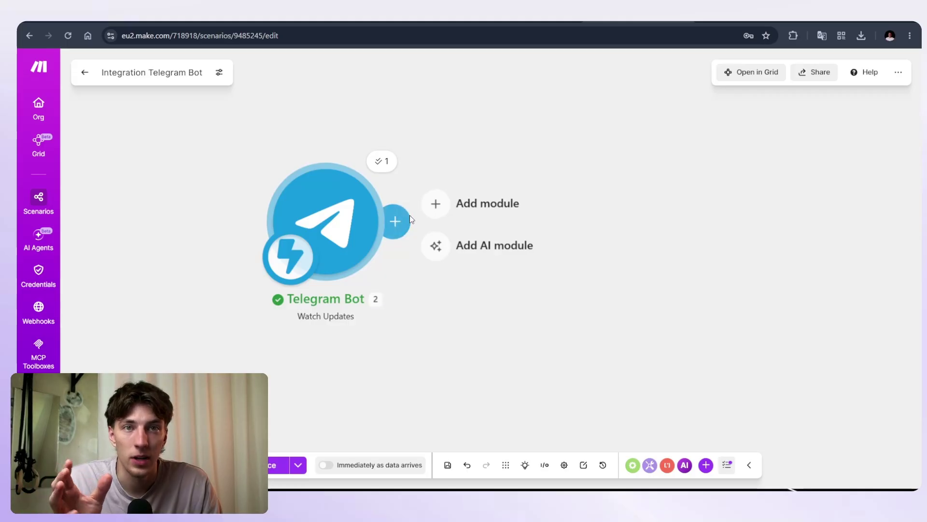
left_click(436, 205)
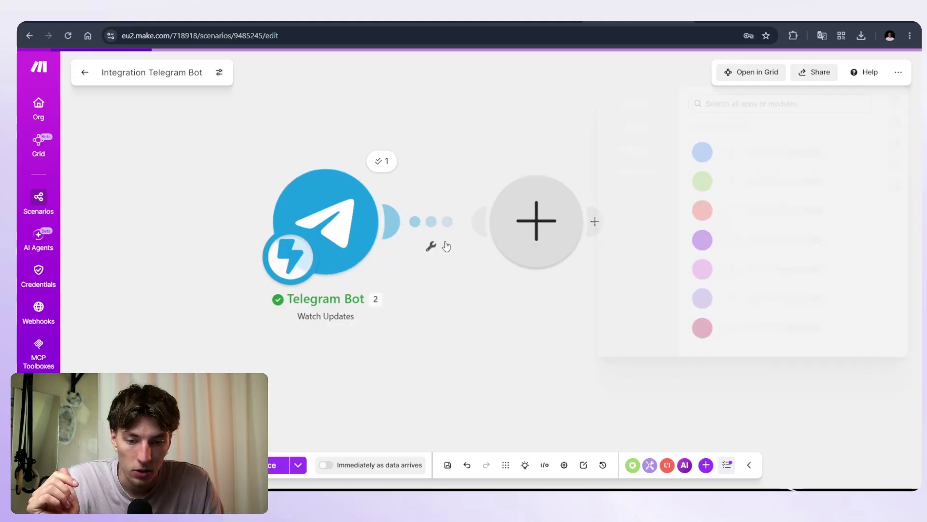
left_click(734, 246)
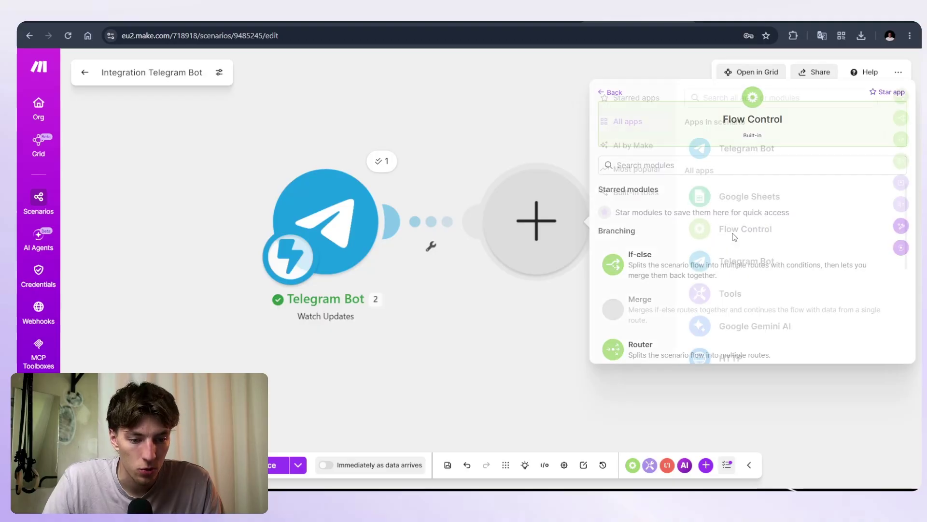
scroll(686, 251, "down", 5)
left_click(691, 238)
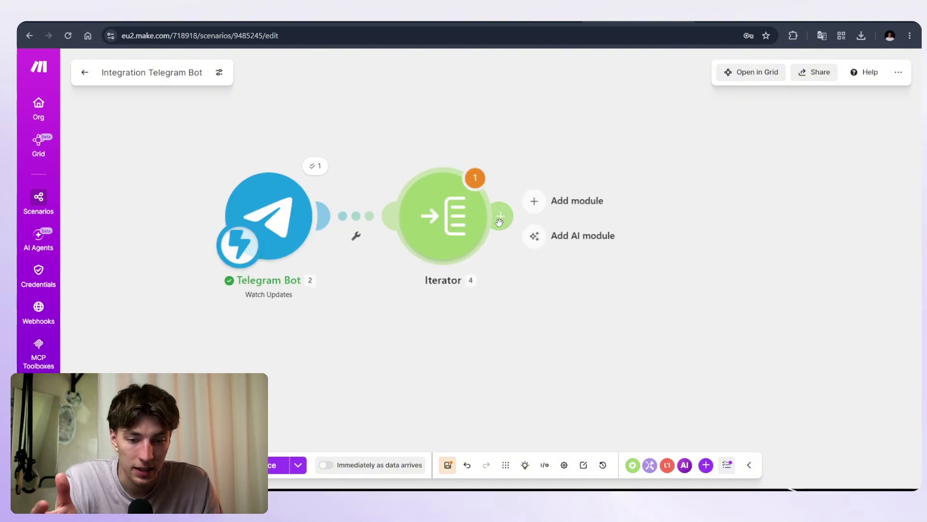
Add a Telegram Bot Download a File module after the Iterator, finding it by searching for "downl".
left_click(500, 216)
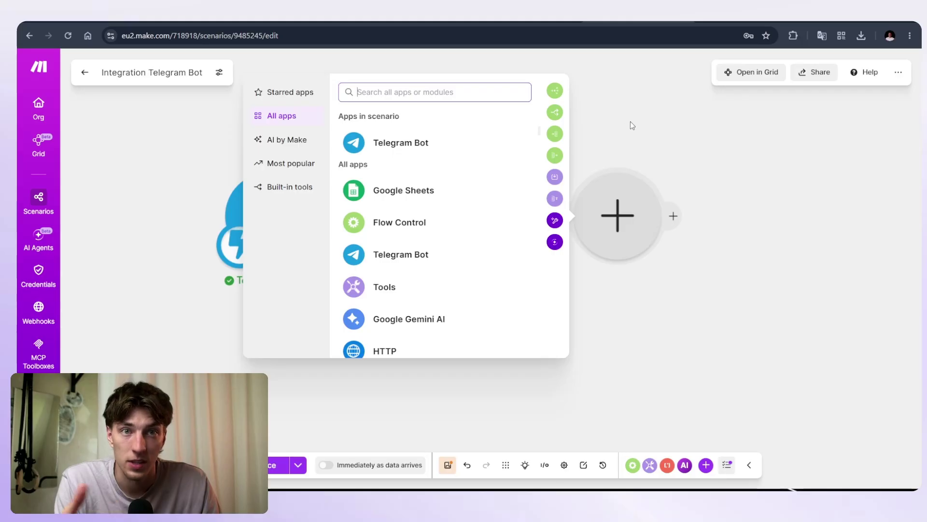
left_click(408, 143)
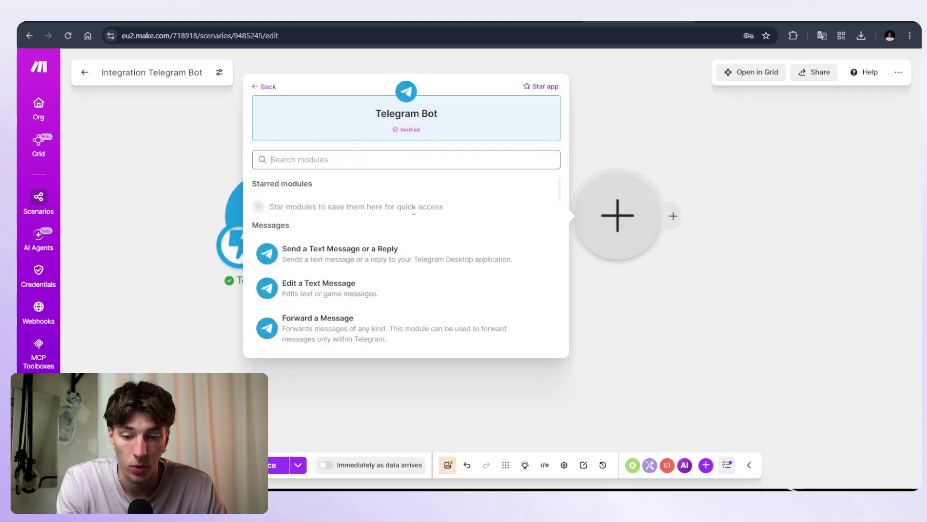
scroll(406, 215, "down", 10)
scroll(404, 222, "down", 6)
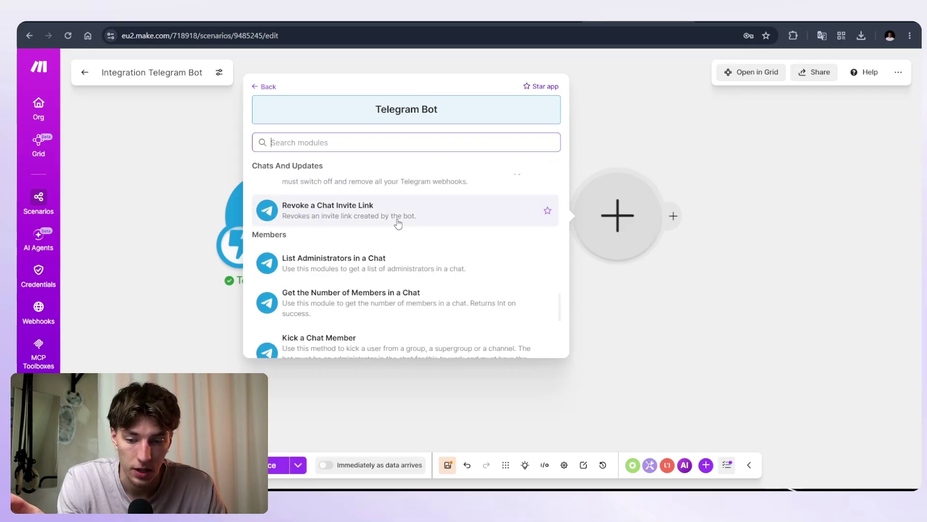
scroll(397, 227, "down", 2)
scroll(397, 228, "down", 3)
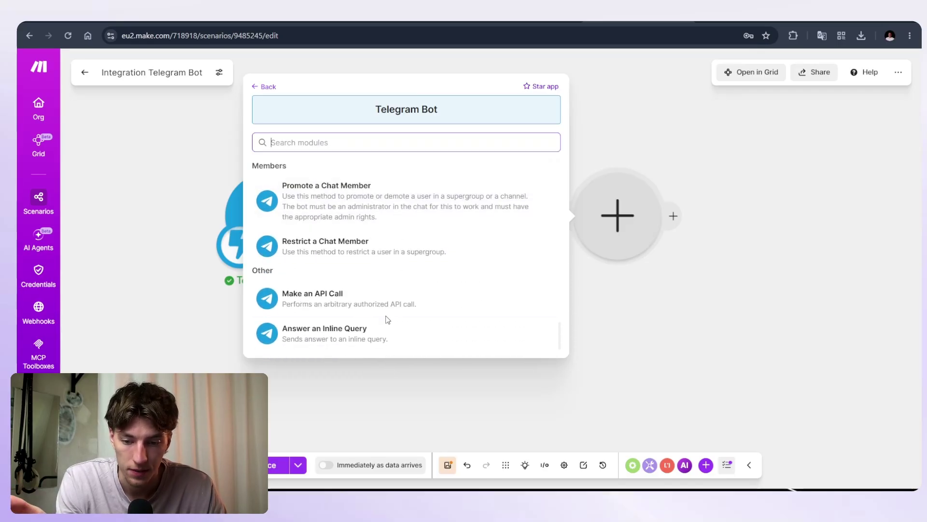
type("downl")
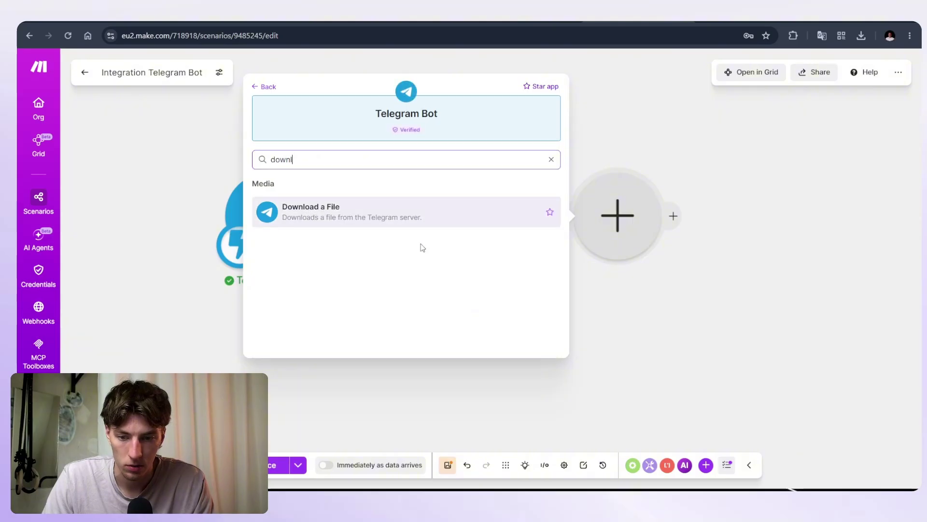
left_click(399, 214)
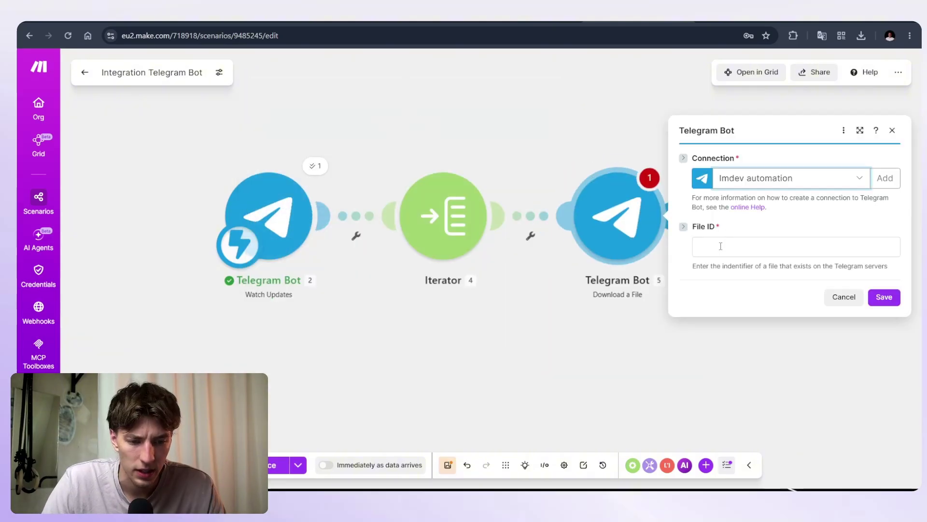
Map the Iterator's File ID to the Download a File module's File ID and save the module.
left_click(721, 249)
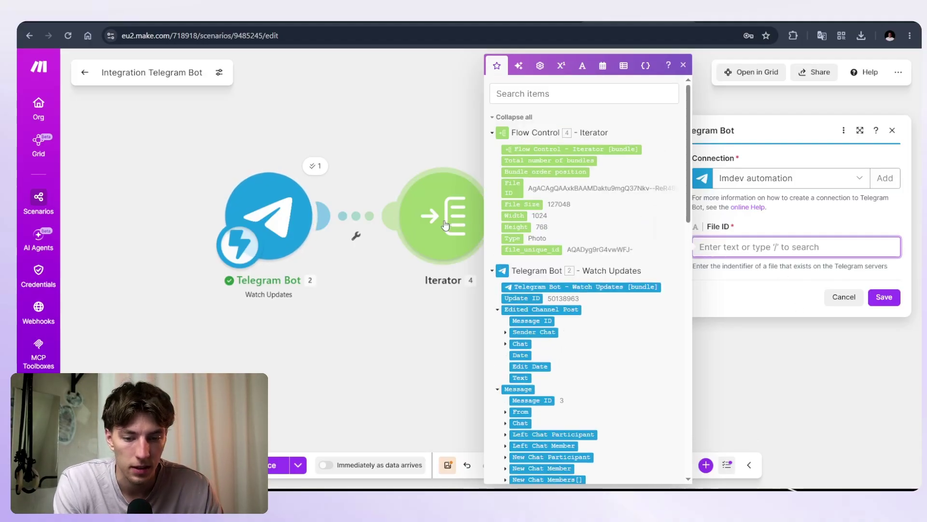
left_click(512, 187)
left_click(550, 327)
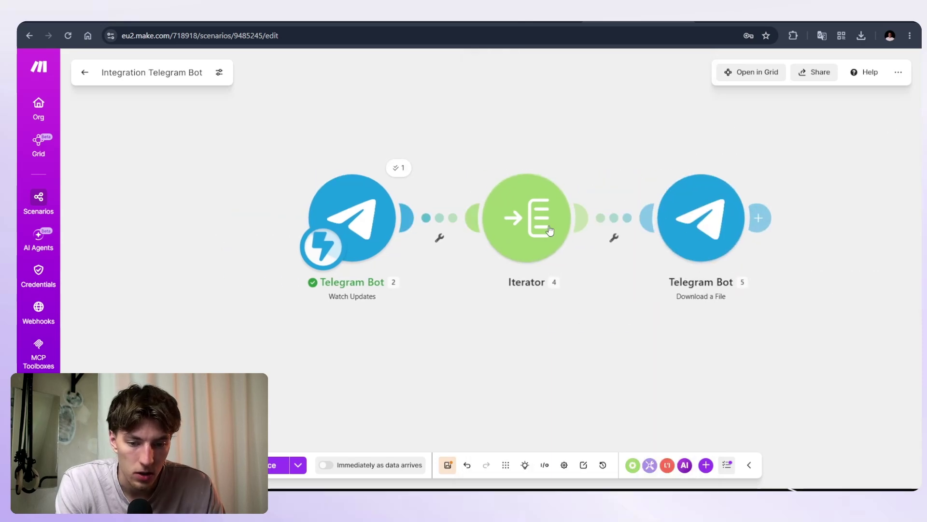
Set up and save a filter between the Iterator and Download a File requiring Bundle order position equal to 4.
left_click(614, 239)
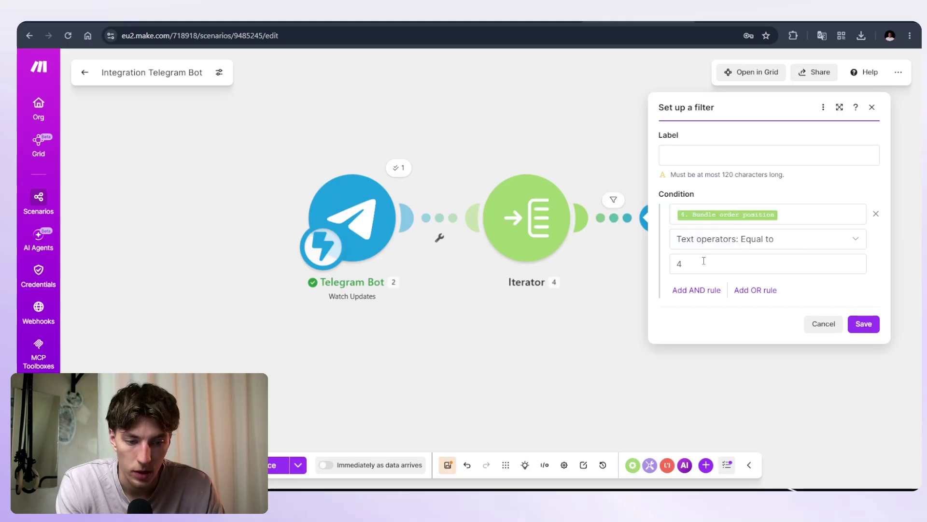
left_click(699, 263)
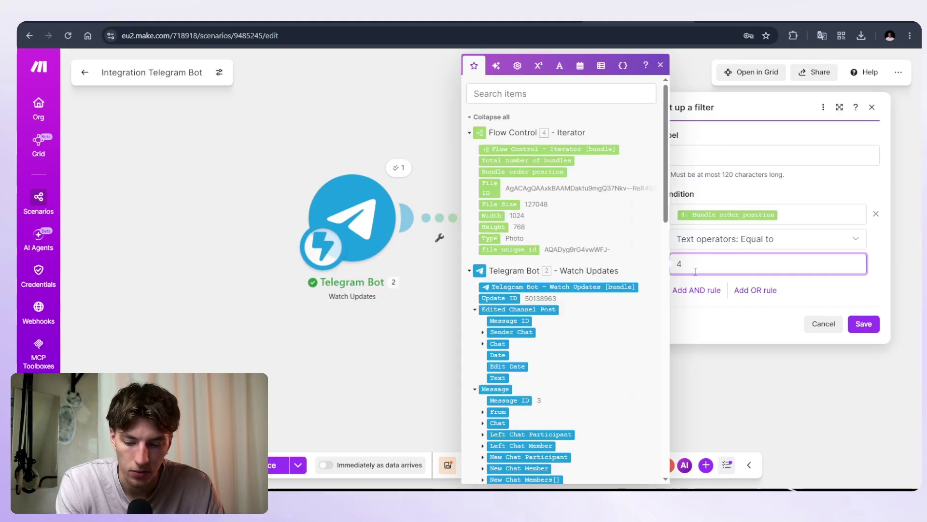
left_click(863, 324)
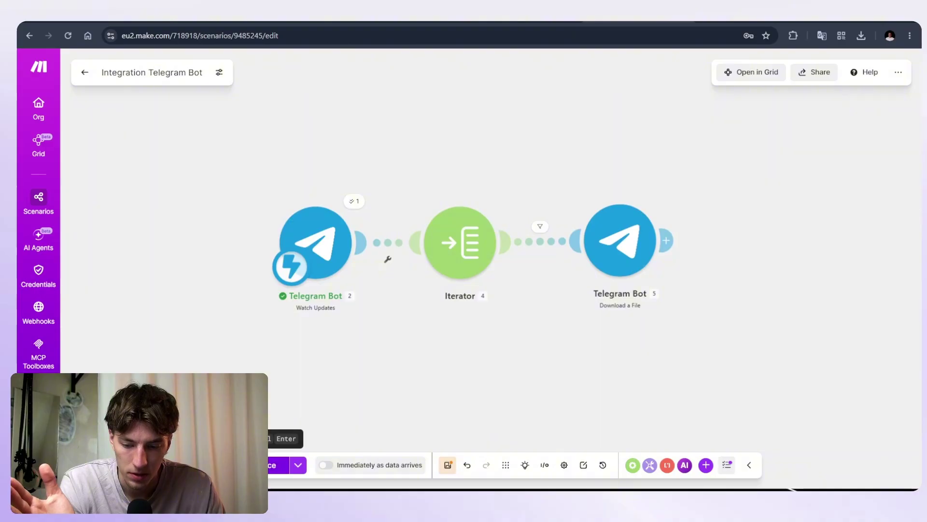
Run the scenario once, send the truck consignment note photo to the "youtube test" Telegram group, and return to Make.
left_click(277, 463)
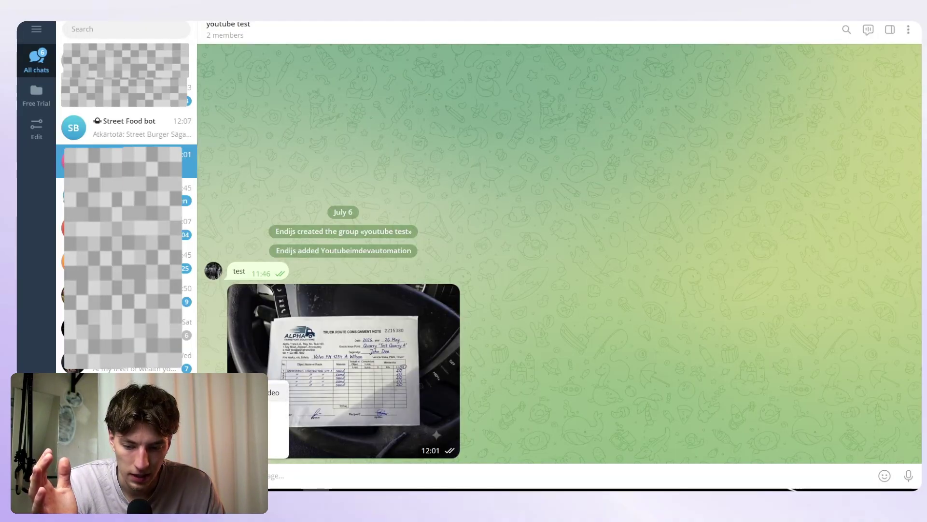
left_click(246, 393)
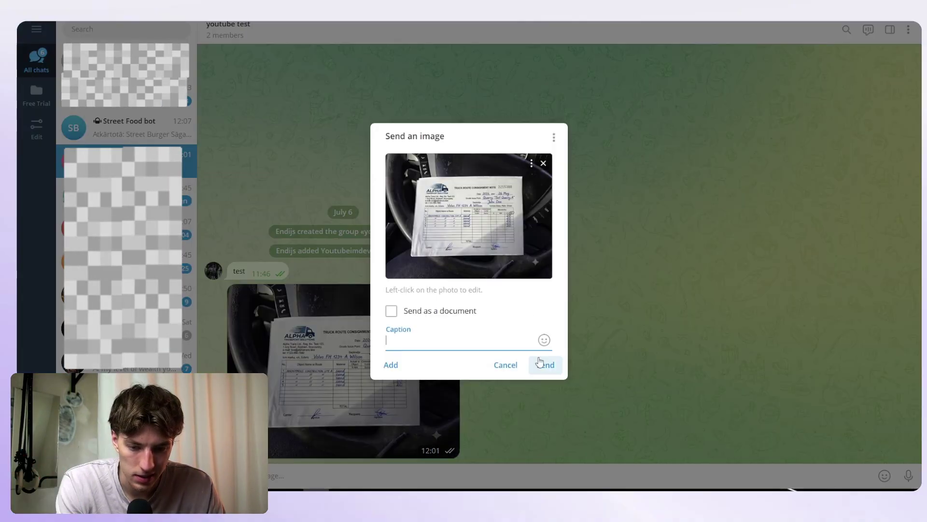
left_click(540, 363)
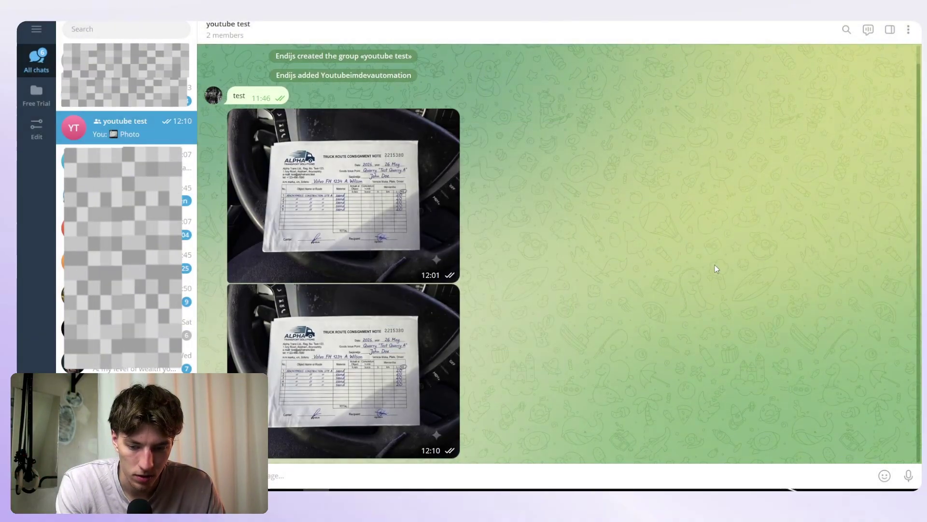
key("alt+Tab")
Examine the filter's per-bundle results and the Iterator's output, including the File ID of bundle 4.
left_click(454, 225)
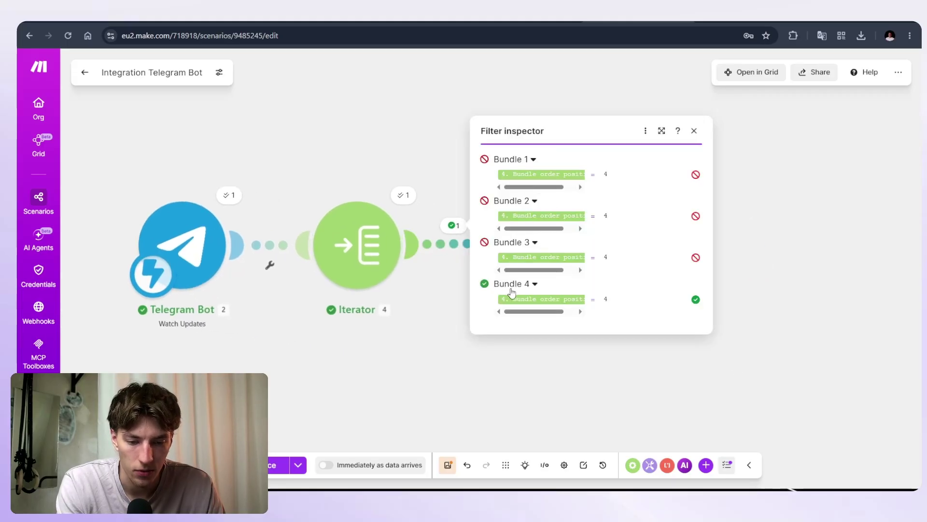
left_click(404, 195)
scroll(470, 314, "down", 5)
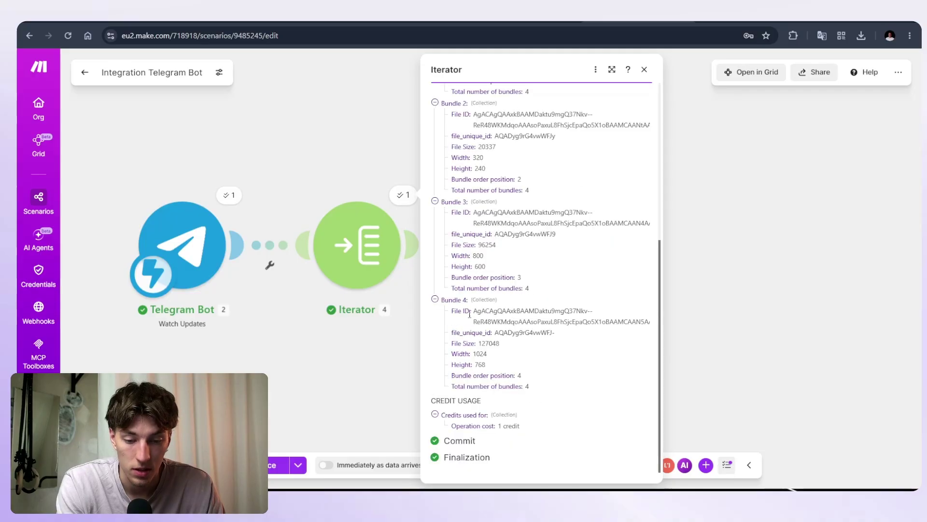
left_click_drag(475, 310, 545, 332)
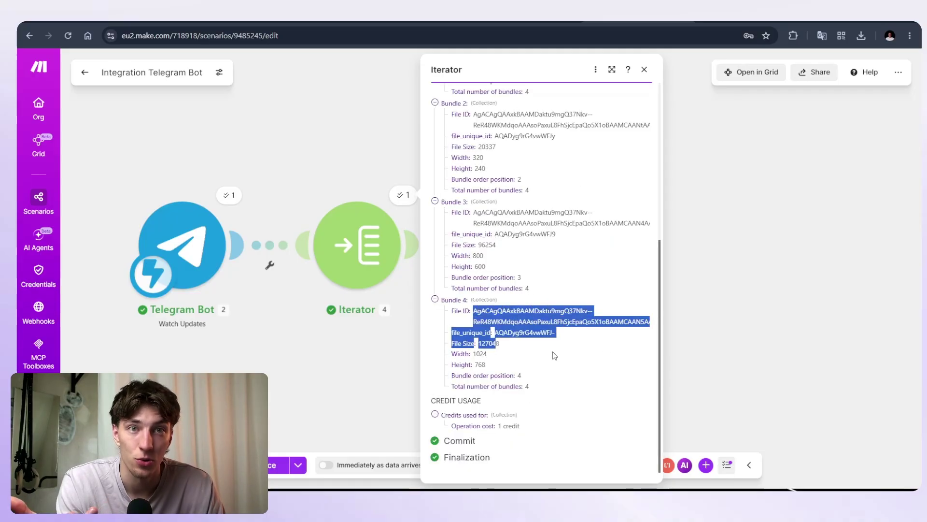
left_click(601, 193)
left_click(601, 193)
left_click(877, 266)
scroll(818, 307, "down", 3)
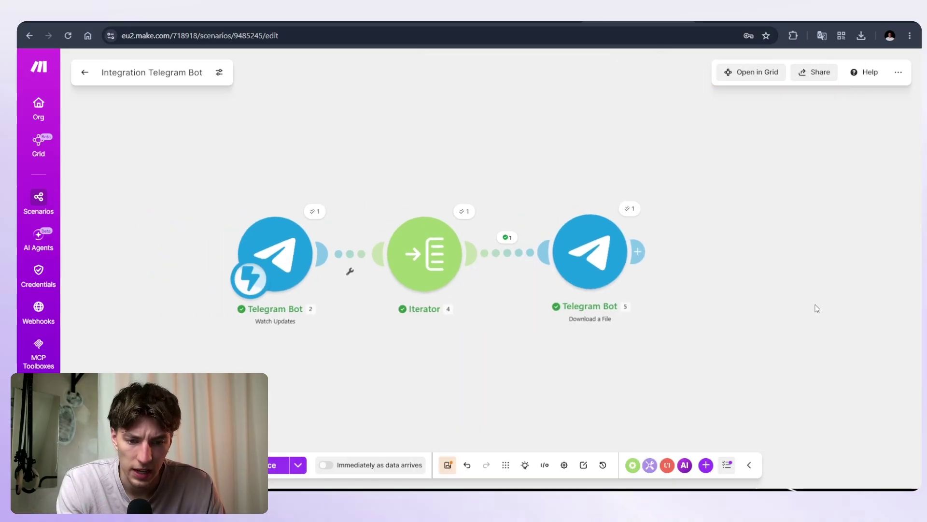
Switch to Telegram and open the consignment note photo at full size to examine its contents.
left_click_drag(822, 301, 533, 276)
scroll(533, 276, "down", 2)
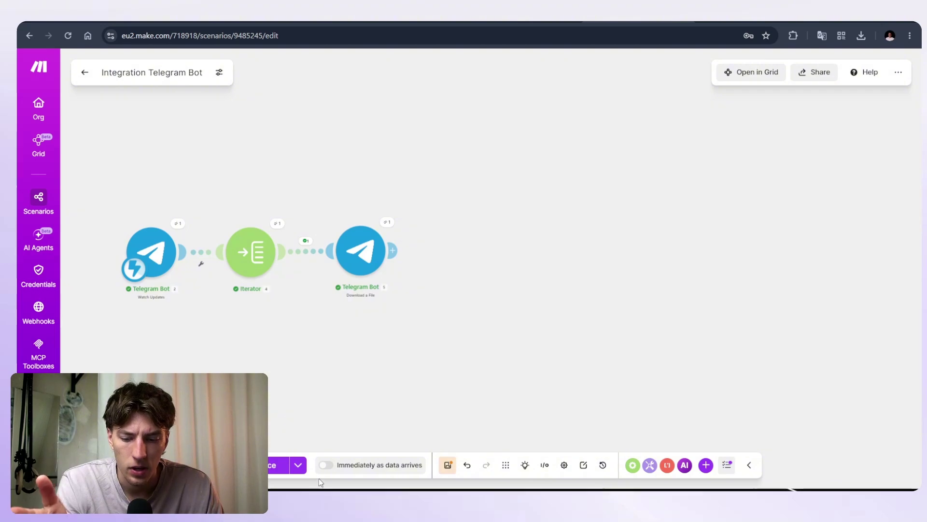
left_click(317, 497)
left_click(371, 217)
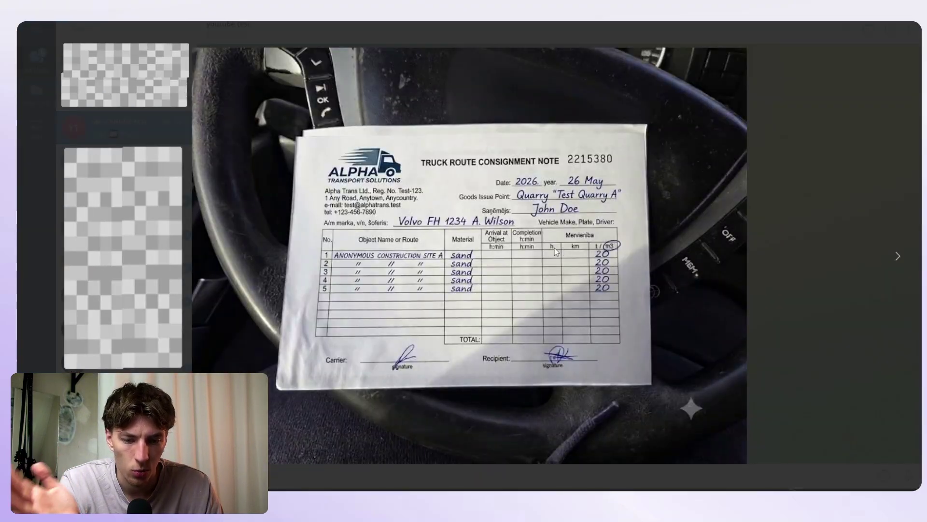
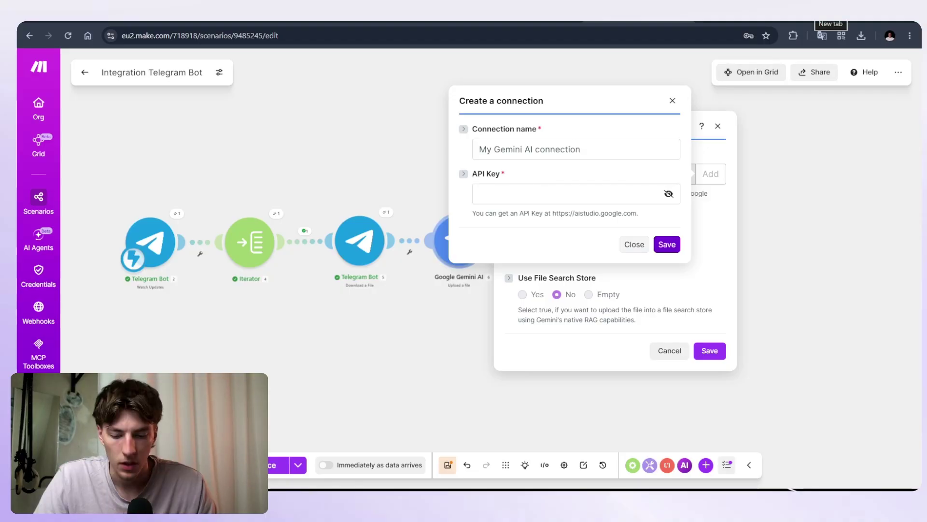
Open console.cloud.google.com in a new browser tab and go to APIs & Services.
key("ctrl+t")
type("console.cloud.google.com")
key("Return")
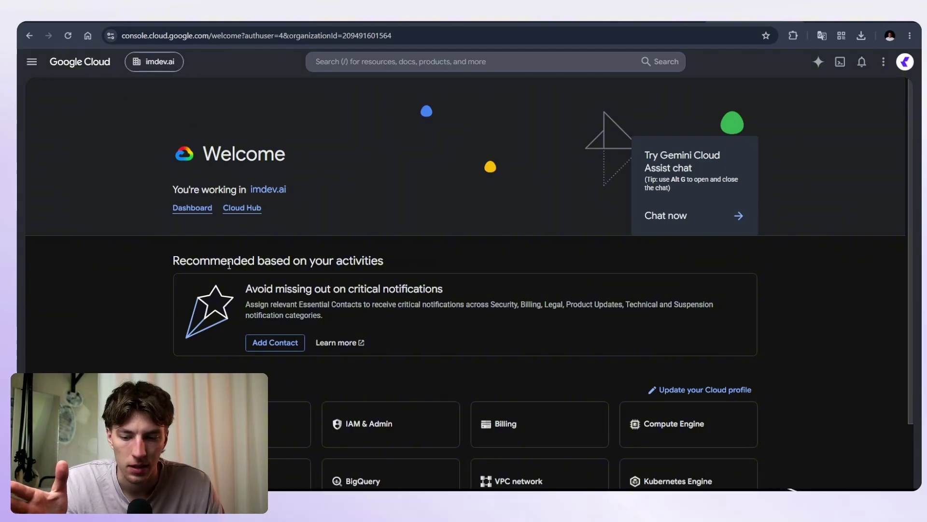
scroll(261, 285, "down", 1)
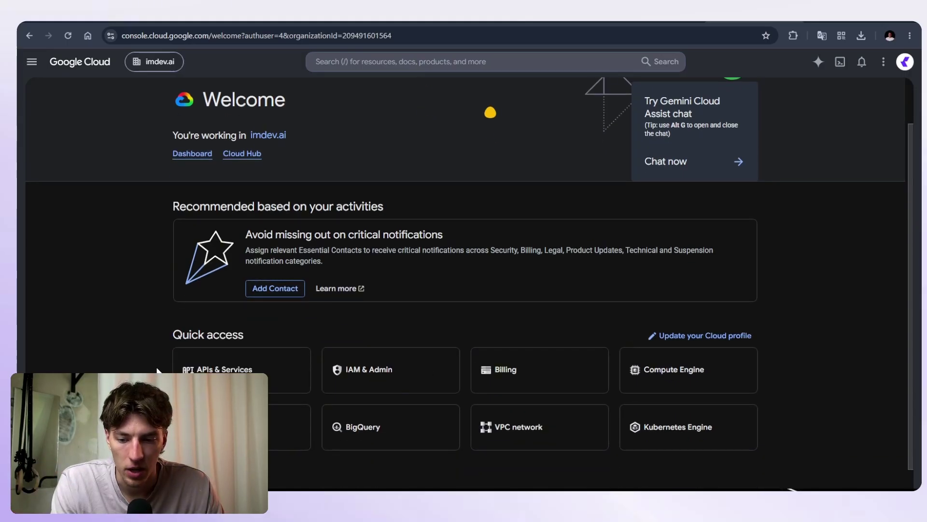
scroll(223, 255, "down", 1)
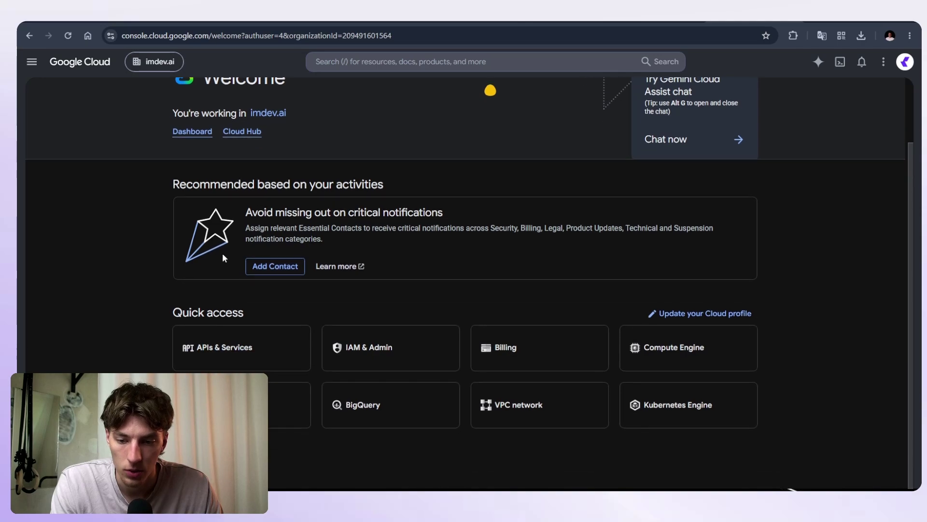
left_click(210, 346)
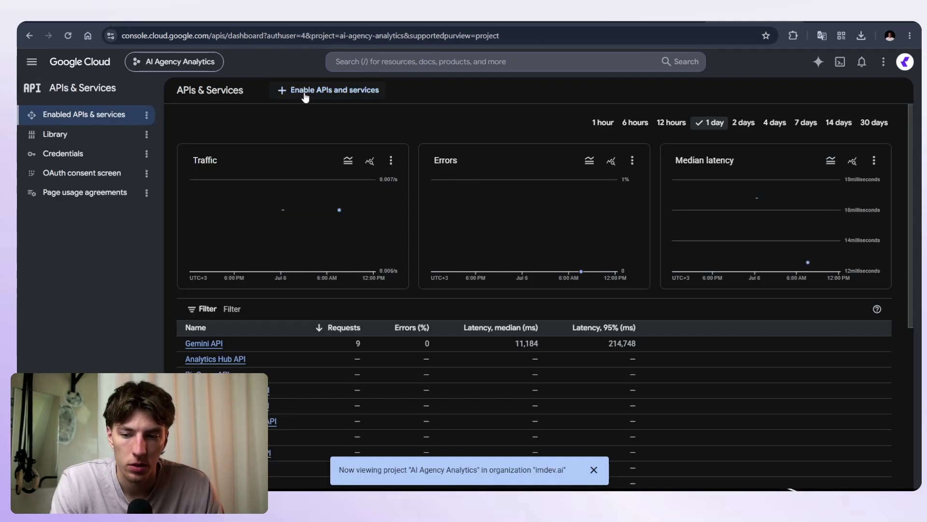
Search the API Library for "gemini api" and open the Gemini API product details to check whether it is enabled.
left_click(315, 92)
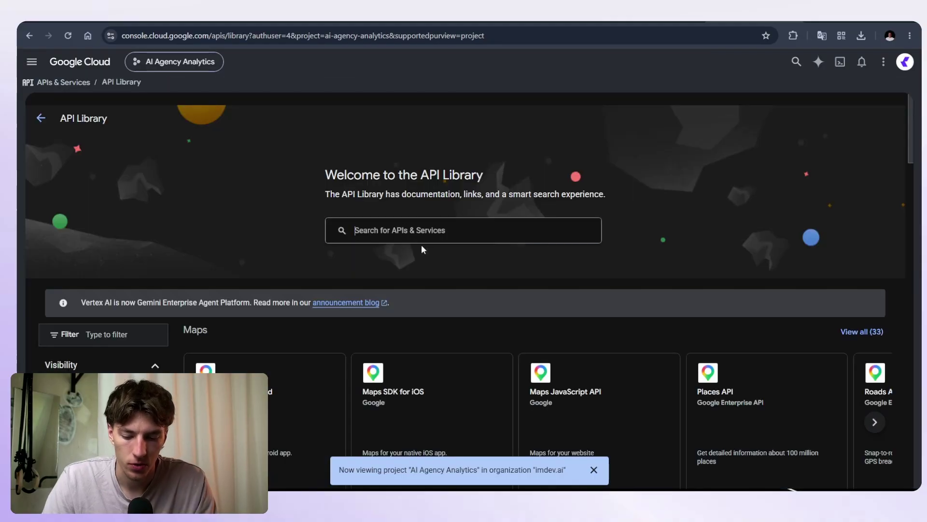
left_click(422, 246)
type("gemini api")
key("Return")
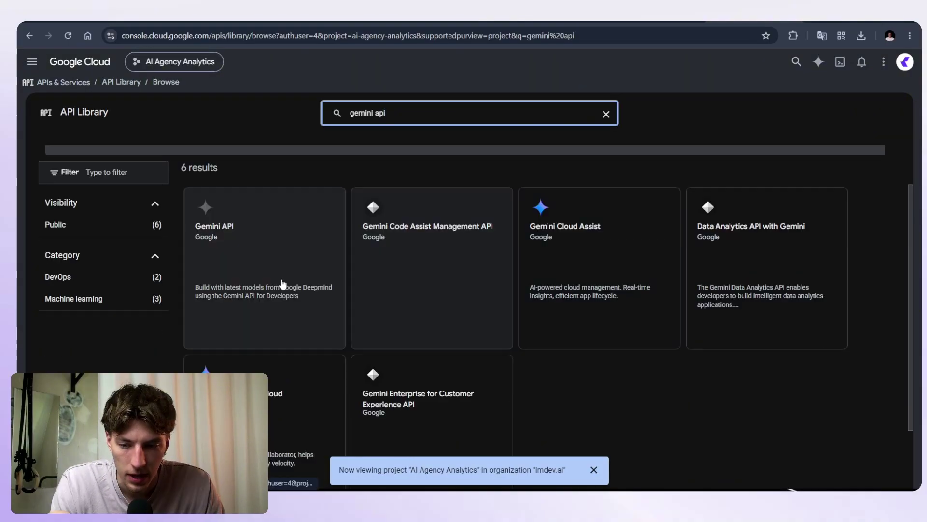
left_click(279, 254)
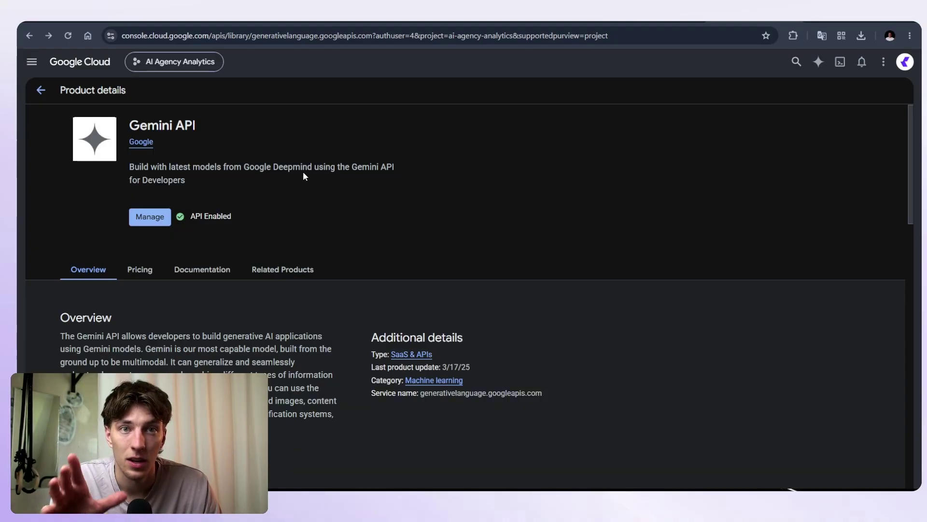
Go to the project's API credentials and start creating a new API key.
left_click(32, 61)
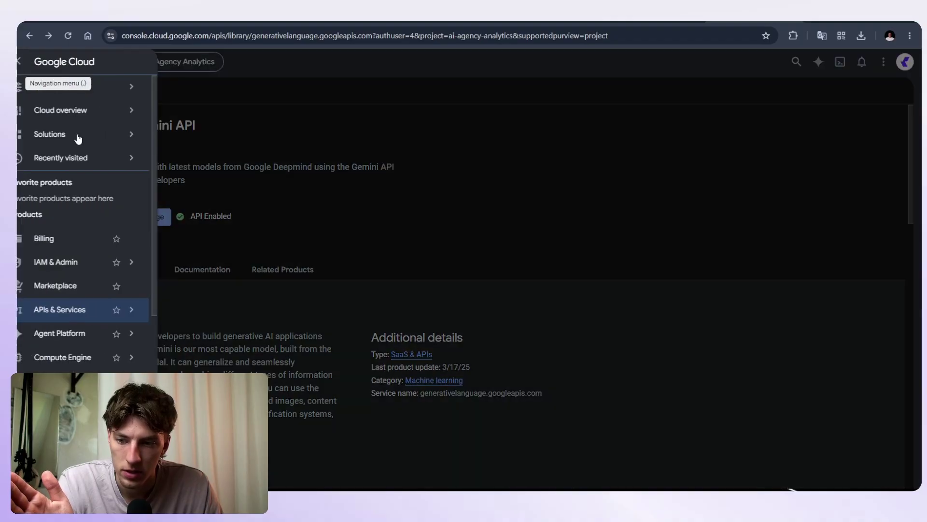
mouse_move(76, 309)
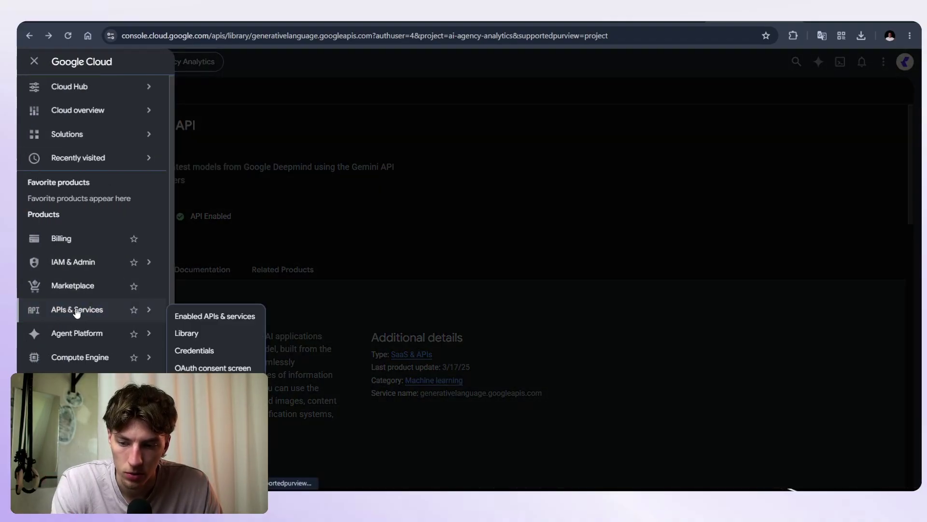
left_click(206, 351)
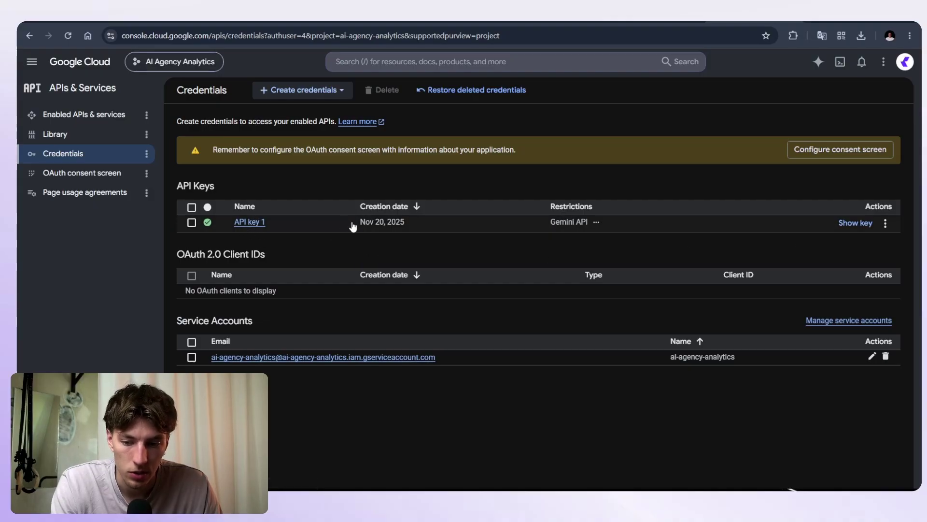
left_click(336, 91)
left_click(317, 121)
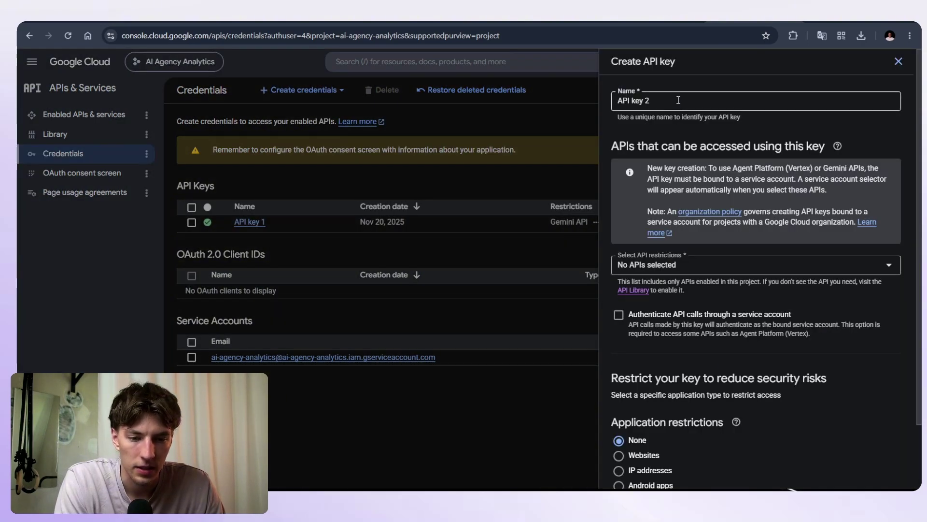
Try to restrict the new API key to the Gemini API, filtering the API restrictions by "gemini", then clear the filter.
left_click(678, 100)
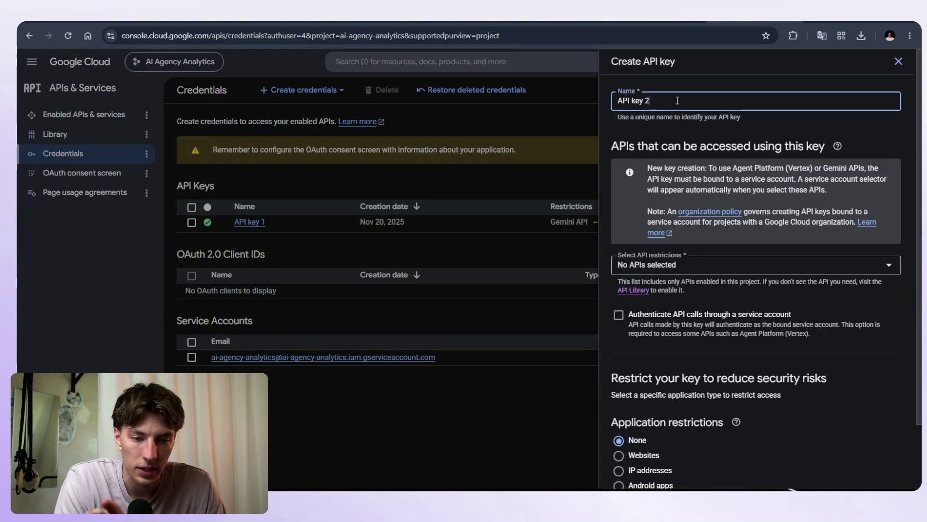
scroll(730, 235, "down", 2)
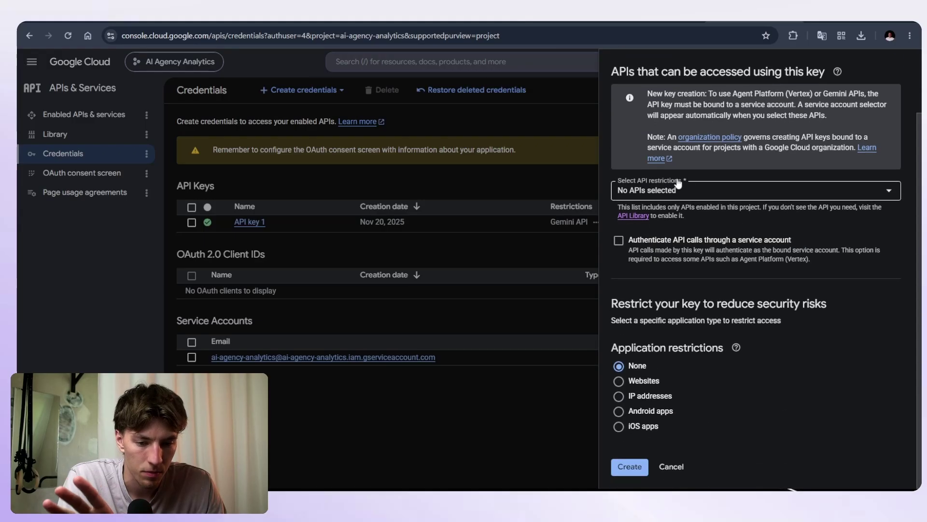
left_click(706, 194)
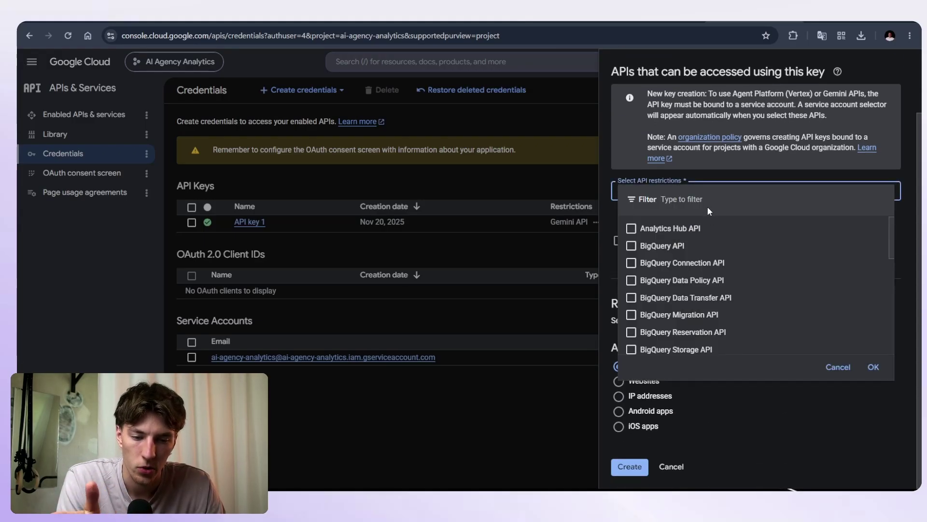
type("gemini")
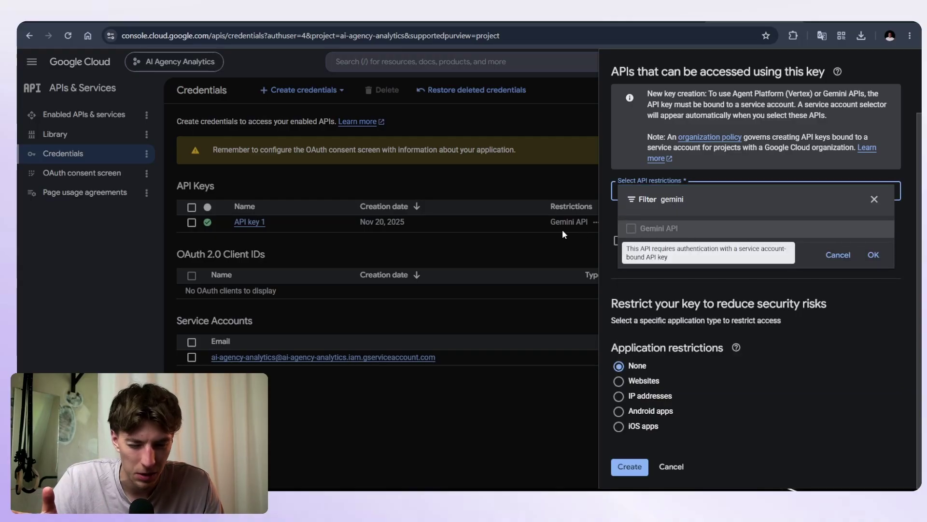
left_click(873, 200)
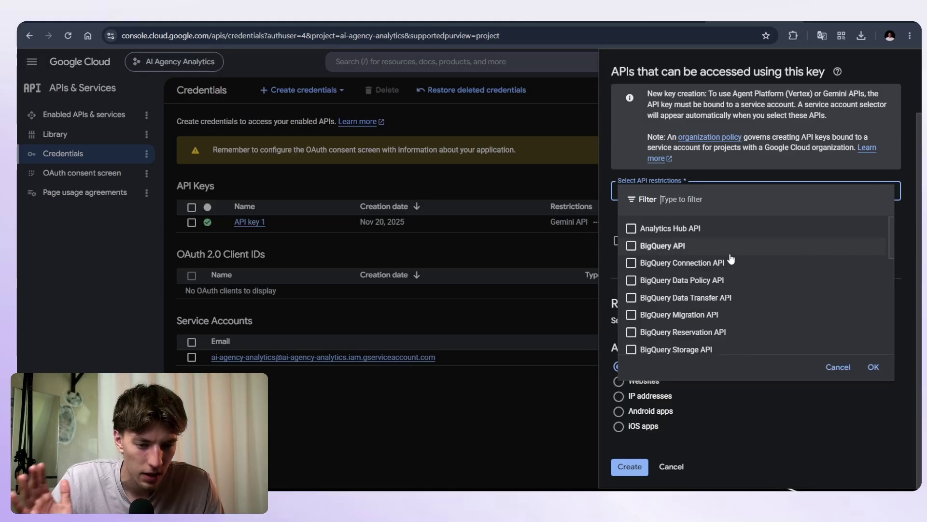
left_click(872, 366)
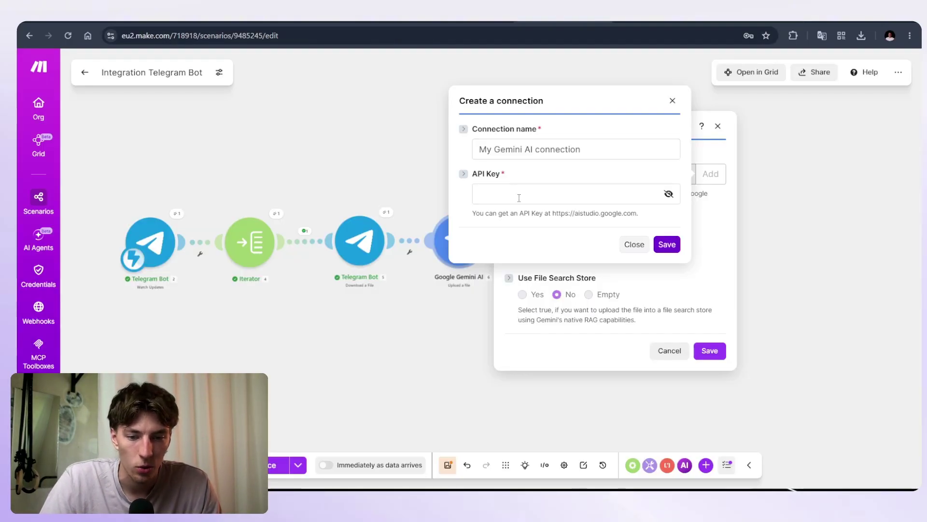
Dismiss the new Gemini connection form in Make and add a Google Gemini AI Generate a response module after Upload a file.
left_click(519, 198)
left_click(673, 100)
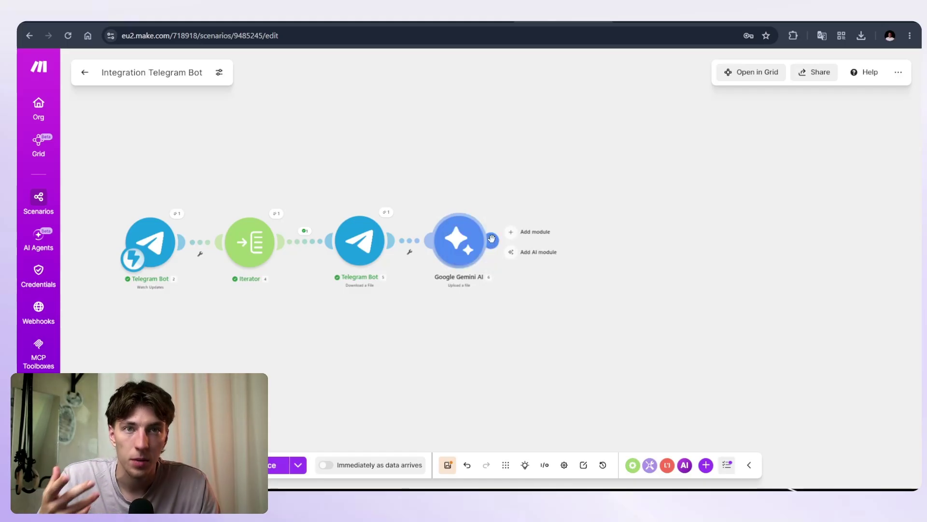
left_click(491, 240)
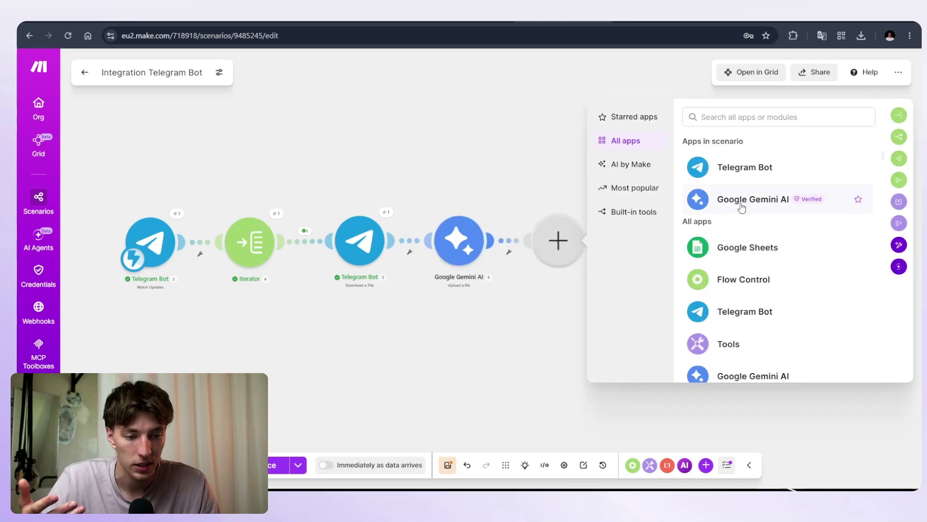
left_click(739, 203)
scroll(720, 273, "down", 2)
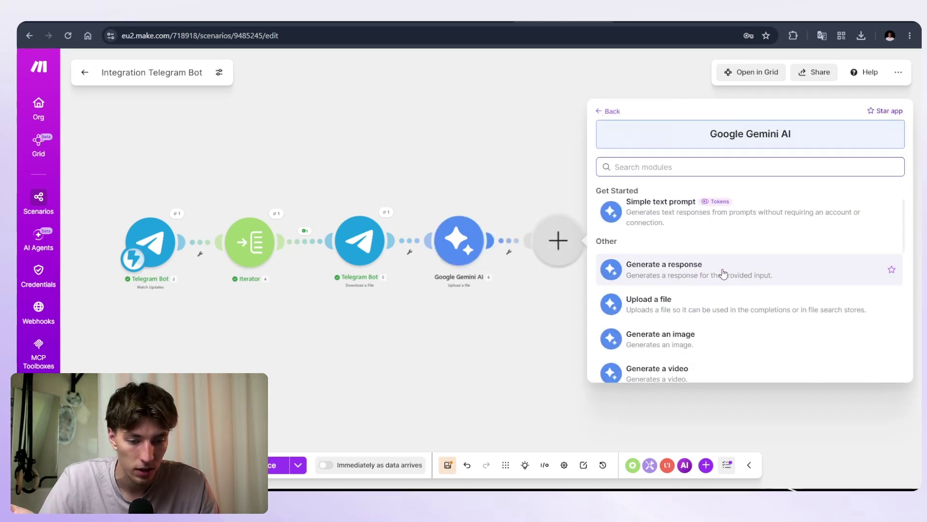
left_click(658, 273)
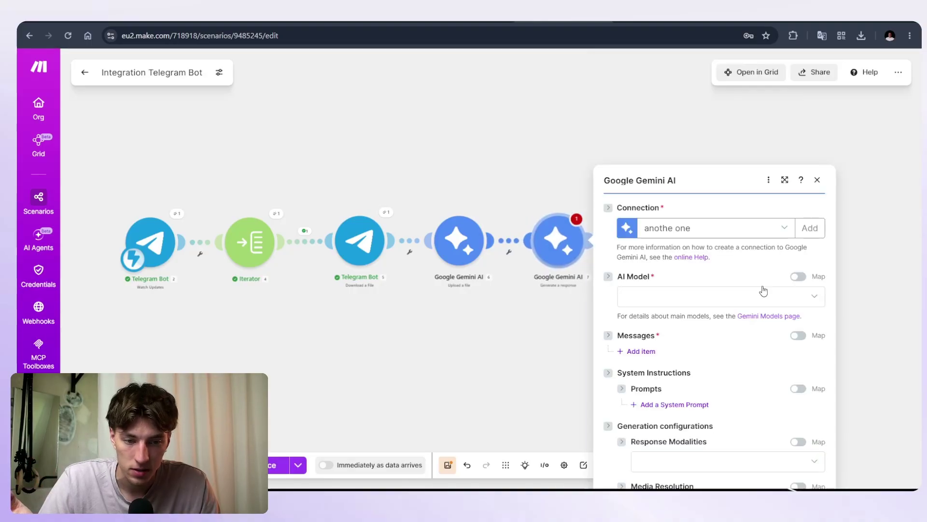
Choose Gemini 3.5 Flash as the AI model of the Generate a response module.
left_click(738, 186)
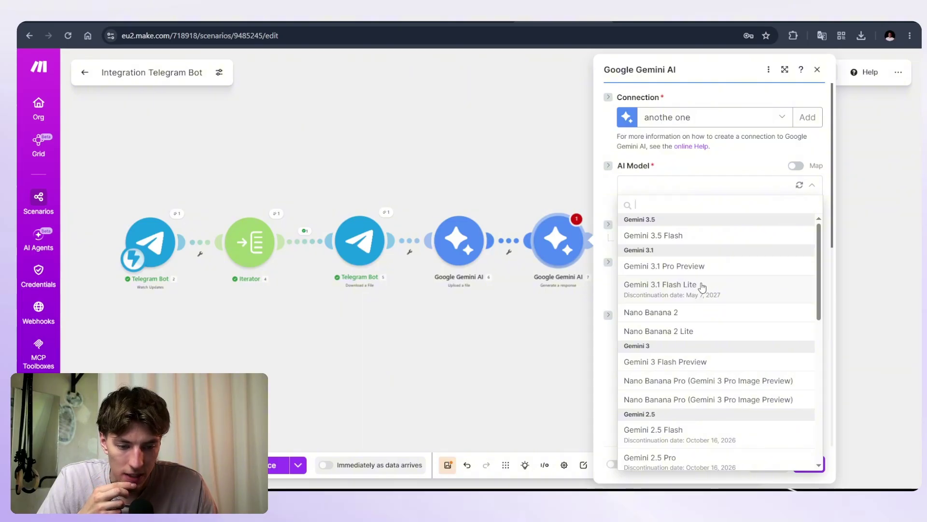
scroll(705, 289, "down", 3)
scroll(672, 329, "down", 2)
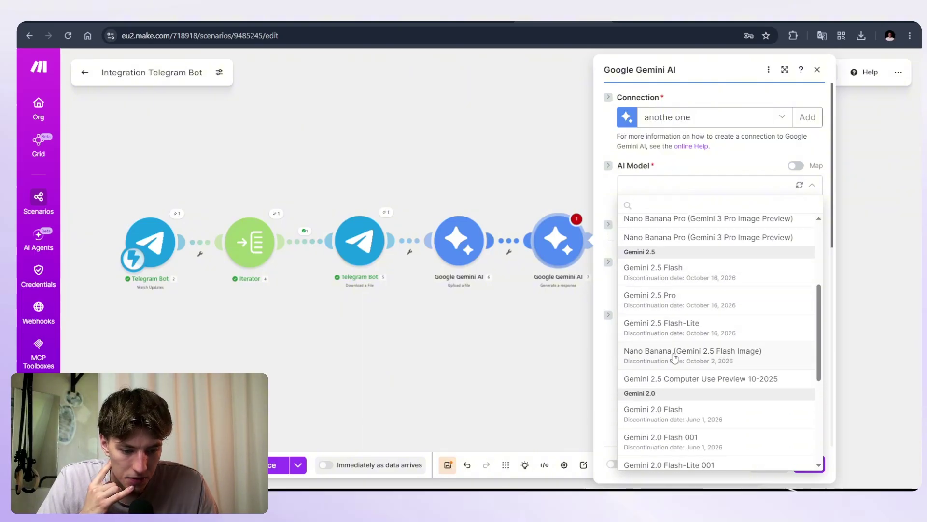
scroll(668, 333, "up", 2)
scroll(643, 338, "down", 2)
scroll(681, 241, "up", 5)
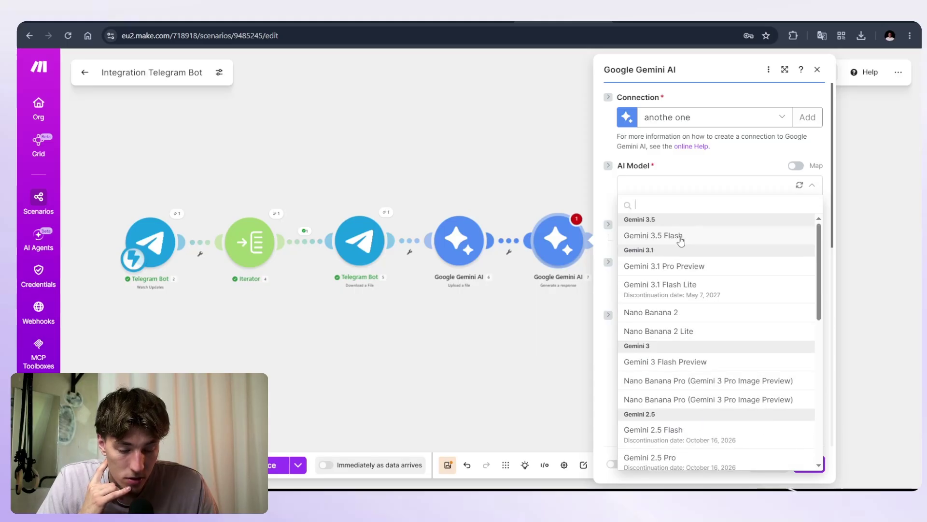
left_click(686, 236)
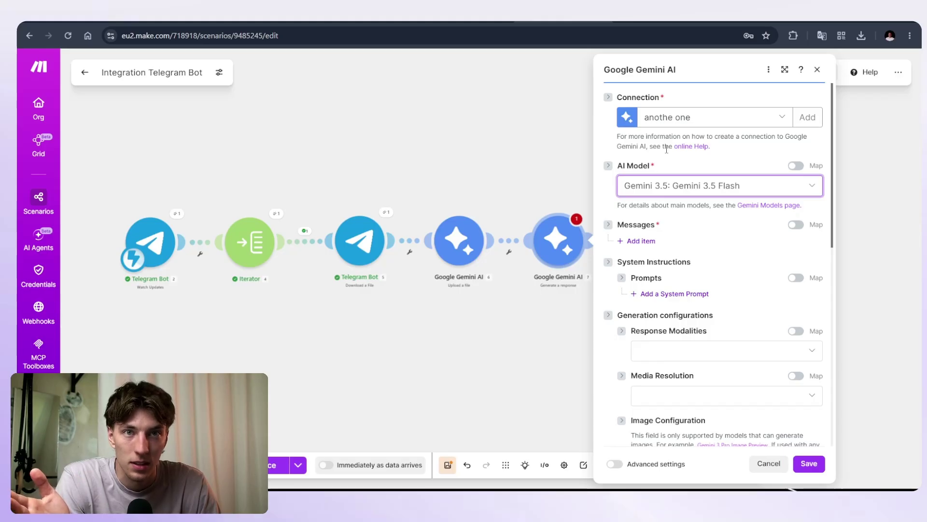
Add a first message to the Generate a response module and set its role to User.
scroll(752, 262, "down", 2)
scroll(752, 261, "up", 2)
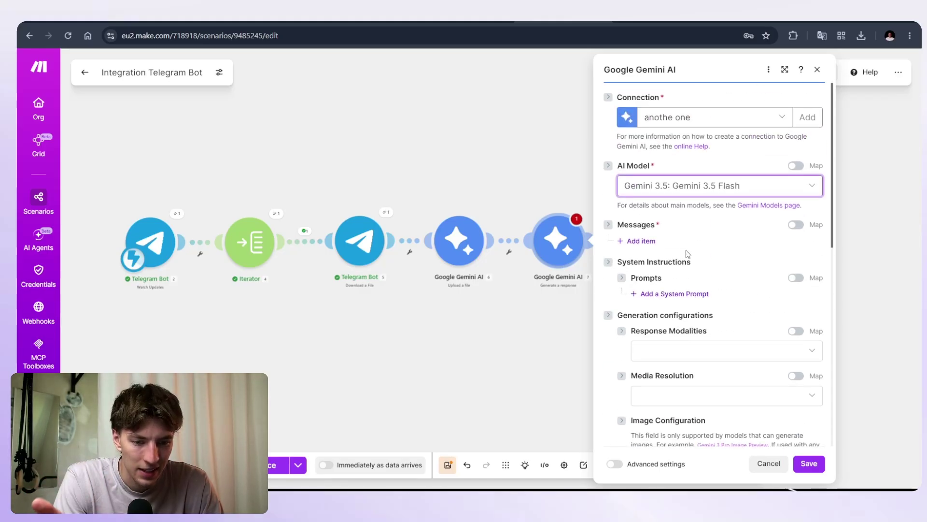
left_click(643, 241)
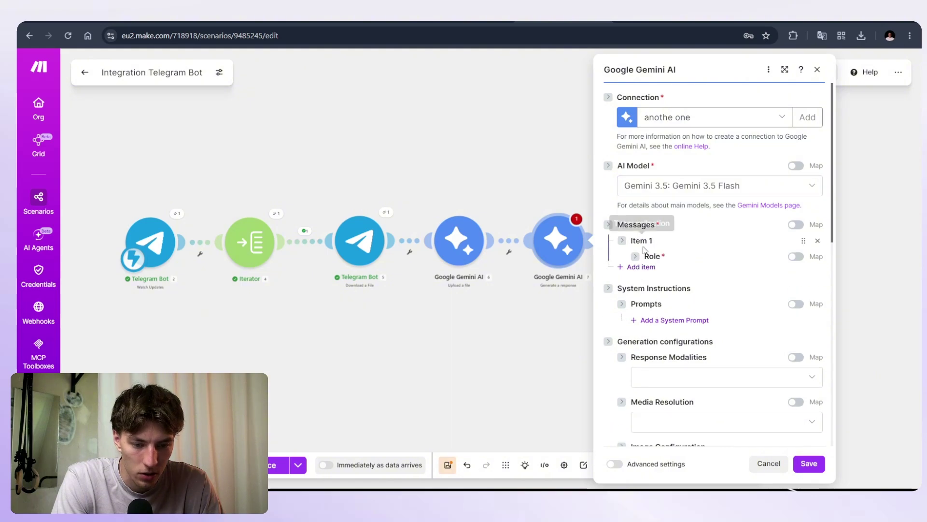
left_click(677, 276)
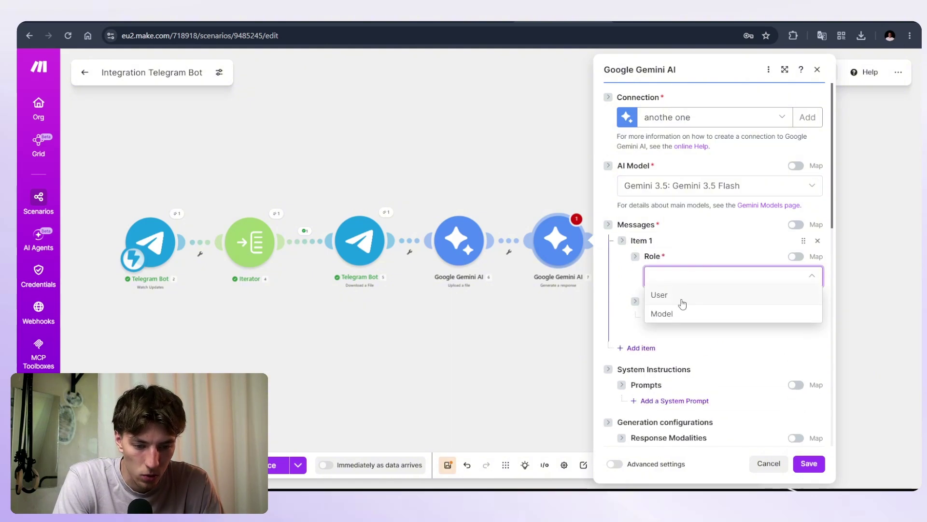
left_click(677, 298)
Add a part to the first message and set its message type to File.
scroll(705, 250, "down", 2)
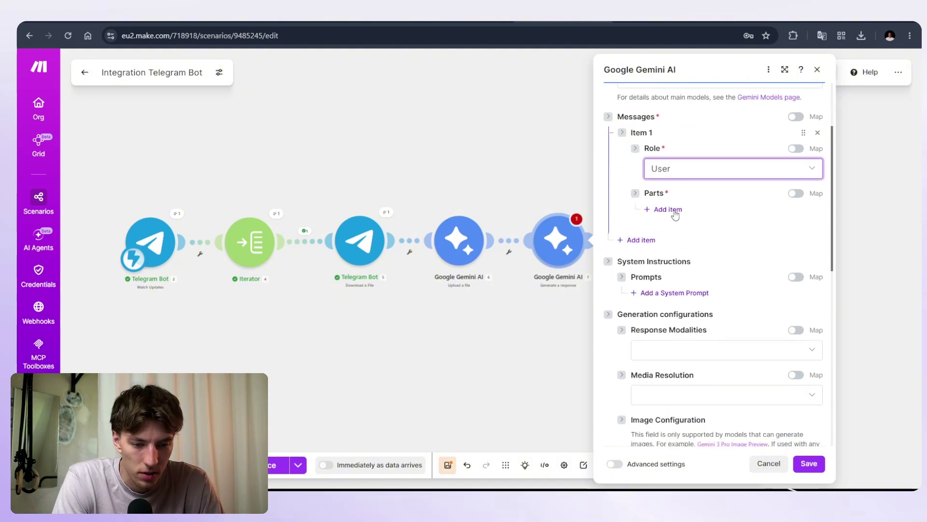
left_click(671, 208)
left_click(709, 249)
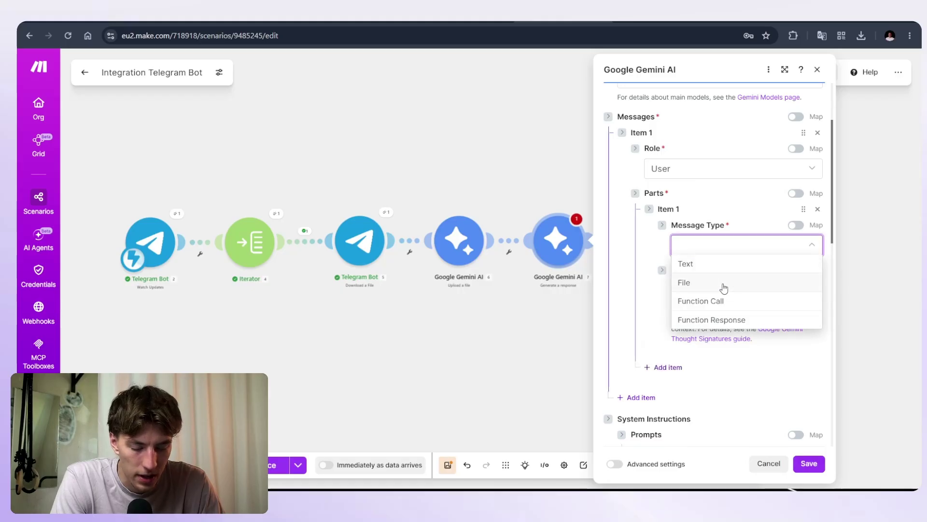
left_click(715, 288)
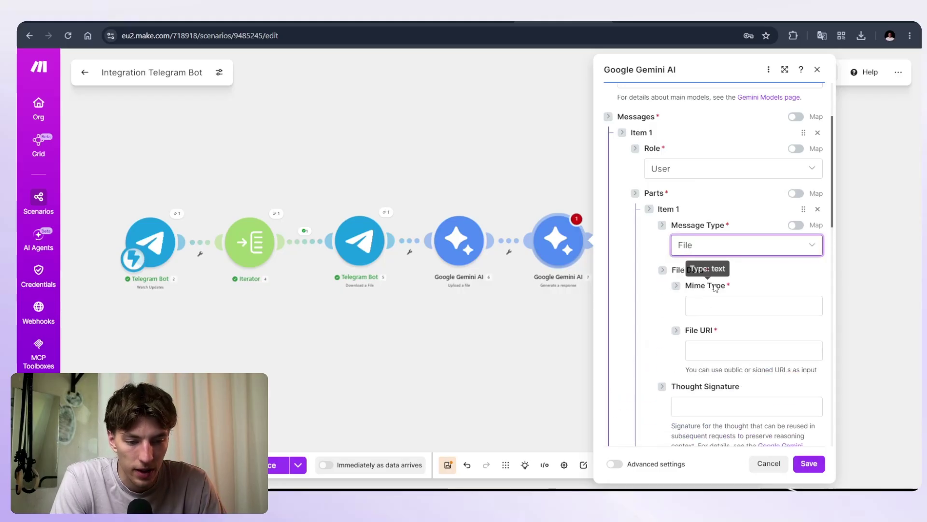
Map the file part's Mime Type and File URI to the Mime Type and Uri outputs of Upload a file.
scroll(739, 269, "down", 1)
left_click(739, 269)
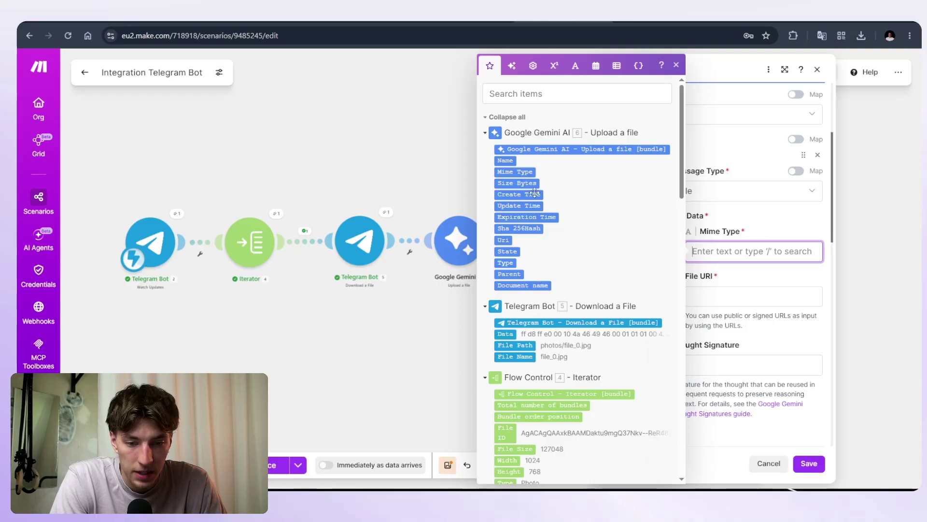
left_click(512, 171)
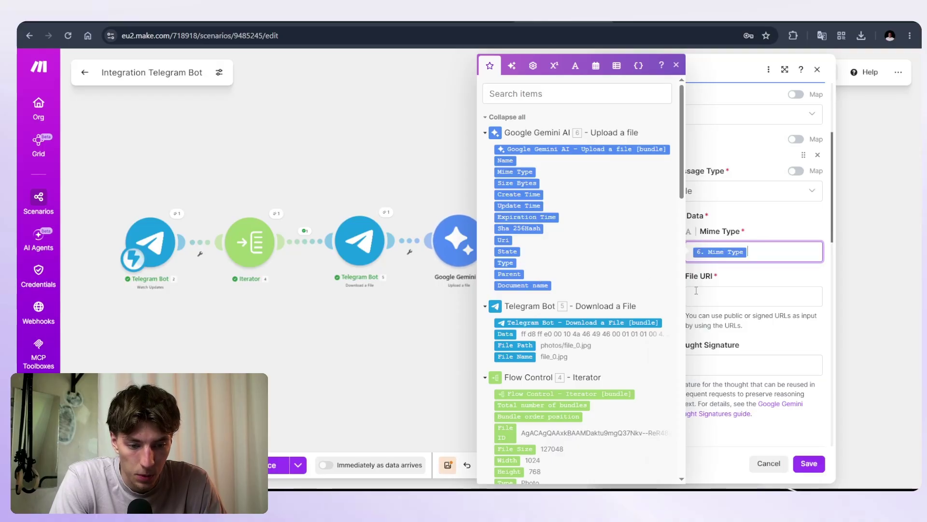
key("Tab")
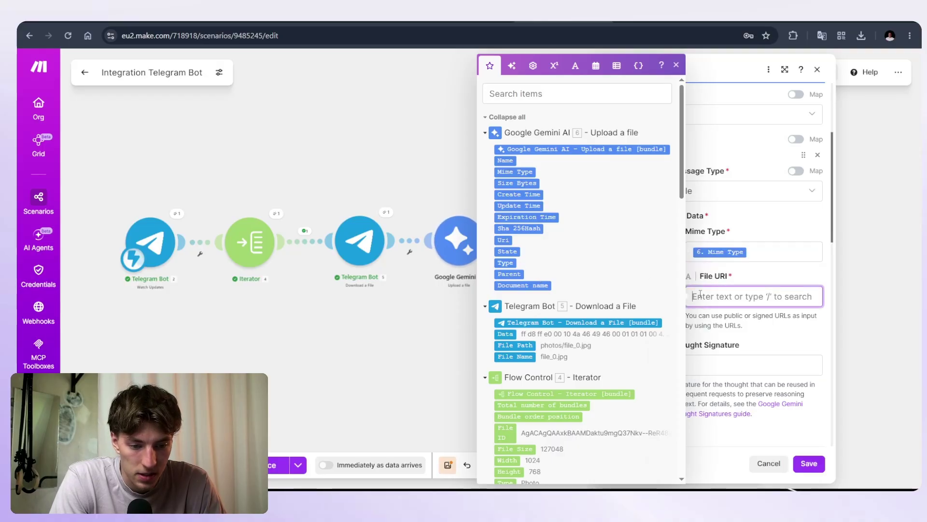
left_click(506, 243)
left_click(731, 278)
Add a second message item and set its role to User.
scroll(695, 288, "down", 3)
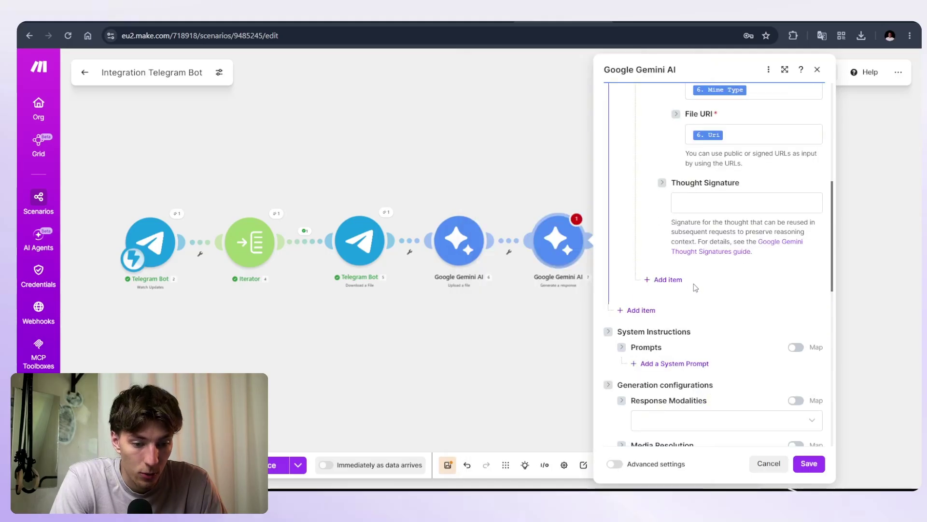
left_click(641, 311)
left_click(731, 349)
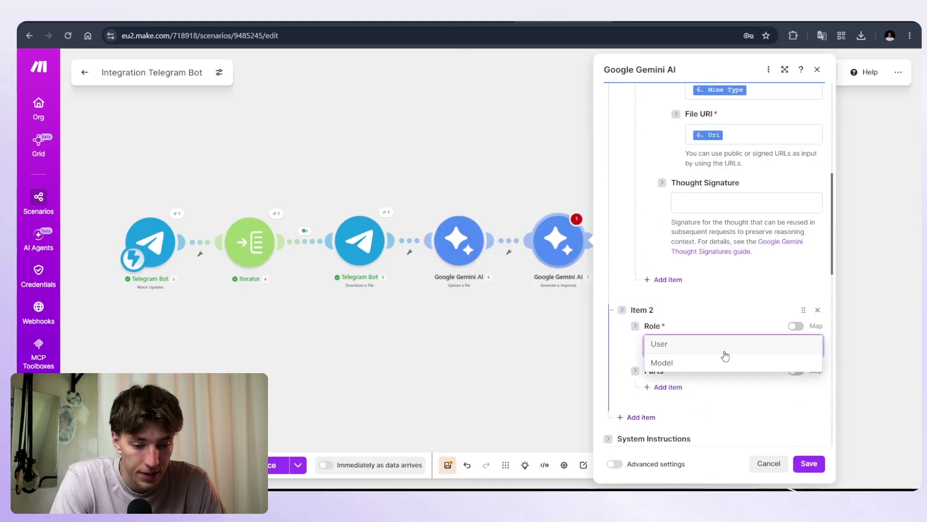
left_click(685, 346)
Add a part to the second message and set its message type to Text.
scroll(731, 304, "down", 3)
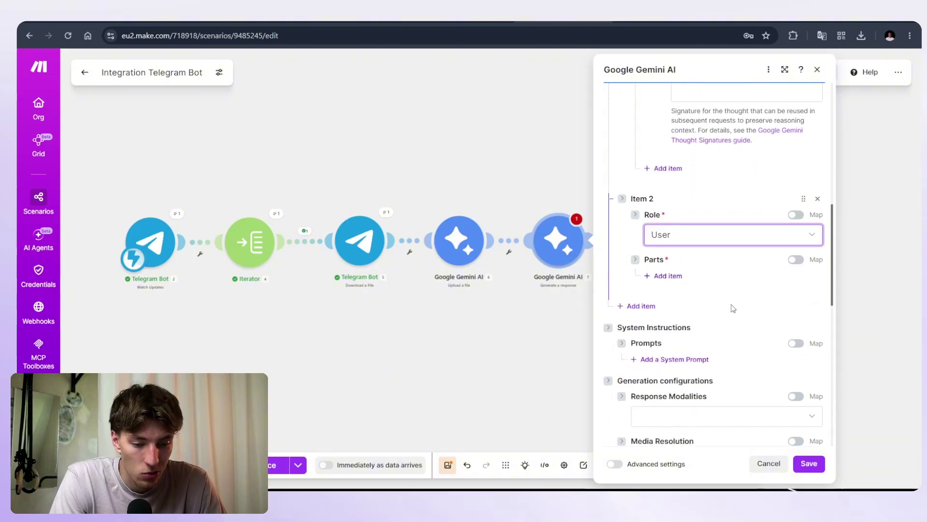
left_click(668, 225)
left_click(696, 261)
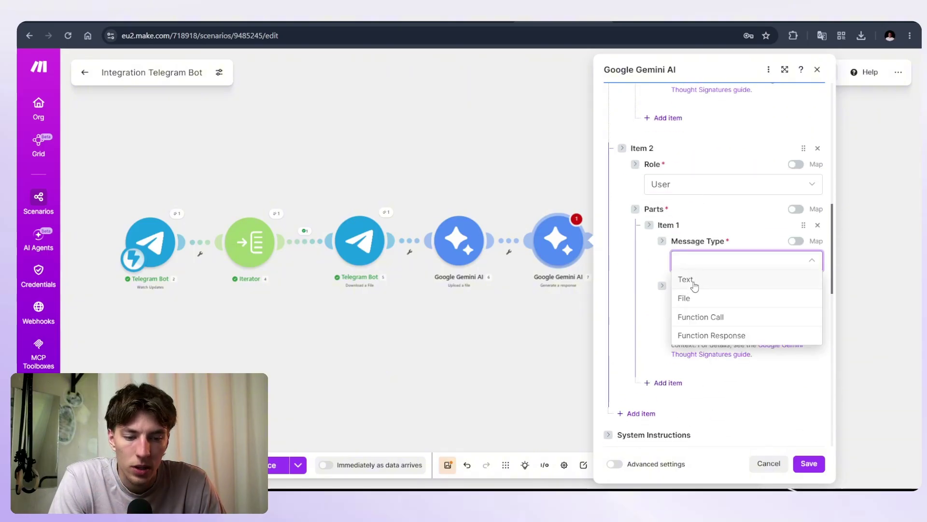
left_click(687, 279)
Begin the part's text with "Your only job is to take a look at the form filled out by the heavy truck driver which has delivered construction materials".
left_click(684, 307)
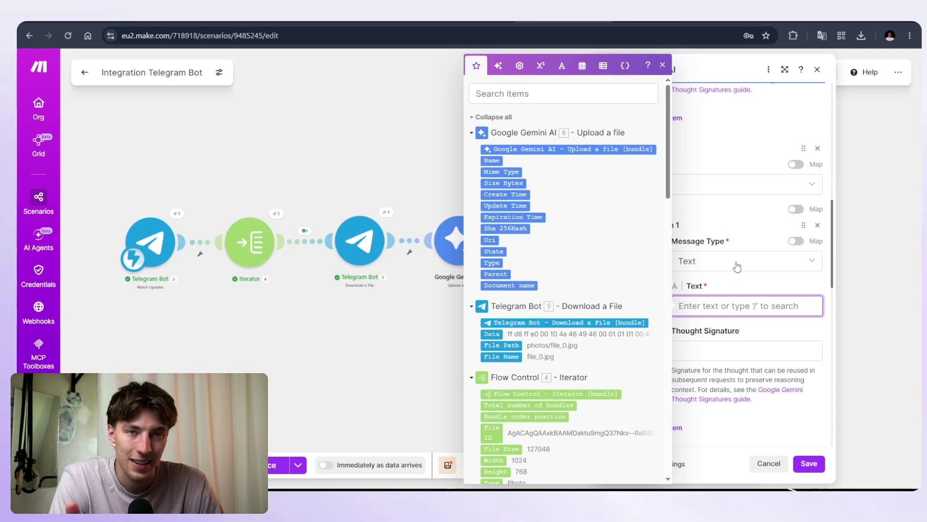
type("Your only job is to take a look at the form filled out by the heavy truck driver which has delivered materials from the site")
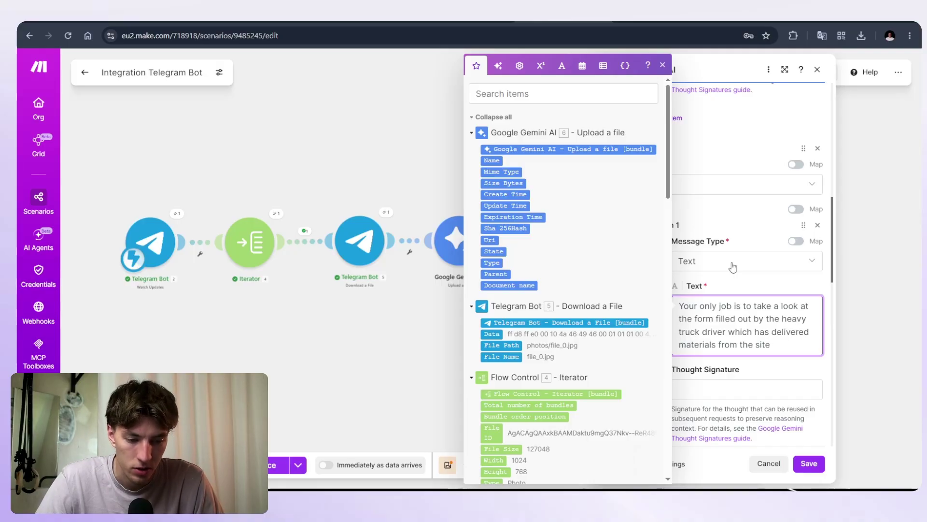
left_click(680, 344)
type("construction")
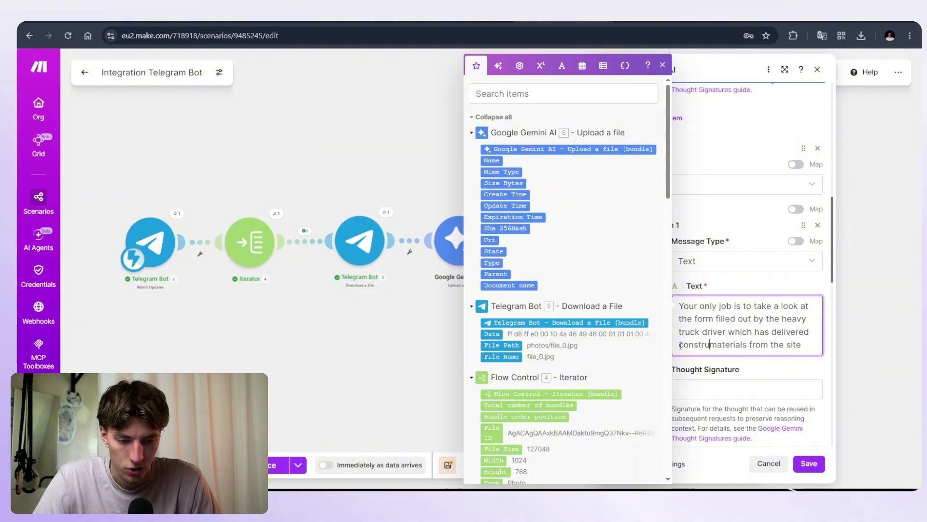
Finish the prompt's first paragraph with "for one of our sites and pull out the info from them." and leave a blank line.
double_click(787, 345)
type("for one of our")
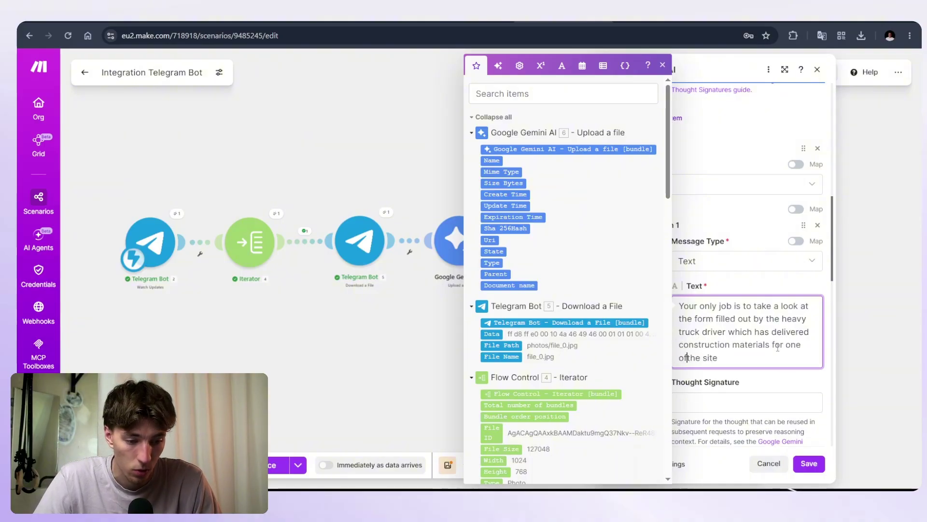
double_click(698, 358)
key("BackSpace")
left_click(724, 359)
type("s and pull out")
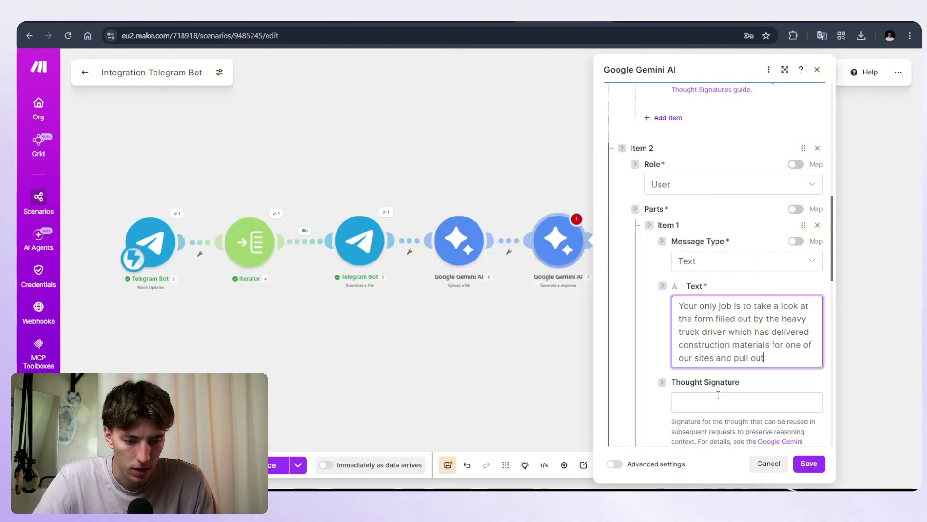
type(" the info from them.")
key("Return")
key("Return")
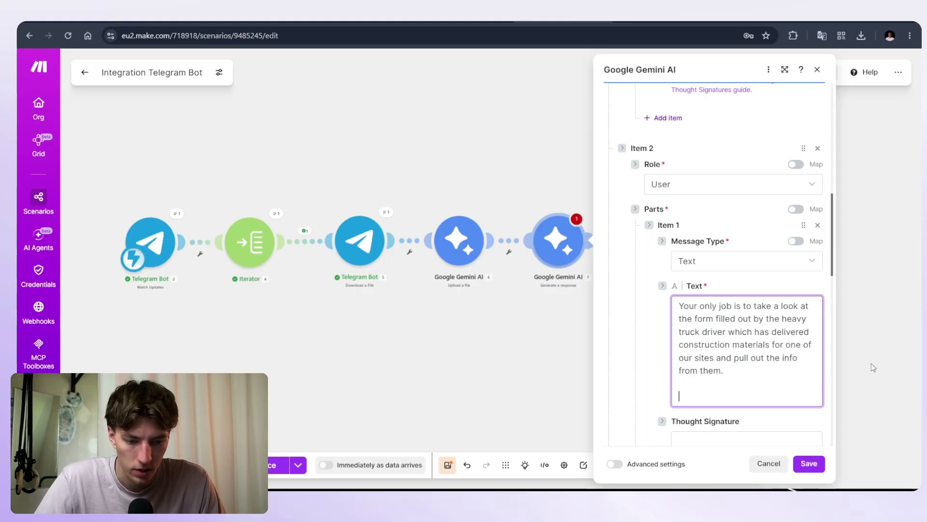
Add to the prompt "You have to pull out the site name to where the materials were delivered, then also the dates, when they were delivered,".
left_click(696, 382)
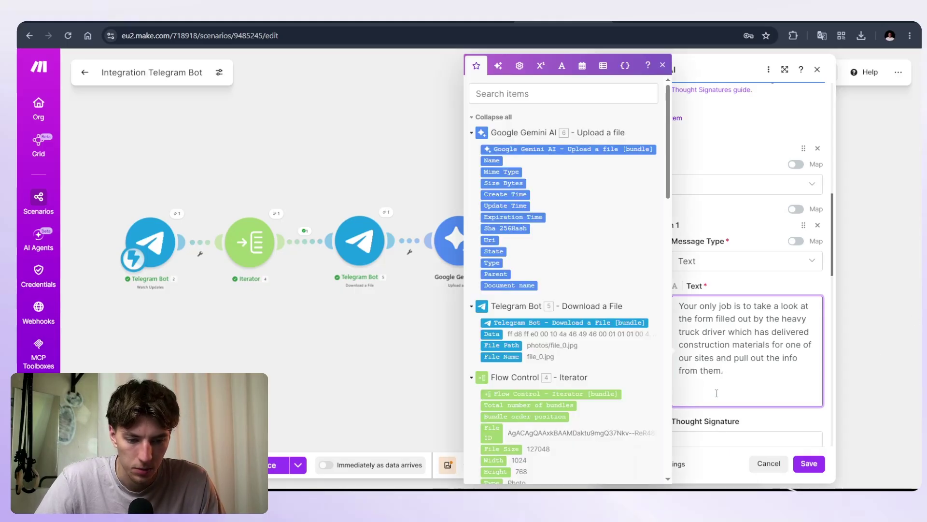
left_click(662, 64)
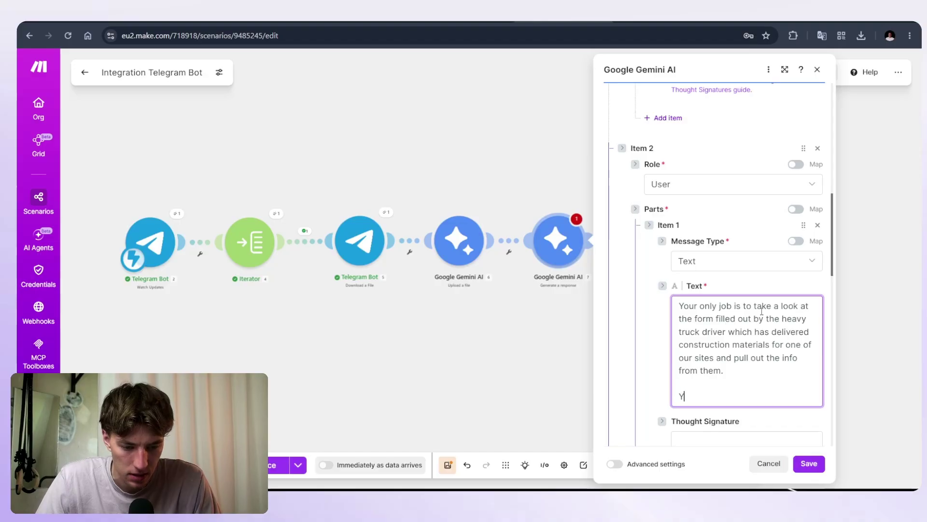
type("ull out the site n")
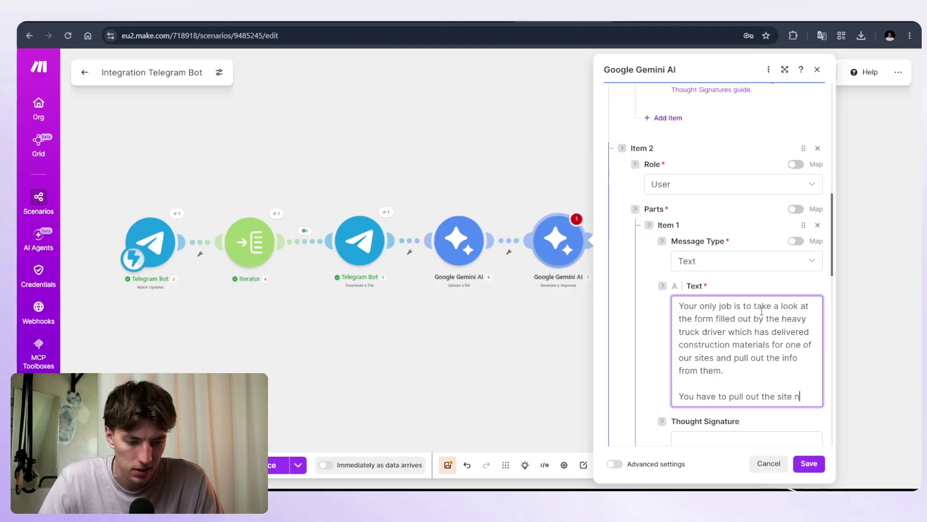
type("ame to where th")
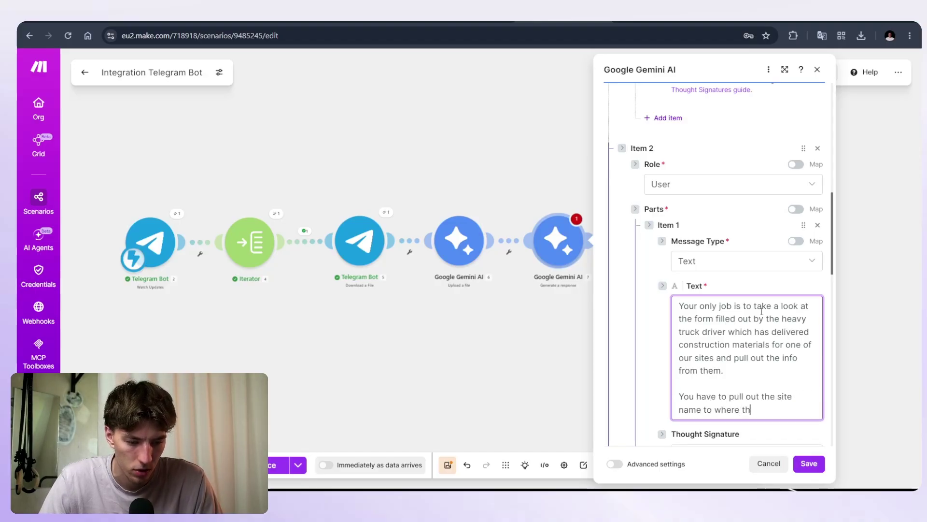
type("e materials were delivered")
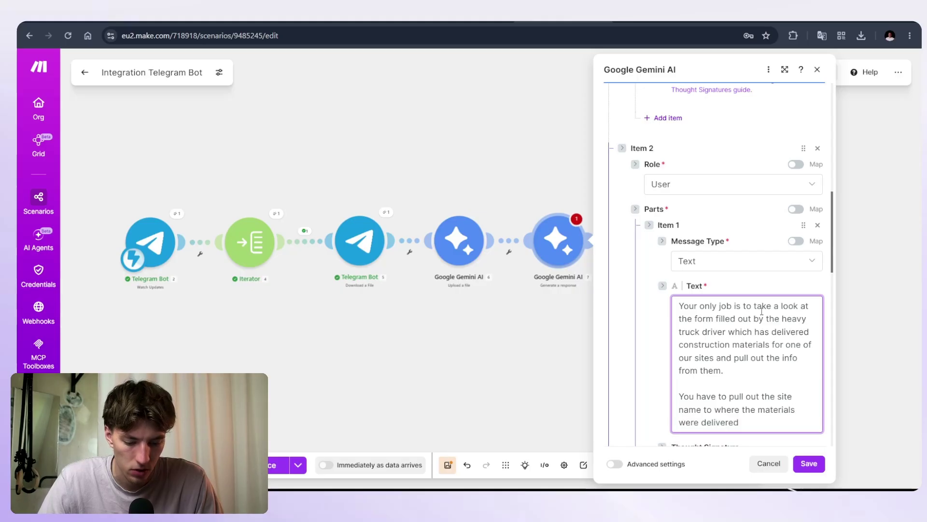
type(", then also the dates")
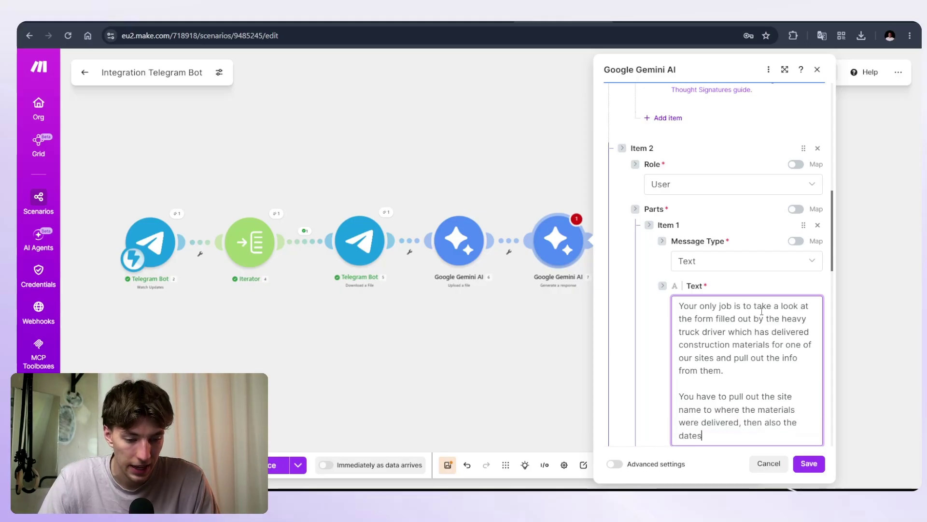
type(", when they w")
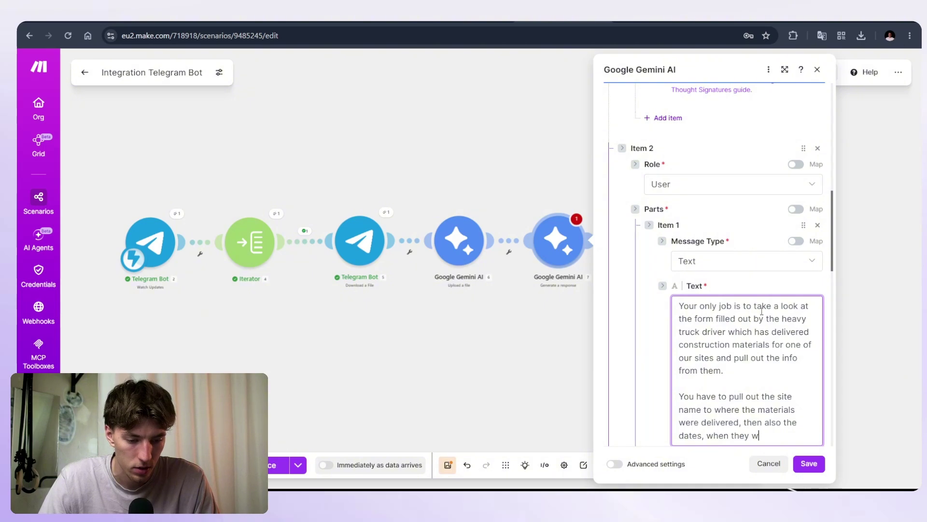
type("ere delivered, then also a")
Continue the paragraph with "then also all the materials that was delivered and the total amount of how much that material was delivered.".
scroll(764, 319, "down", 1)
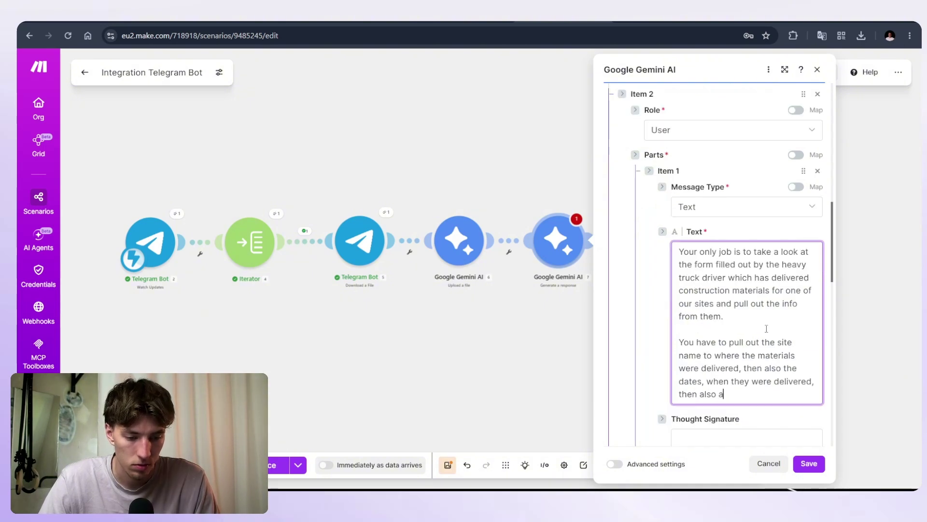
type("ll the mate")
key("BackSpace")
type("terials that wa")
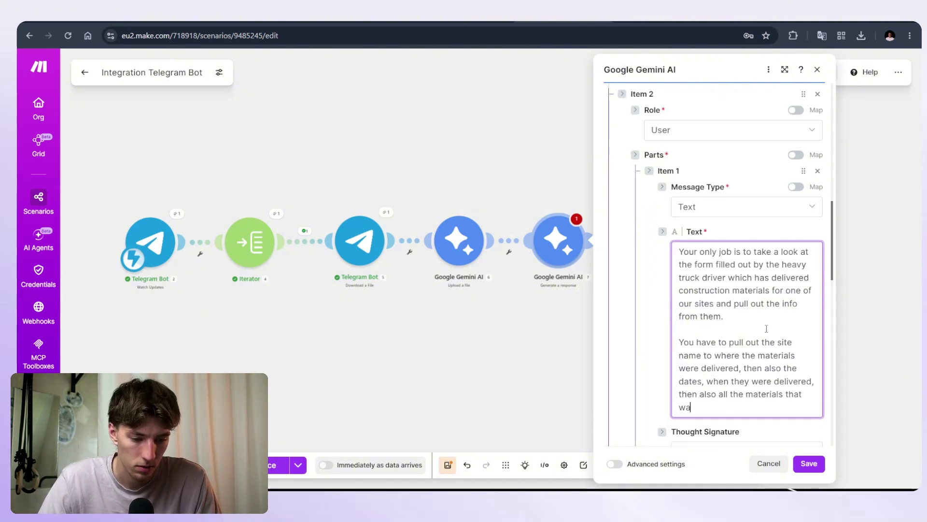
type("s delivered and the to")
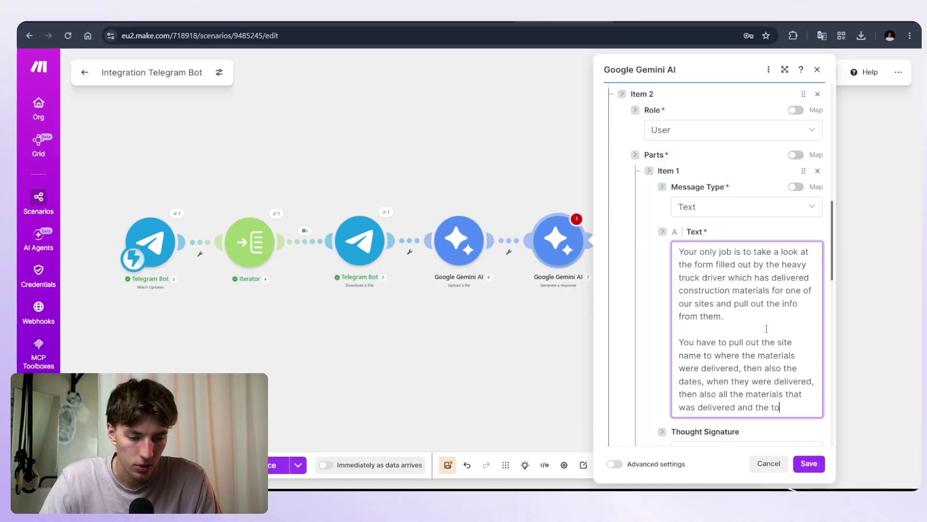
type("tal amount of how much that mater")
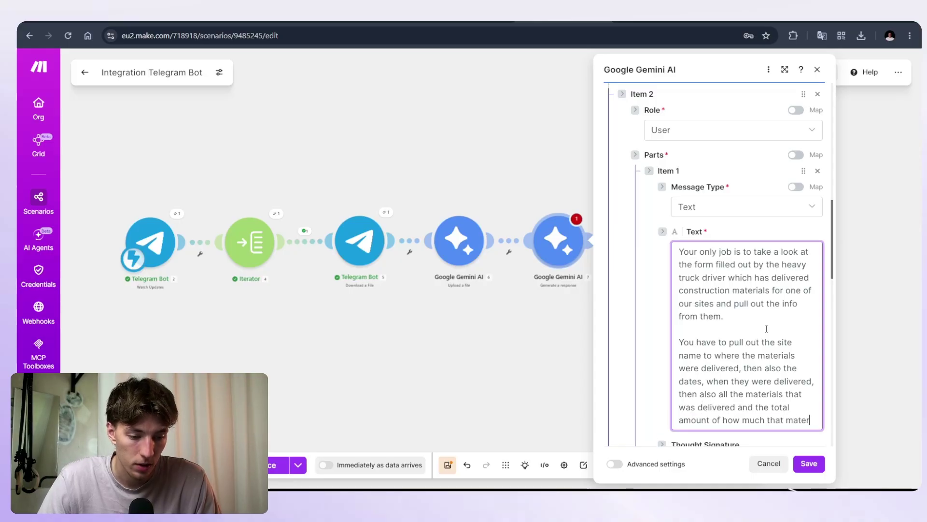
type("ial was delivered.")
key("Return")
key("Return")
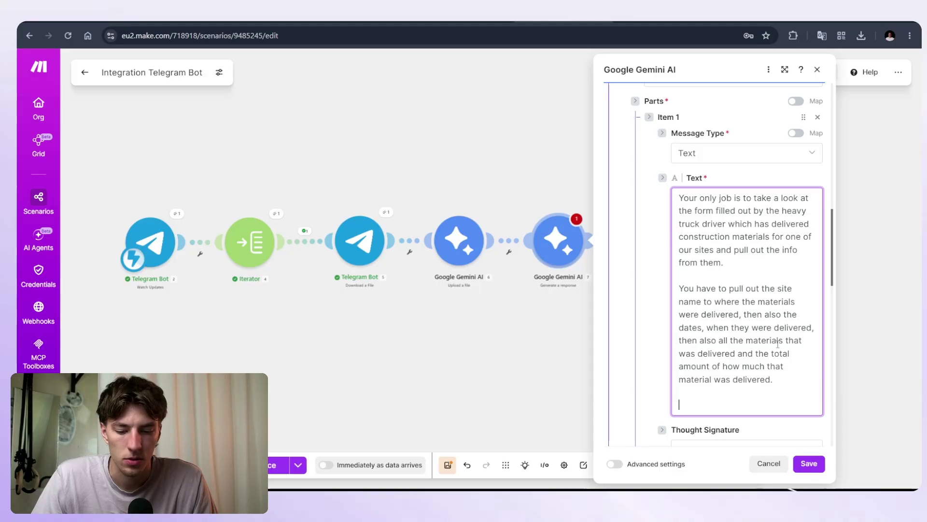
Add the prompt paragraph "If you cannot clearly see the image or what is in the image written, then just output that.".
type("If you c")
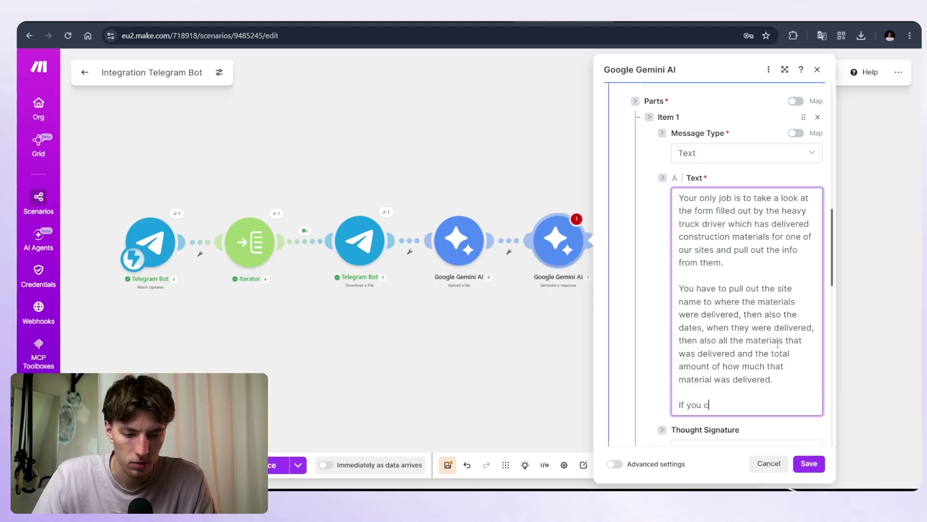
type("annot clearly see the image or what is in the image")
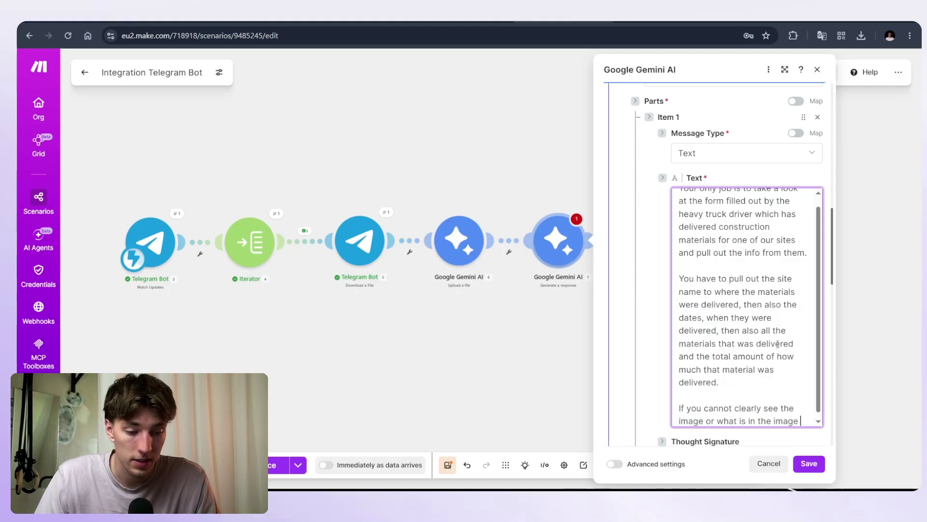
type(" written")
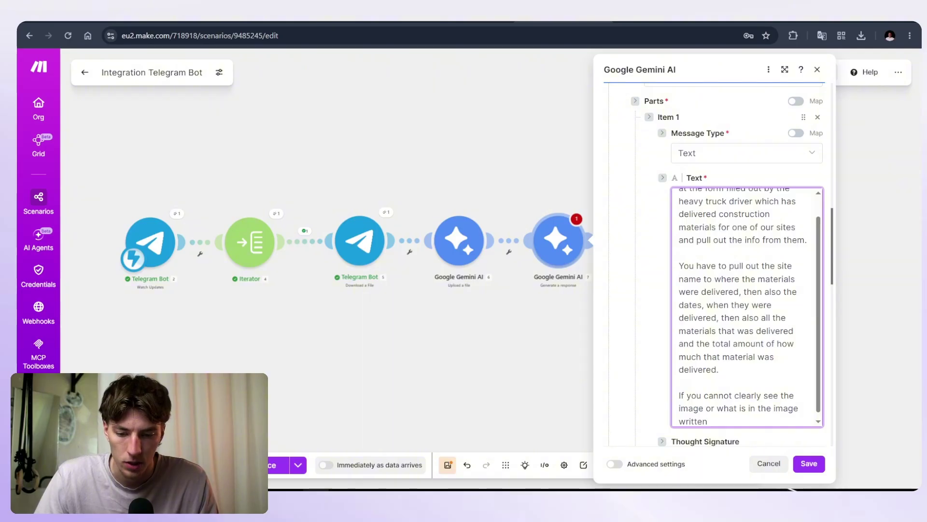
left_click(316, 490)
left_click(339, 199)
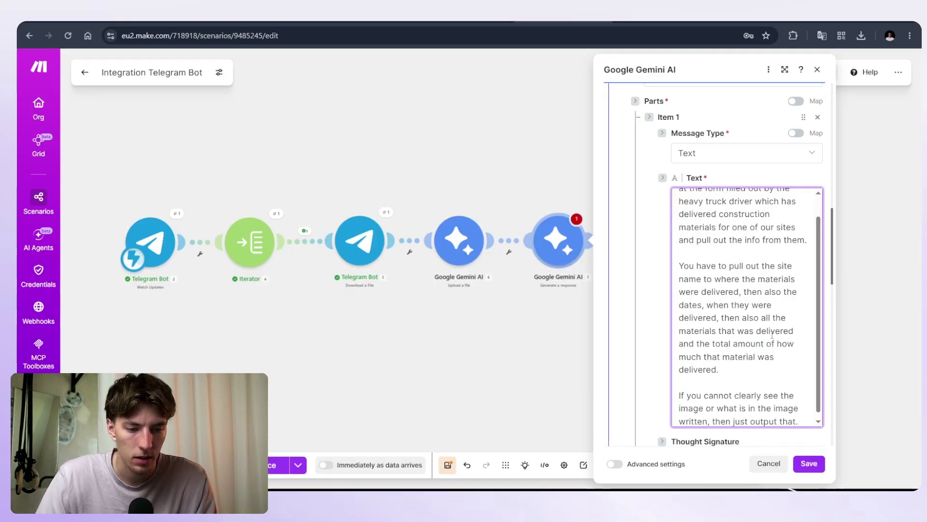
Check the finished prompt text and save the Google Gemini AI response module's settings.
scroll(758, 324, "down", 1)
scroll(660, 242, "down", 3)
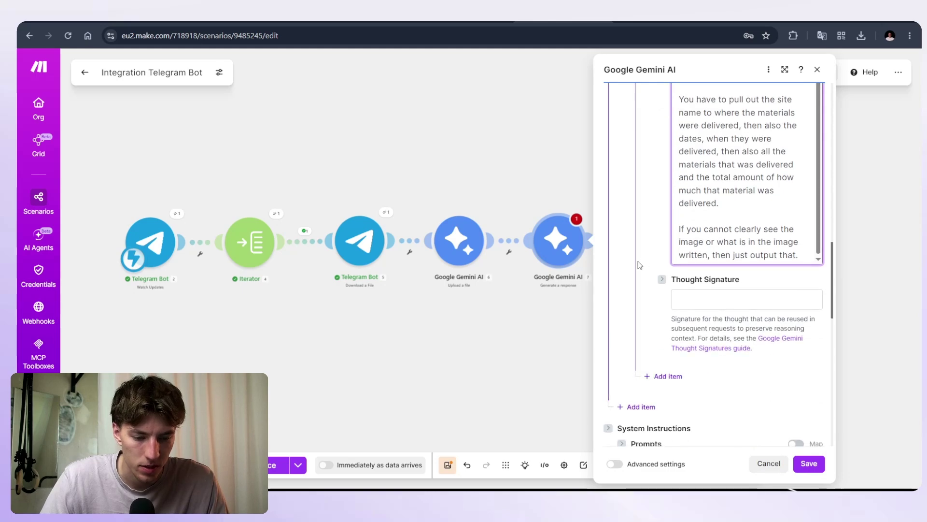
scroll(619, 257, "up", 3)
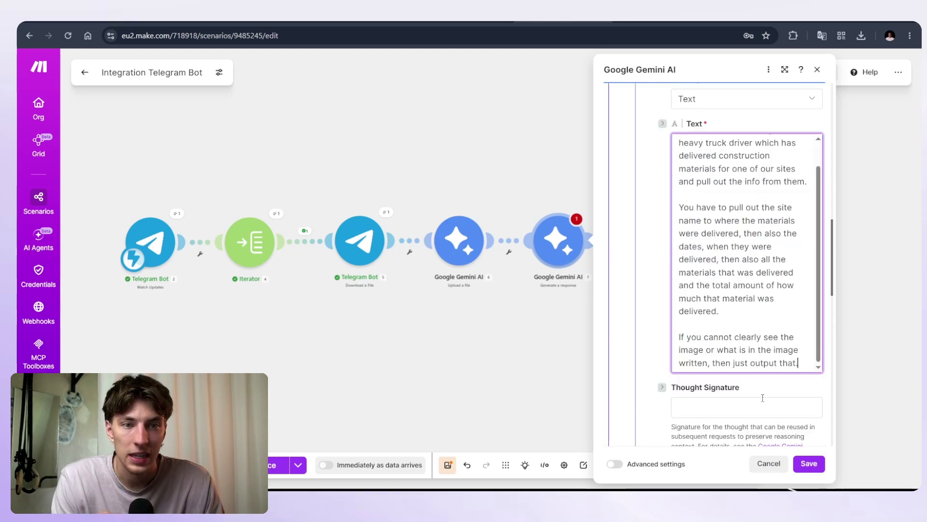
right_click(604, 177)
left_click(809, 464)
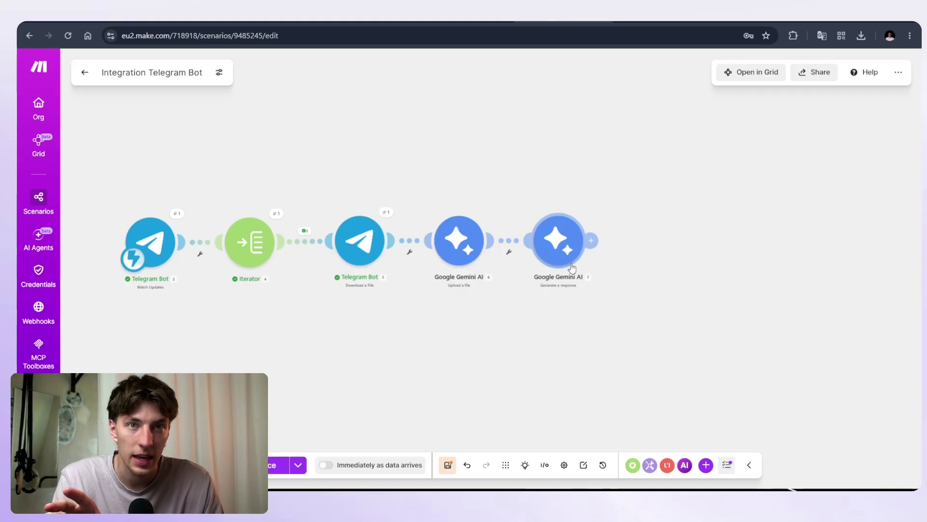
left_click(549, 289)
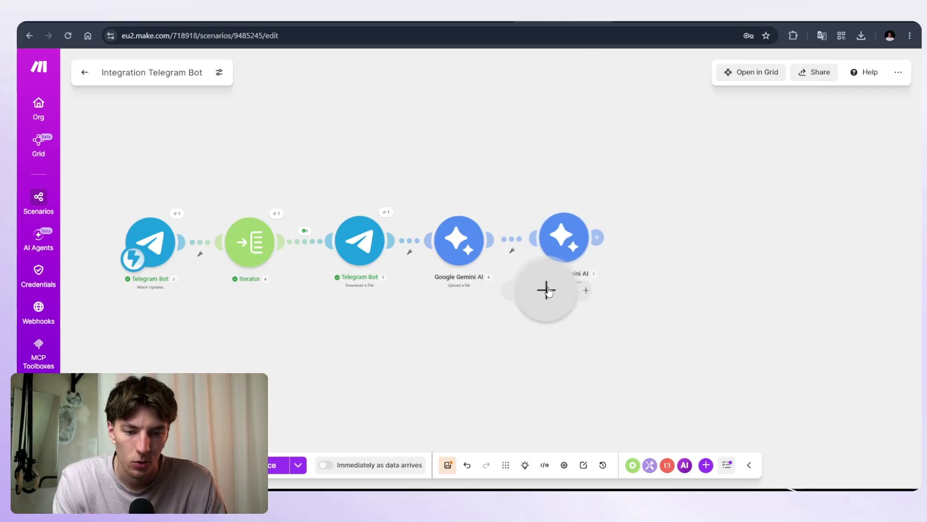
right_click(556, 304)
left_click(570, 325)
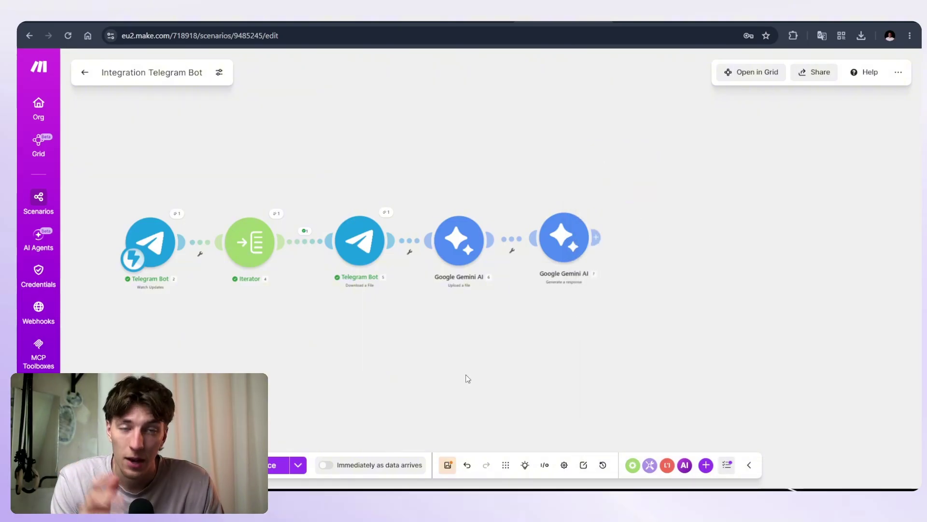
Switch to Telegram, discard the reply draft in the youtube test group, and return to the Make scenario.
left_click(316, 489)
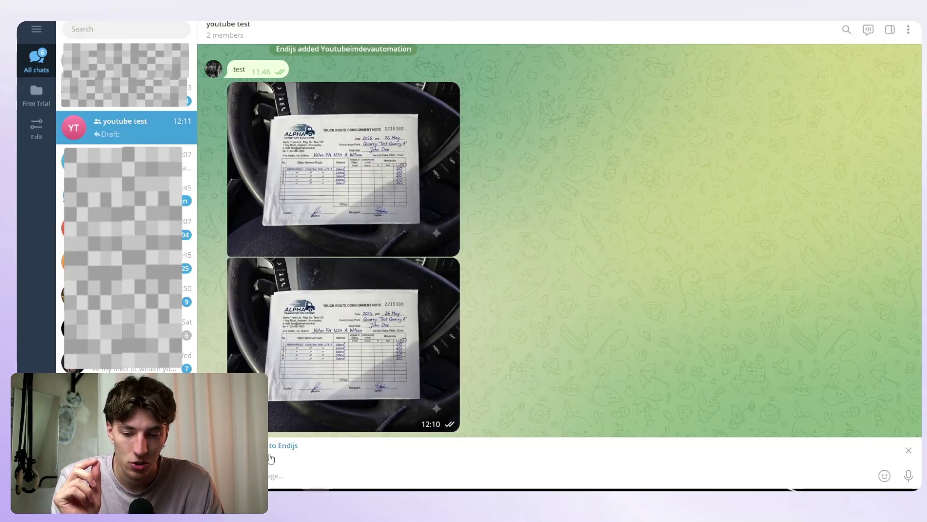
left_click(908, 449)
left_click(211, 476)
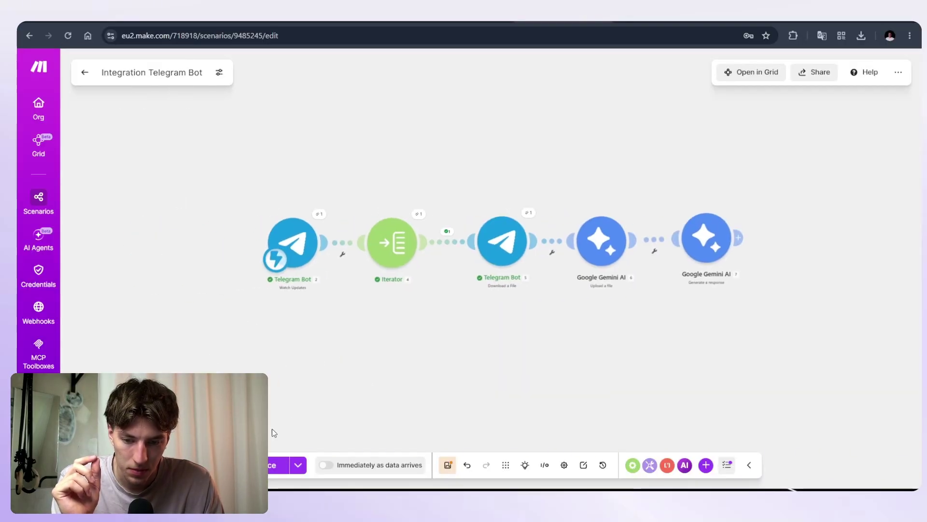
Run the scenario once and examine the extracted result in the last Google Gemini AI module's output.
left_click(280, 465)
left_click(389, 465)
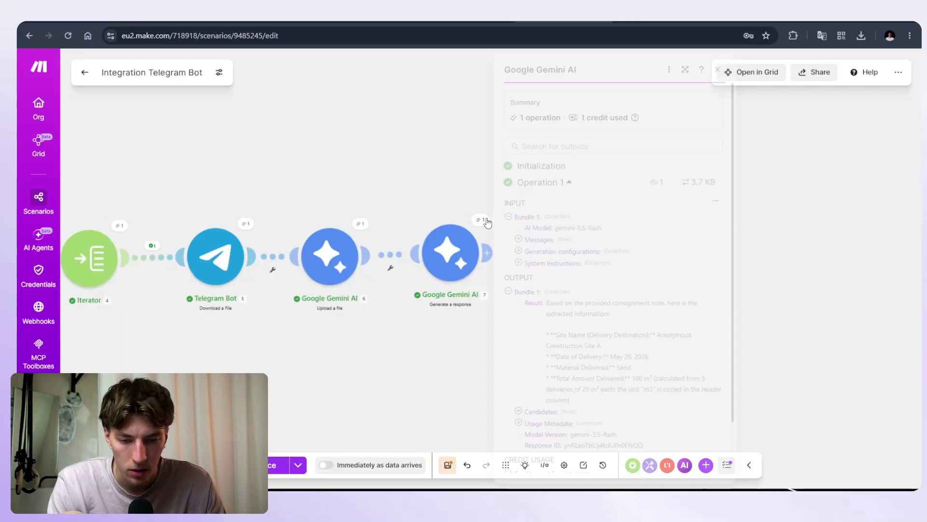
left_click(481, 222)
scroll(567, 288, "down", 2)
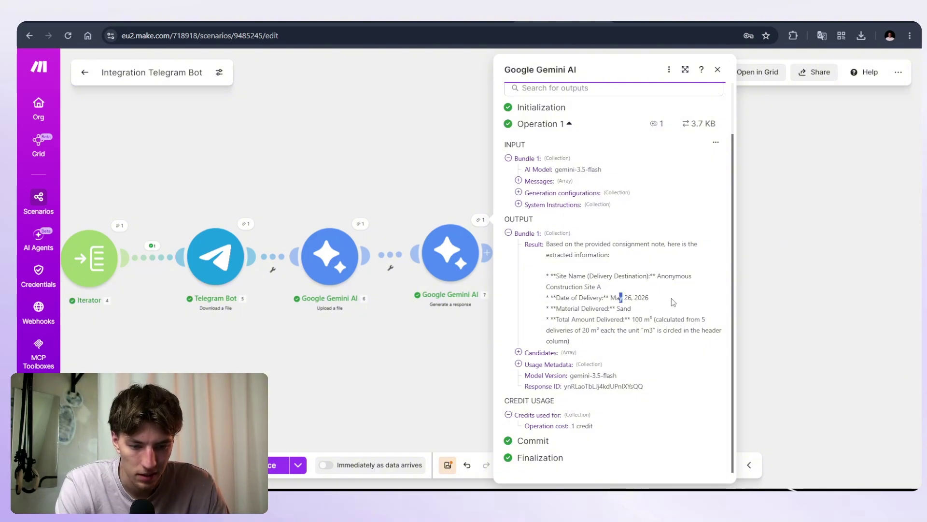
left_click(662, 284)
left_click_drag(647, 276, 601, 338)
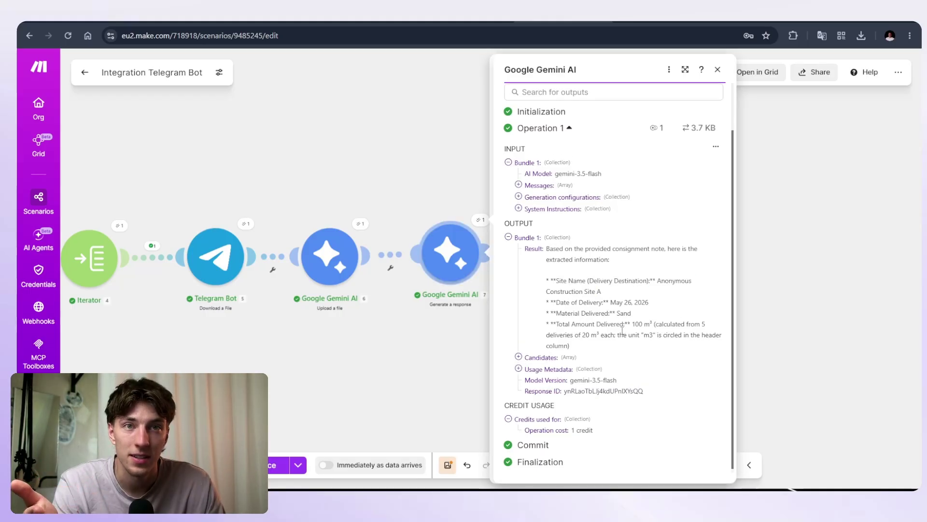
left_click(492, 210)
Show the advanced settings of the Gemini response module and set the Response Format to JSON Output.
left_click(451, 253)
scroll(602, 290, "down", 5)
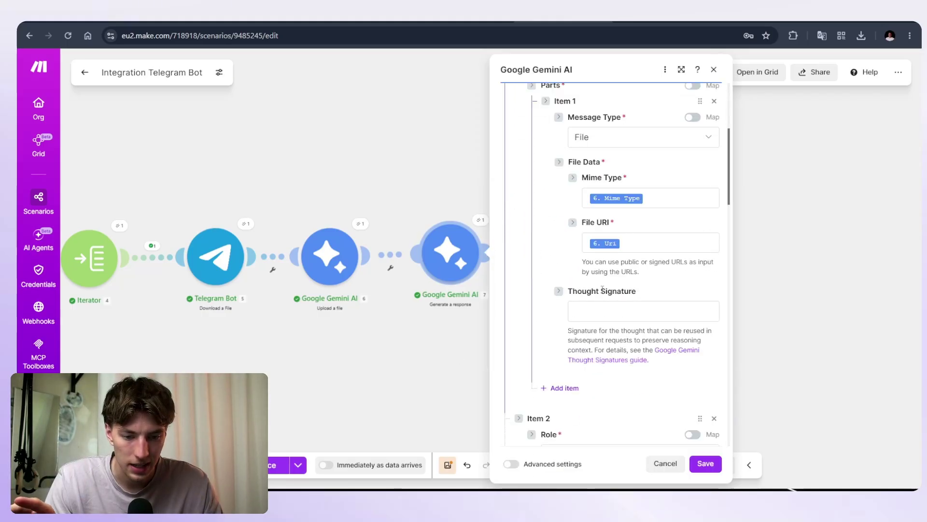
scroll(602, 290, "down", 10)
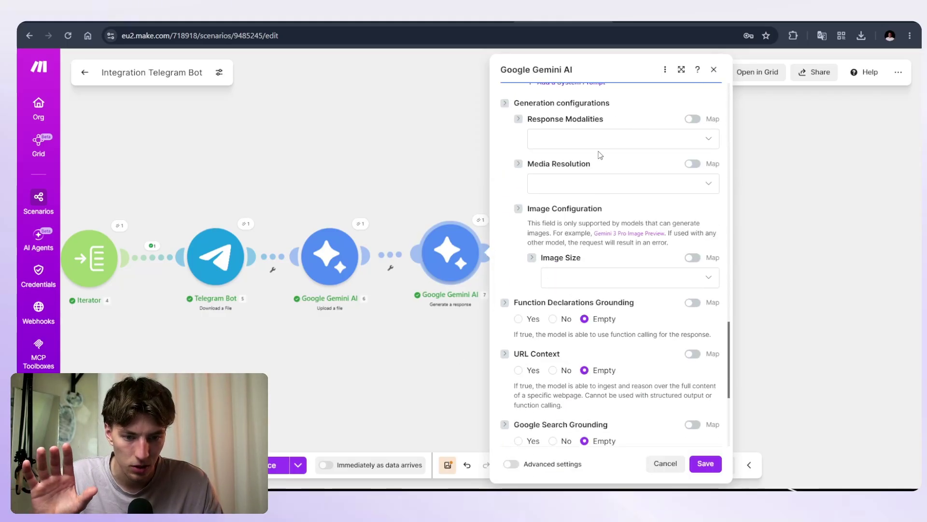
scroll(601, 154, "down", 5)
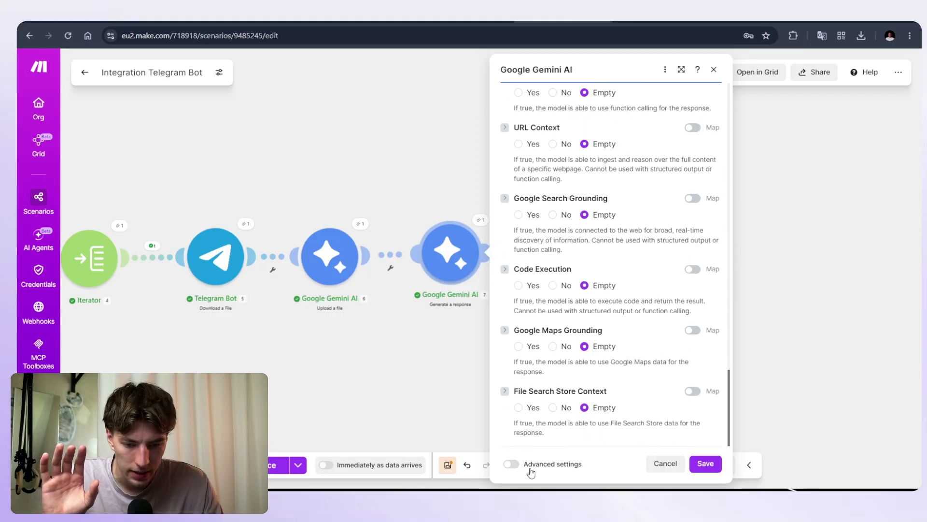
left_click(511, 464)
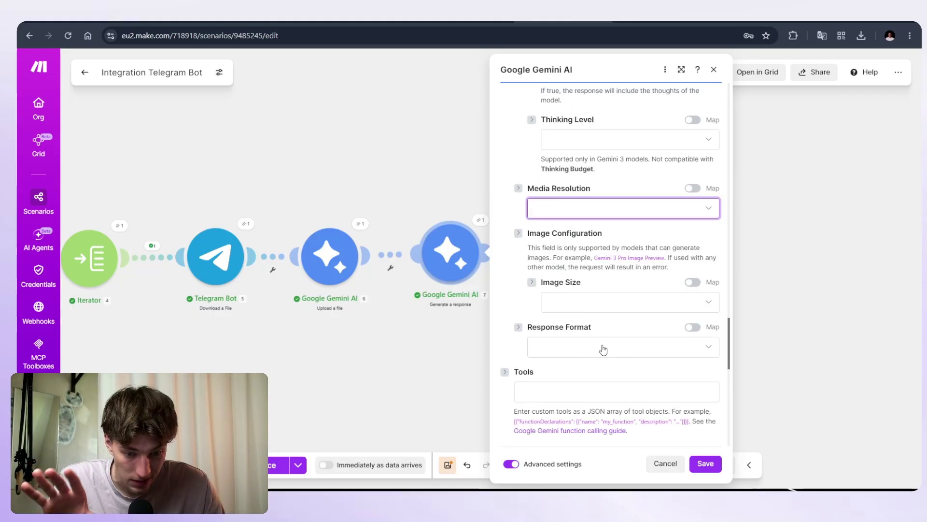
left_click(673, 354)
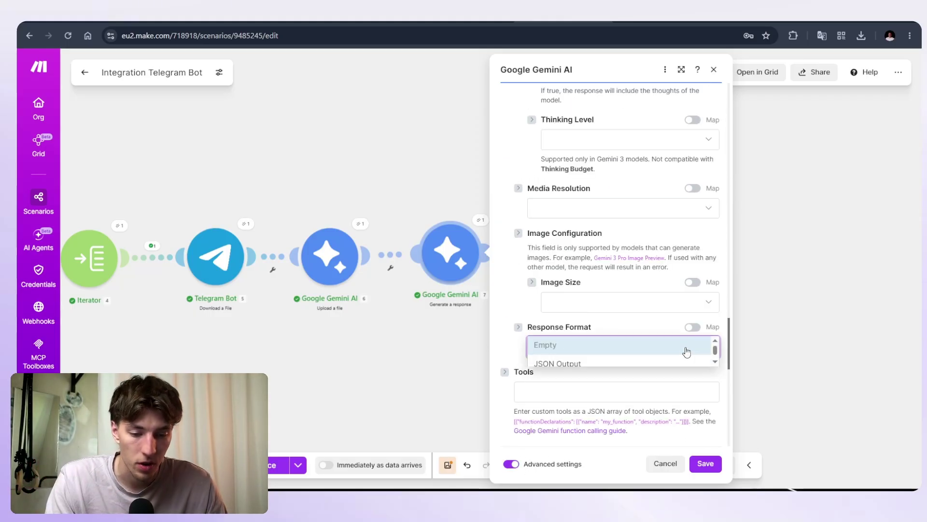
left_click(613, 365)
Add a first item to the Response Schema with the value type String.
scroll(604, 338, "down", 4)
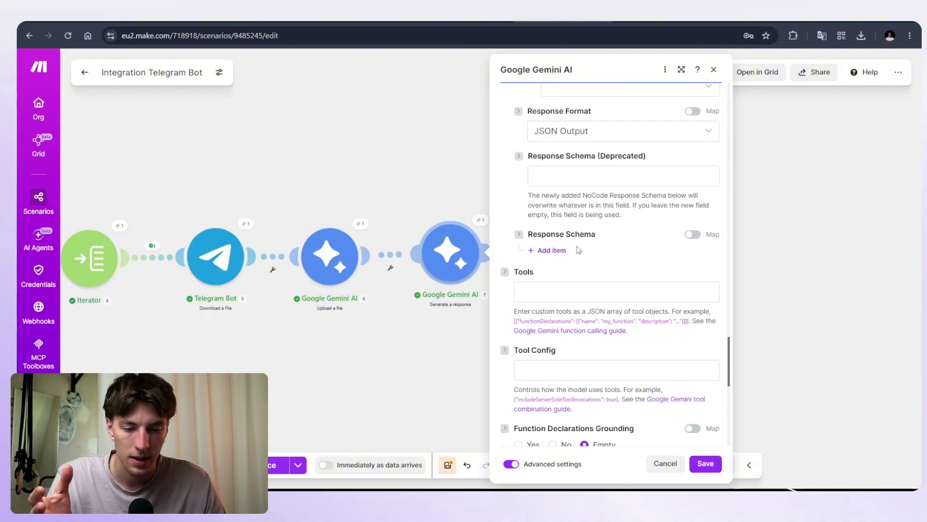
left_click(547, 251)
left_click(616, 292)
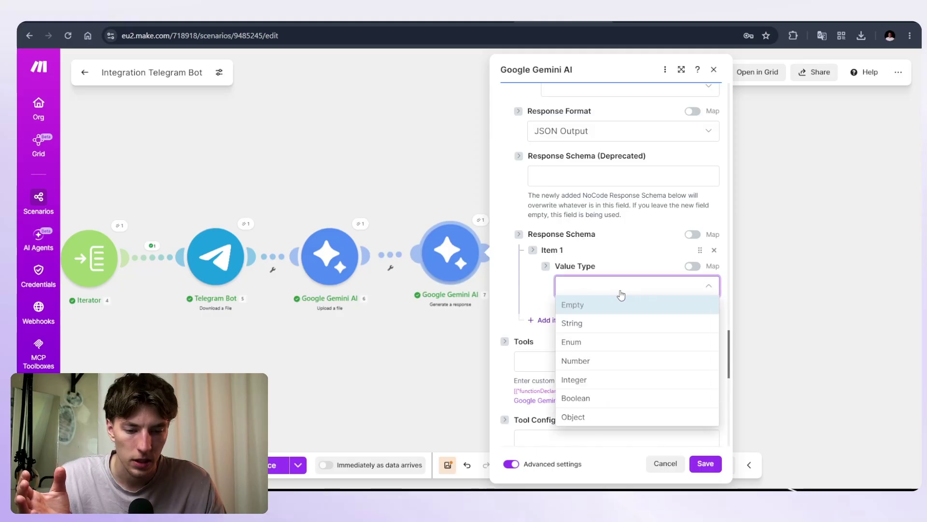
left_click(694, 288)
left_click(700, 288)
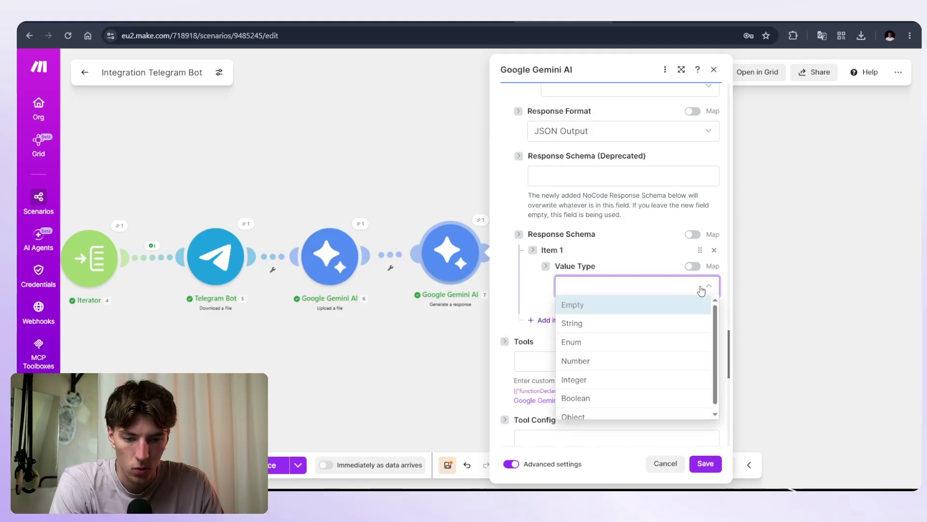
left_click(613, 323)
Name the first schema property "Date" and describe it as "Date when materials were delivered".
scroll(628, 266, "down", 2)
left_click(617, 223)
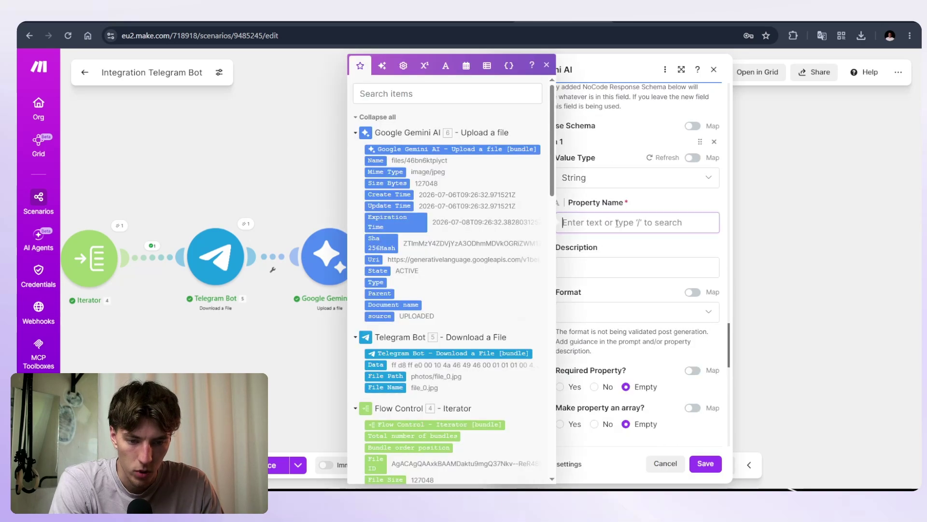
type("Date")
left_click(651, 256)
type("Date when materials were delivered")
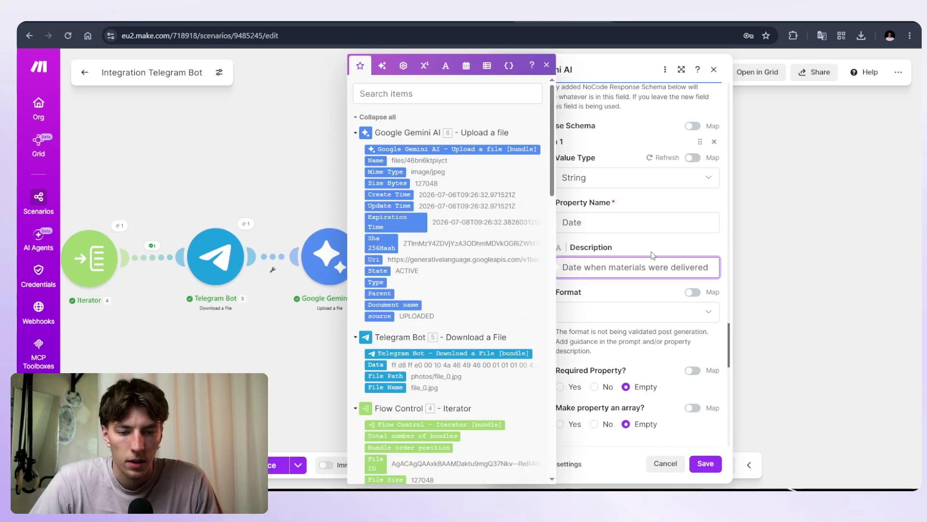
left_click(667, 254)
Add a second String schema property named "Site name" with the description "Site name to which materials were delivered".
scroll(669, 251, "down", 4)
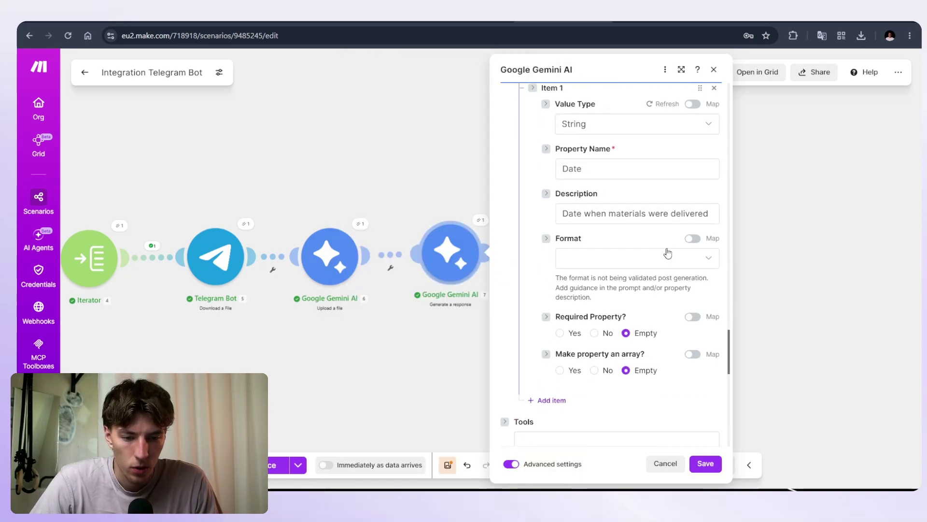
left_click(548, 293)
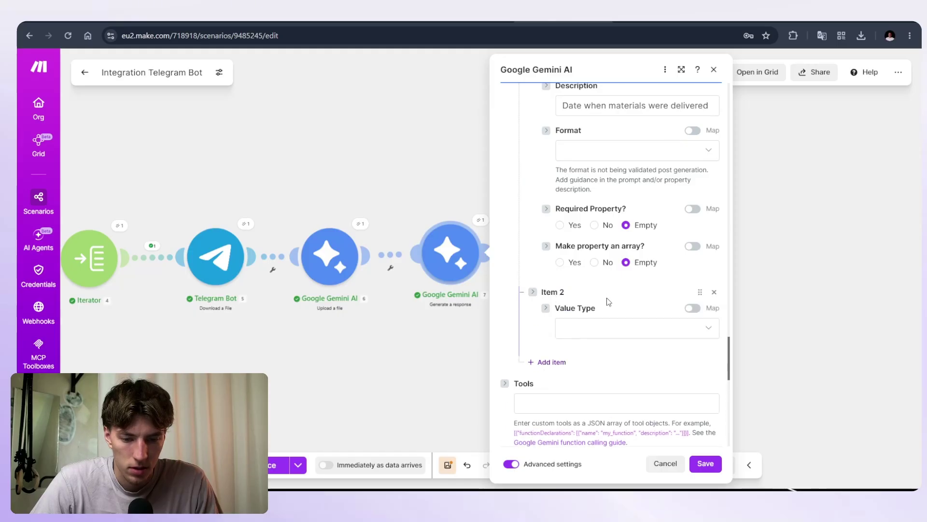
left_click(608, 326)
left_click(592, 362)
left_click(575, 318)
type("S")
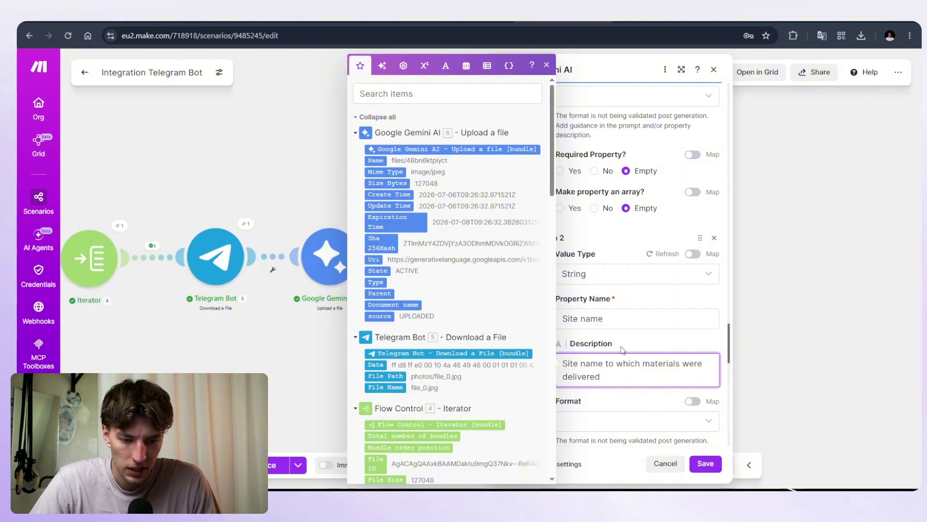
scroll(650, 338, "down", 2)
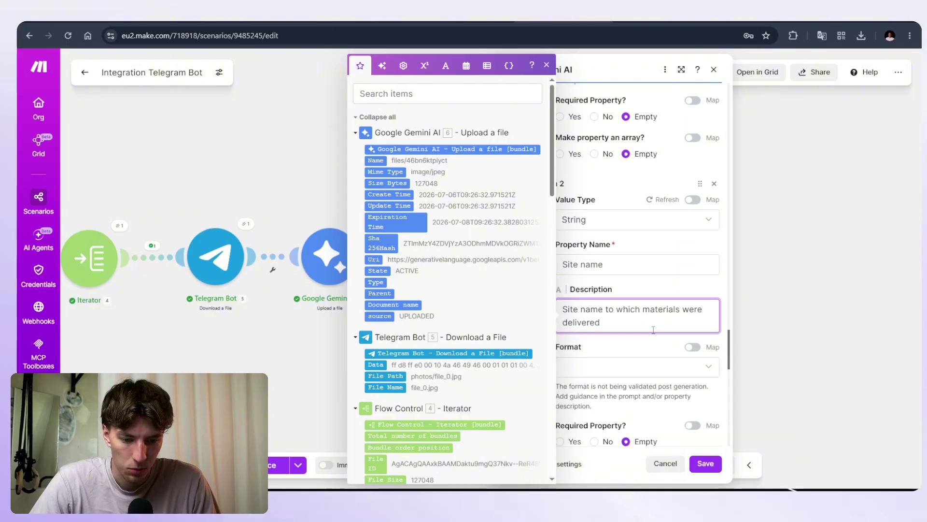
left_click(617, 345)
Add a third String schema property named "Material name" with the description "each material that was delivered".
scroll(617, 345, "down", 3)
left_click(543, 400)
left_click(623, 253)
left_click(610, 292)
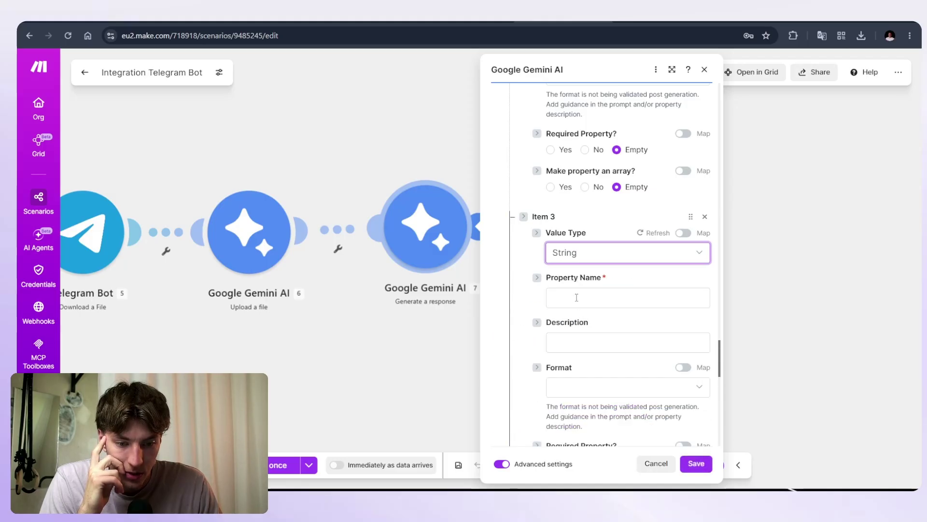
left_click(579, 297)
type("Material name")
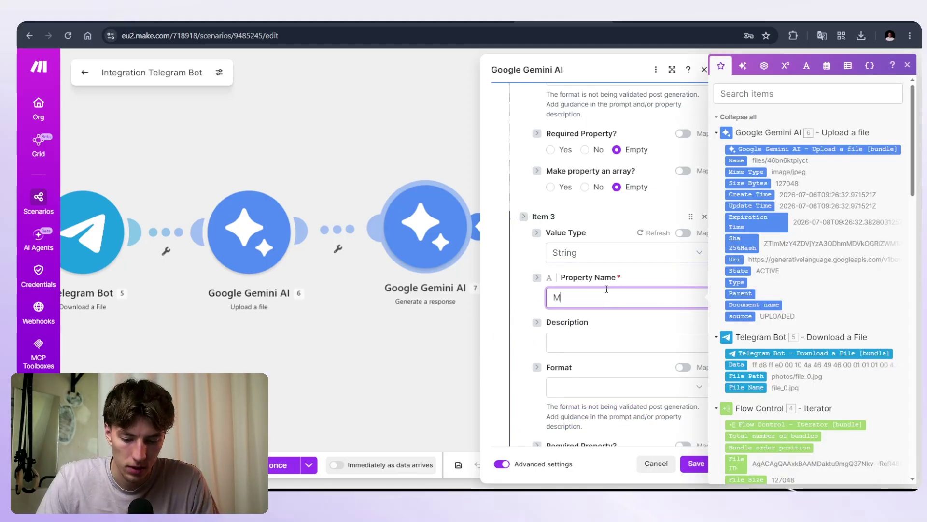
key("Tab")
type("each material that was delivered")
scroll(664, 285, "down", 1)
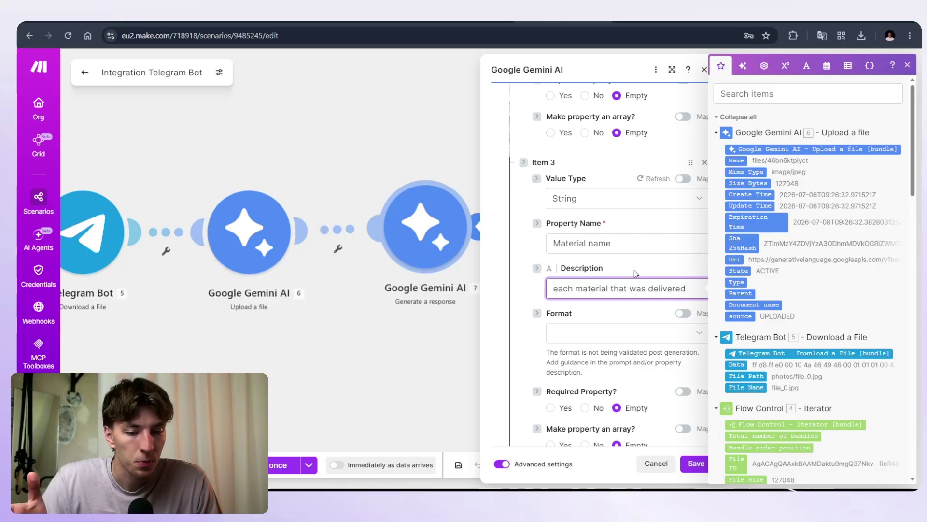
Make both the "Material name" and "Site name" schema properties required arrays.
scroll(637, 275, "down", 2)
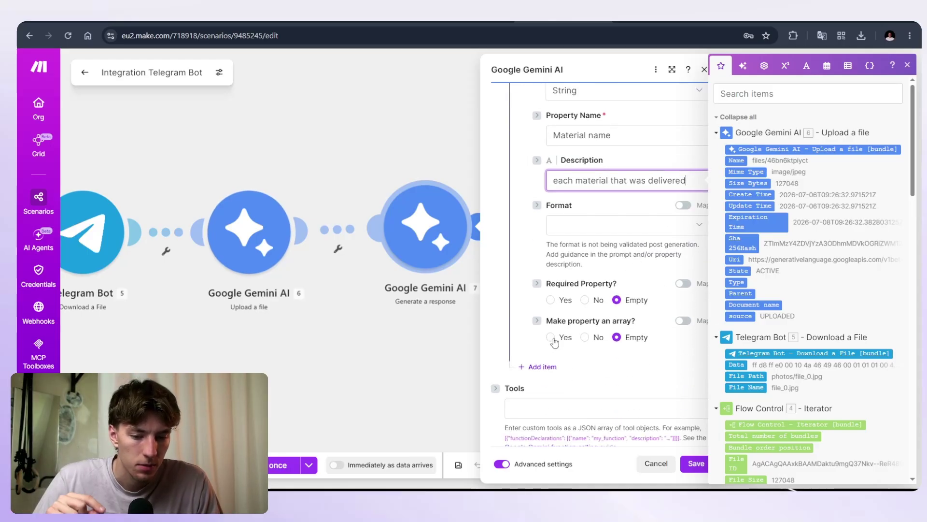
left_click(552, 338)
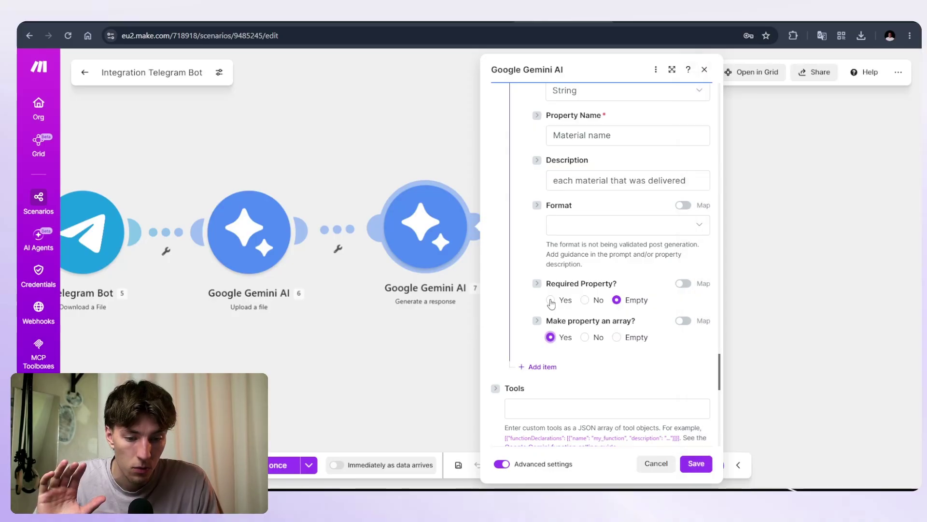
scroll(613, 290, "up", 5)
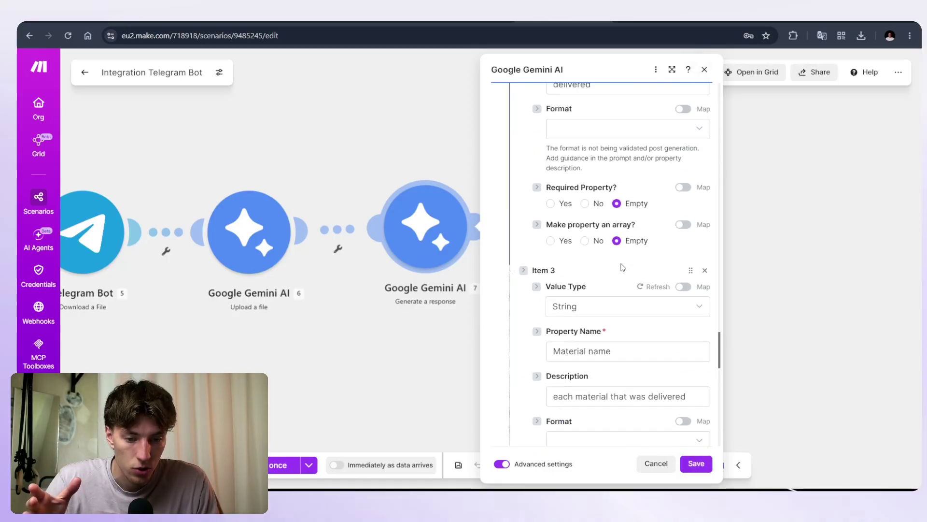
left_click(551, 294)
left_click(551, 257)
scroll(613, 289, "up", 4)
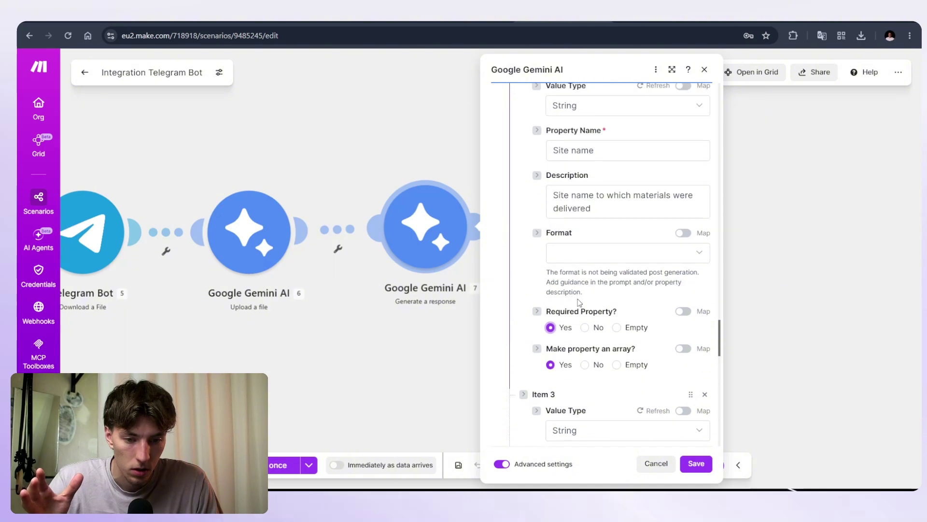
Add a fourth schema property of type Number named "Amount" with the description "Amount of each material delivered".
scroll(617, 309, "down", 10)
left_click(585, 348)
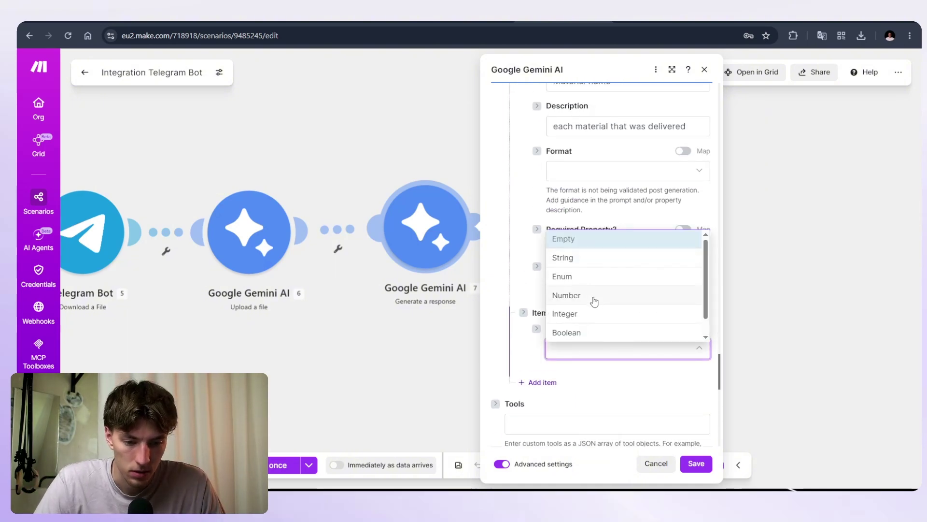
left_click(594, 300)
scroll(595, 300, "down", 2)
left_click(597, 285)
type("Amo")
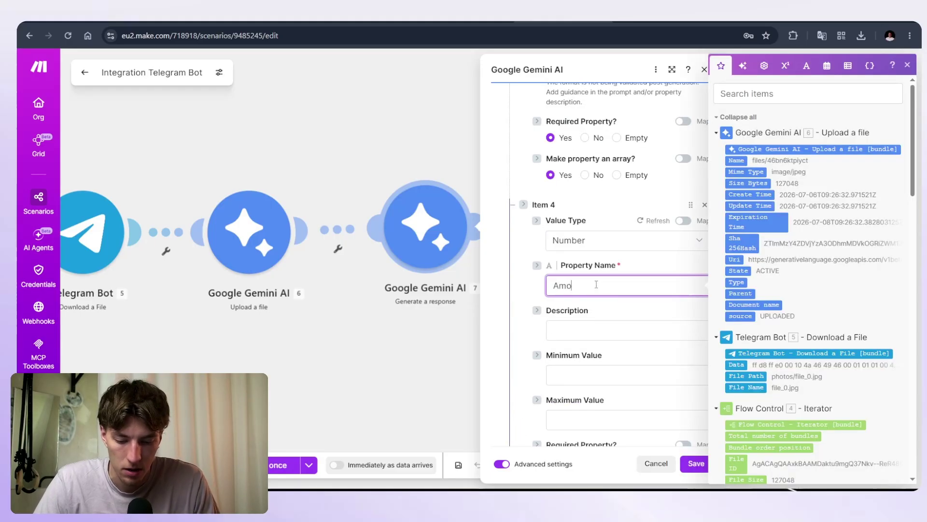
type("unt")
left_click(640, 330)
type("Amount of each material delivered")
scroll(637, 306, "down", 1)
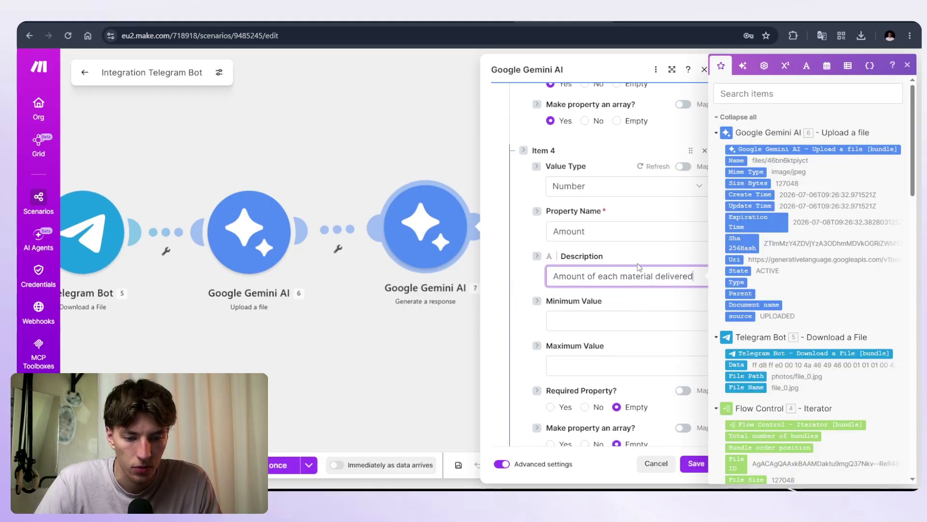
left_click(642, 254)
scroll(606, 307, "down", 2)
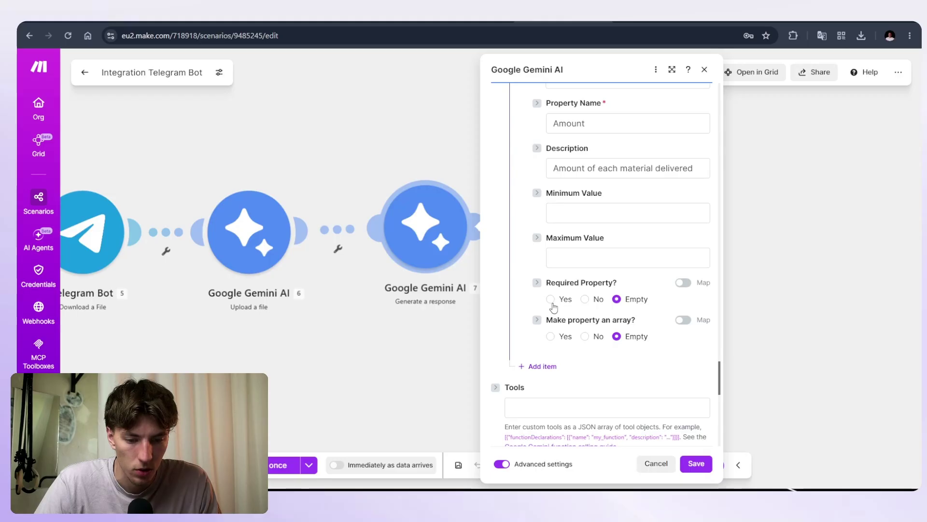
Make the "Amount" property a required array and add a fifth schema property of type Boolean named "error".
scroll(551, 338, "down", 2)
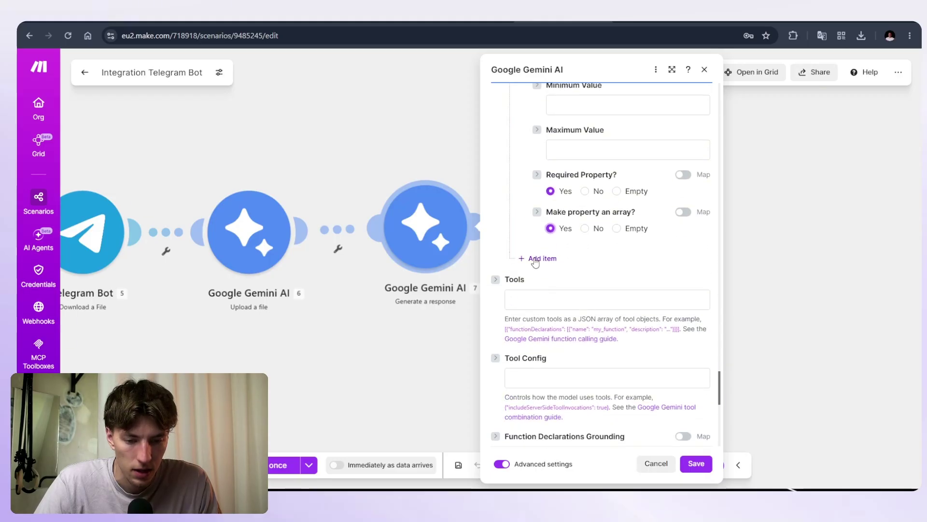
left_click(535, 258)
left_click(571, 295)
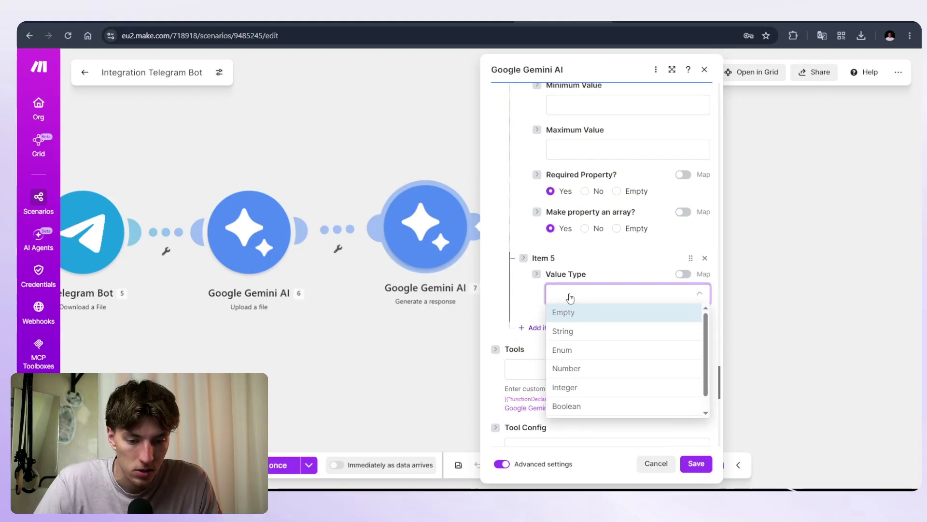
left_click(586, 337)
left_click(569, 294)
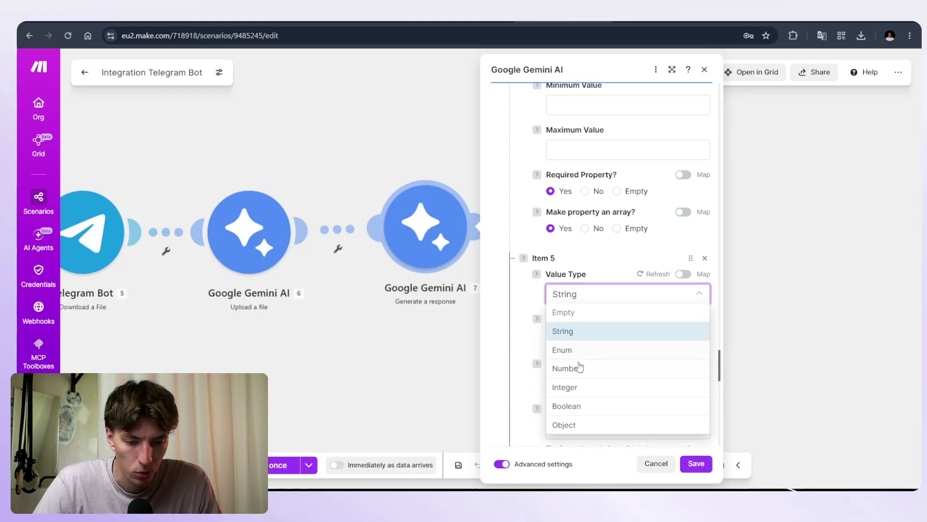
left_click(570, 406)
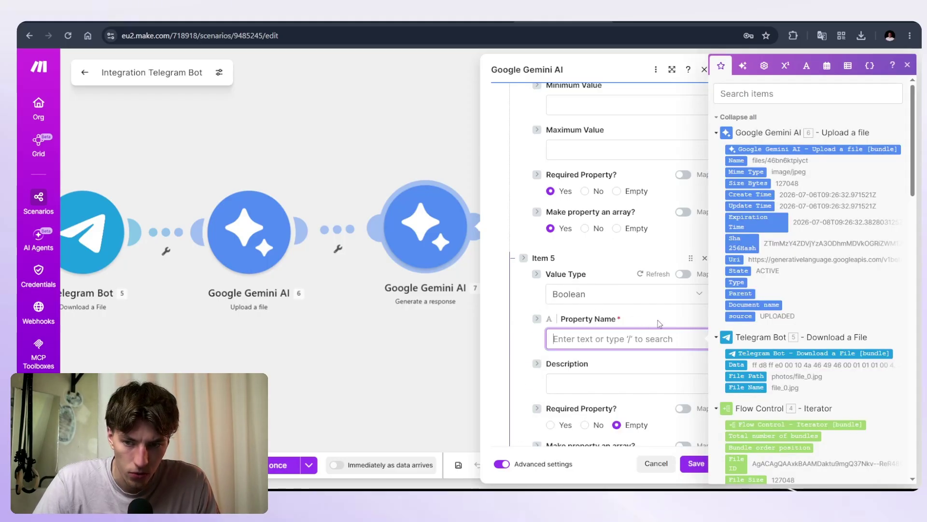
scroll(640, 313, "down", 1)
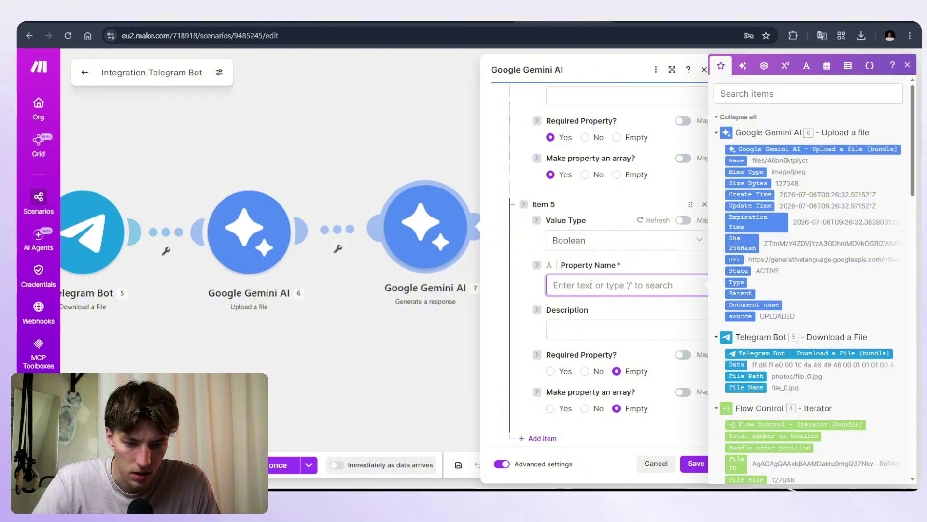
type("error")
Describe the "error" property as "If you cannot clearly see what is in the image, then you output true, but if everything is clear leave this one empty".
left_click(577, 331)
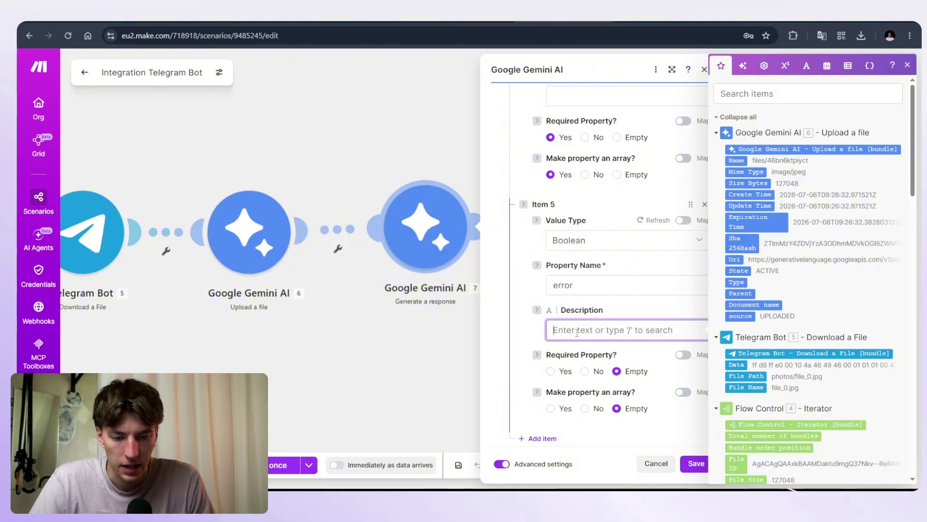
type("If you cannot clearly see")
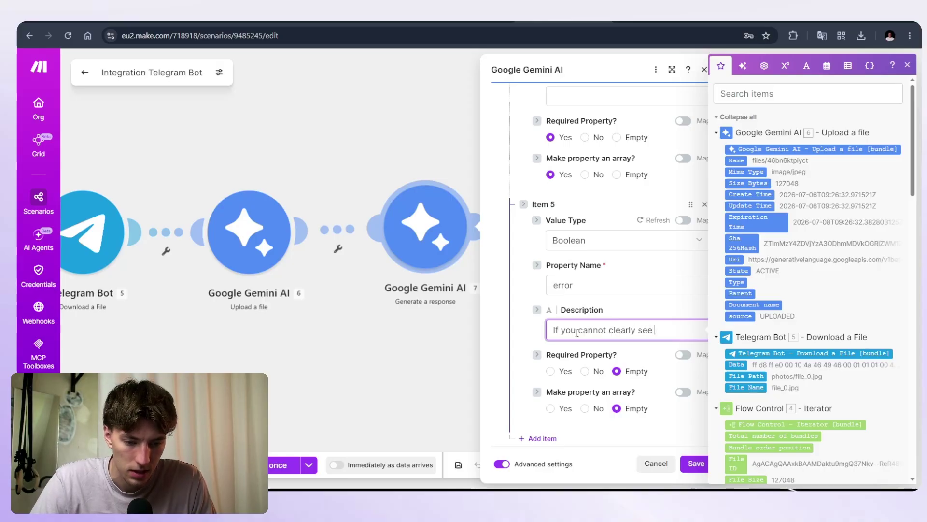
type(" what is in the")
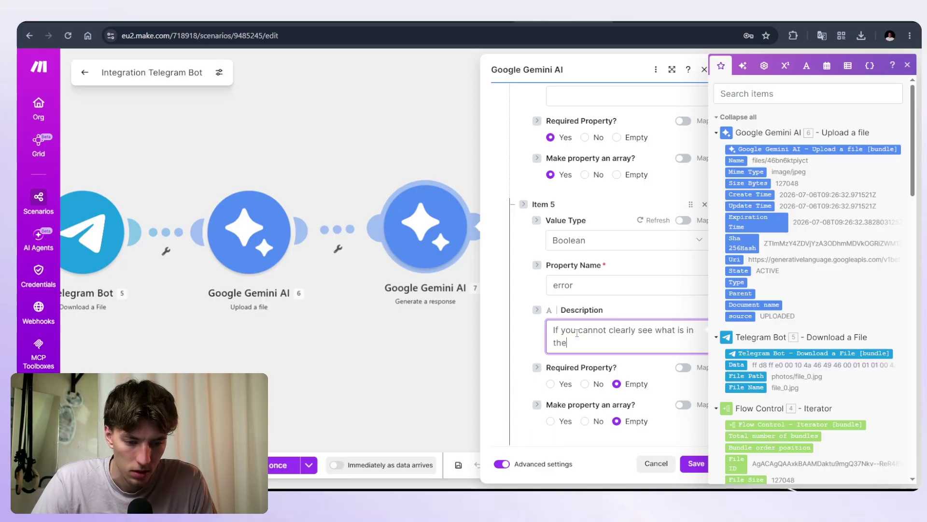
type(" image, then you output true, but if everything is clear leave this one empty")
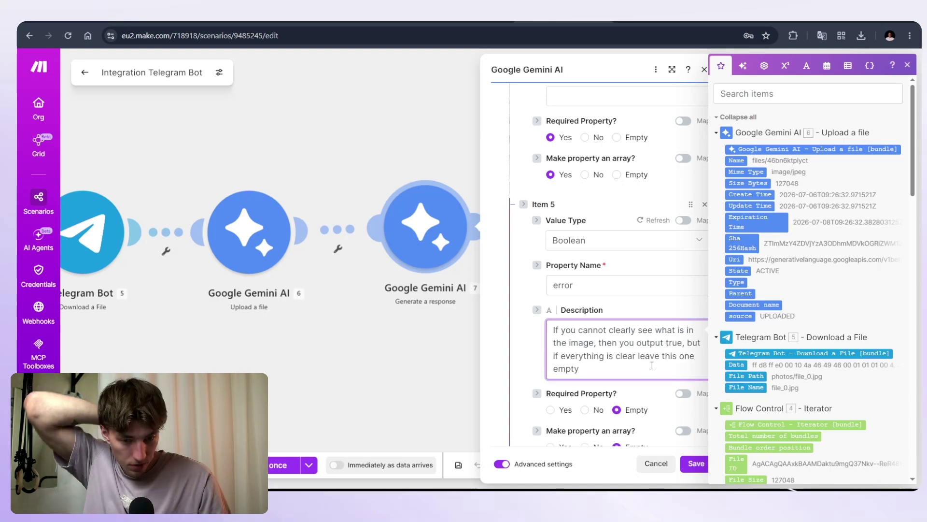
scroll(636, 353, "down", 3)
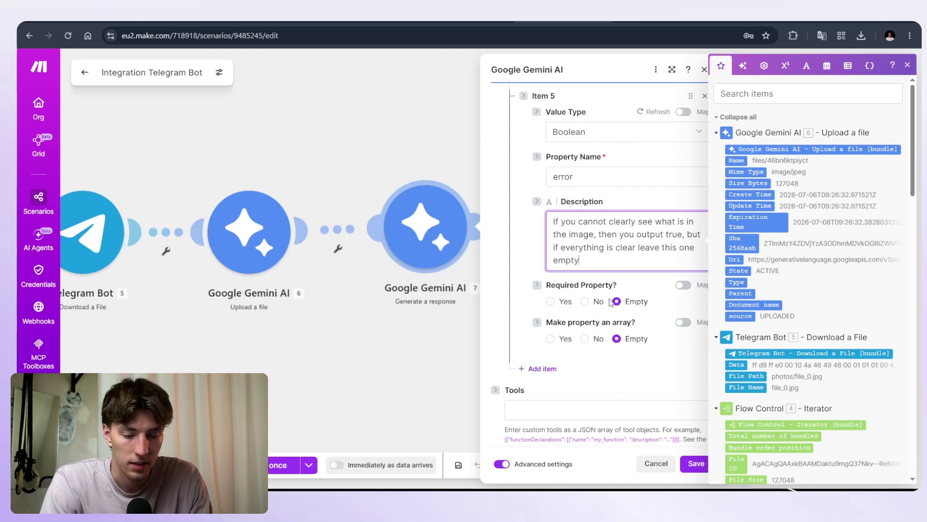
Open the "Date" property's description for editing and save the Gemini response module.
scroll(631, 351, "up", 5)
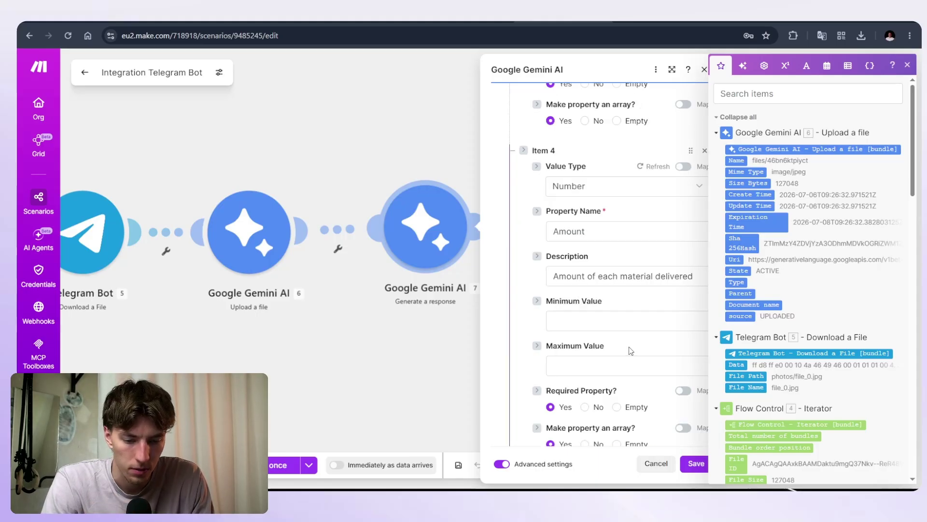
scroll(631, 350, "up", 10)
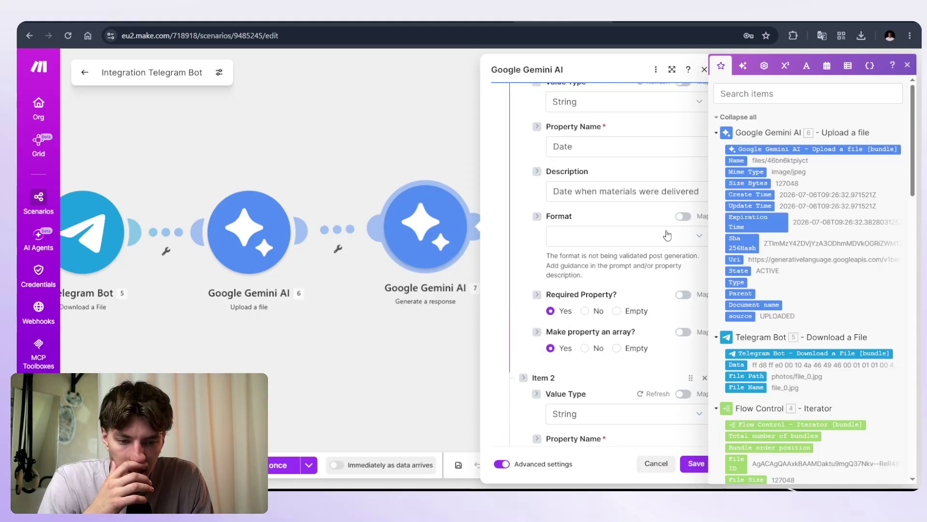
left_click(667, 235)
left_click(702, 191)
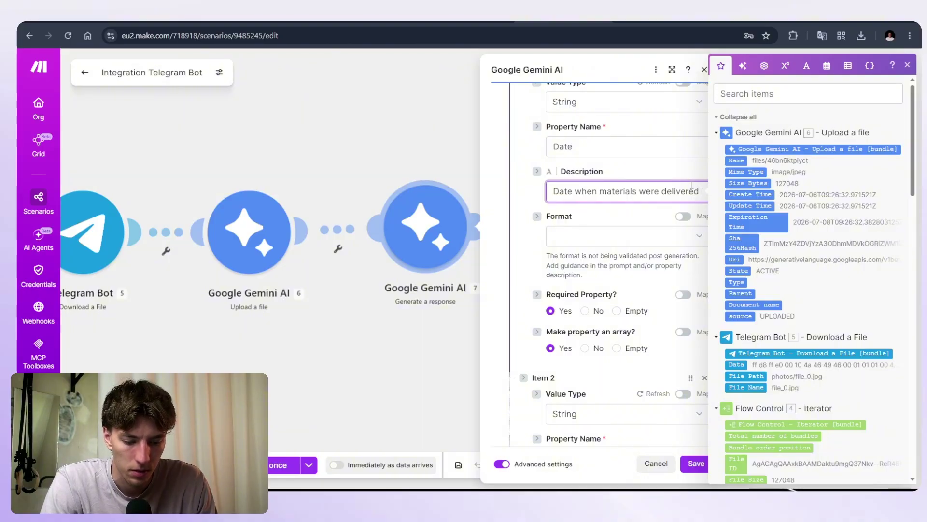
left_click_drag(713, 314, 547, 327)
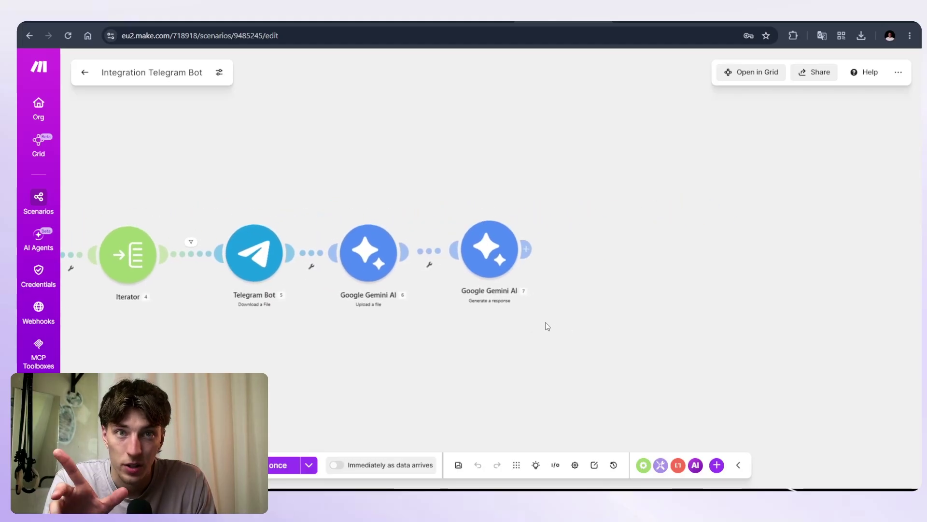
Run the scenario once, waiting for new data, and send the photo 9f88a92b-fbec-4f99-9d10-40980e6354a7.jfif to the "youtube test" group in Telegram.
left_click(283, 464)
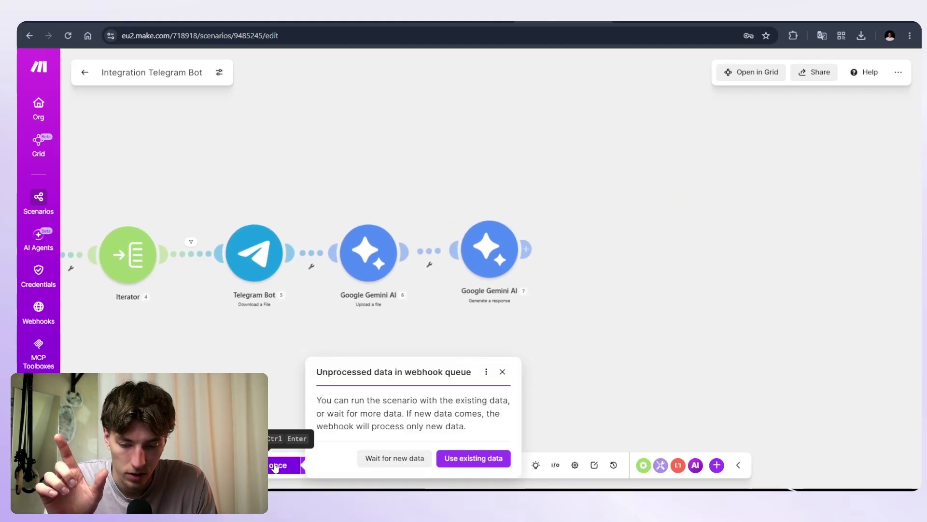
left_click(387, 461)
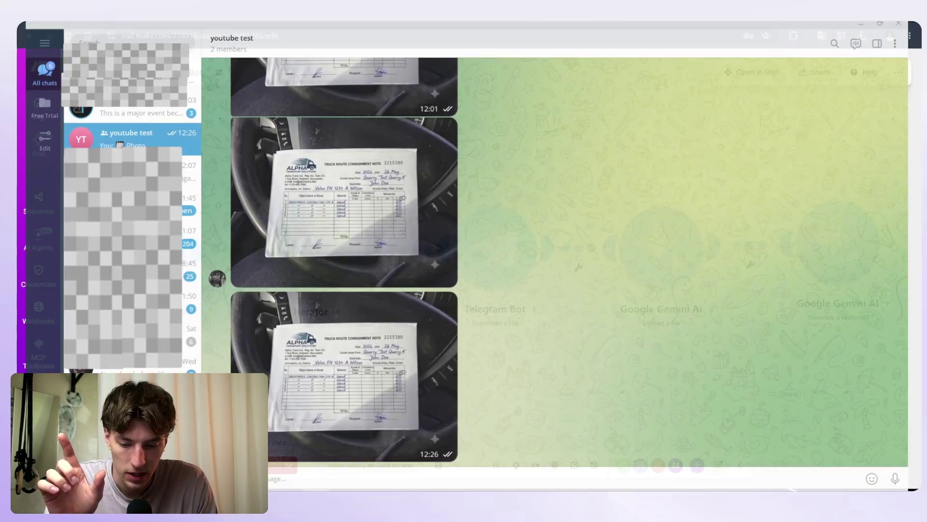
key("ctrl+o")
left_click(195, 102)
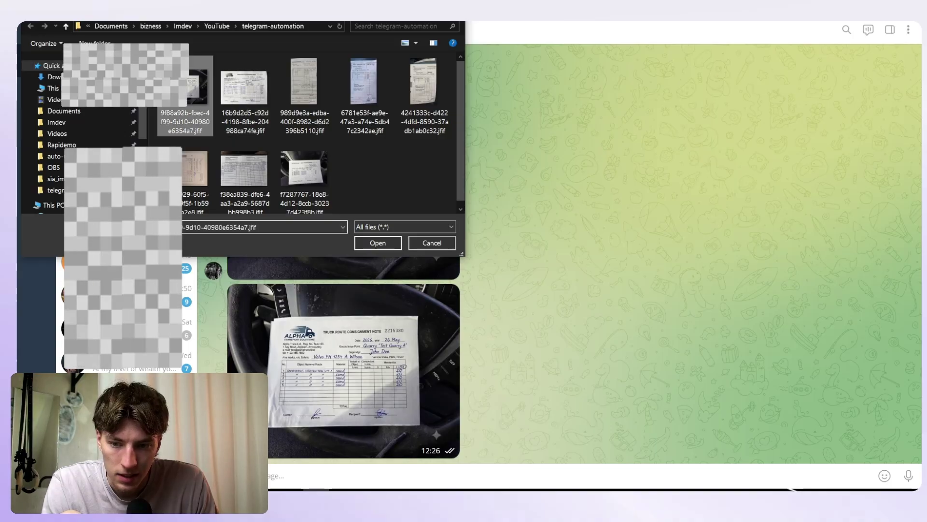
key("Return")
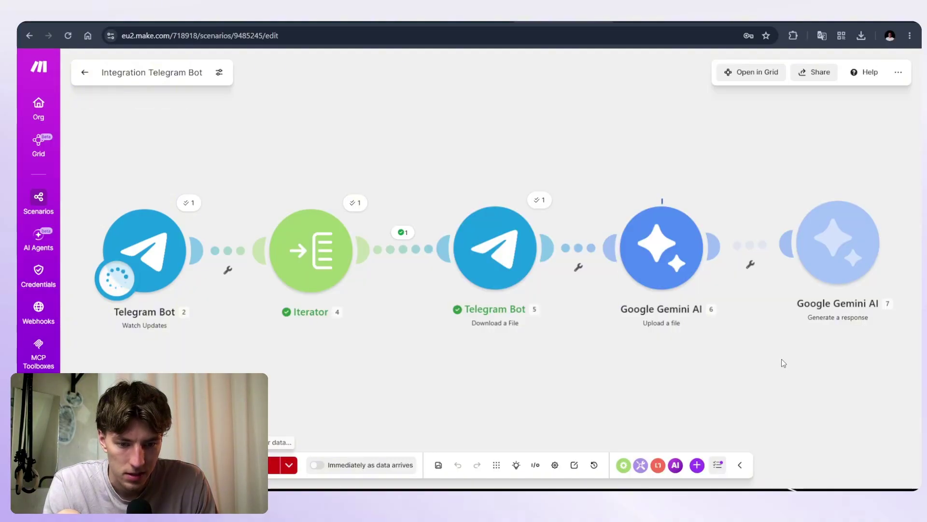
Examine the Date, Site name, Material name and Amount arrays in the output of the Gemini response module.
left_click(555, 206)
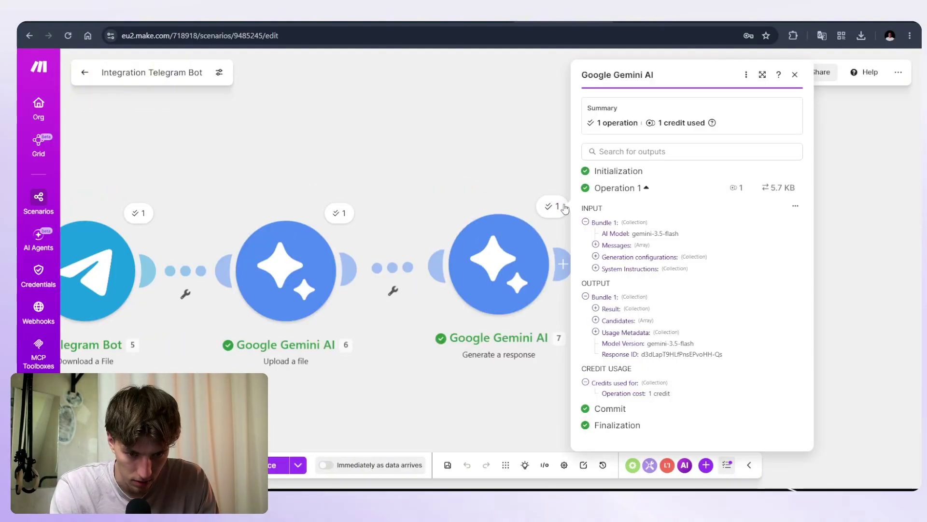
left_click(596, 308)
left_click(606, 305)
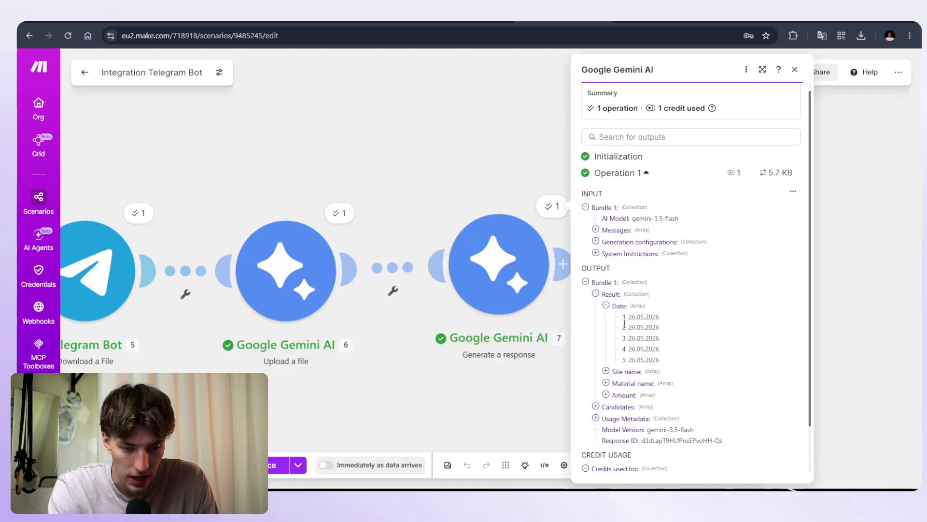
scroll(653, 319, "down", 1)
left_click(606, 318)
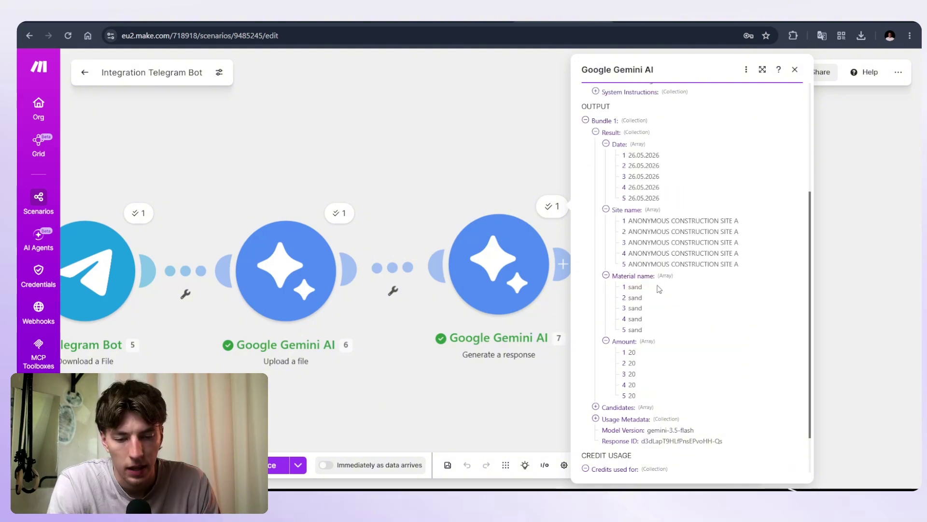
Change the "Amount" description to "Total amount of each material delivered" and the "Material name" description to "each unique material that was delivered.".
left_click(536, 275)
scroll(683, 273, "down", 5)
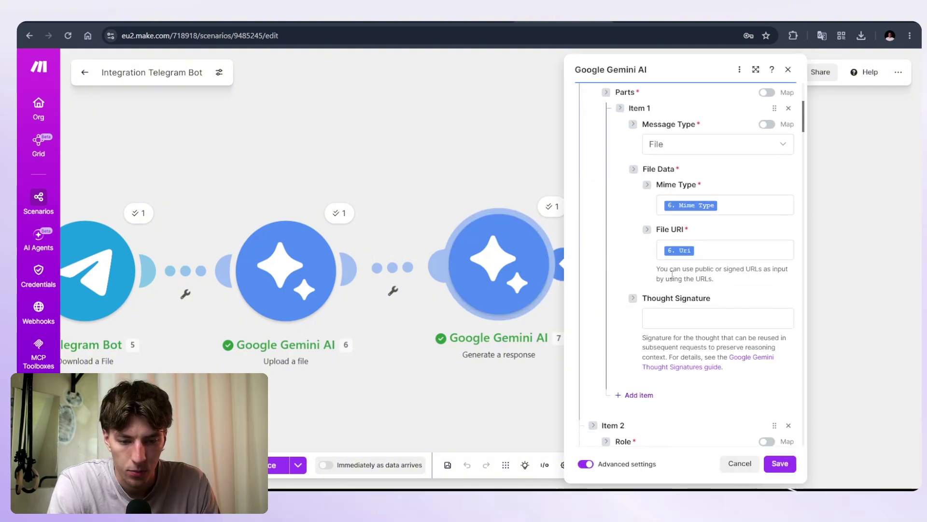
scroll(683, 273, "up", 3)
scroll(683, 273, "down", 5)
scroll(683, 274, "up", 4)
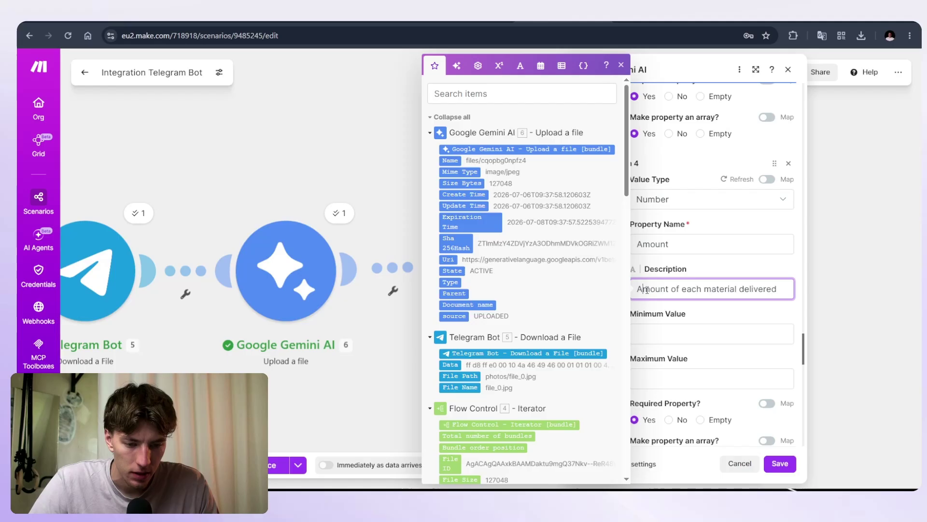
key("BackSpace")
type("Total a")
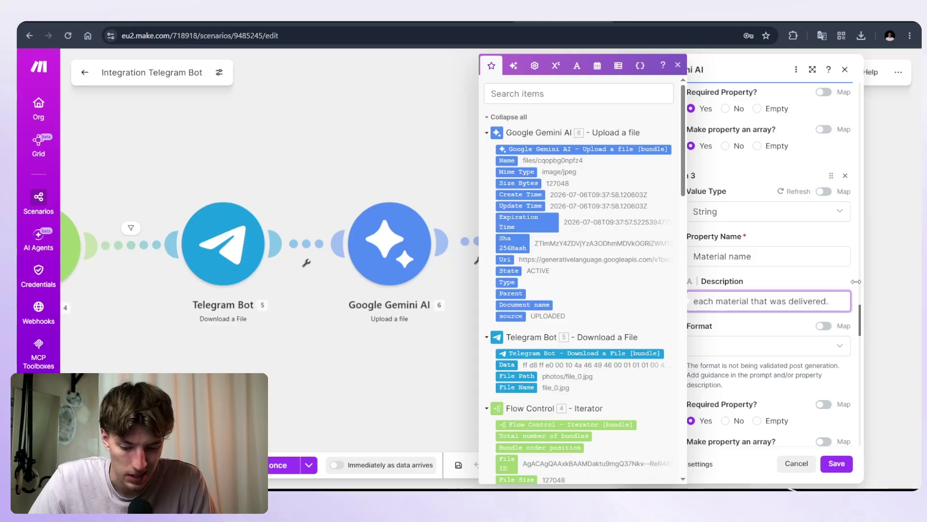
type("unique")
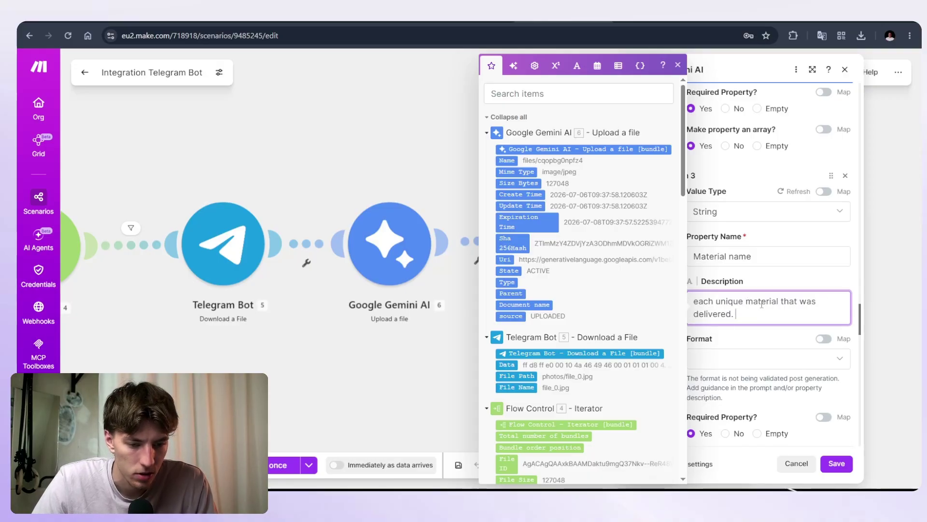
Reword the prompt to "It's important for You to count the total amount for each material that was delivered." and save the module and scenario.
scroll(762, 305, "up", 10)
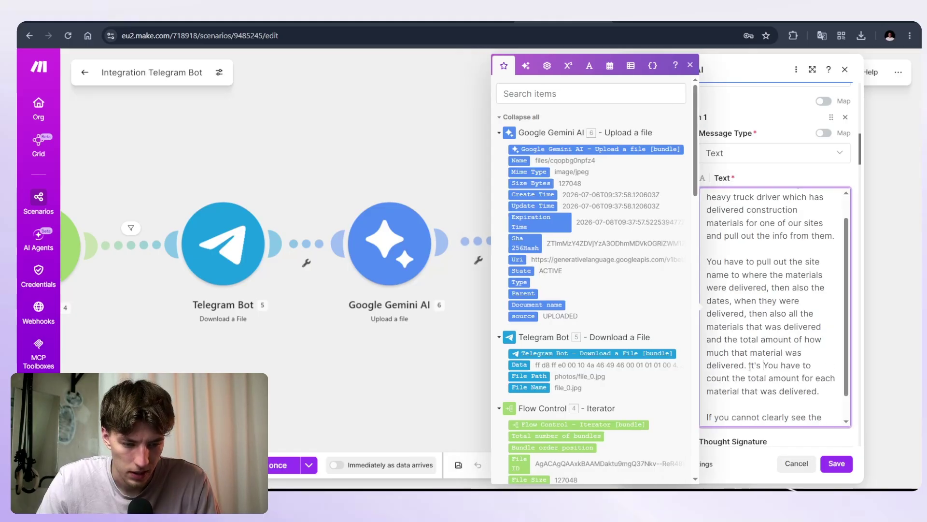
type("important for")
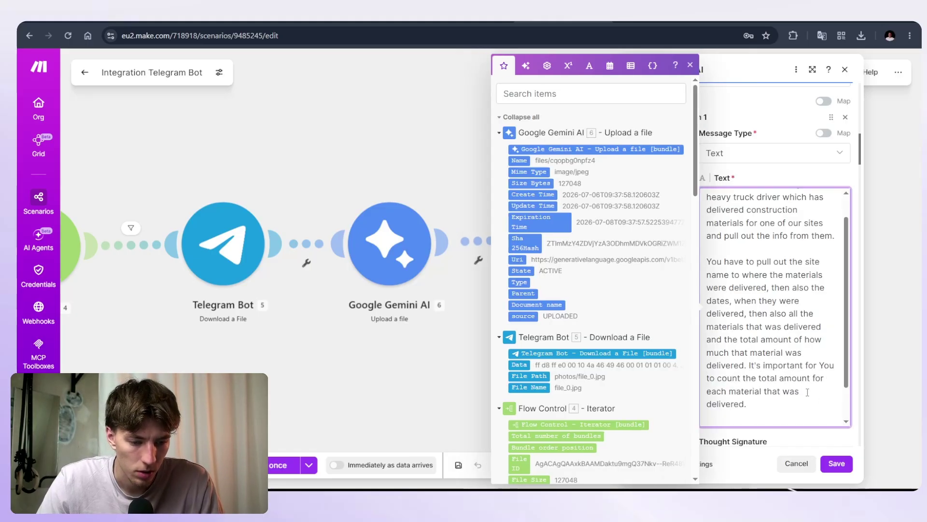
left_click(837, 464)
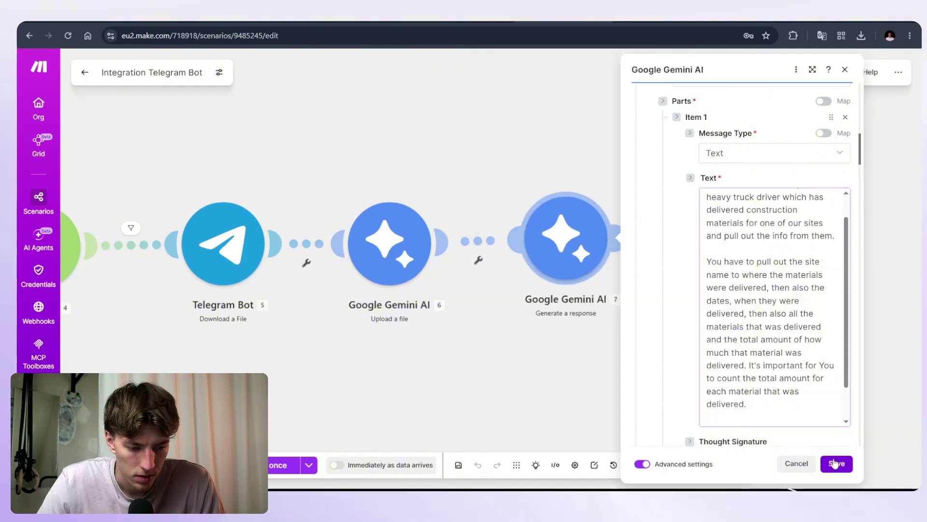
left_click(458, 465)
Rerun the scenario once, waiting for new data from another delivery form photo sent to the Telegram group.
left_click_drag(468, 392, 516, 381)
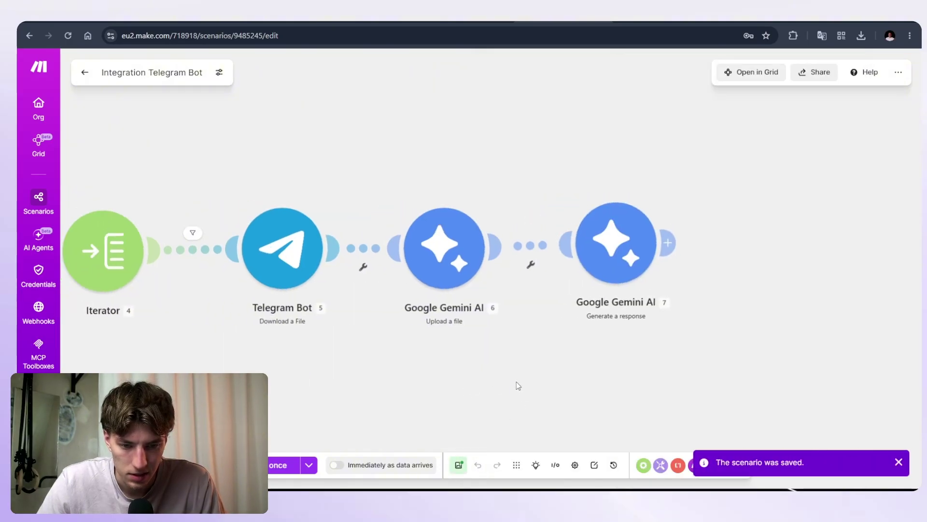
scroll(455, 375, "down", 3)
left_click(274, 465)
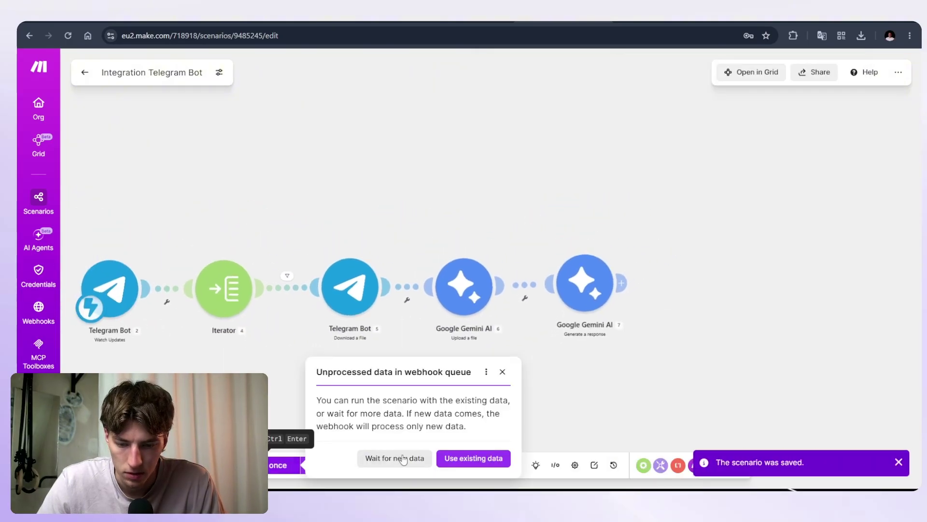
left_click(401, 459)
left_click_drag(598, 380, 504, 382)
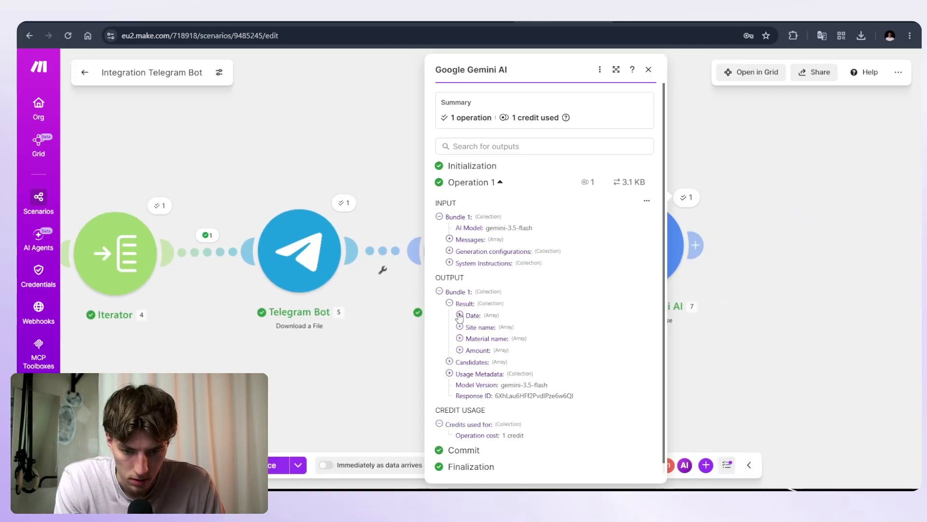
Check the rerun's Date, Site name, Material name and Amount output values against the delivery form photo in Telegram.
left_click(459, 315)
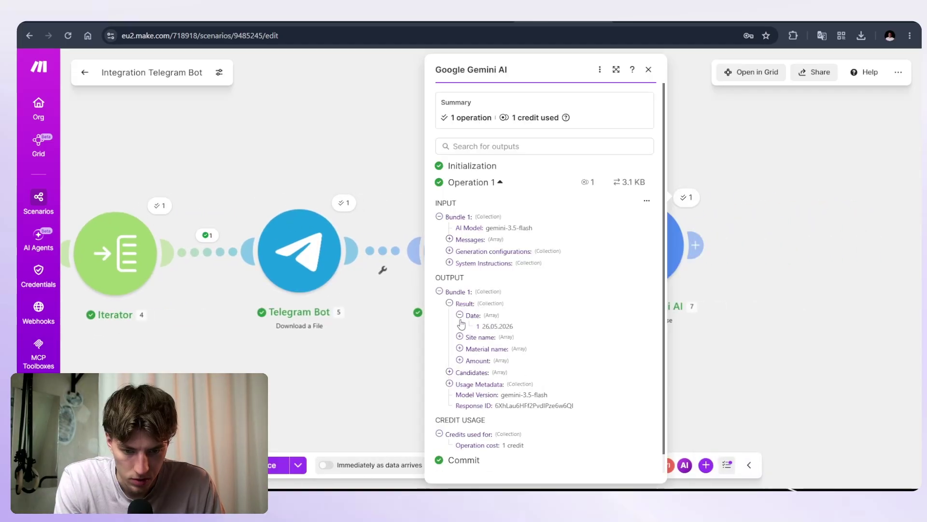
left_click(459, 337)
left_click(461, 360)
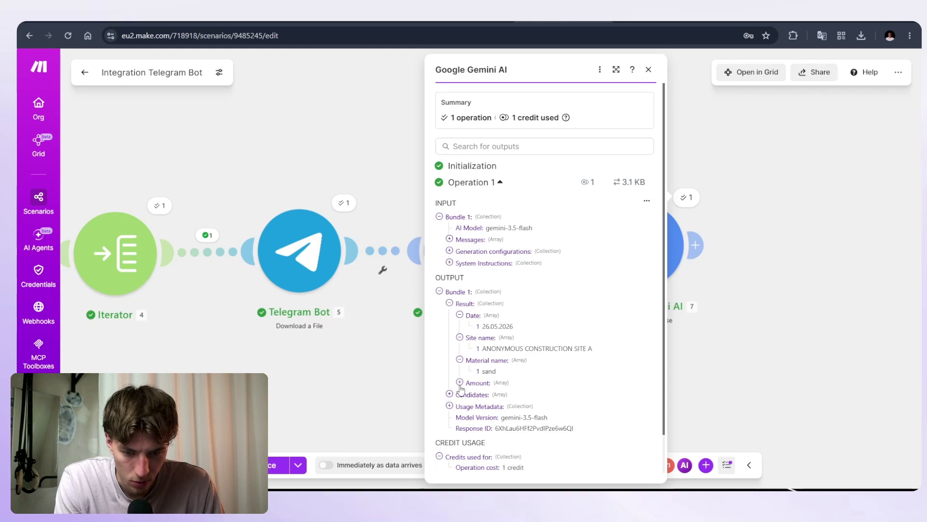
left_click(460, 383)
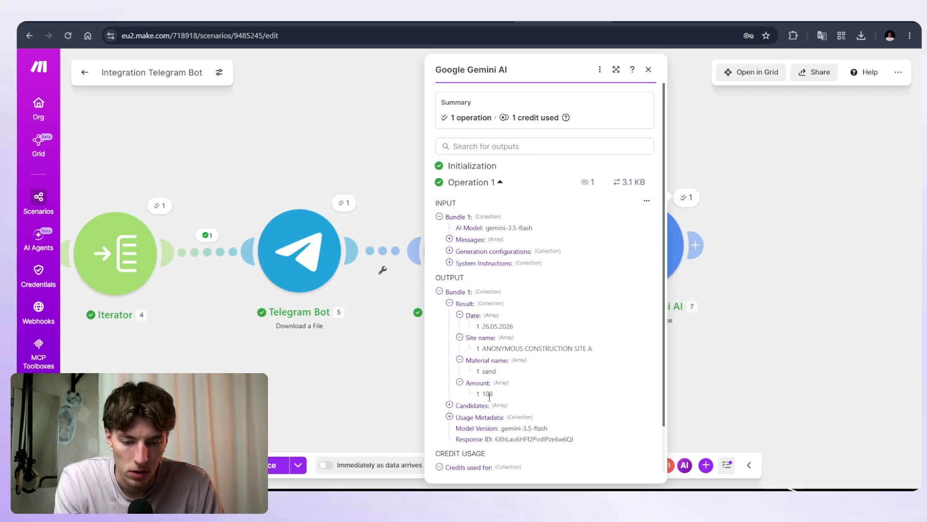
key("alt+Tab")
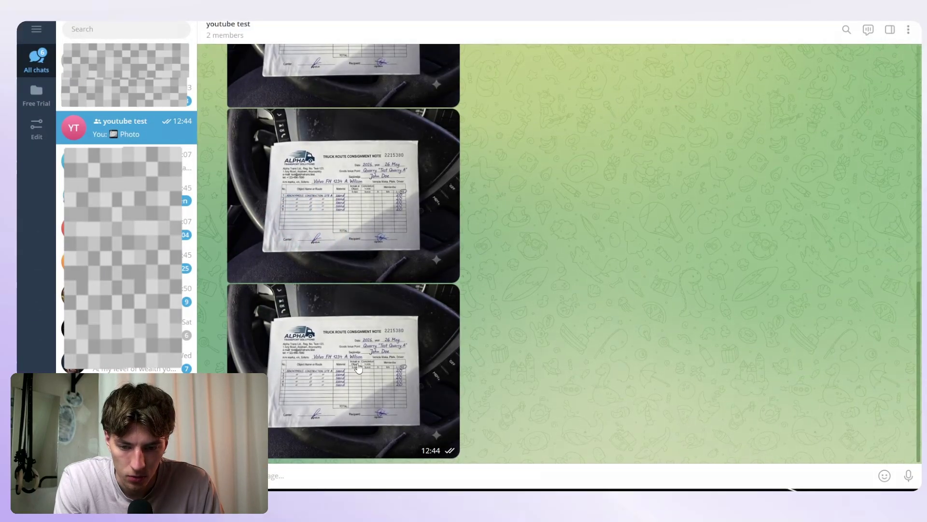
View the delivery form photo enlarged, switch back to Make, and add a Flow Control Router after the Gemini response module.
left_click(407, 372)
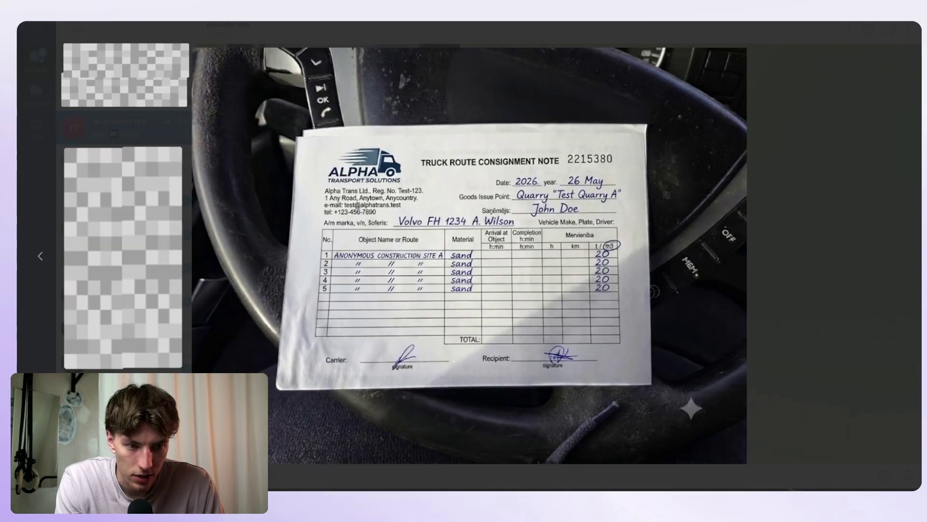
key("alt+Tab")
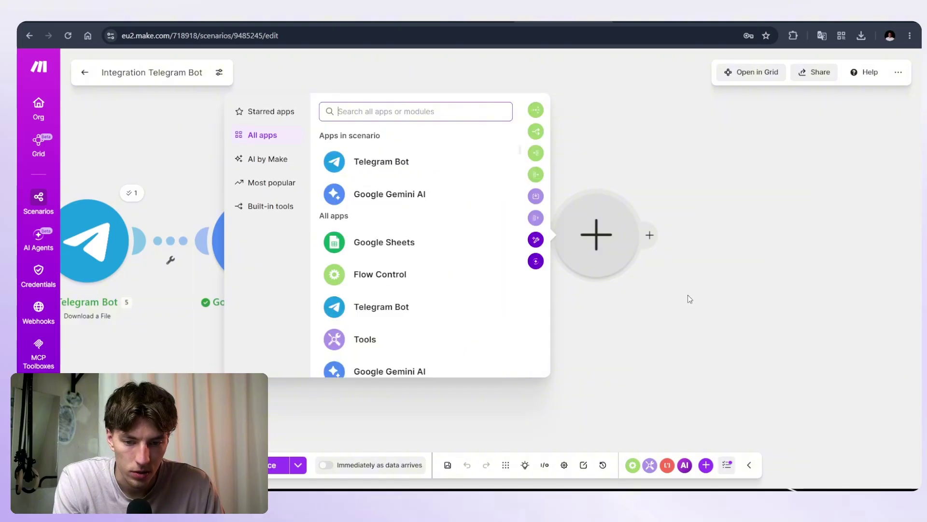
left_click(382, 276)
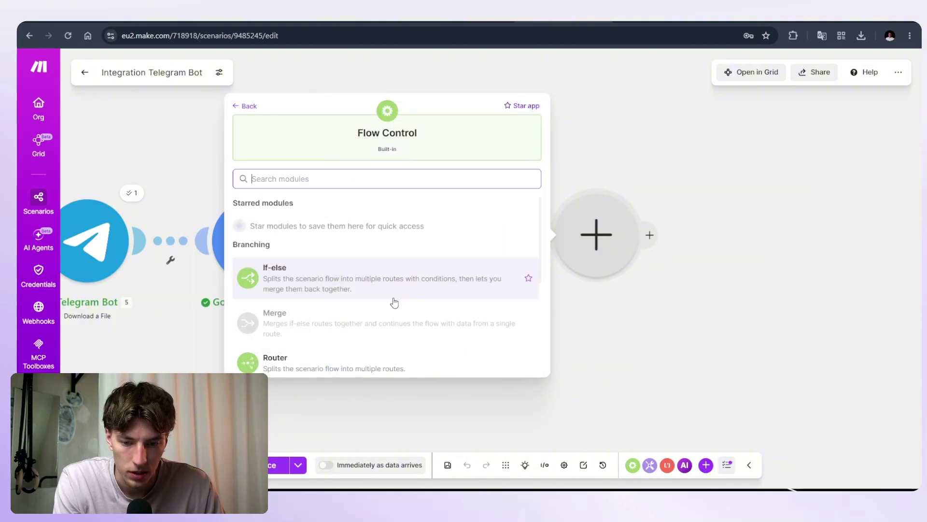
scroll(334, 288, "down", 2)
left_click(323, 290)
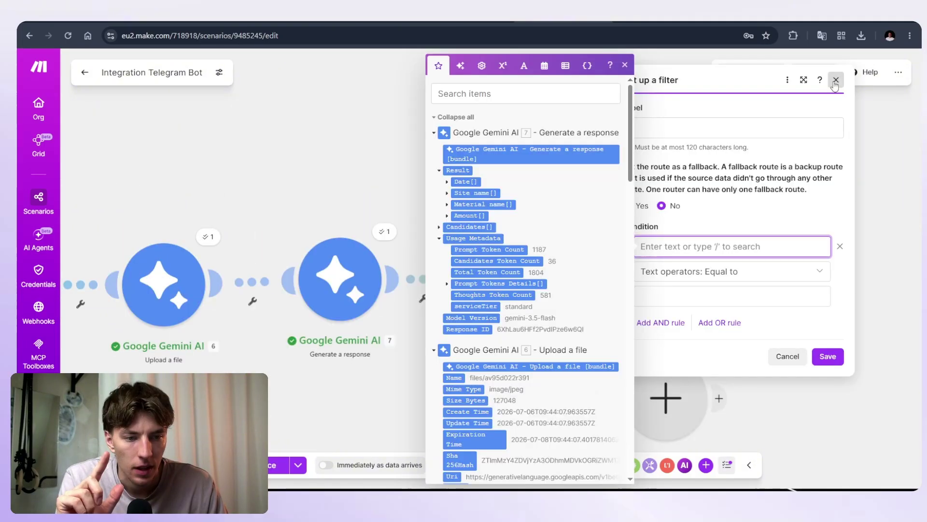
Label the filter on the Router's first route "error?" and save it without a condition.
left_click(836, 82)
left_click_drag(621, 257, 651, 242)
left_click(620, 197)
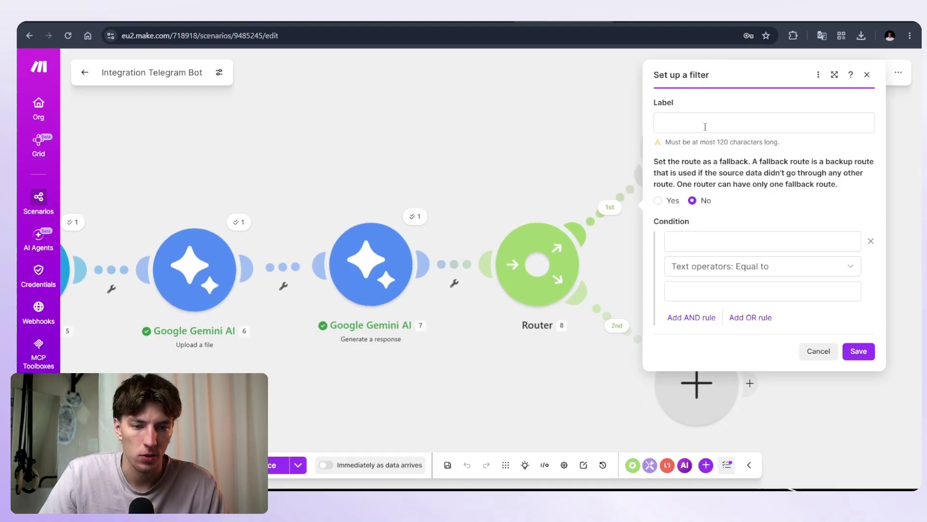
left_click(705, 127)
type("e")
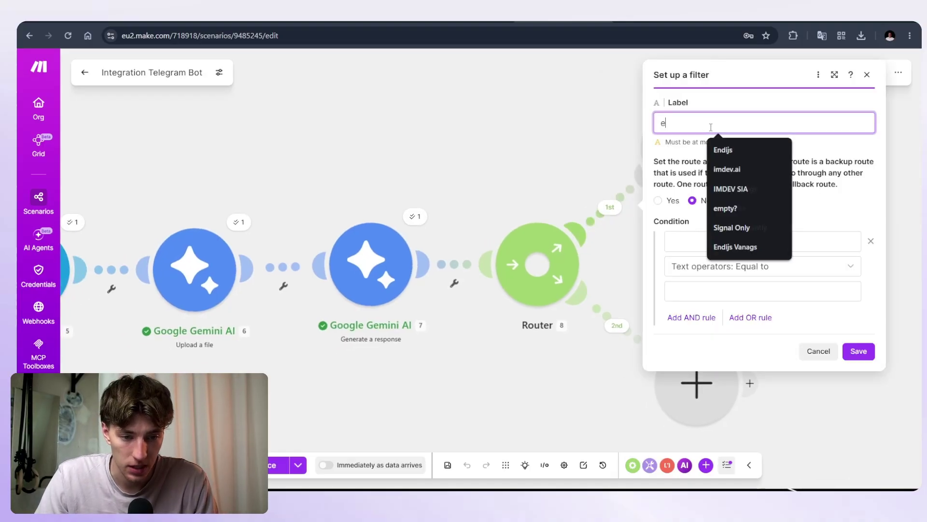
type("rrro")
left_click(859, 351)
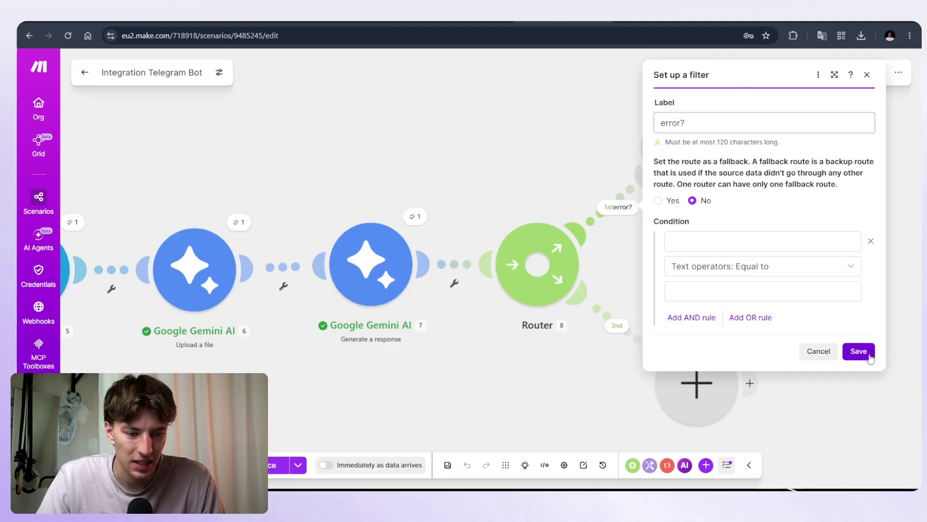
Edit the value compared with Bundle order position in the filter between the Iterator and Telegram Bot modules, and save the filter.
left_click_drag(314, 169, 543, 187)
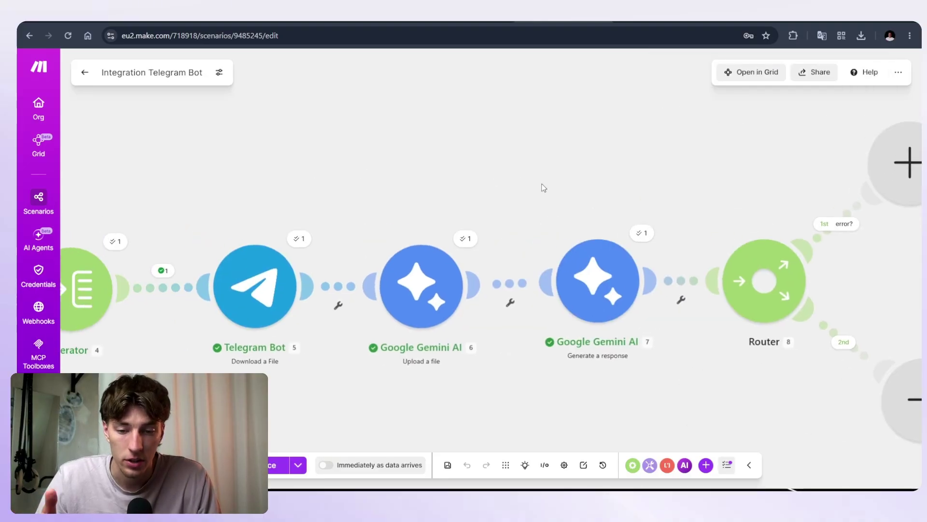
left_click_drag(374, 213, 501, 217)
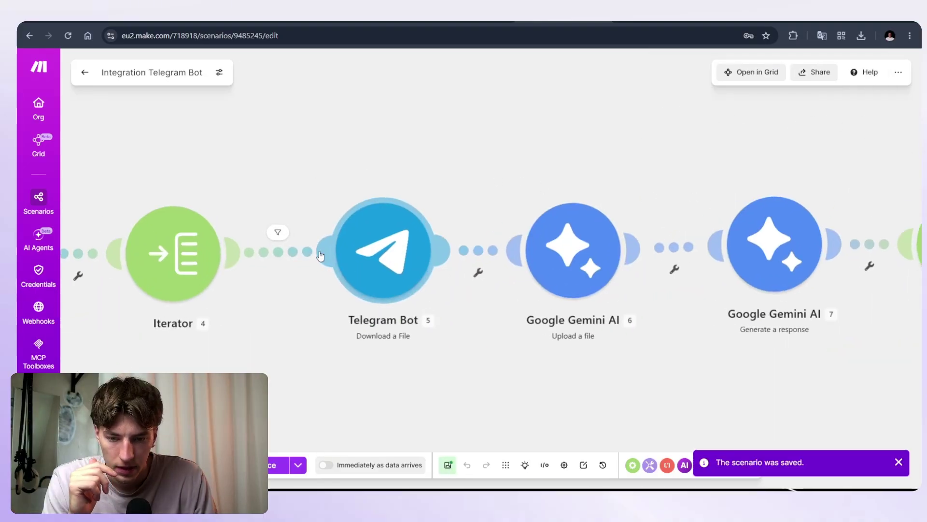
left_click(320, 255)
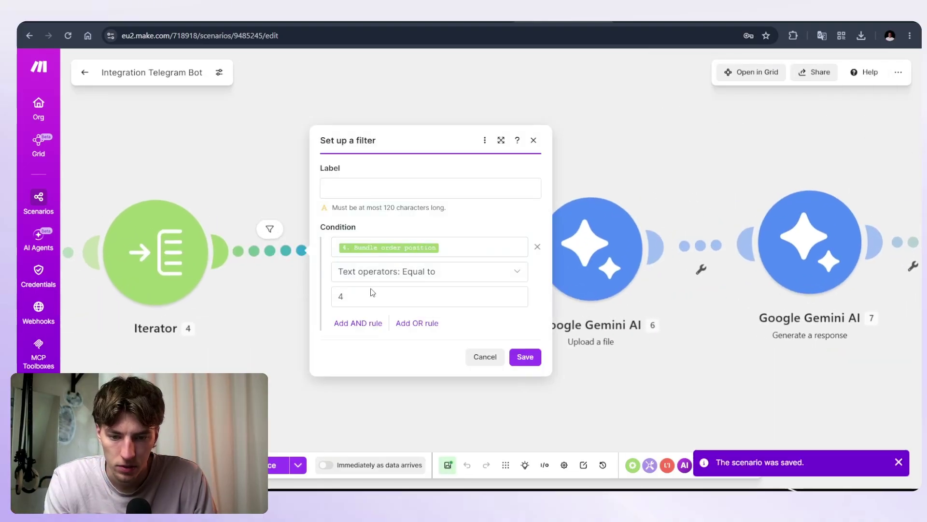
left_click(382, 295)
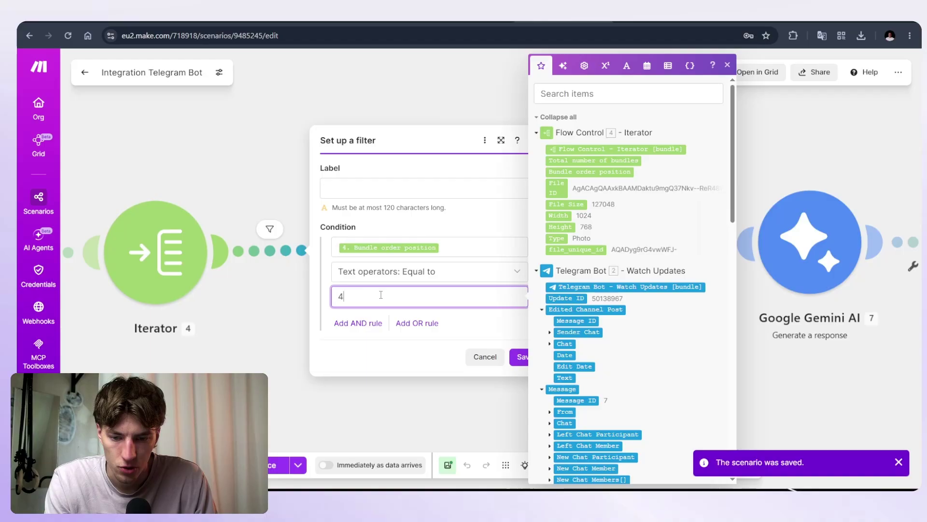
left_click(521, 356)
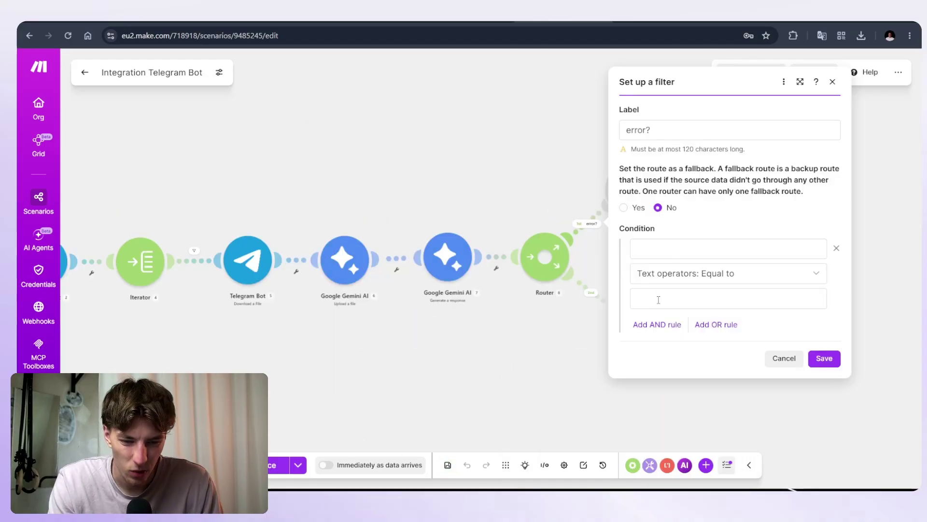
left_click(659, 300)
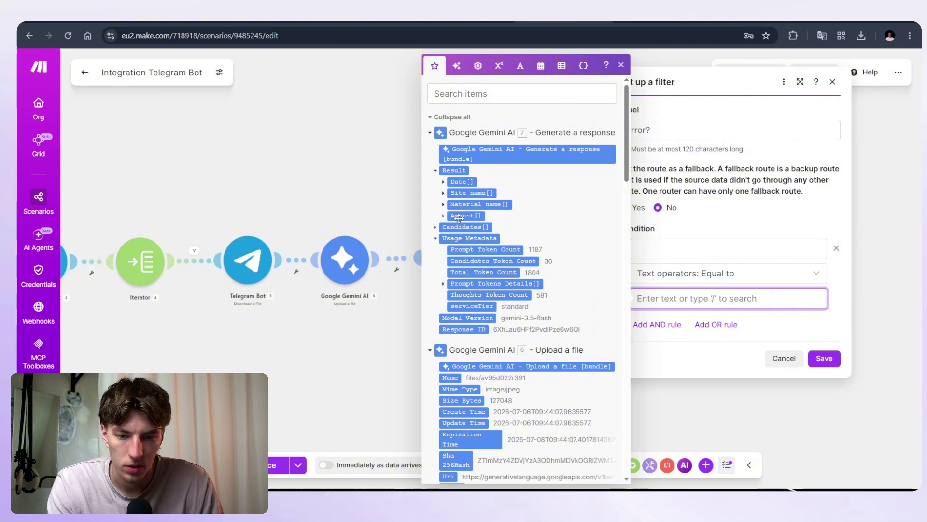
left_click(649, 252)
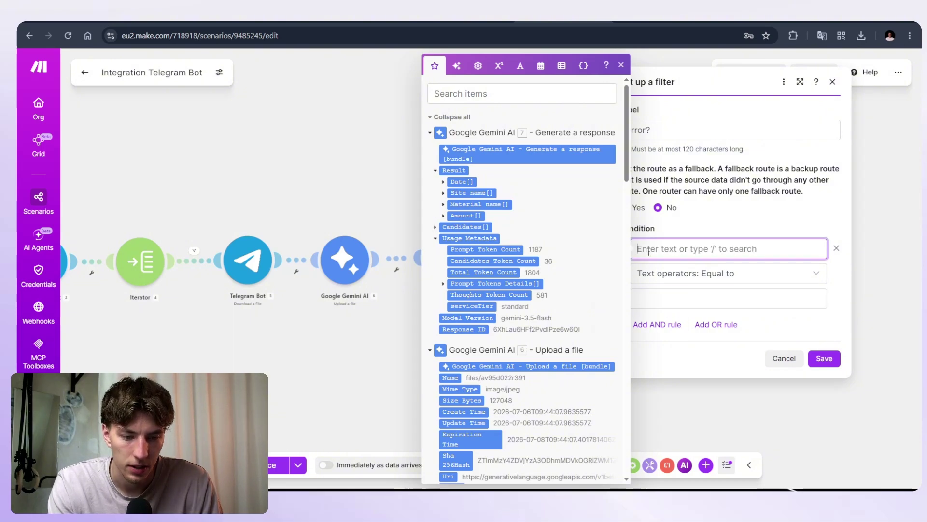
left_click_drag(463, 216, 740, 243)
key("BackSpace")
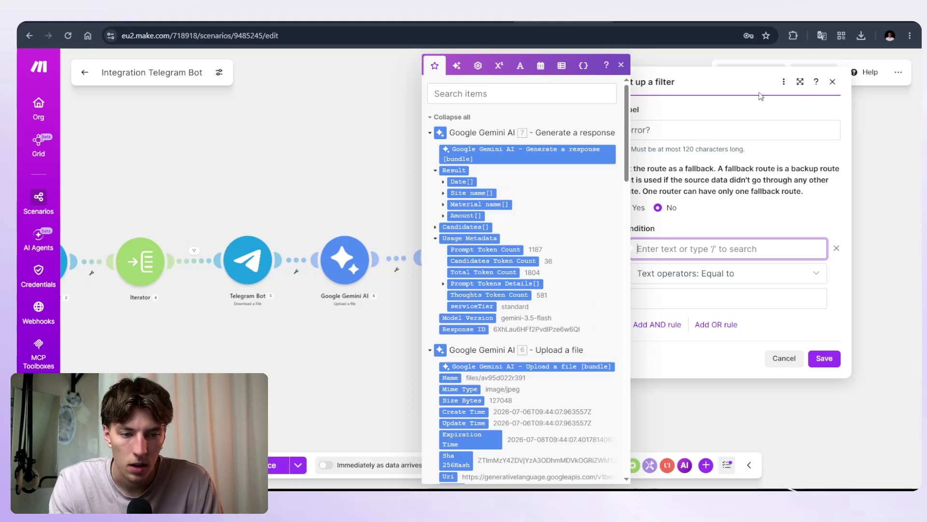
left_click(833, 82)
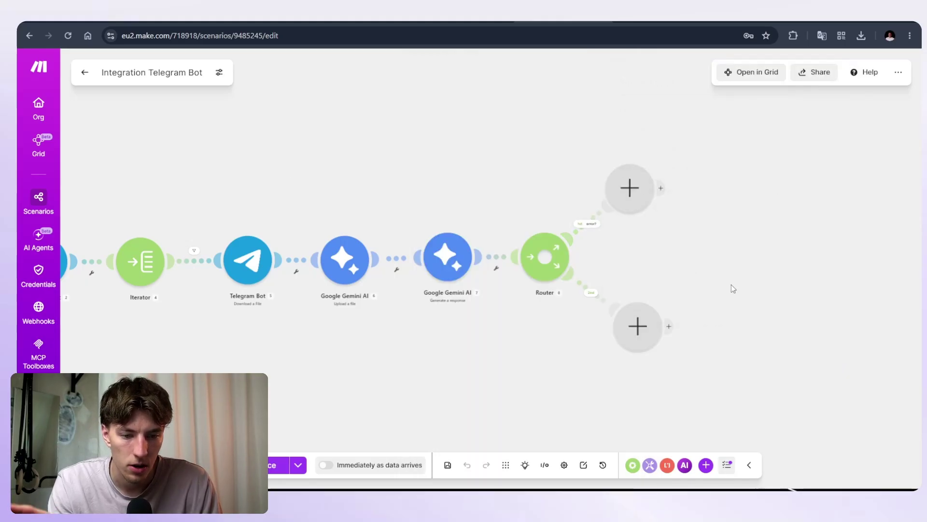
Run the scenario once and inspect the error field in the Generate a response module's output.
left_click(466, 465)
left_click(277, 465)
left_click(437, 463)
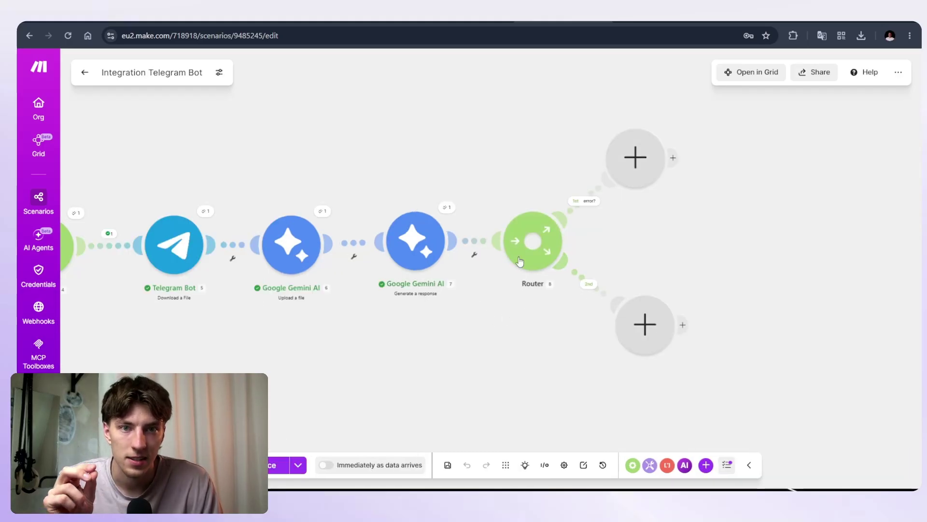
left_click(448, 207)
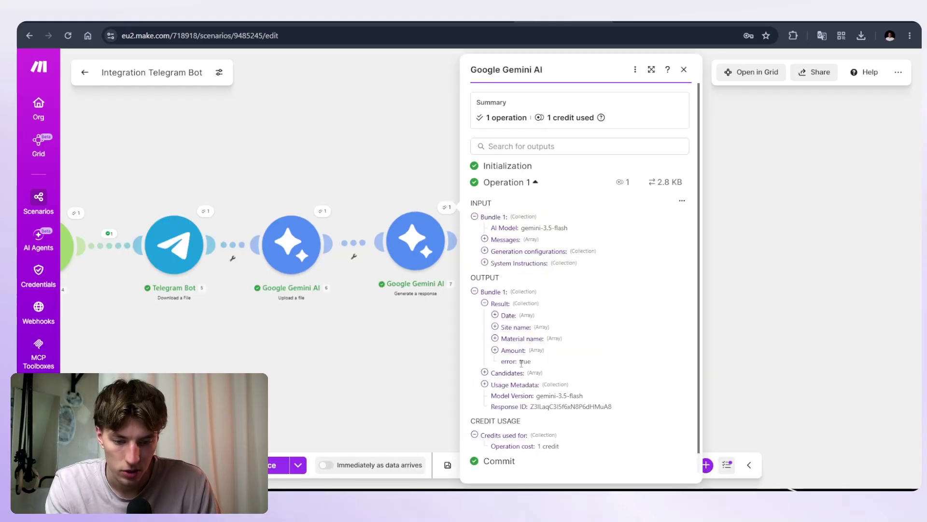
key("Escape")
Set the "error?" route's filter condition to the Gemini result's error field equal to "true" and save it.
left_click(566, 214)
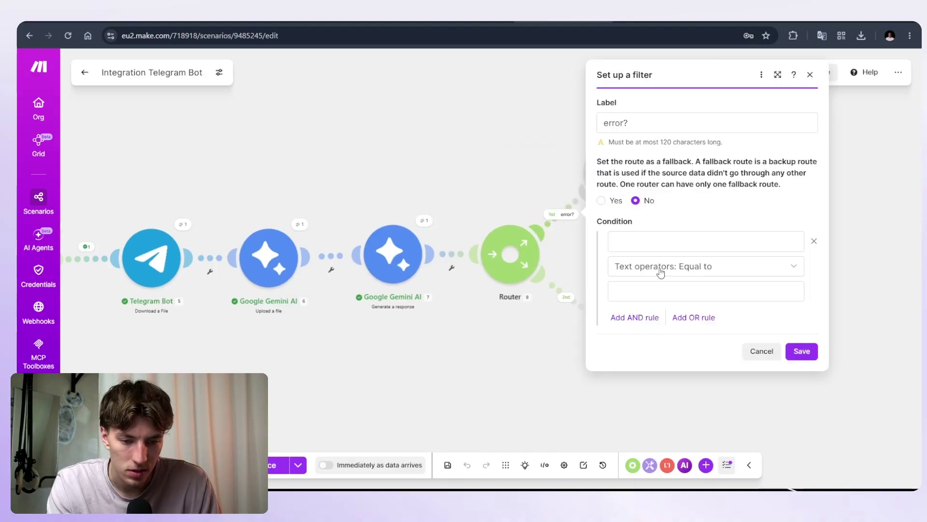
left_click(658, 241)
left_click(437, 227)
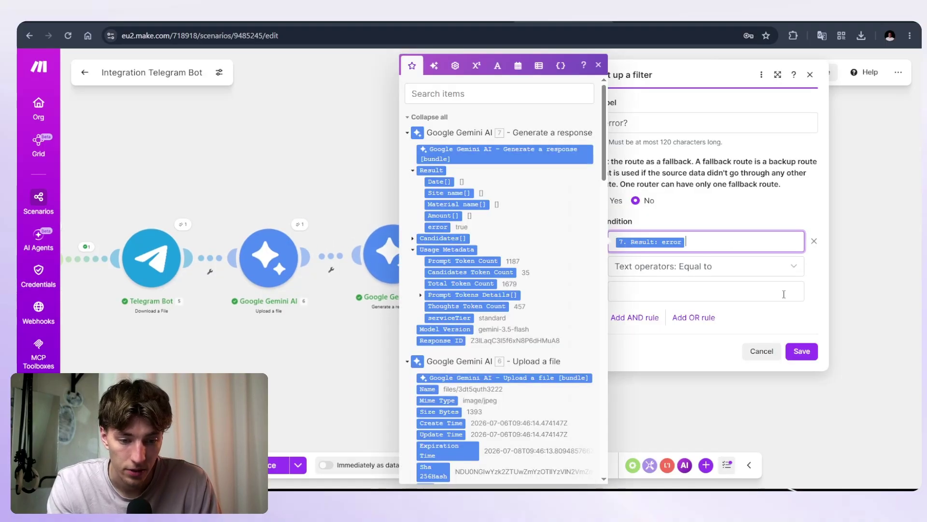
left_click(650, 290)
type("true")
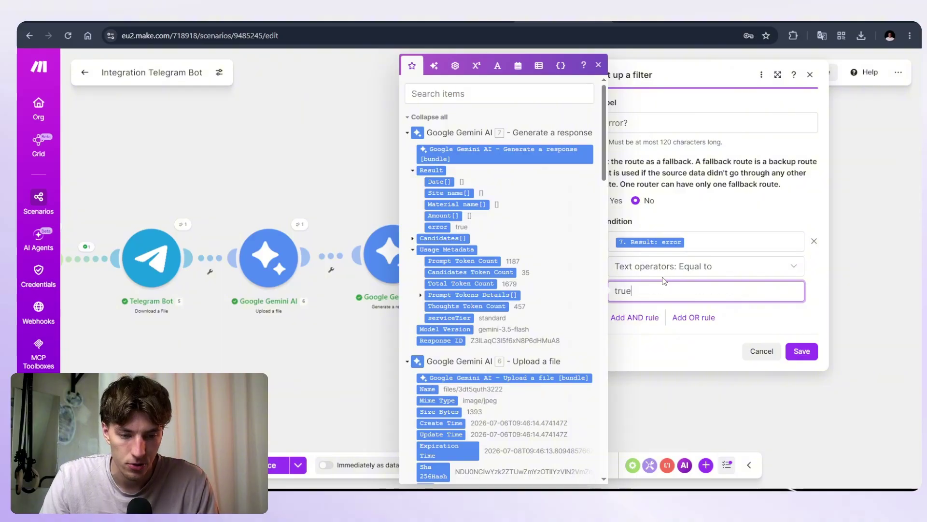
left_click(801, 351)
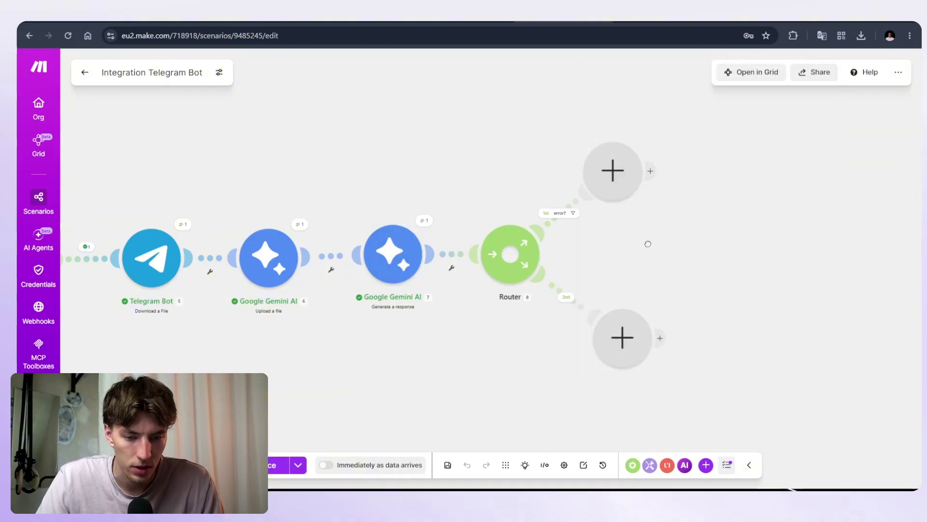
Add a Telegram Bot "Send a Text Message or a Reply" module to the router's first route, "error?".
left_click(586, 145)
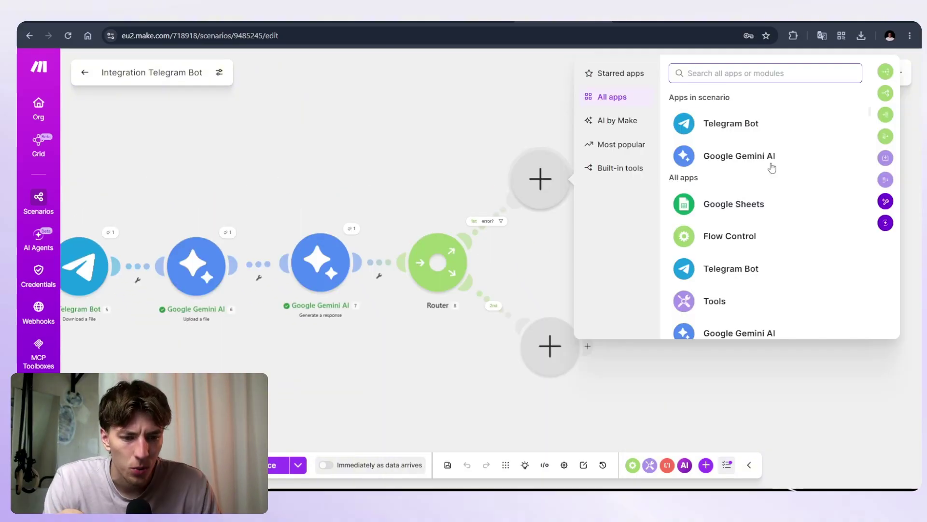
left_click(732, 127)
scroll(662, 223, "down", 4)
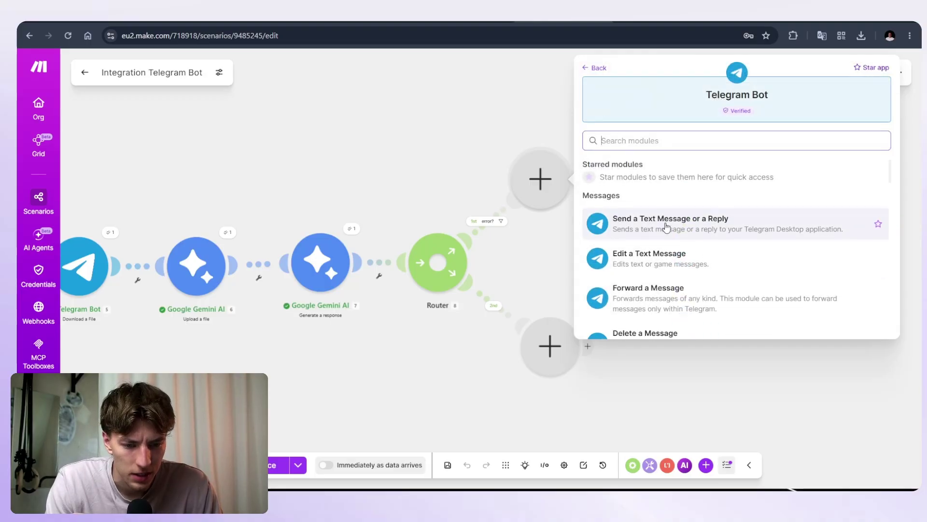
scroll(675, 241, "up", 4)
left_click(675, 241)
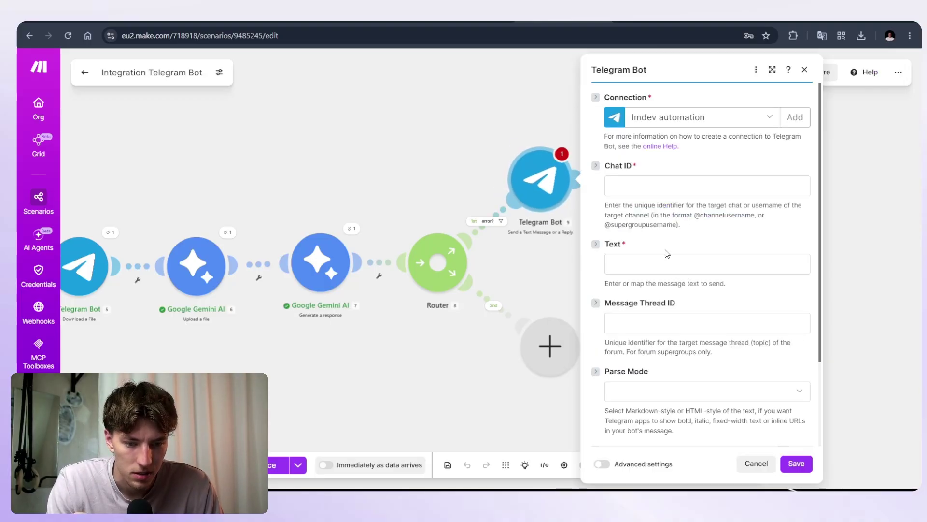
left_click(610, 189)
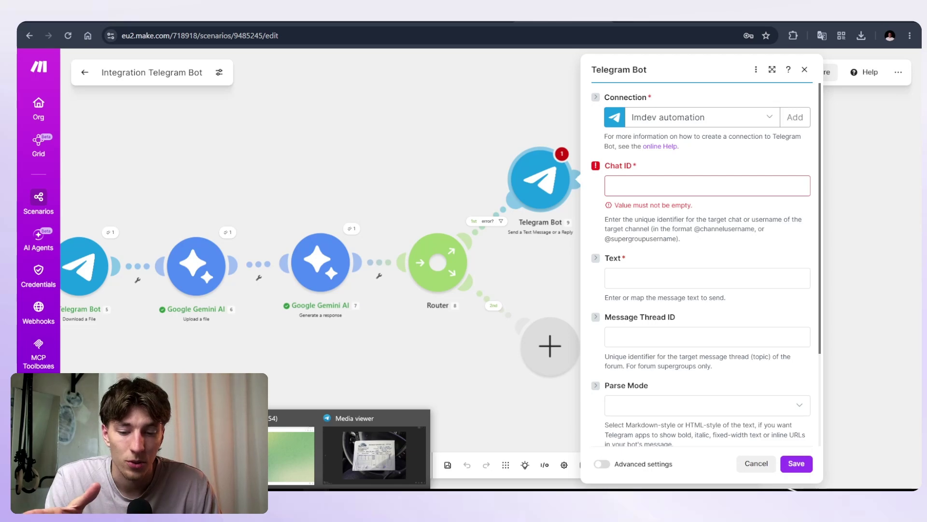
Switch to Telegram and reply "hey you need to send it again" to the latest photo in the "youtube test" group.
left_click(374, 454)
right_click(378, 393)
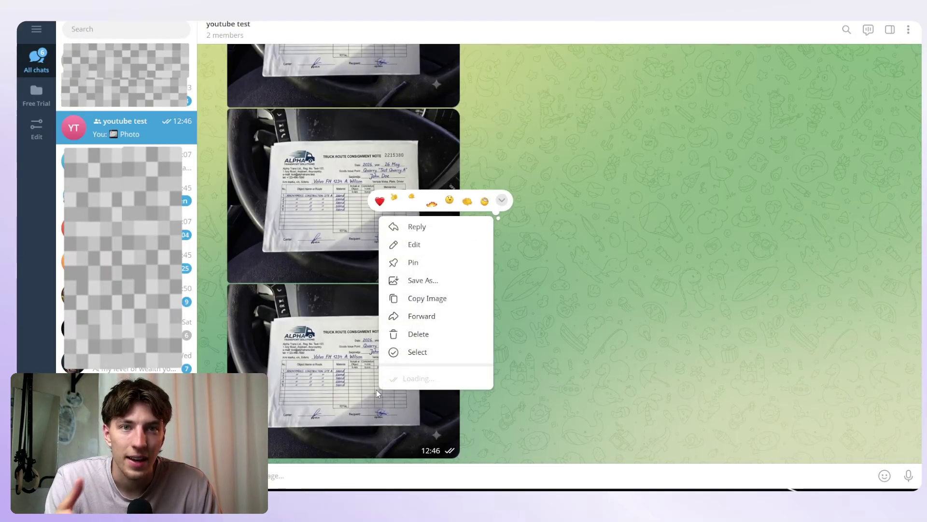
left_click(417, 226)
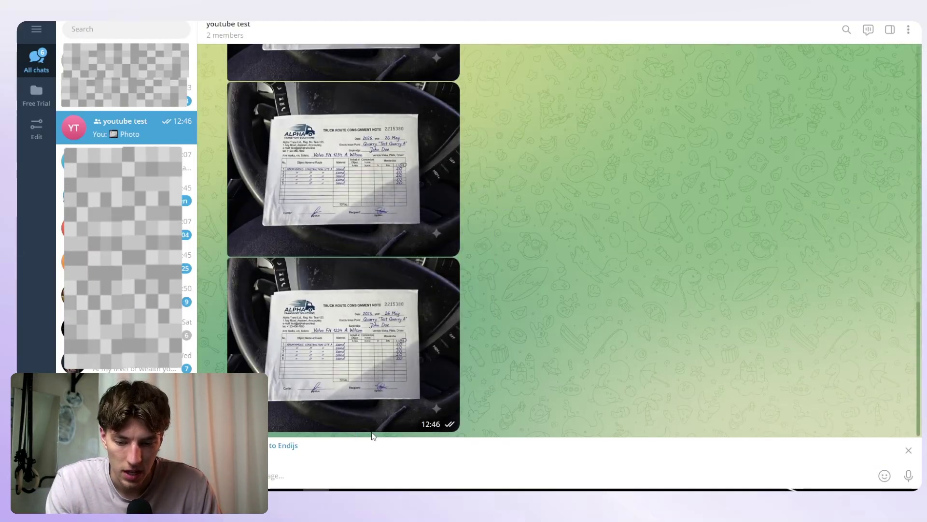
type("t")
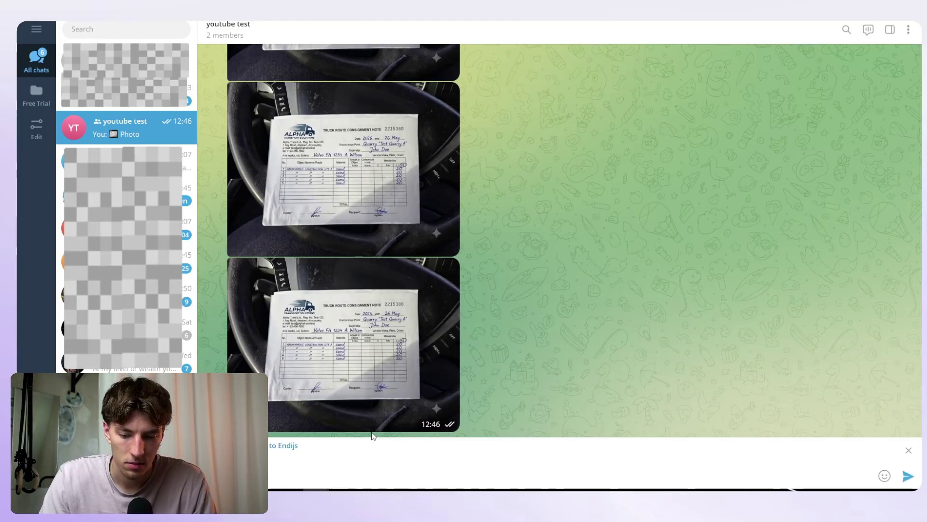
key("Return")
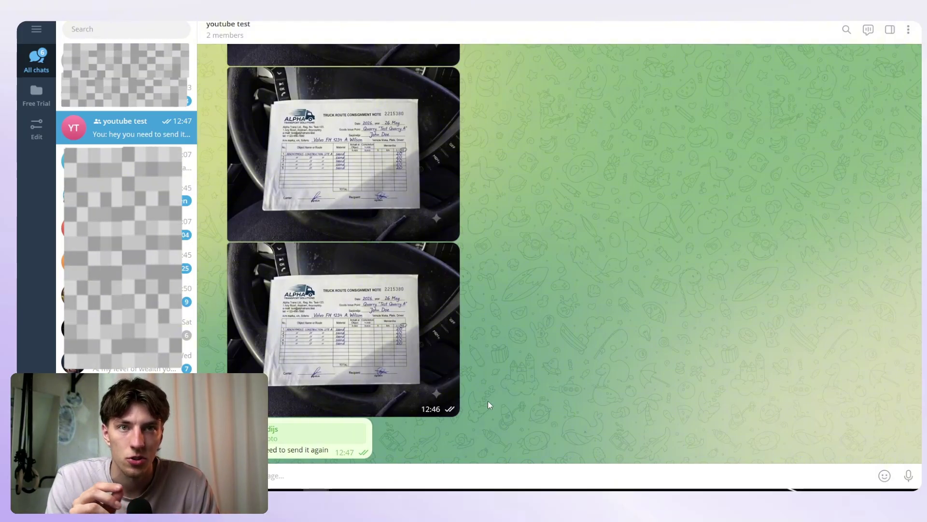
Switch back to Make and map the Telegram reply module's Chat ID to Message: Chat: ID from Watch Updates.
key("alt+Tab")
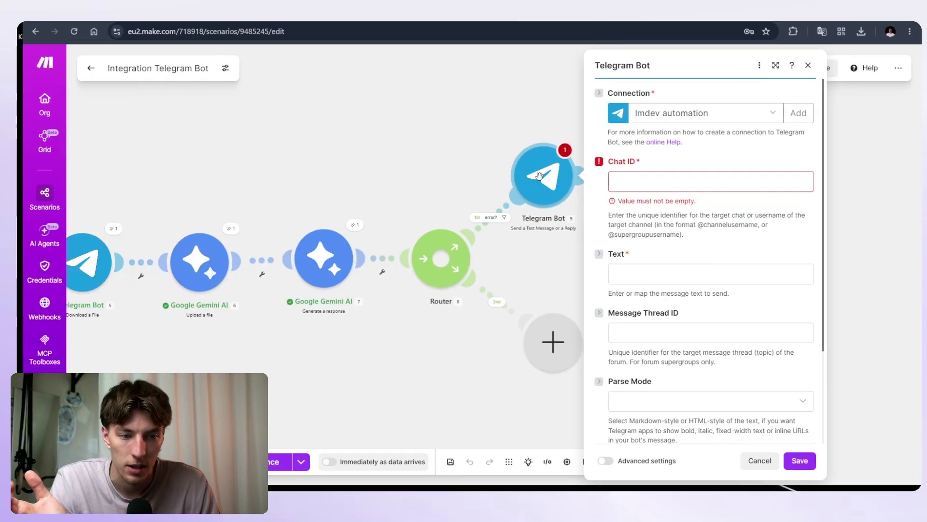
left_click(633, 189)
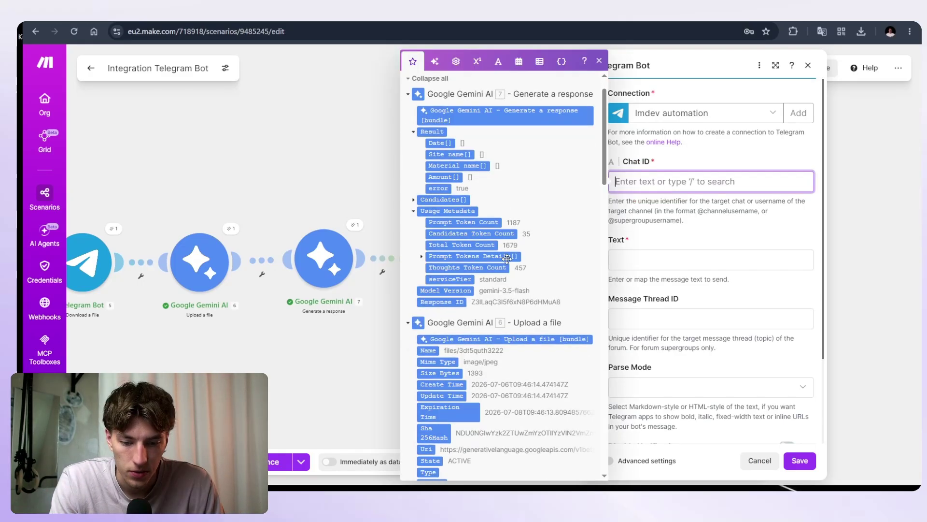
scroll(494, 287, "down", 10)
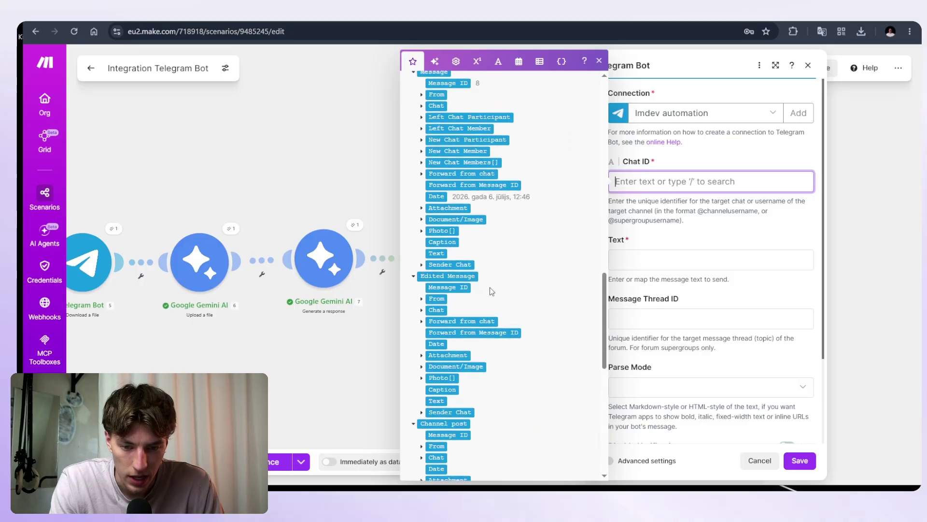
scroll(498, 331, "down", 1)
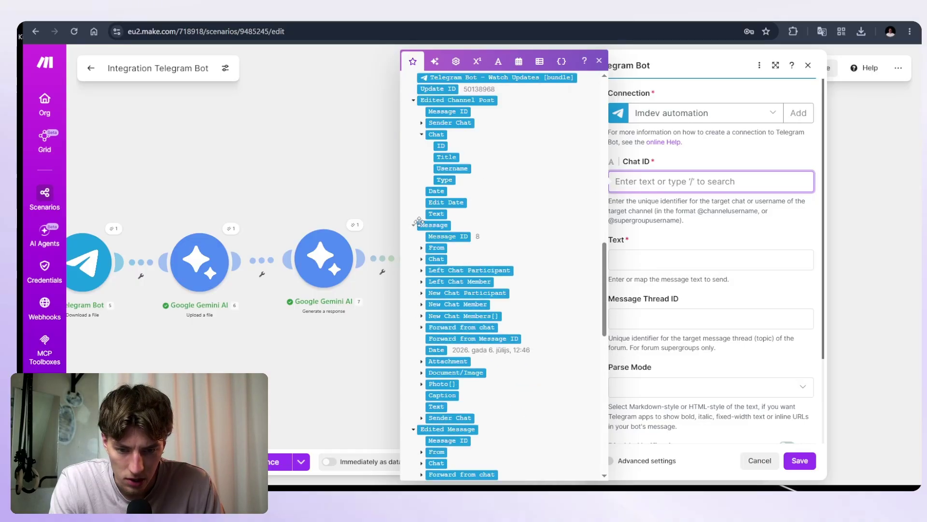
left_click(422, 259)
left_click(441, 271)
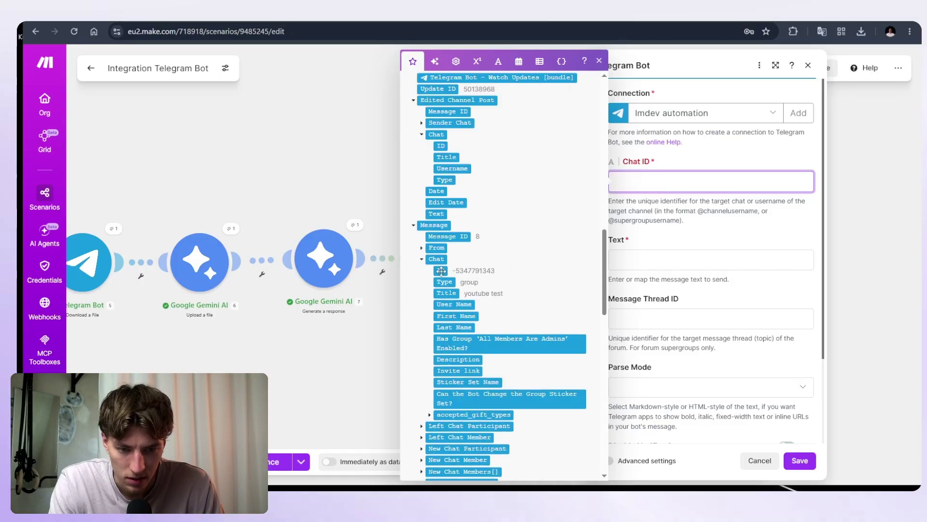
Set the Telegram message text to "Hey, you need to send it again or extract manually!".
left_click(646, 265)
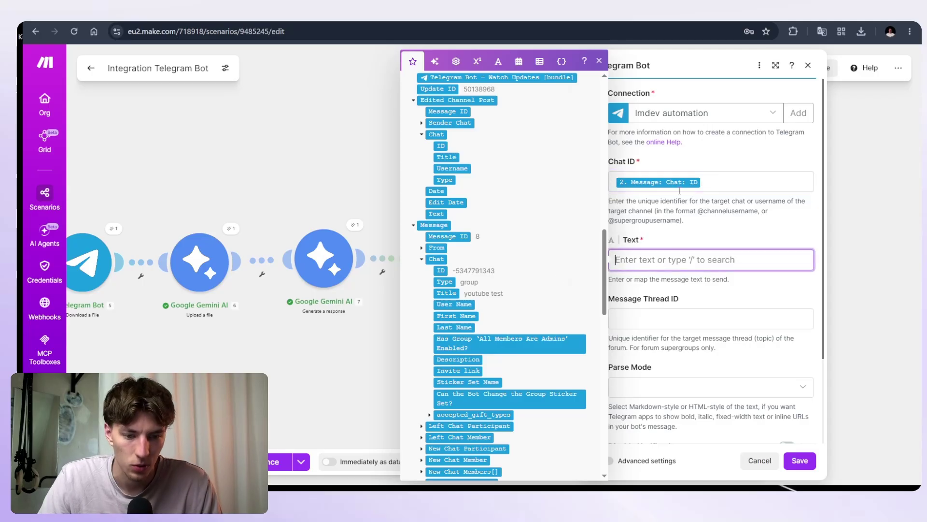
left_click(319, 502)
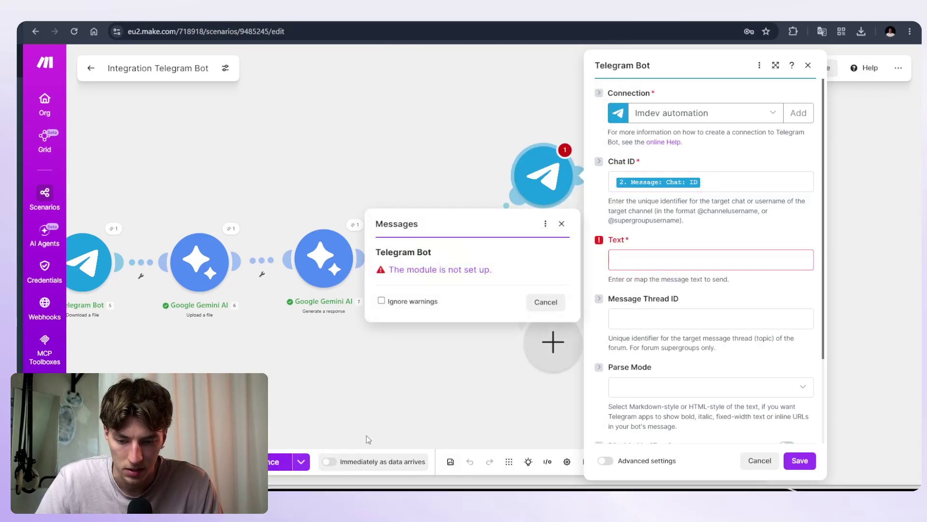
type("Hey, you need to send it again or extract manually!")
Show the advanced settings, map Original Message ID to the Watch Updates Message ID and save the module.
scroll(626, 433, "down", 1)
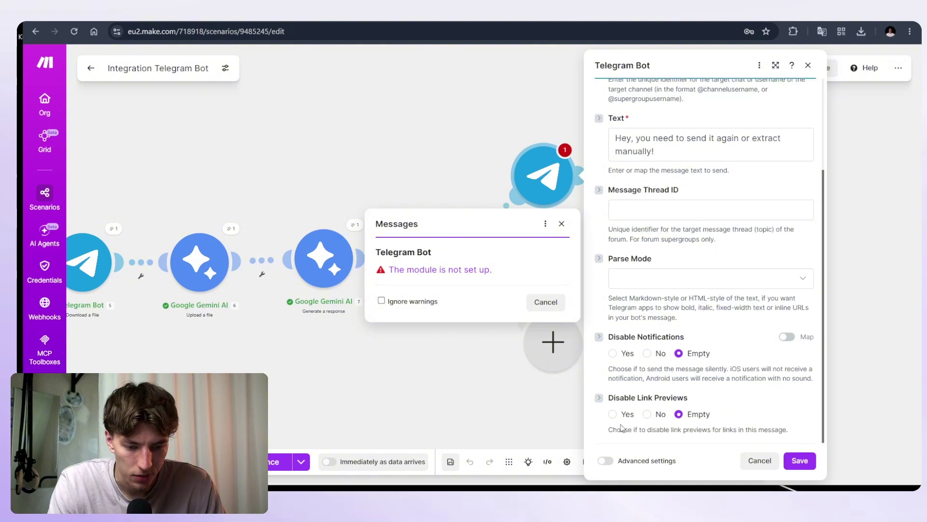
left_click(606, 461)
scroll(706, 347, "down", 5)
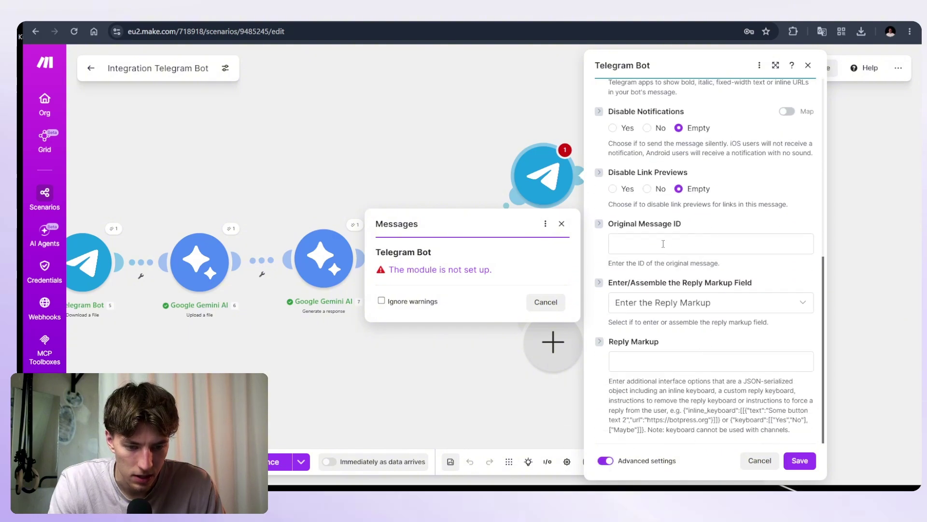
left_click(647, 249)
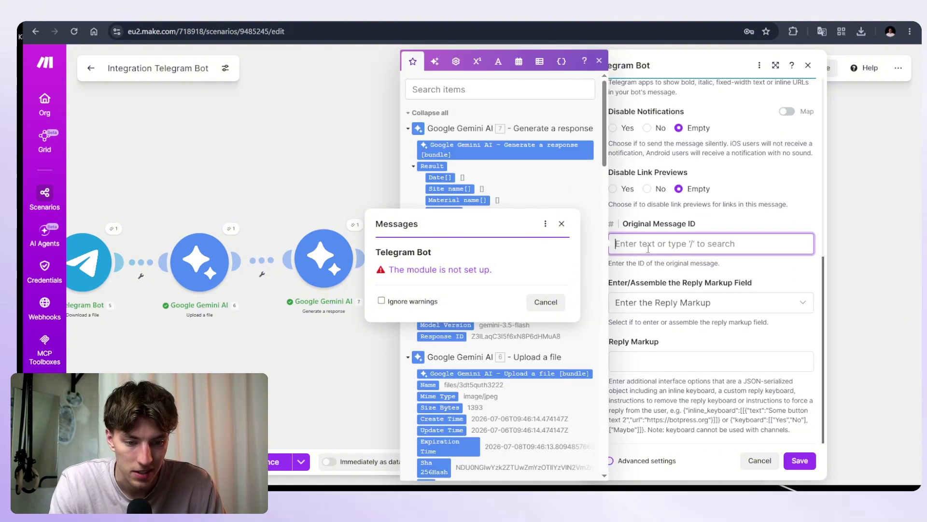
scroll(490, 255, "down", 5)
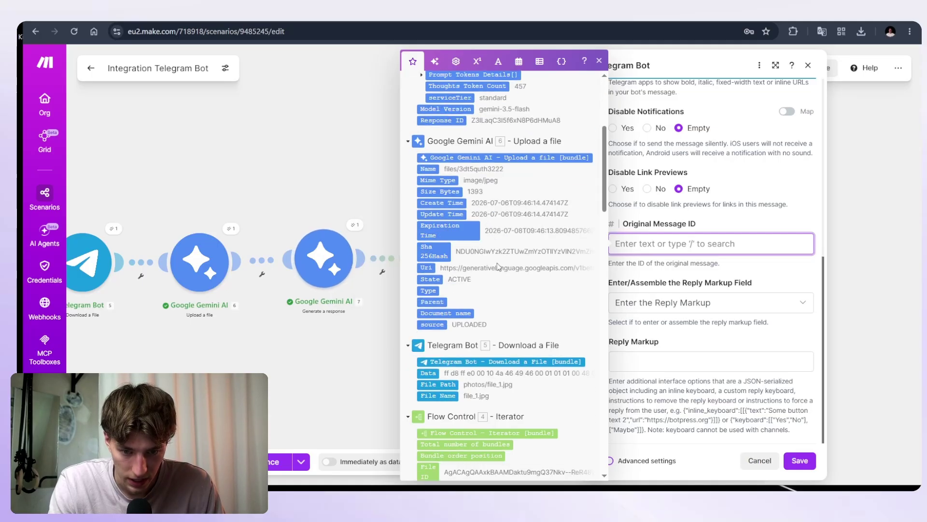
scroll(498, 266, "down", 15)
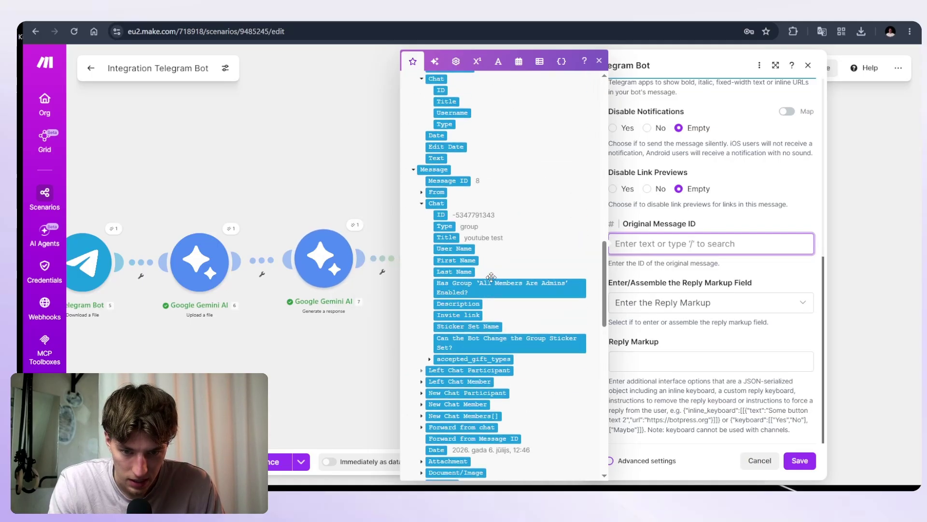
left_click(447, 181)
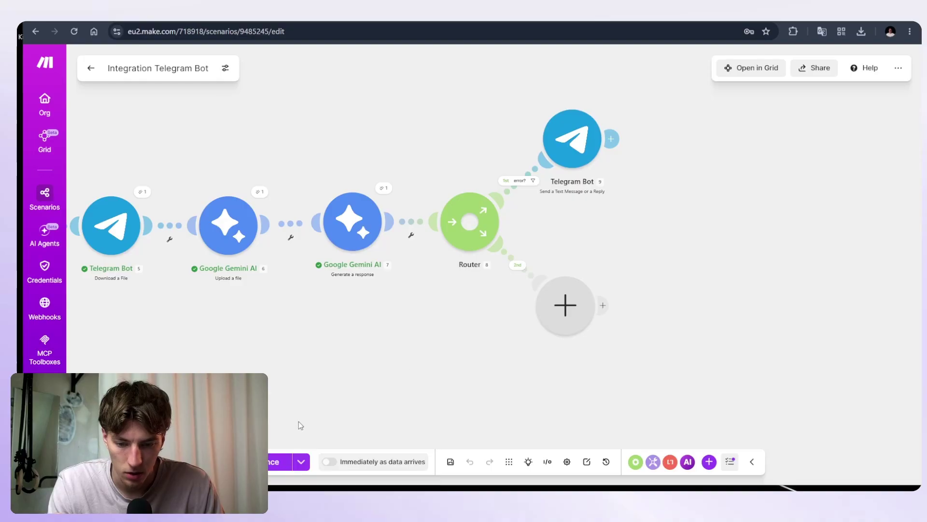
Run the scenario once and inspect how the filter after the Iterator handled each bundle.
left_click(276, 461)
left_click(388, 454)
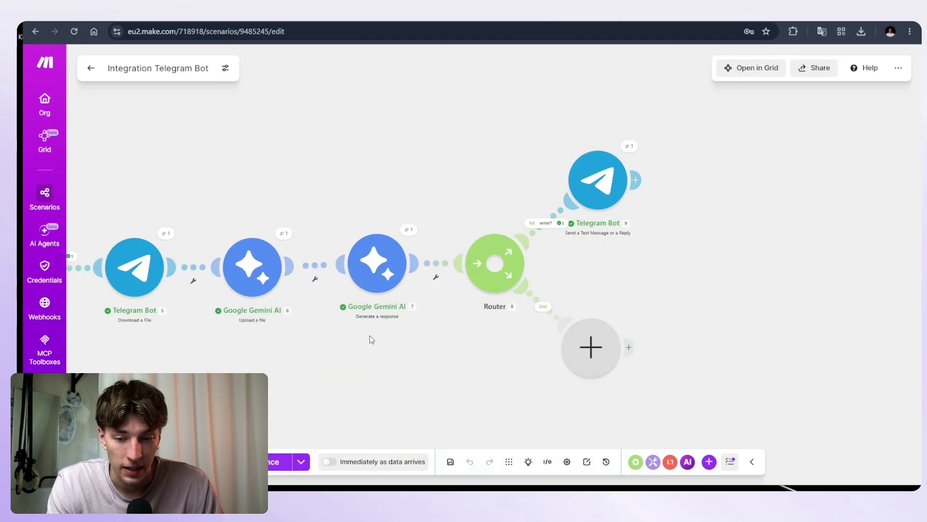
left_click_drag(371, 339, 596, 332)
left_click(295, 252)
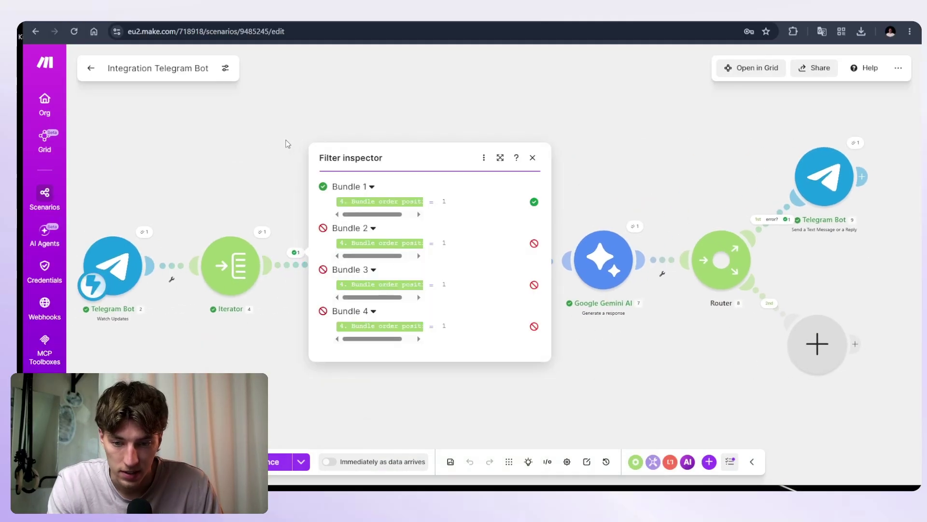
left_click(267, 146)
left_click(296, 256)
left_click(410, 295)
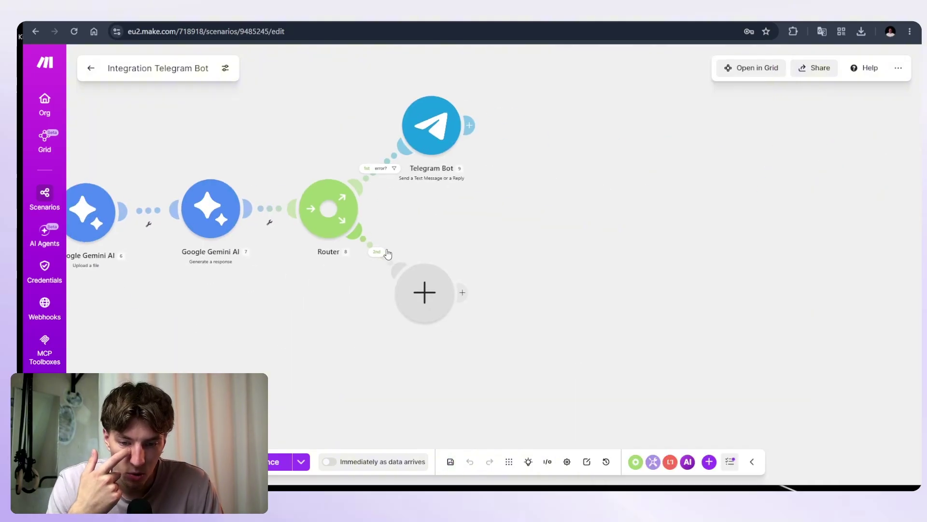
Set the second route's filter condition to Result: error from Generate a response, with the text operator "Not equal to".
left_click(376, 252)
left_click(460, 272)
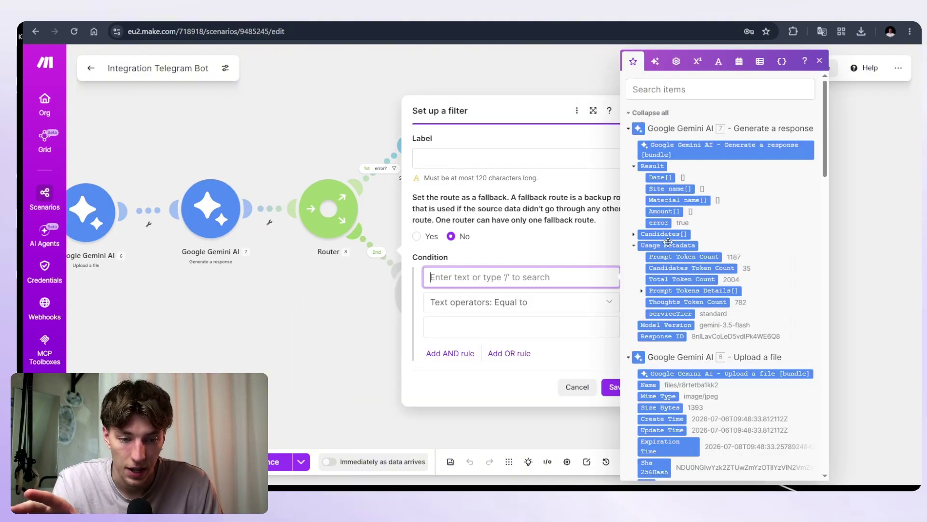
left_click(658, 223)
left_click(488, 305)
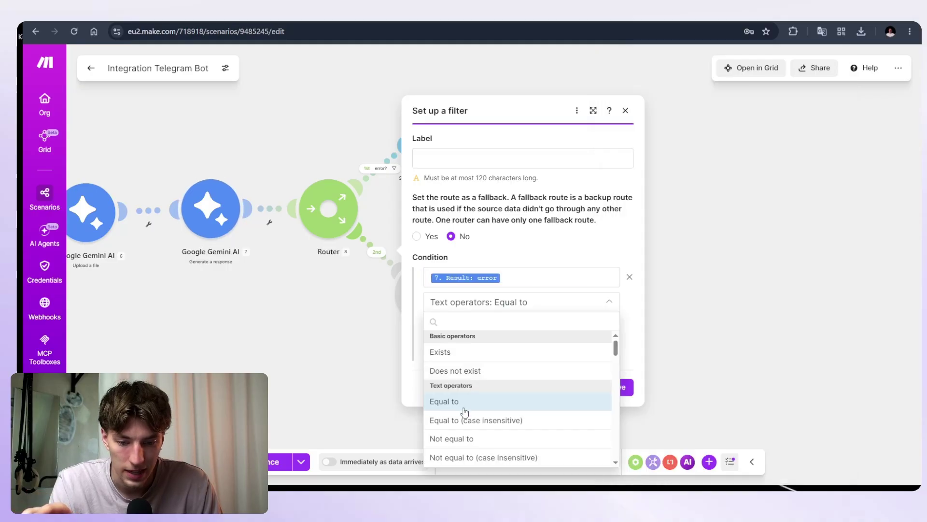
left_click(461, 437)
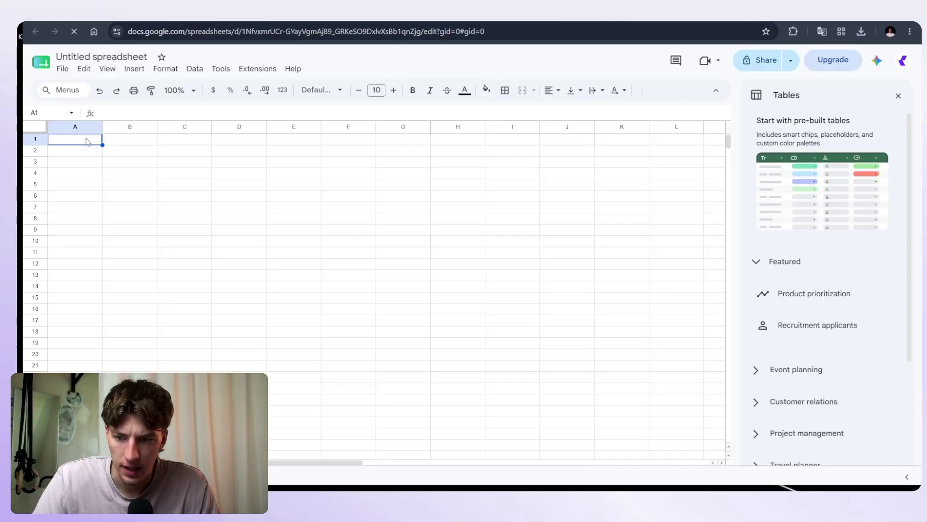
Enter the column headers Date, Site, Material and Amount in cells A1 to D1 of the blank Google Sheets spreadsheet.
double_click(88, 142)
type("Daa")
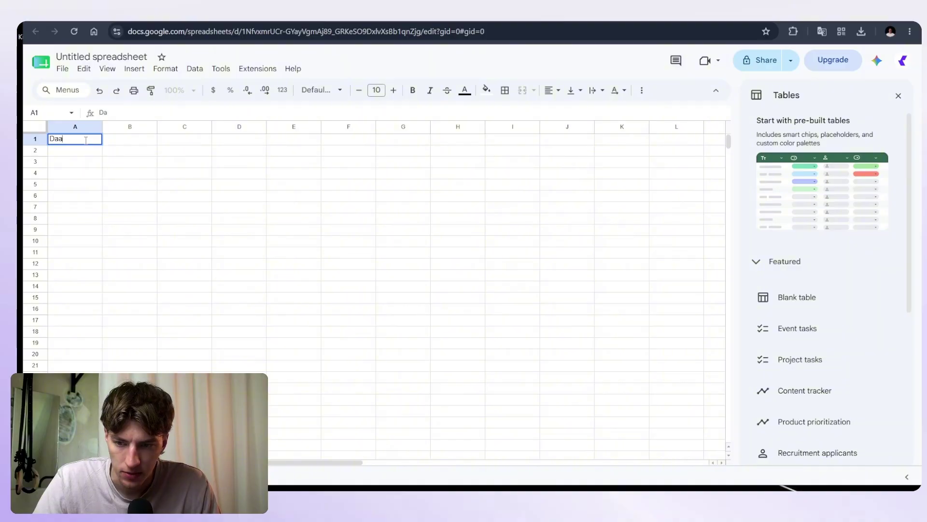
key("BackSpace")
type("te")
key("Tab")
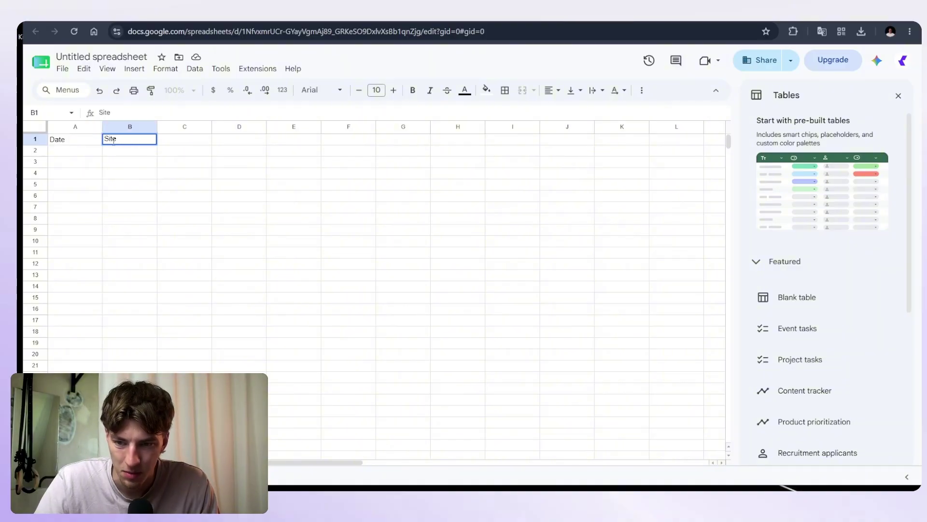
left_click(179, 142)
type("Material")
key("Tab")
type("Amou")
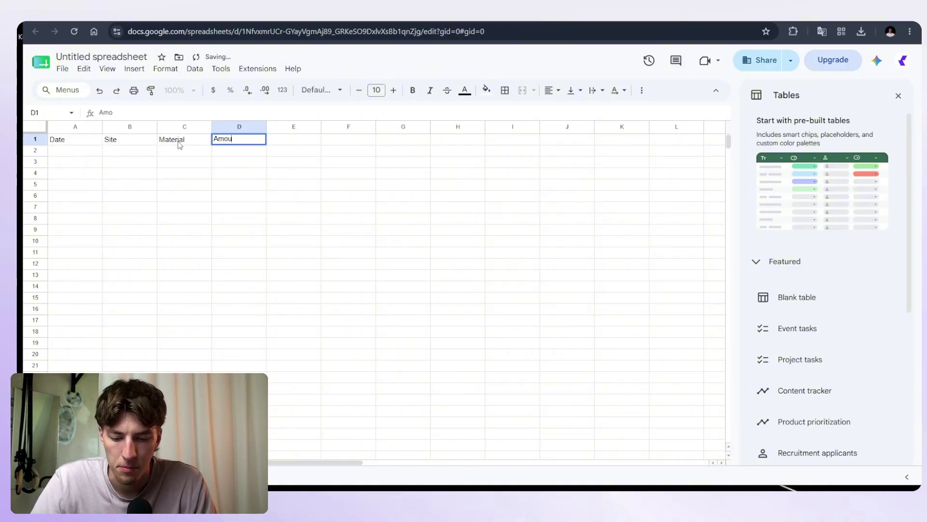
type("nt")
key("Tab")
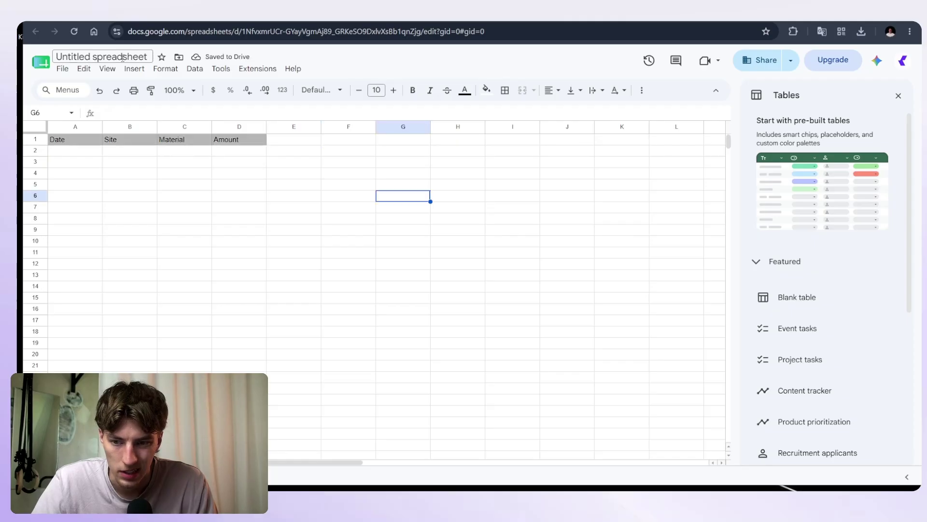
Rename the spreadsheet as "yotubube automation".
left_click(123, 57)
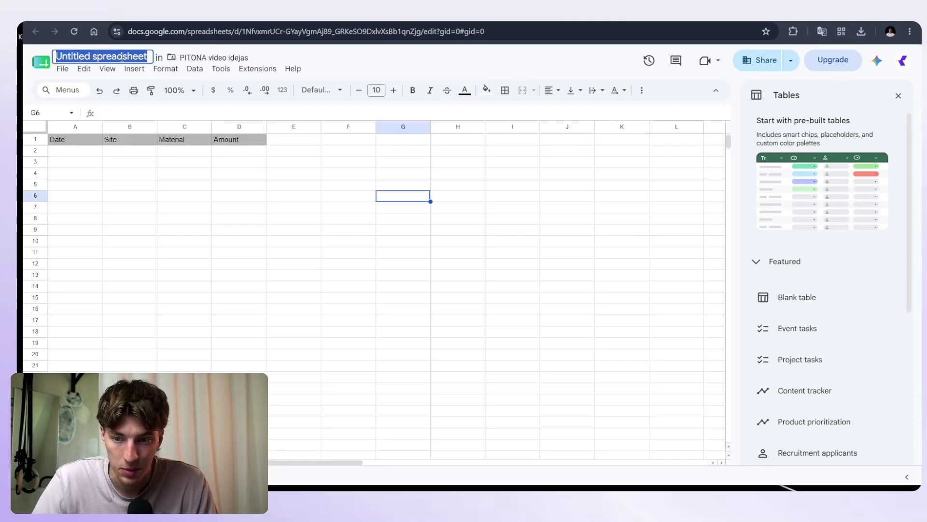
type("yotubube automati")
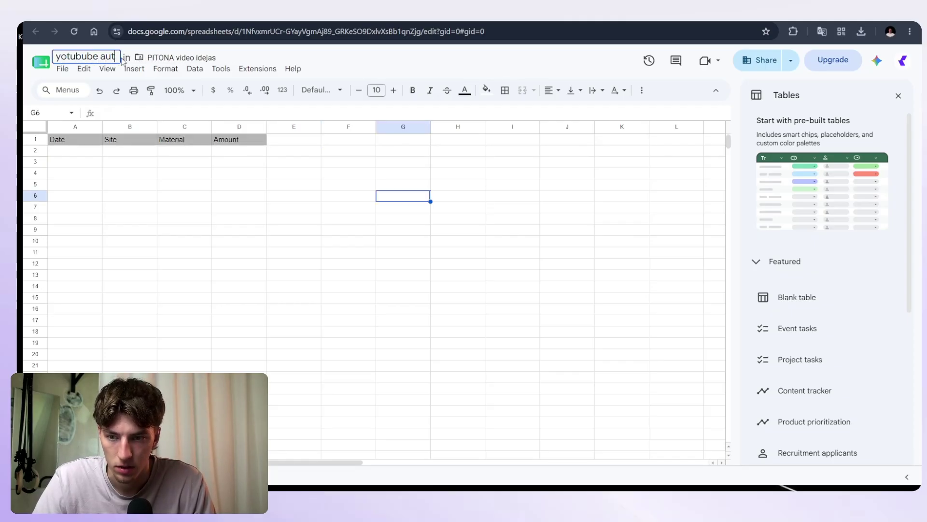
type("on")
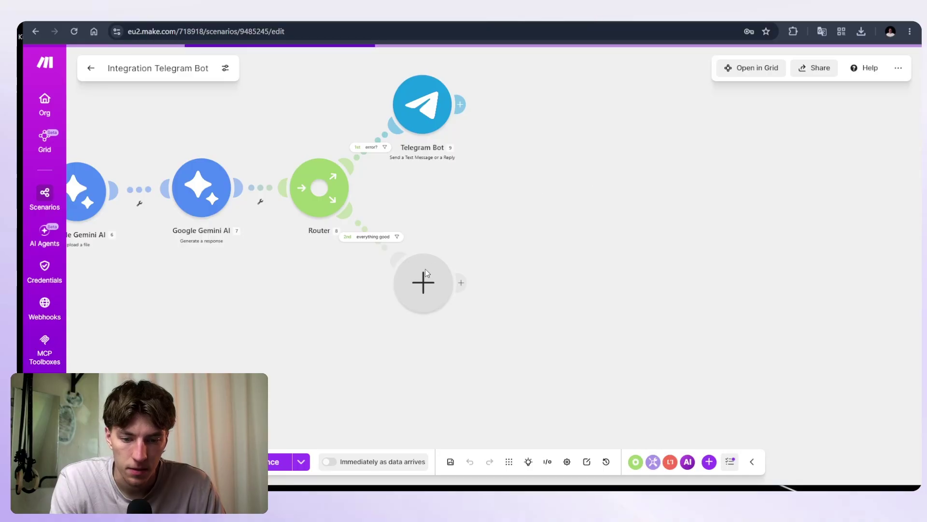
Add a Google Sheets Add a Row module to the Router's second route and select the "yotubube automation" spreadsheet by path.
left_click(423, 282)
type("google sheet")
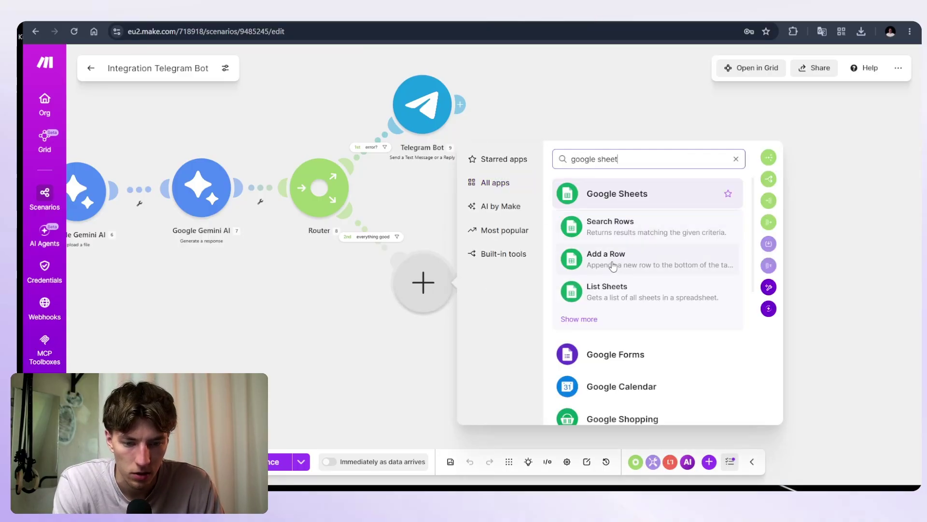
left_click(612, 265)
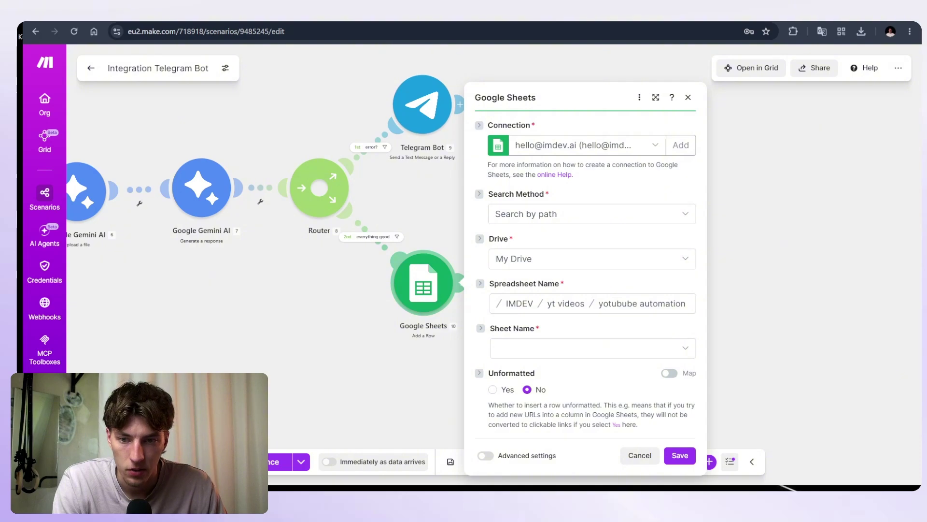
Duplicate the header sheet in the "yotubube automation" spreadsheet and name the copy "log data".
left_click(346, 15)
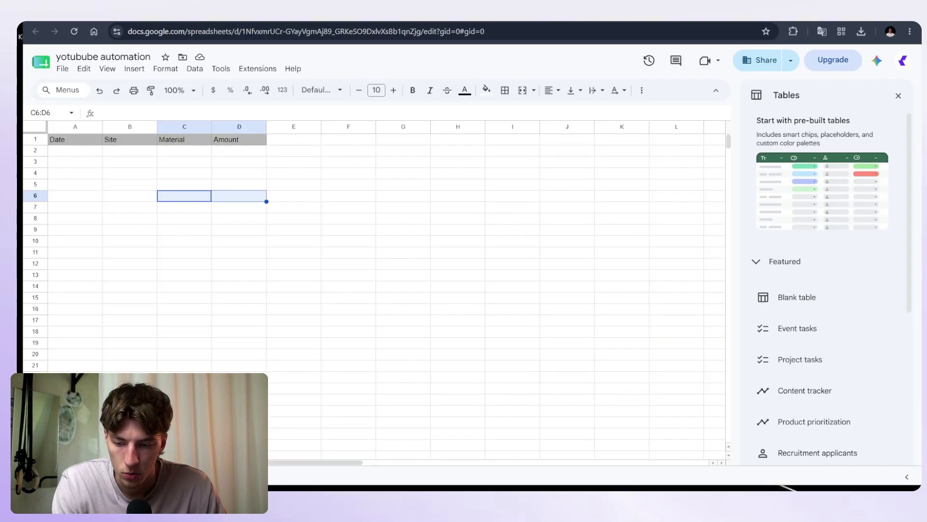
right_click(97, 477)
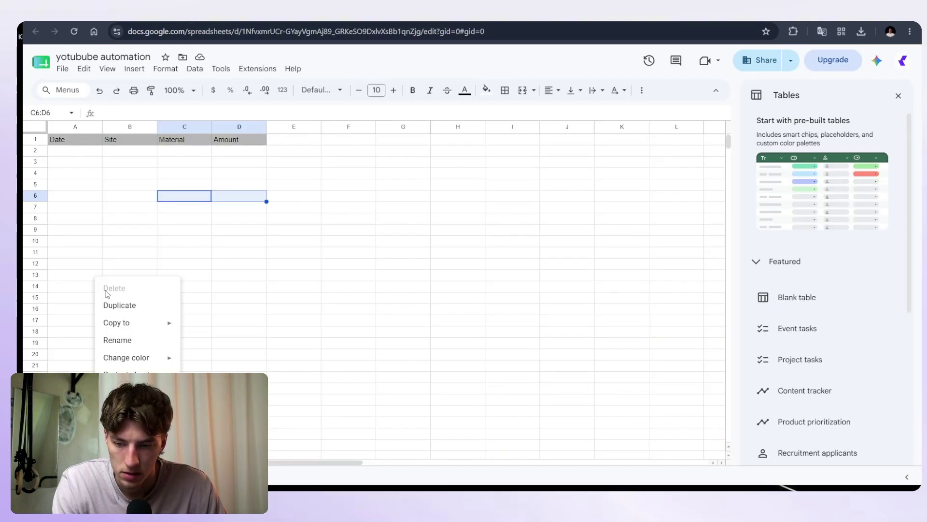
left_click(116, 305)
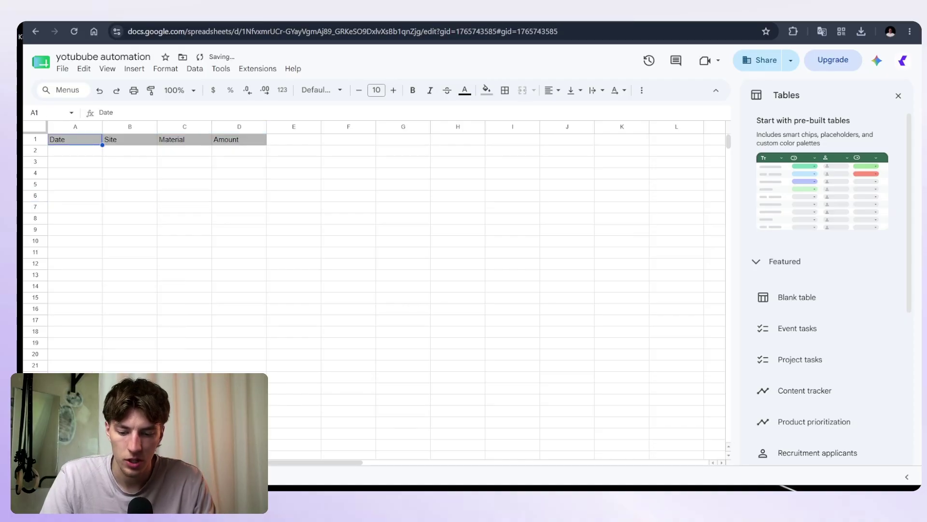
left_click(294, 331)
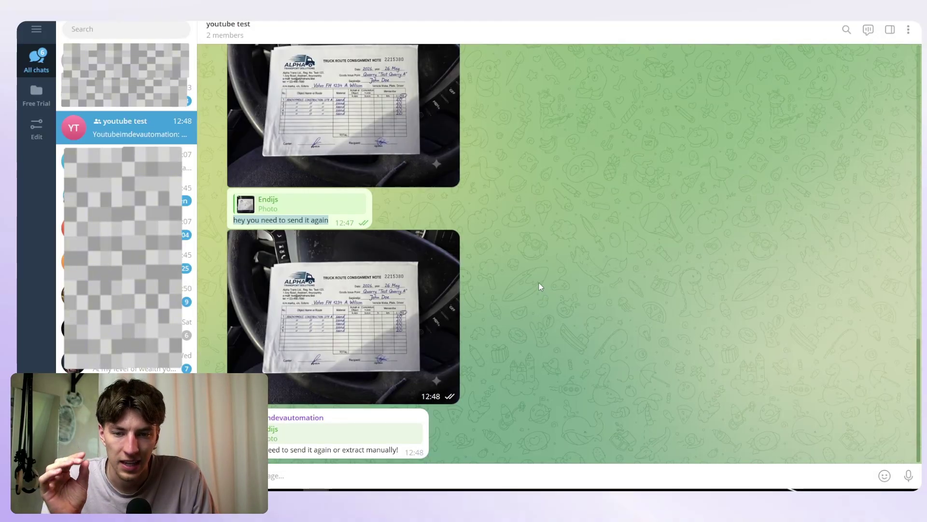
Review the consignment-note photos and replies in the "youtube test" Telegram chat.
scroll(539, 282, "up", 2)
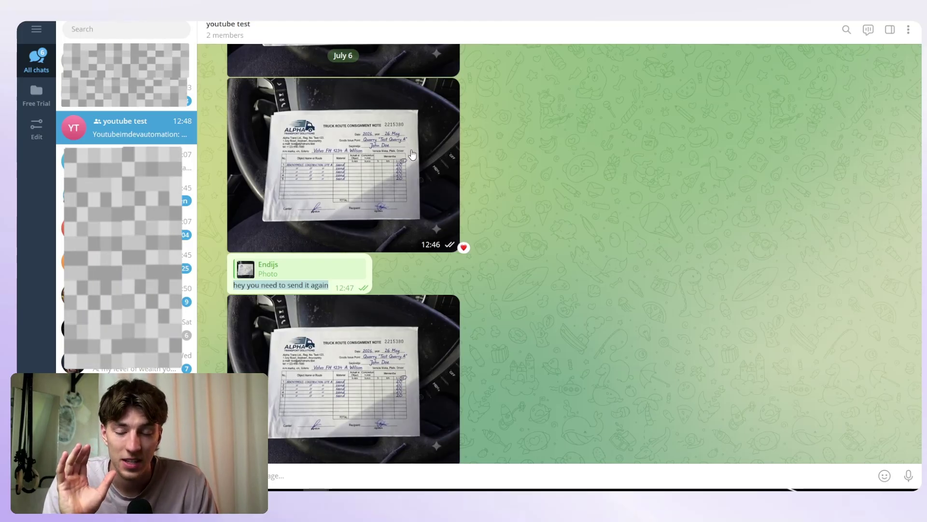
scroll(412, 153, "up", 3)
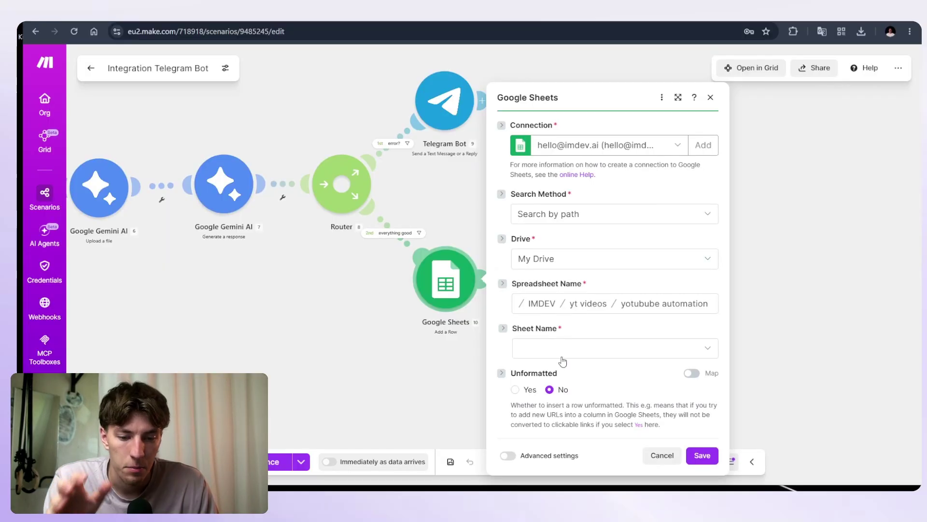
Change the duplicated sheet's headers to Date and File id, clearing the former Material and Amount columns.
left_click(564, 355)
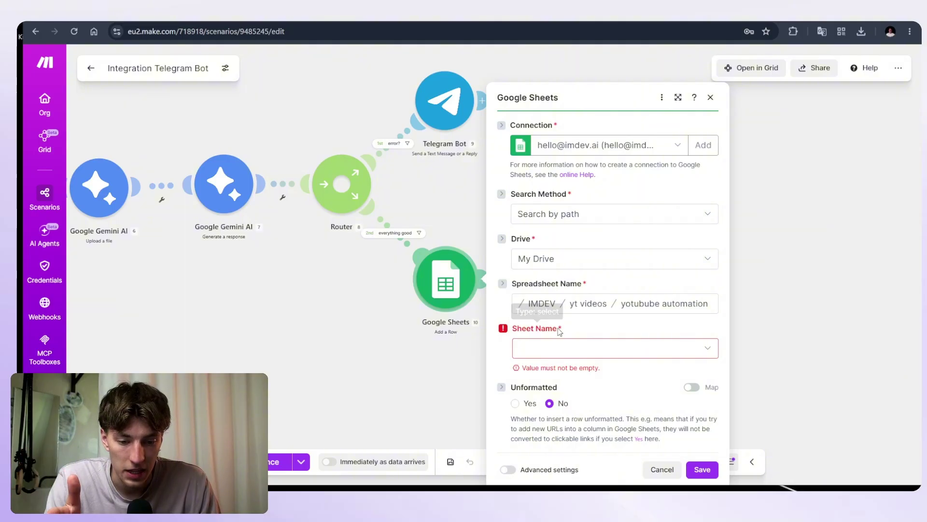
left_click(246, 15)
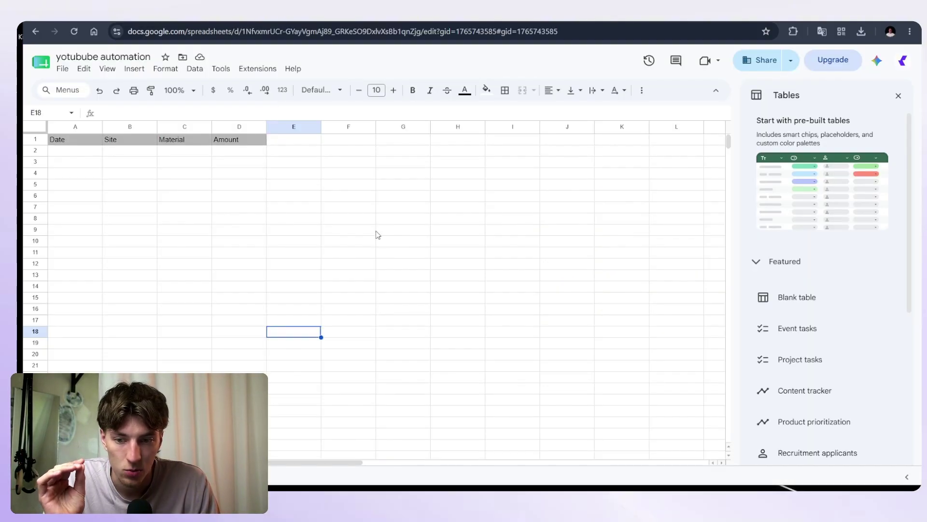
double_click(74, 139)
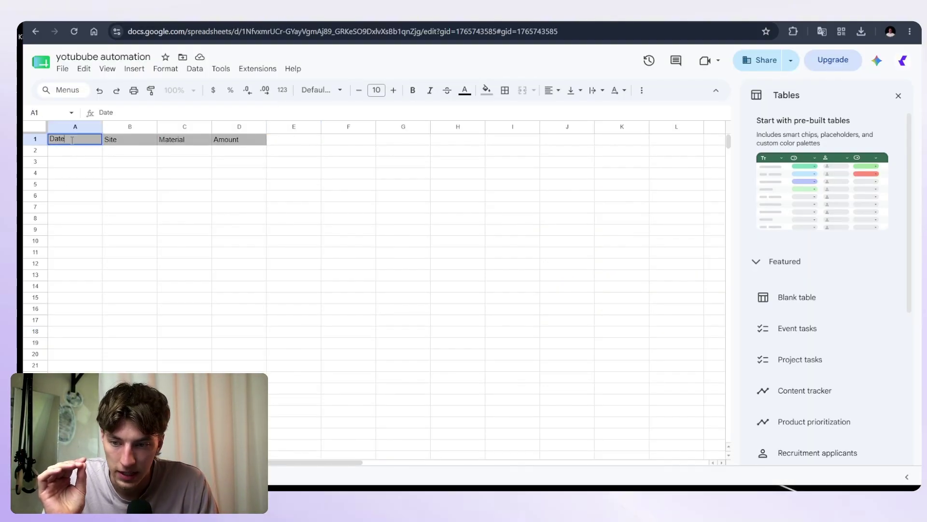
double_click(79, 140)
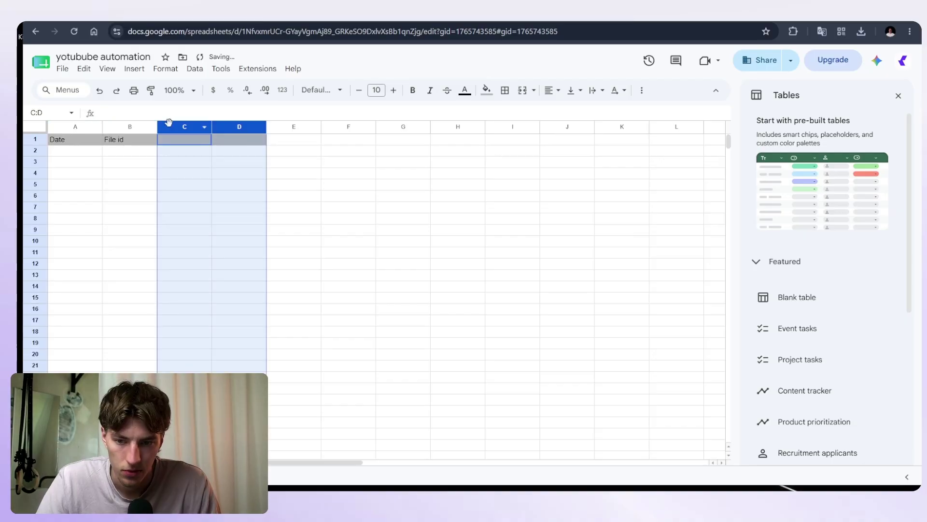
right_click(192, 126)
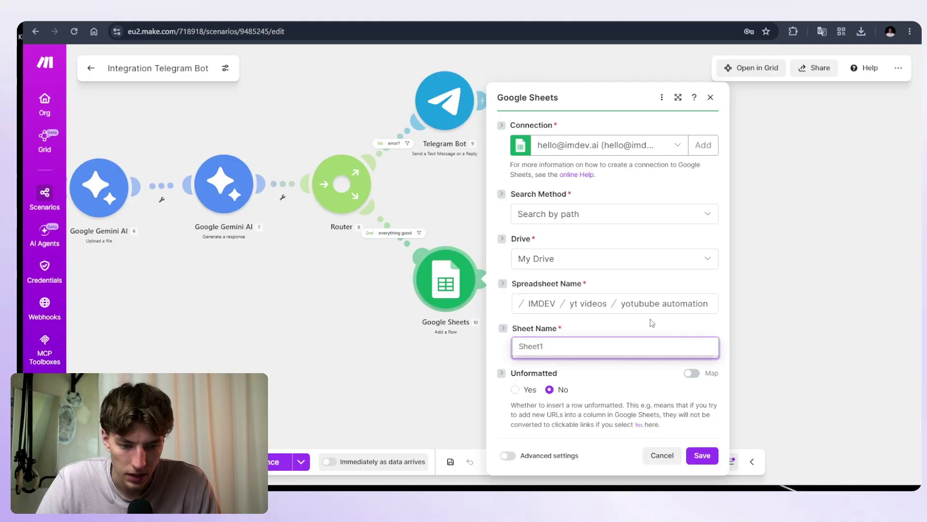
Set the Add a Row module's sheet to "log data" with Table contains headers set to Yes.
left_click(700, 358)
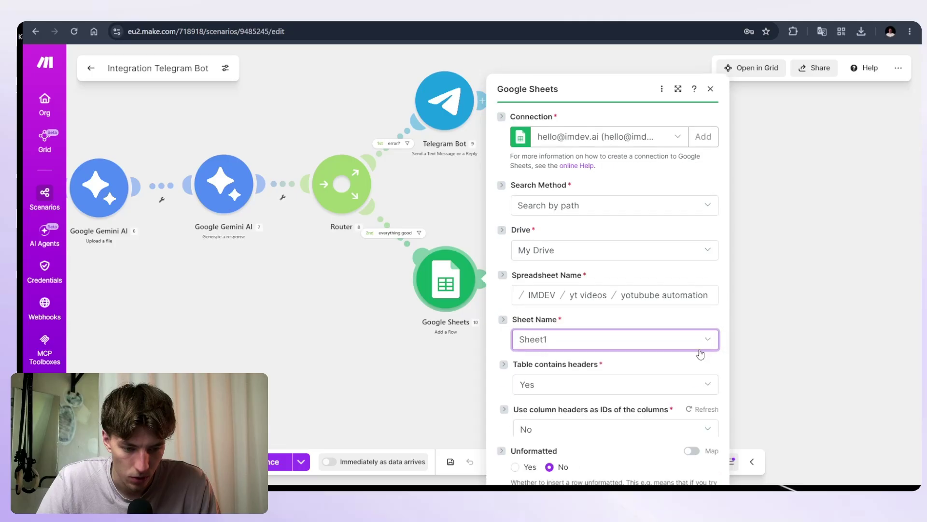
left_click(701, 323)
left_click(554, 357)
left_click(554, 360)
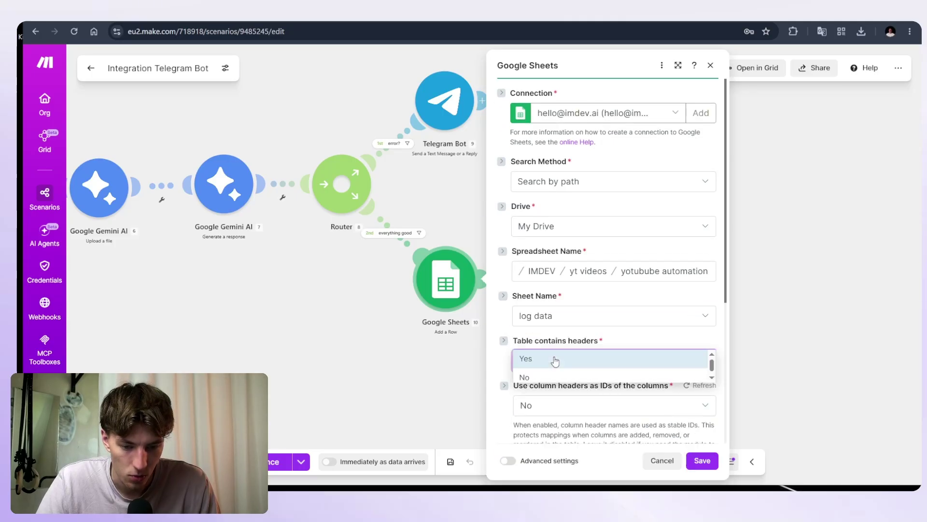
Map the File id column to file_unique_id from the Telegram message's Photo[] and save the Add a Row module.
scroll(555, 299, "down", 5)
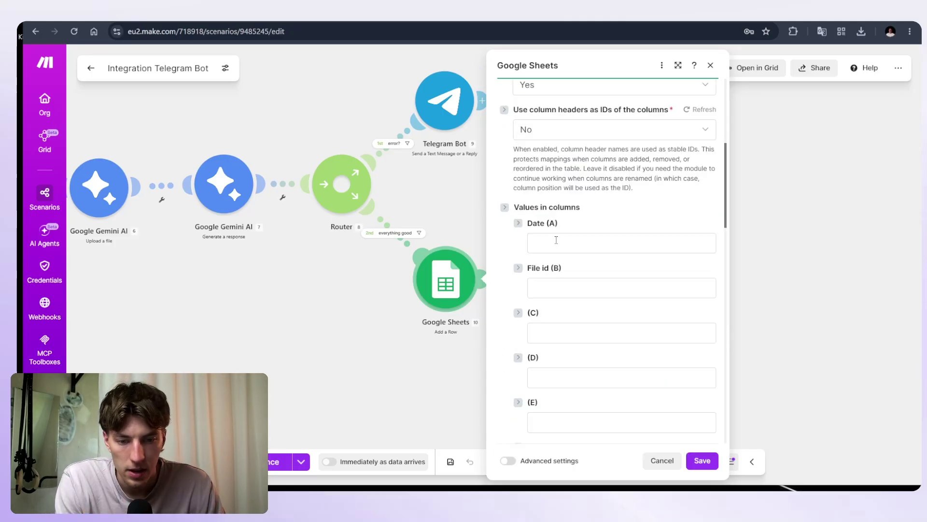
left_click(560, 288)
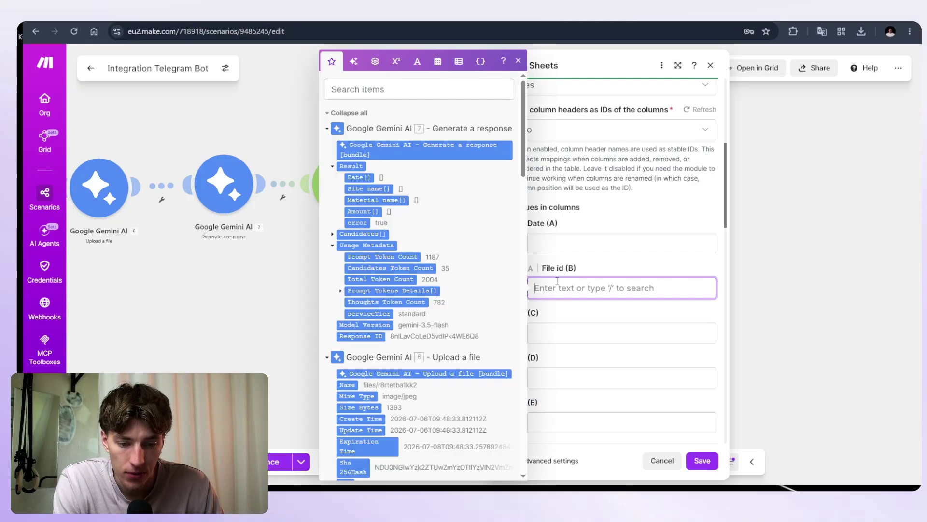
scroll(412, 257, "down", 8)
scroll(412, 257, "down", 7)
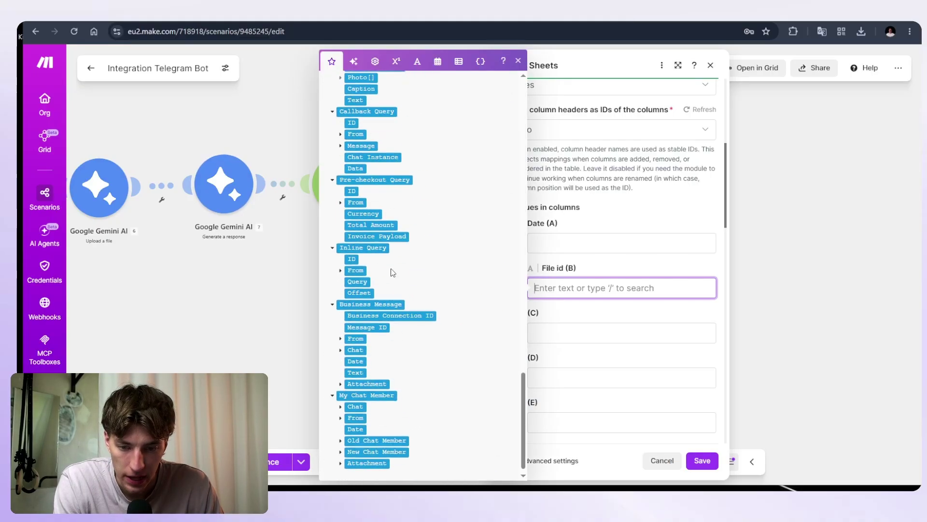
scroll(394, 285, "up", 6)
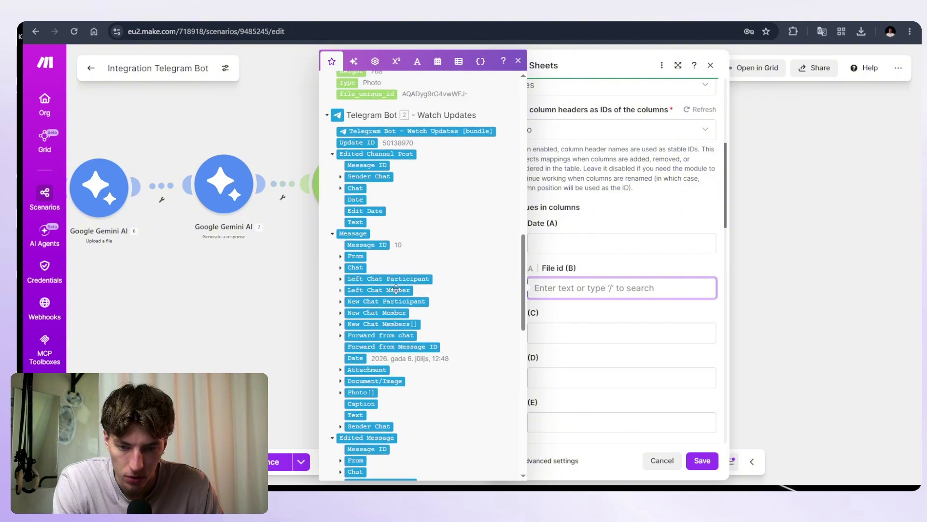
scroll(360, 241, "down", 3)
left_click(340, 237)
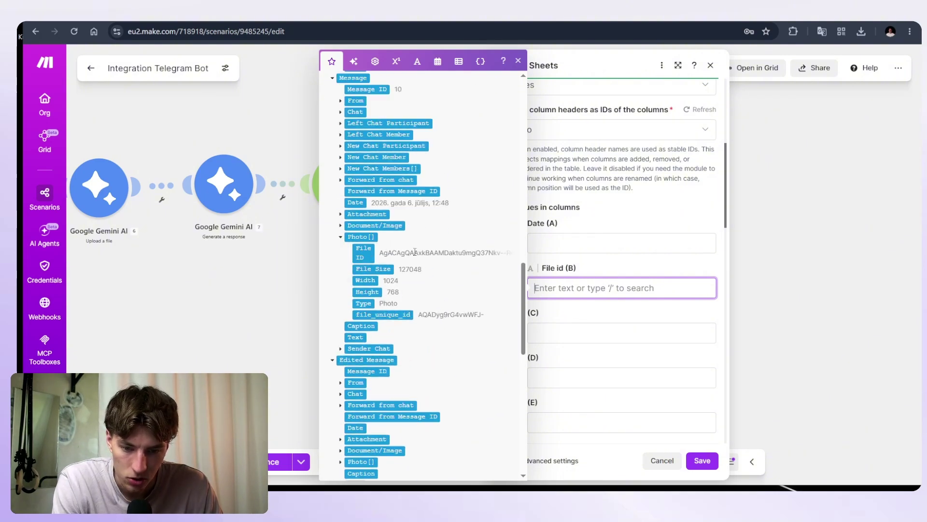
left_click(384, 317)
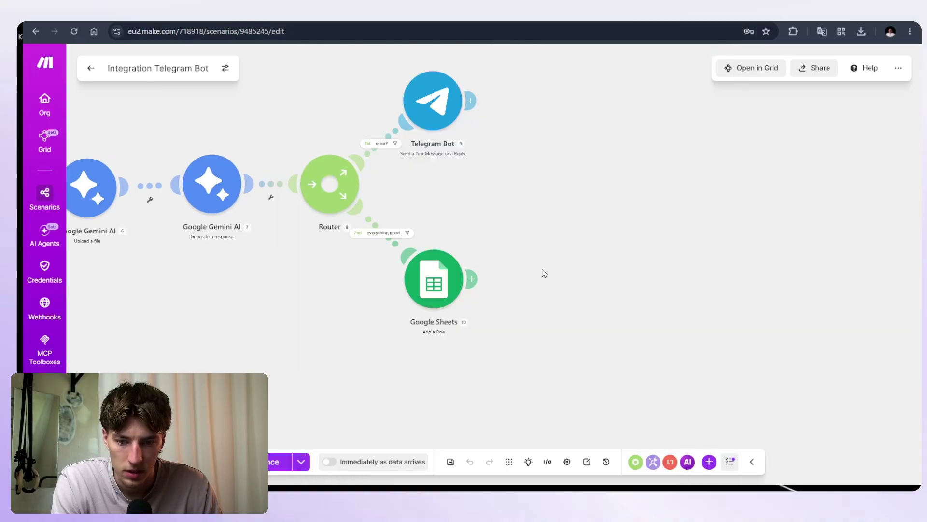
Move the Watch Updates and Iterator modules away from the Download a File module to open a gap in the scenario.
left_click_drag(522, 232, 539, 256)
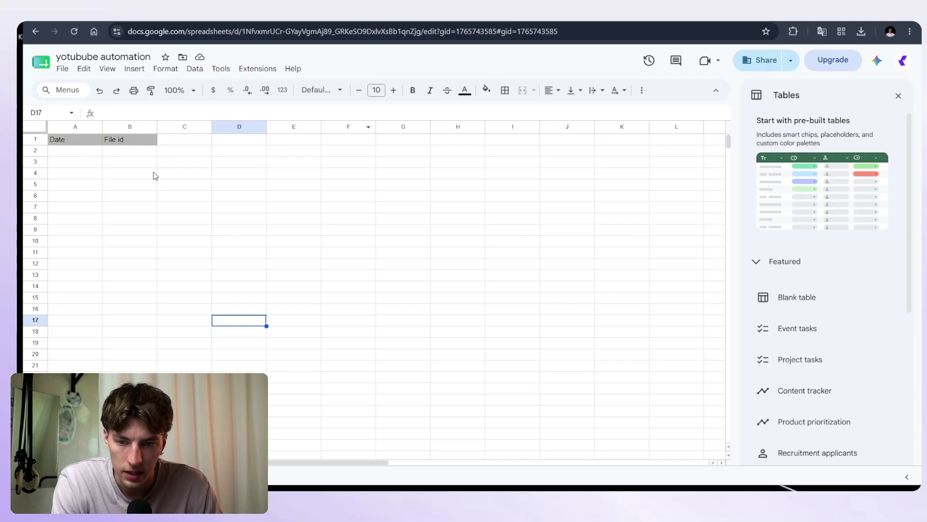
left_click(125, 153)
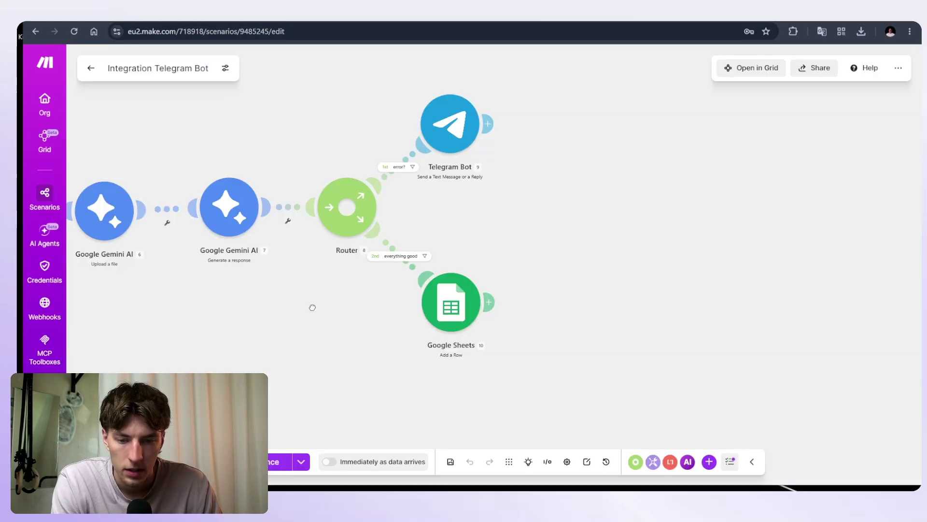
left_click_drag(311, 306, 752, 325)
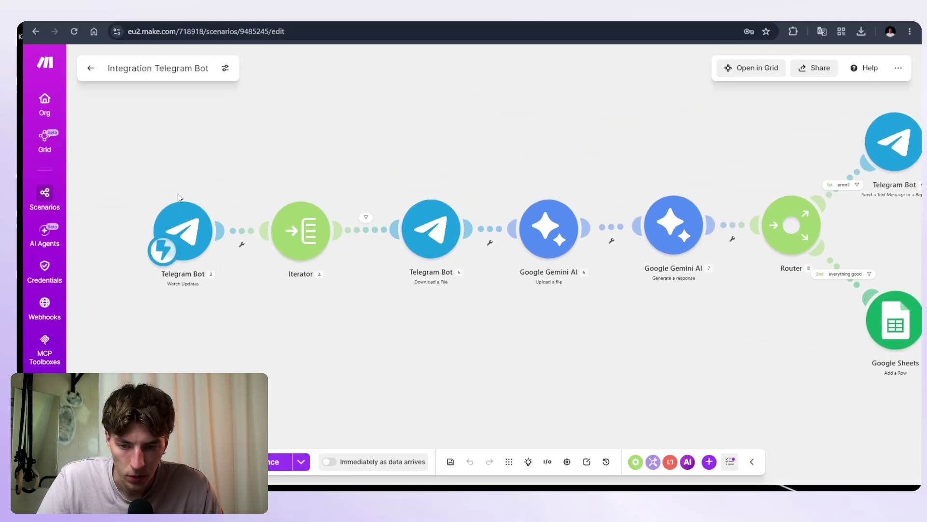
mouse_move(183, 230)
left_mouse_down()
mouse_move(338, 311)
mouse_move(176, 232)
left_mouse_up()
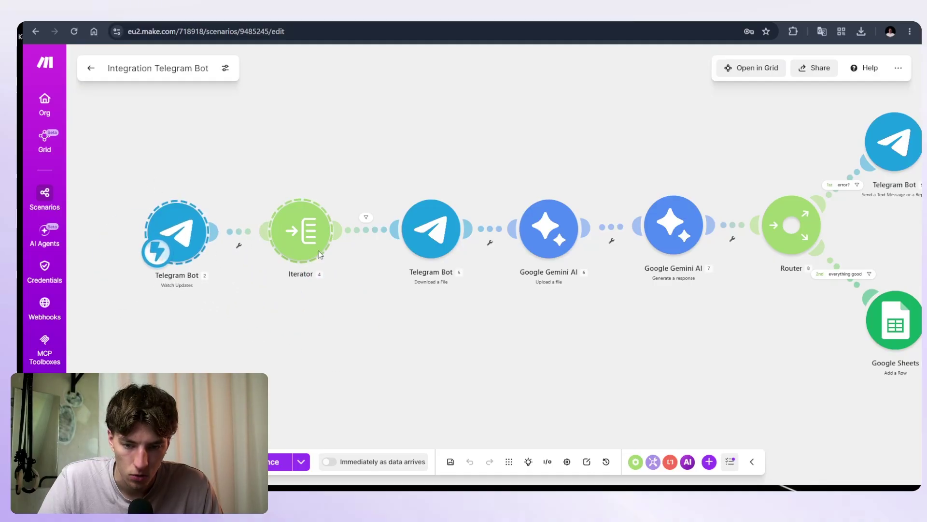
left_click_drag(300, 234, 196, 234)
left_click(194, 235)
Insert a Google Sheets Search Rows module between the Iterator and Download a File, using the "yotubube automation" spreadsheet from My Drive.
left_click(348, 304)
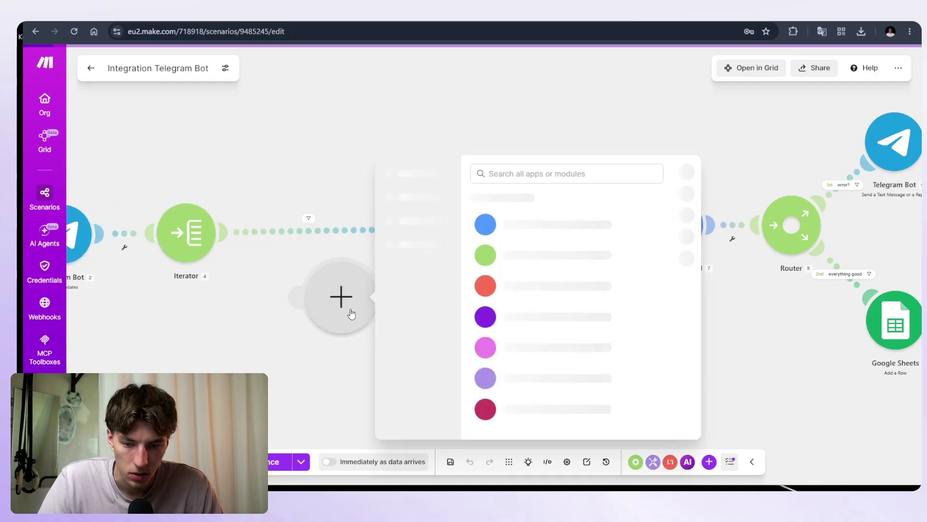
left_click(527, 288)
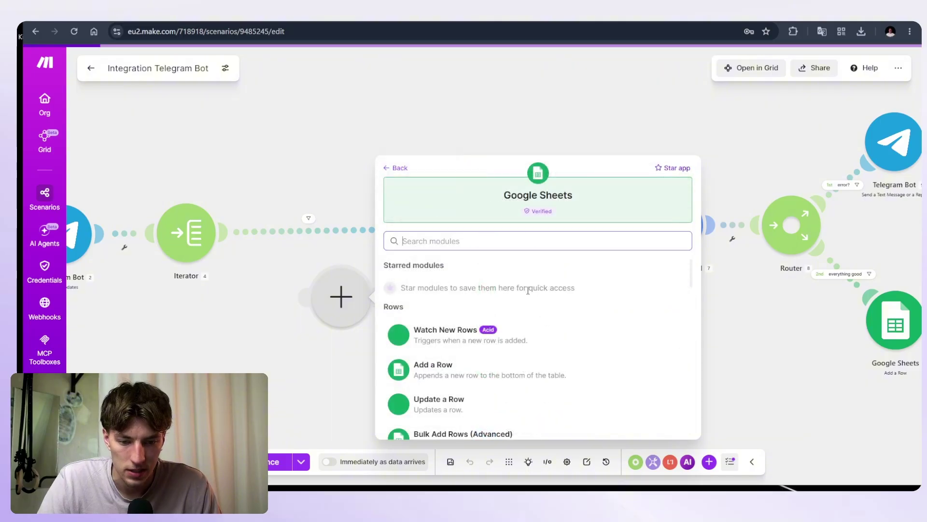
scroll(462, 366, "down", 1)
left_click(483, 379)
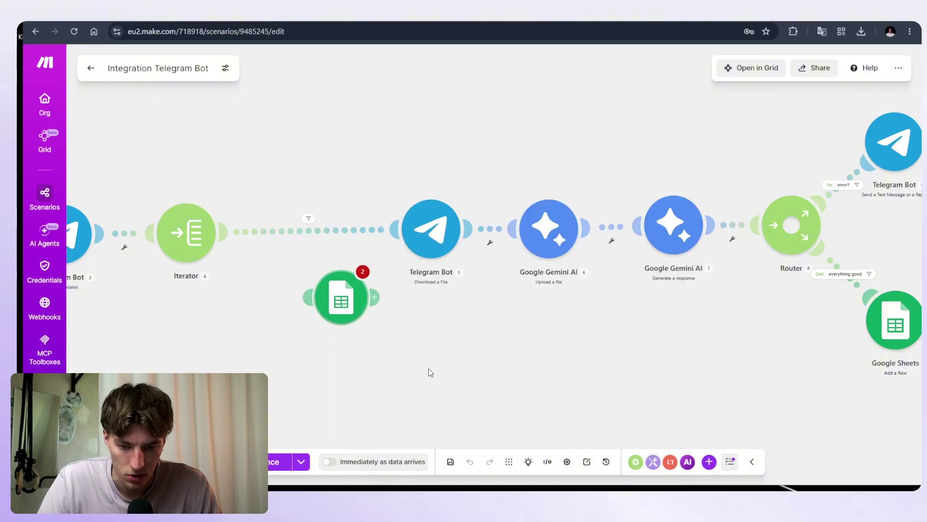
left_click(328, 251)
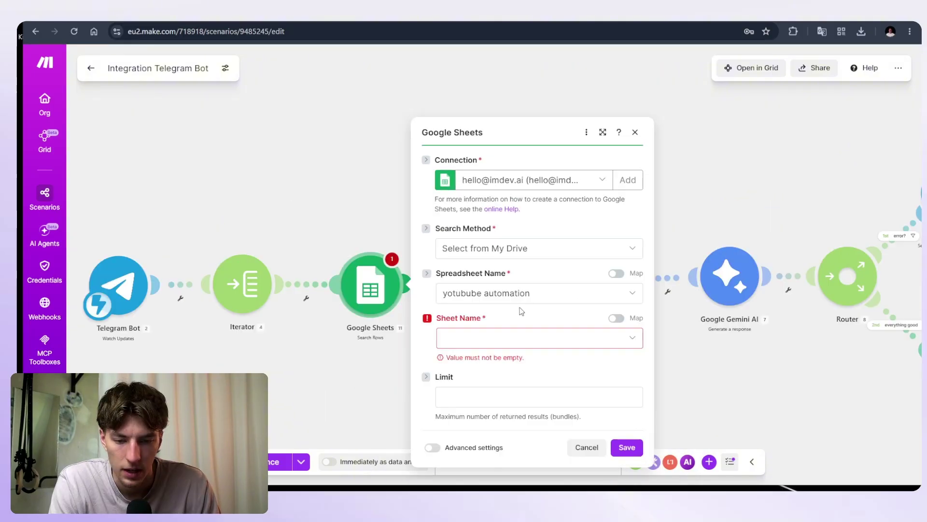
Set the Search Rows module's sheet to "log data" and its result limit to 1.
left_click(514, 341)
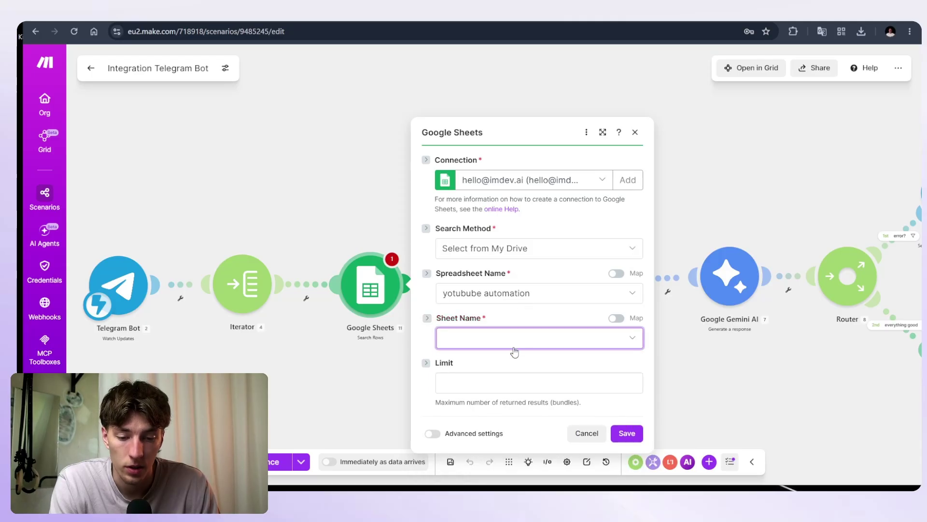
left_click(499, 381)
left_click(500, 386)
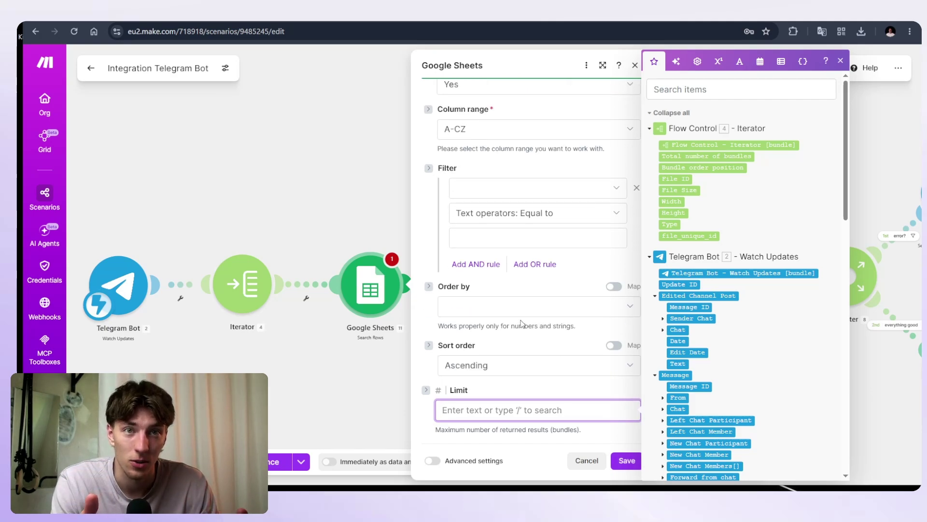
type("1")
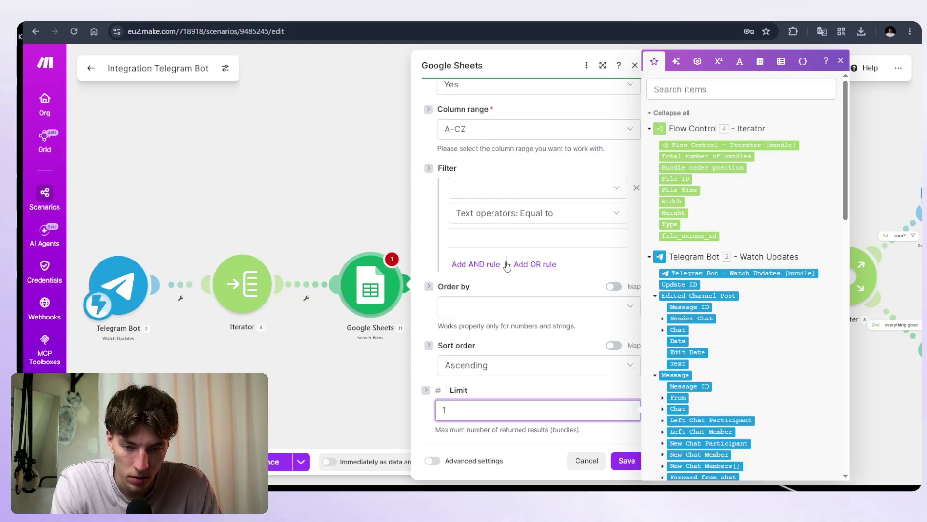
Set the Search Rows filter to File id (B) equal to the Iterator's file_unique_id and save the module.
scroll(506, 266, "up", 2)
left_click(505, 242)
left_click(484, 279)
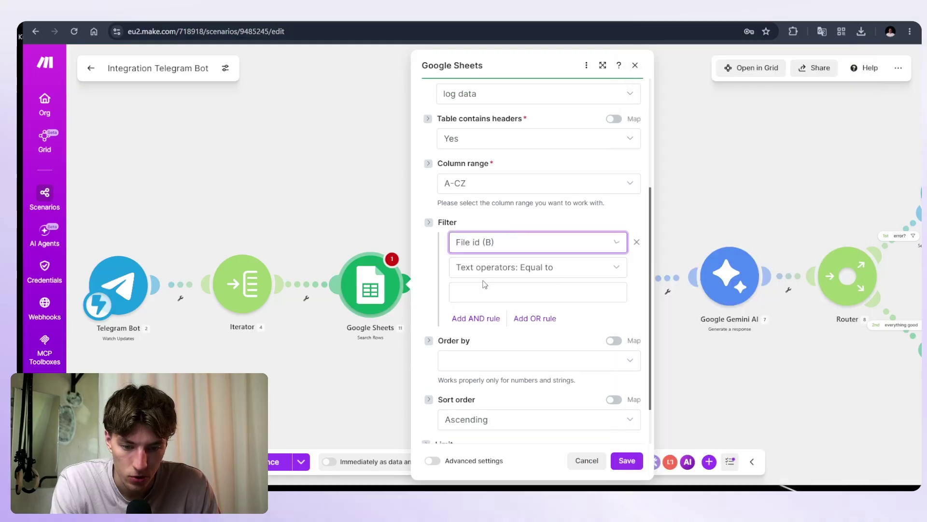
left_click(486, 293)
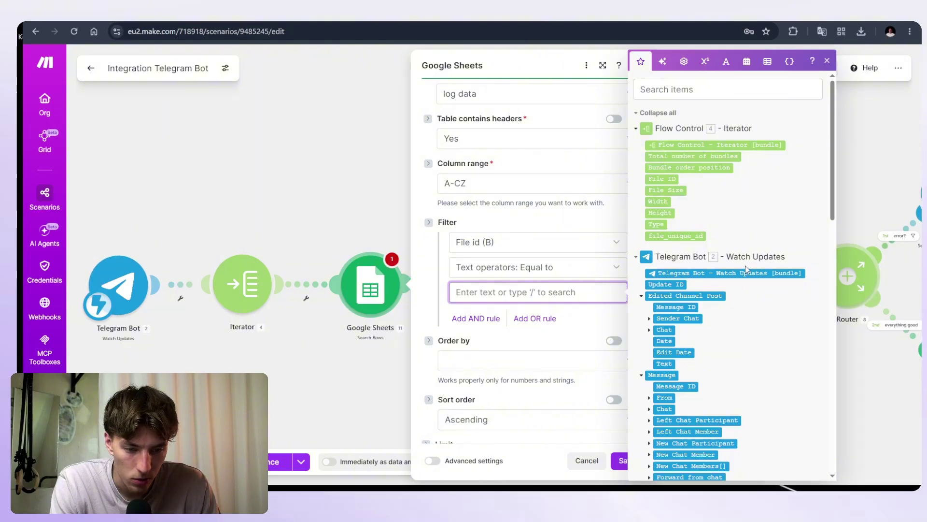
scroll(686, 193, "down", 3)
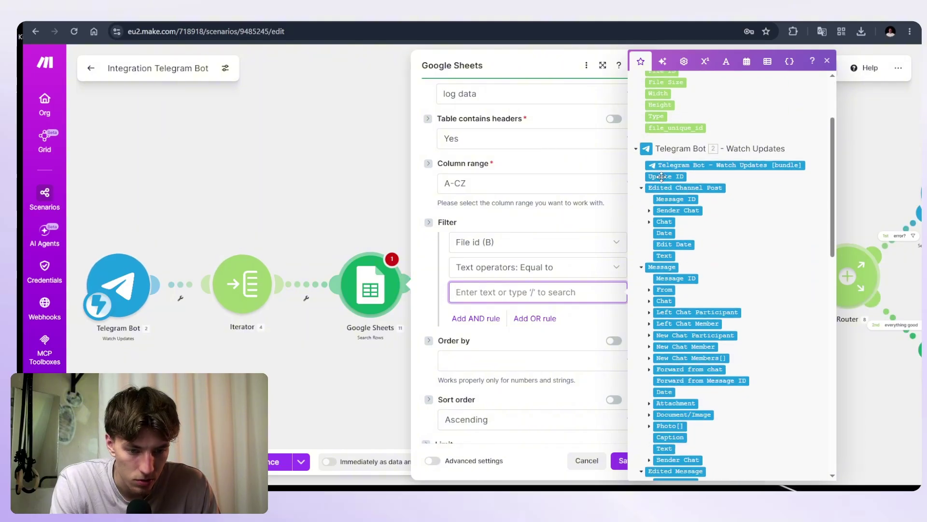
scroll(669, 218, "up", 3)
left_click(669, 236)
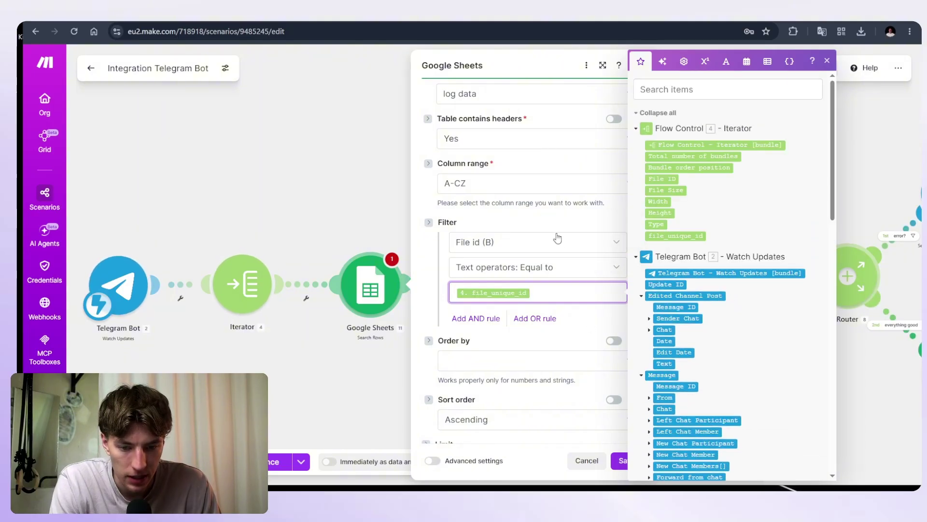
scroll(540, 283, "down", 1)
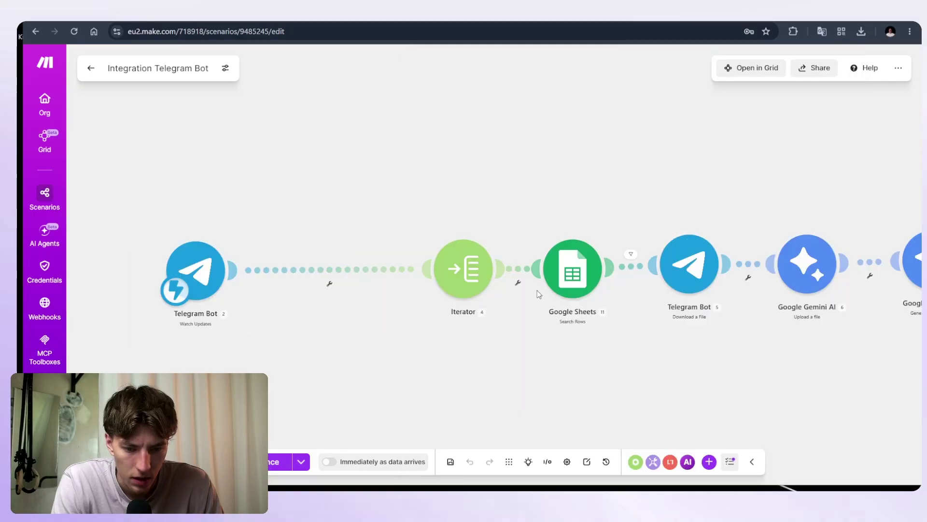
Unlink Search Rows and place it between Watch Updates and the Iterator, matching its File id filter to the message Photo[] file_unique_id.
right_click(516, 269)
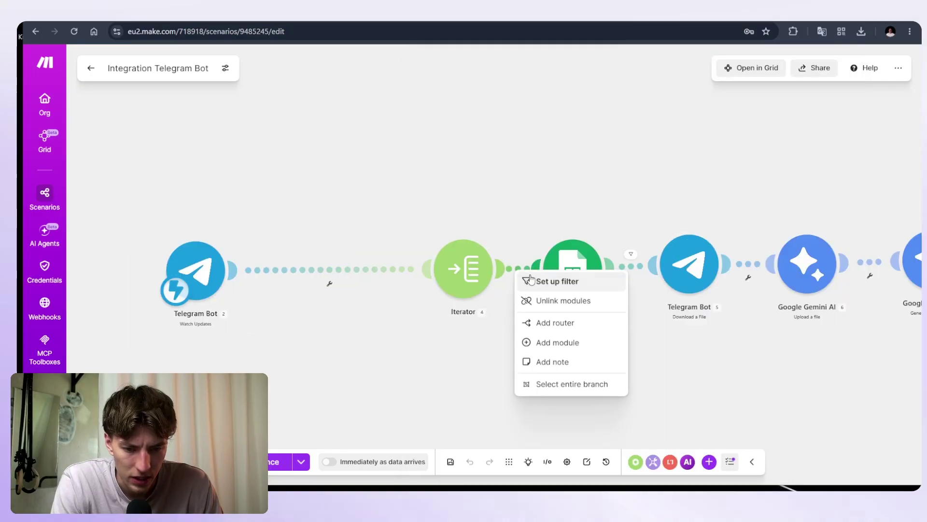
left_click(553, 301)
right_click(628, 265)
left_click(640, 298)
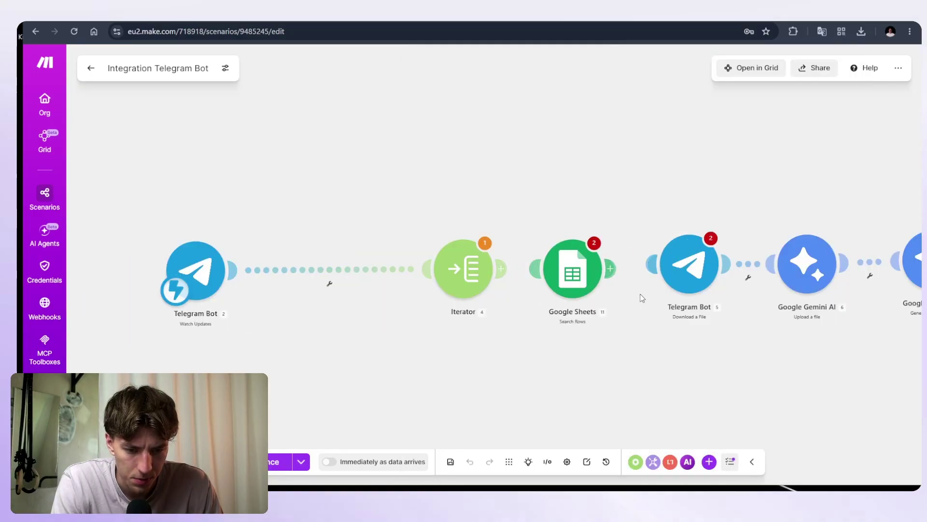
left_click_drag(578, 290, 337, 285)
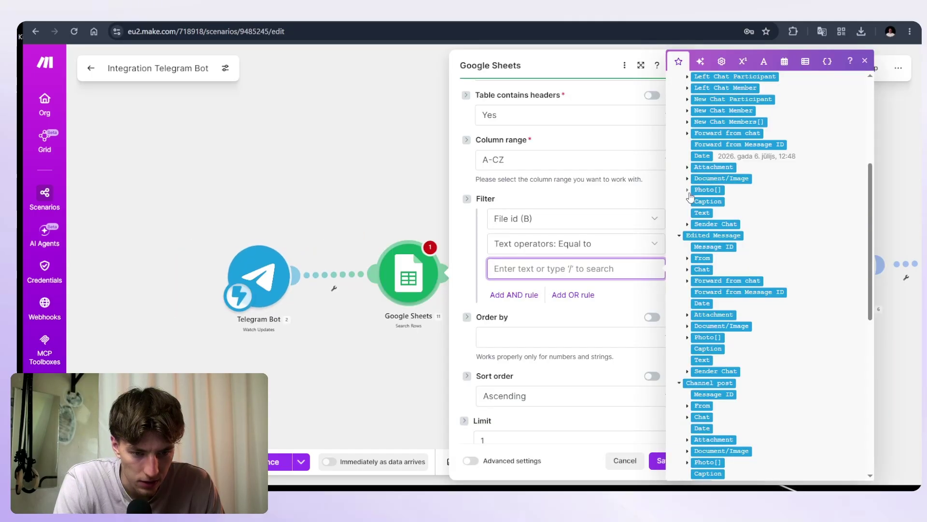
left_click(695, 190)
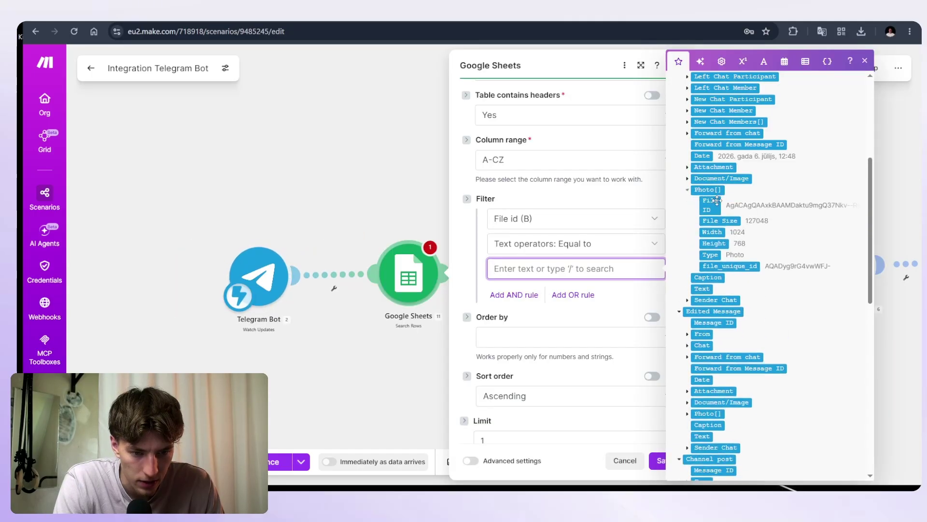
left_click(721, 267)
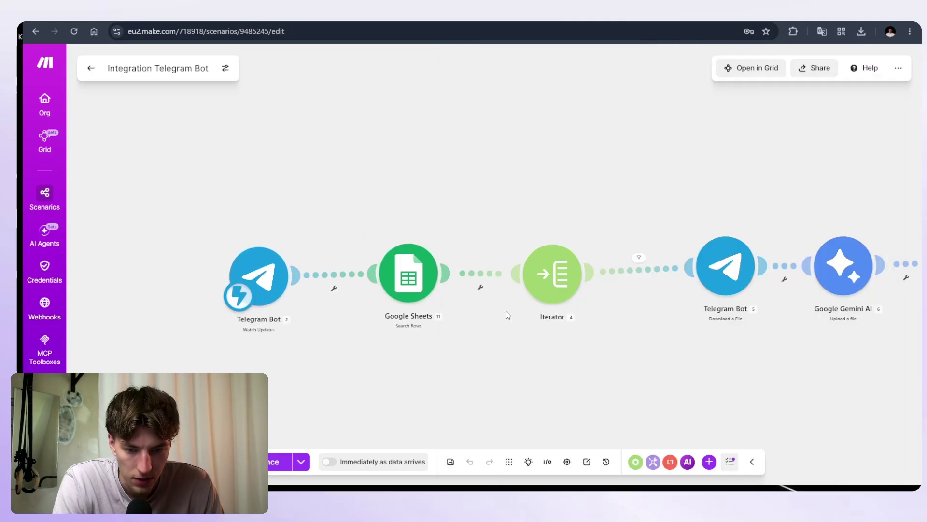
Add a filter labelled "equal?" between Search Rows and the Iterator requiring Total number of bundles equal to 0.
left_click(483, 289)
left_click(579, 276)
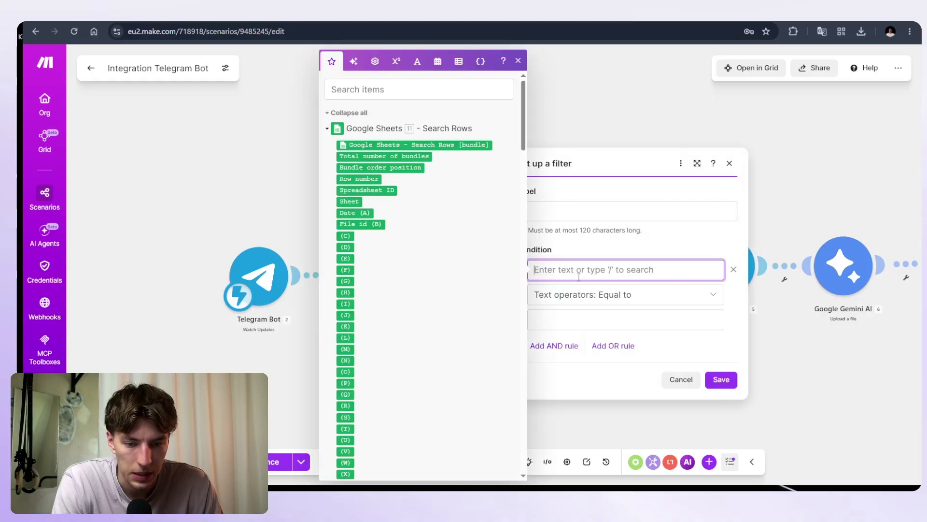
left_click(412, 155)
left_click(552, 319)
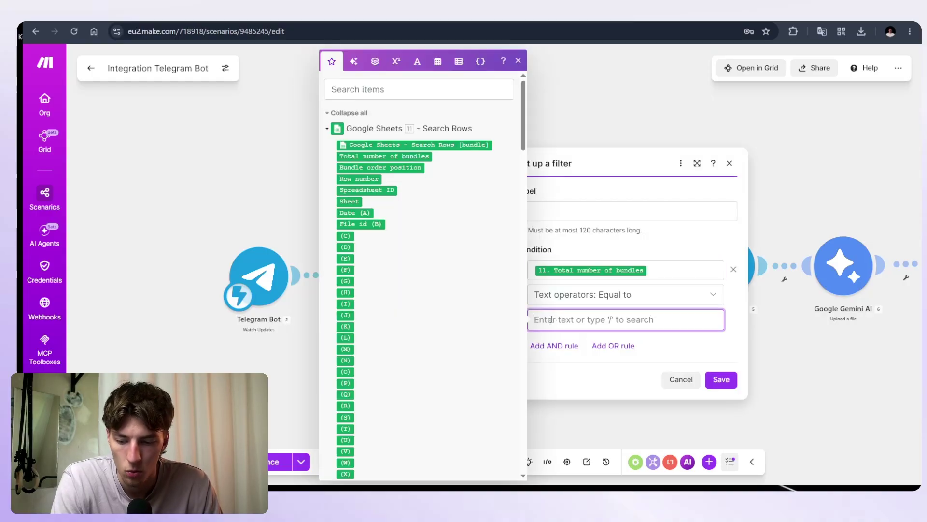
type("0")
left_click(720, 380)
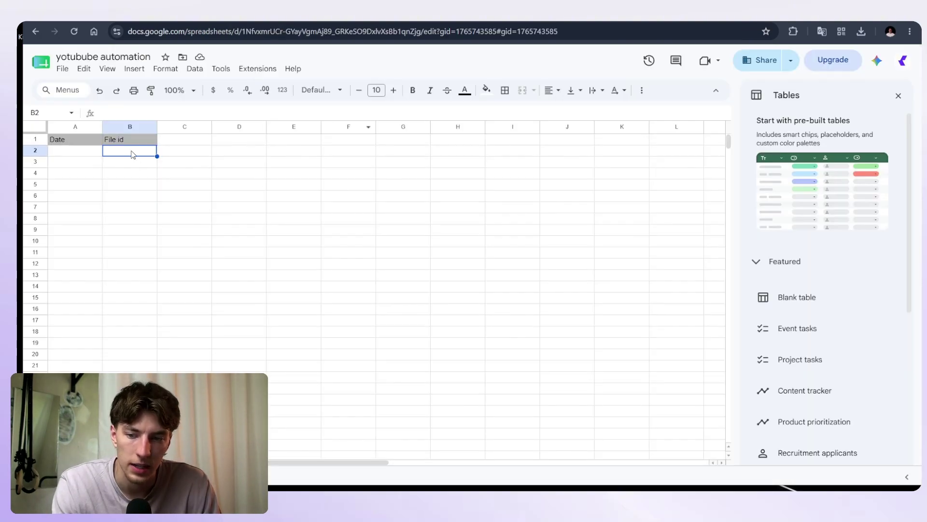
Review the File id column in the log data sheet and the condition of the scenario's "equal?" filter.
left_click(130, 162)
double_click(131, 149)
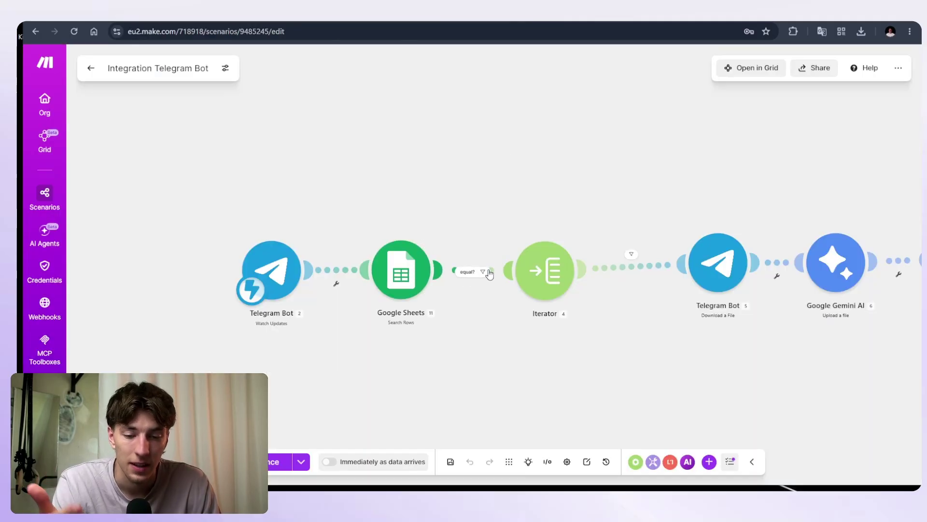
left_click(471, 275)
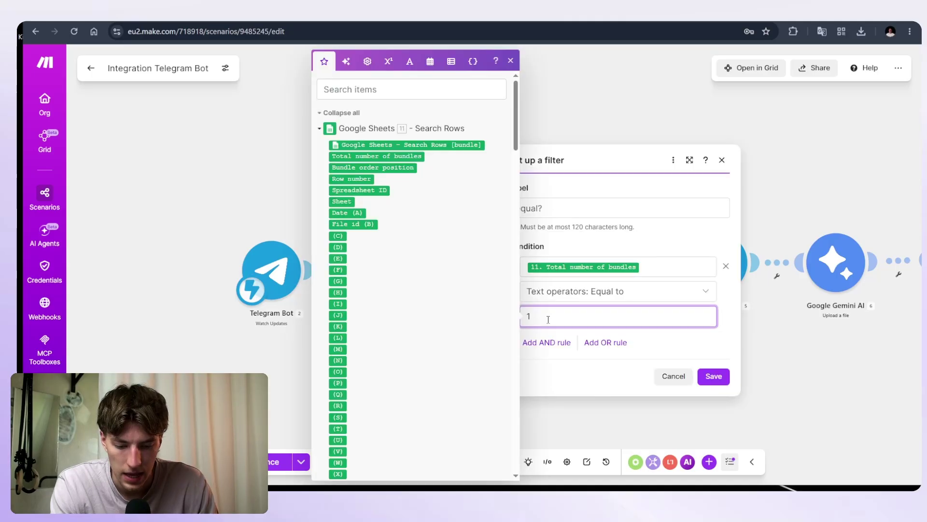
left_click(712, 377)
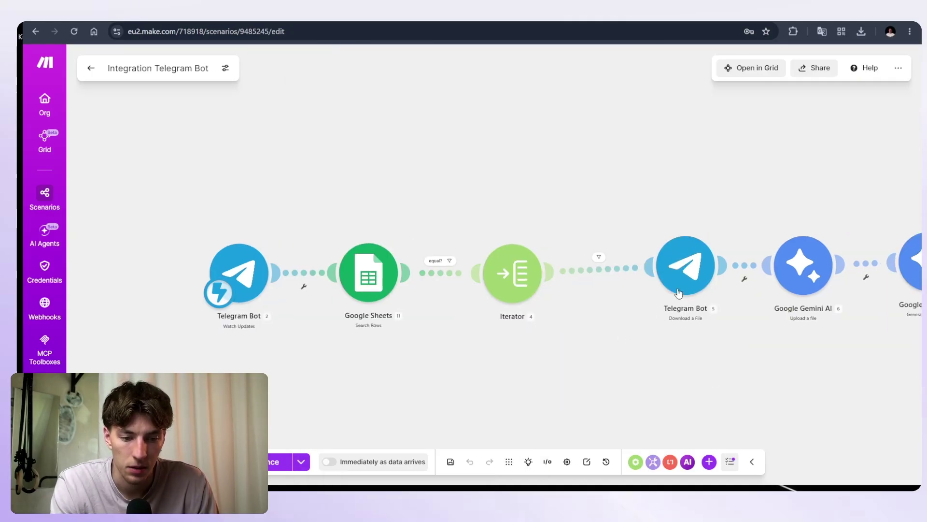
Line up the Download a File module with the Iterator and run the scenario once.
left_click_drag(679, 292, 658, 300)
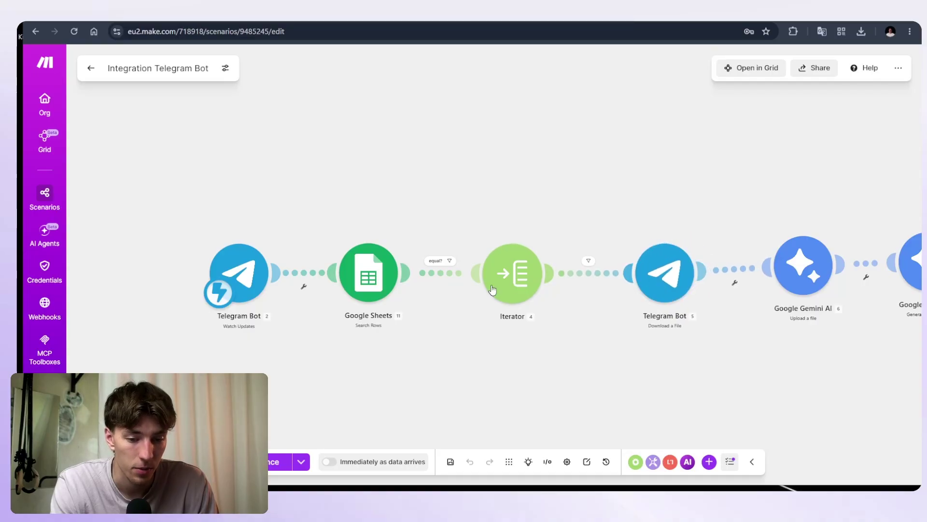
left_click_drag(636, 201, 709, 179)
left_click(261, 461)
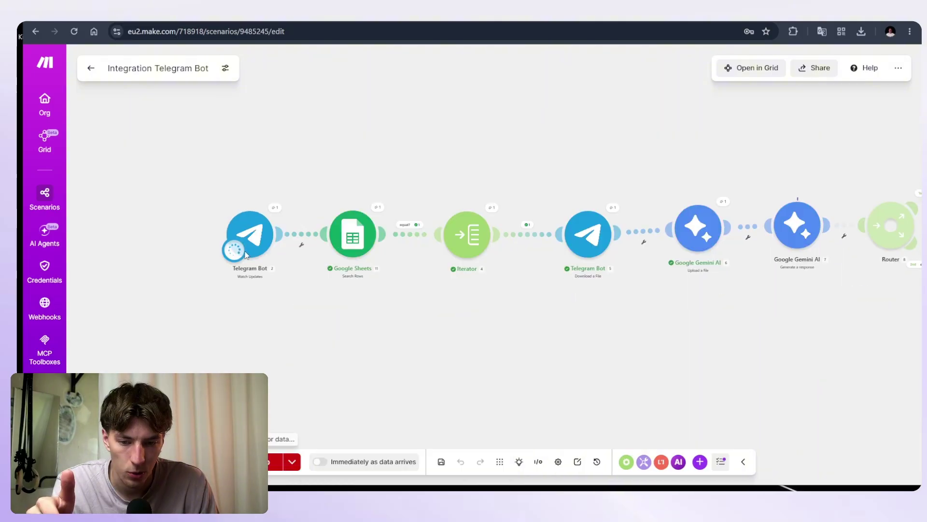
Check the log data sheet in Google Sheets, then switch to Telegram and resend the Alpha consignment-note photo to the "youtube test" group.
left_click(260, 15)
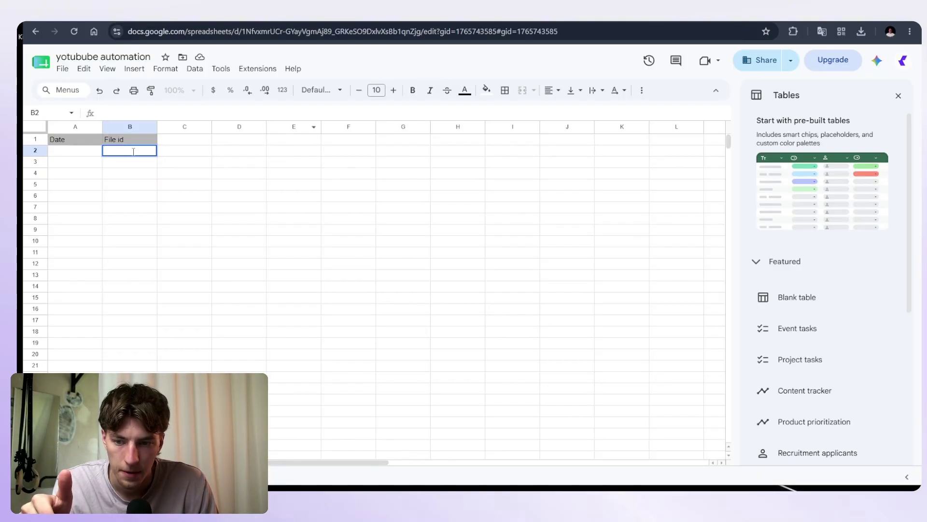
left_click(116, 184)
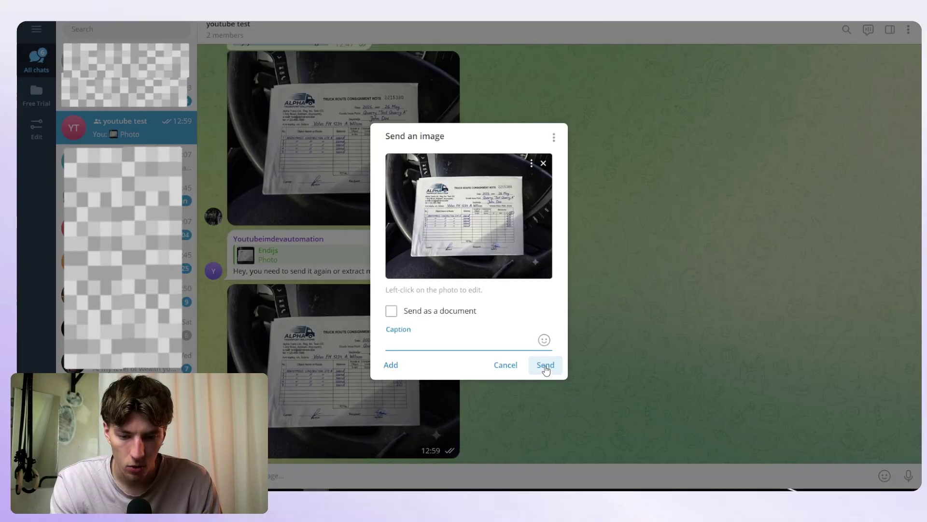
left_click(544, 364)
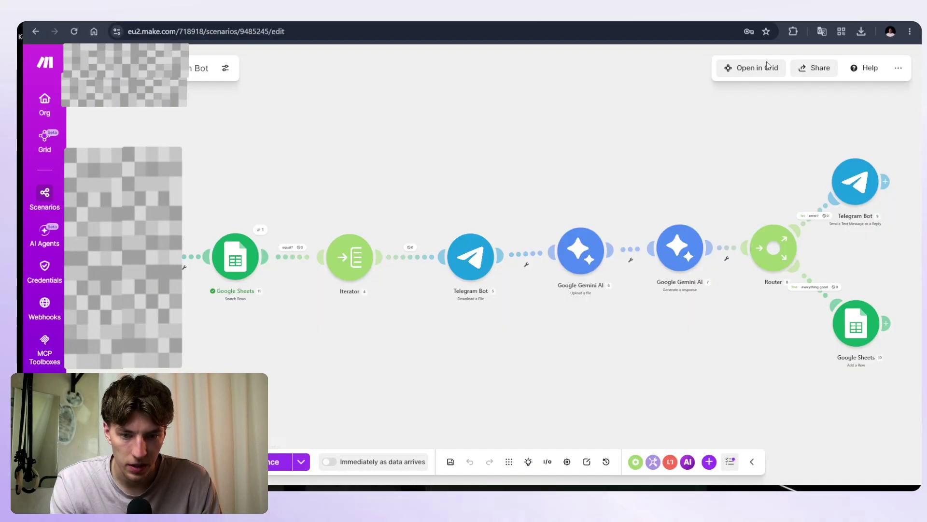
Examine how the "equal?" filter and downstream modules handled the resent photo, and check the spreadsheet's logged data.
scroll(277, 256, "up", 4)
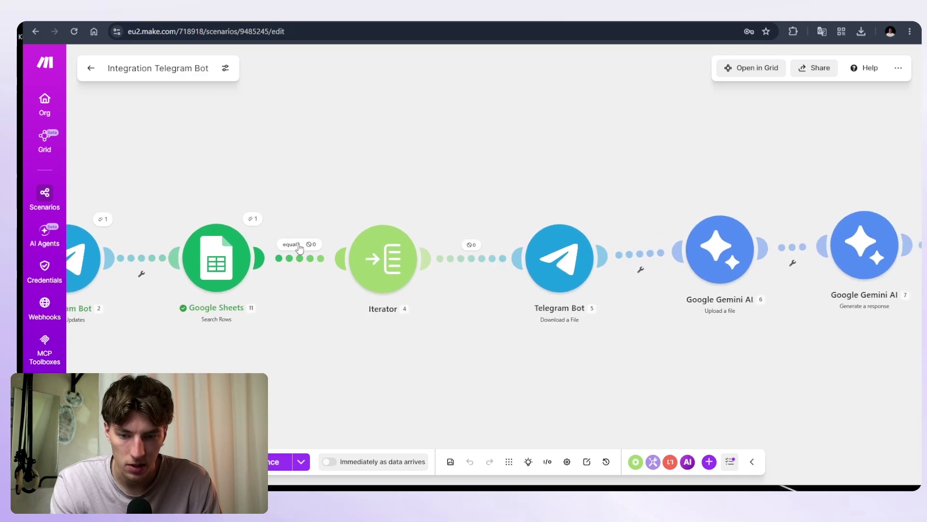
left_click(300, 246)
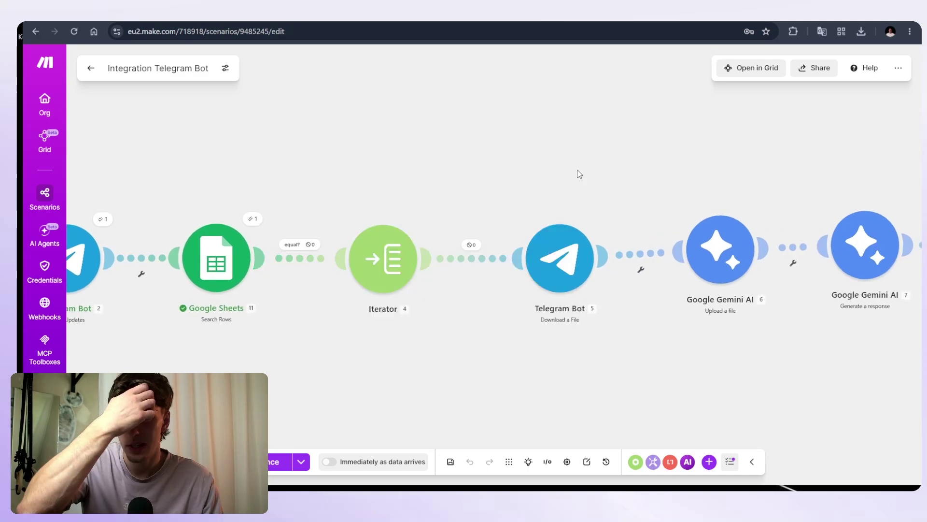
left_click_drag(579, 172, 489, 161)
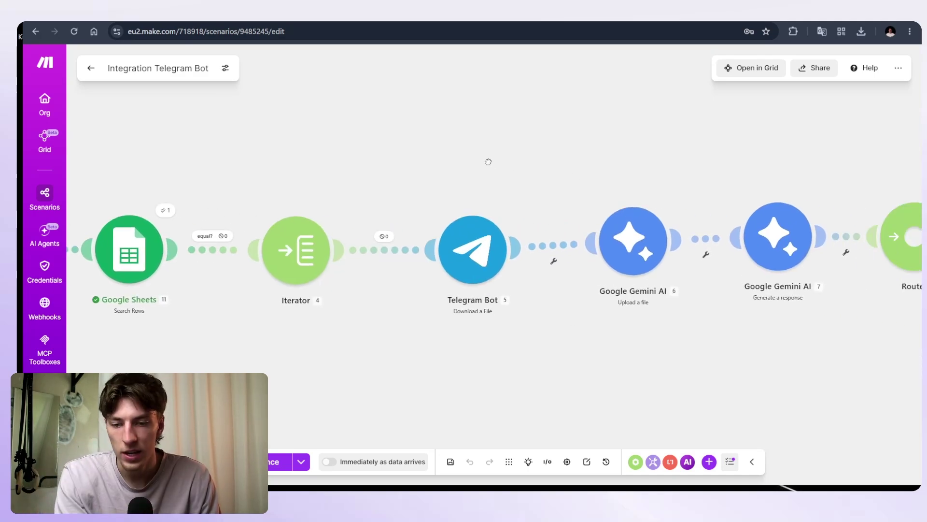
scroll(491, 163, "down", 3)
scroll(648, 331, "right", 10)
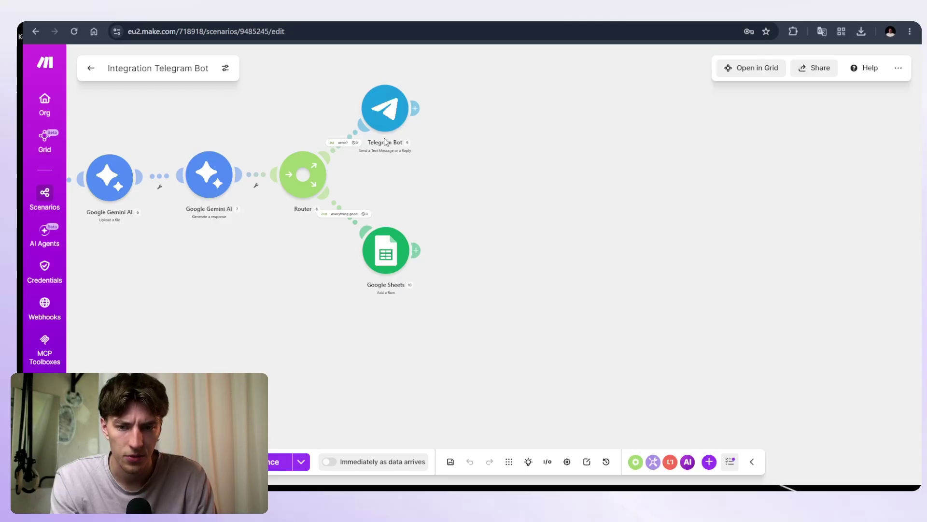
key("ctrl+Tab")
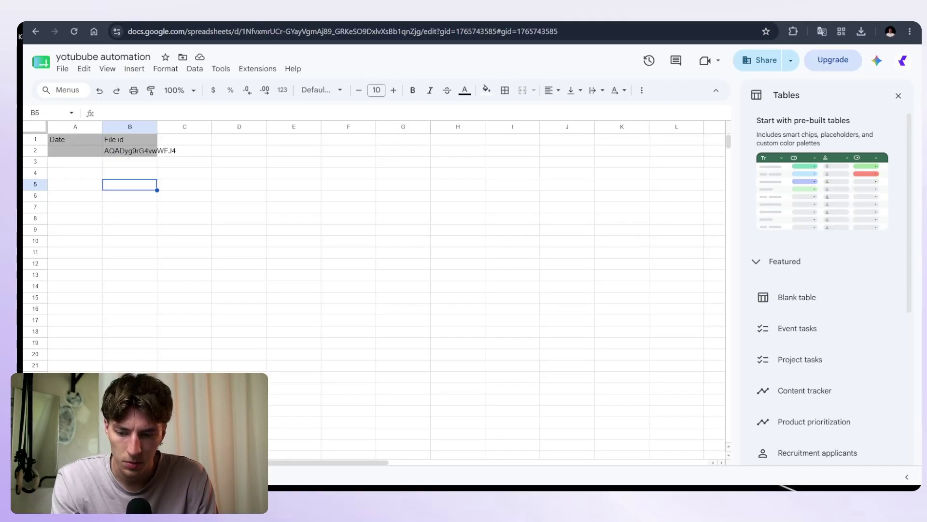
left_click(99, 476)
key("ctrl+shift+Tab")
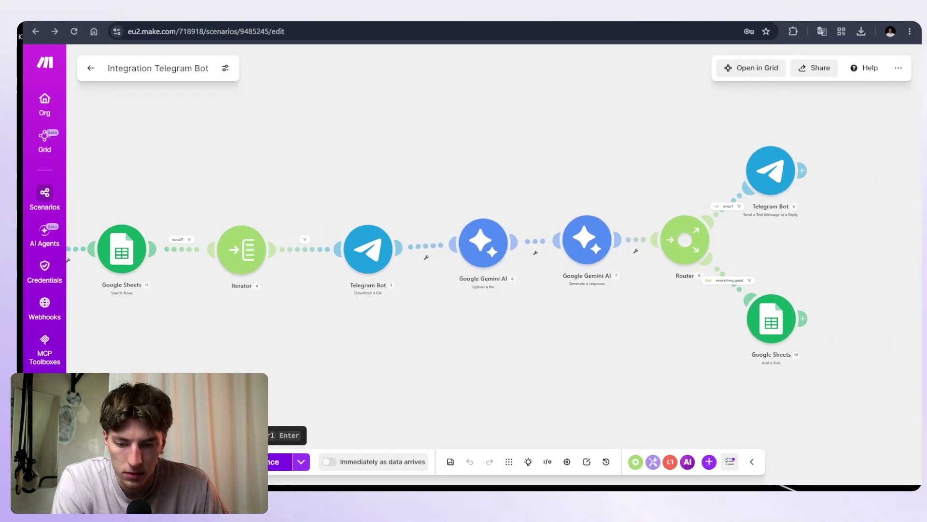
Run the scenario once, then switch to Telegram and send the General Contracting Ltd. route sheet photo to the "youtube test" group.
left_click(259, 462)
left_click(316, 489)
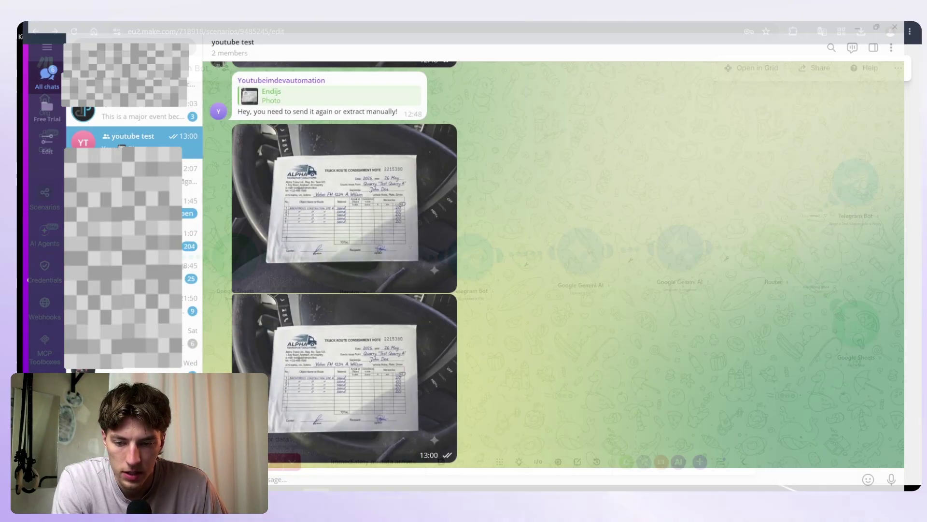
left_click(211, 476)
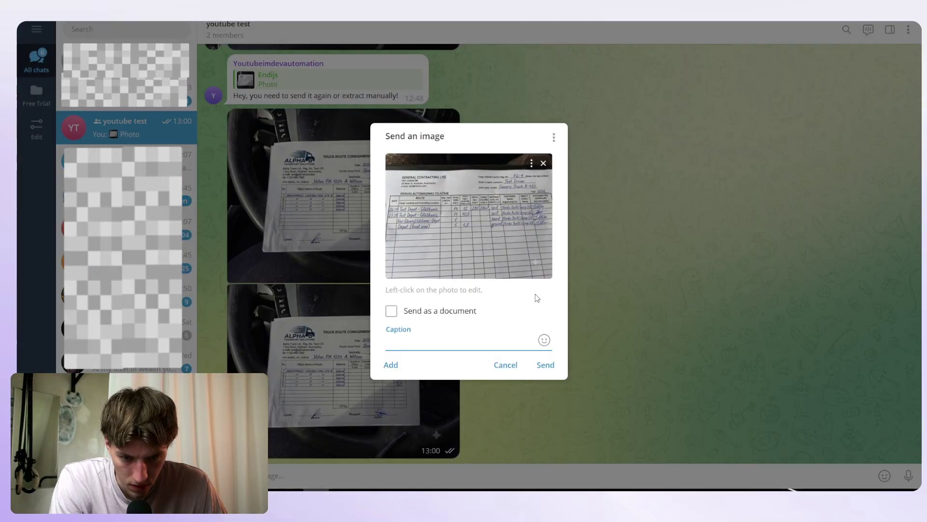
left_click(545, 367)
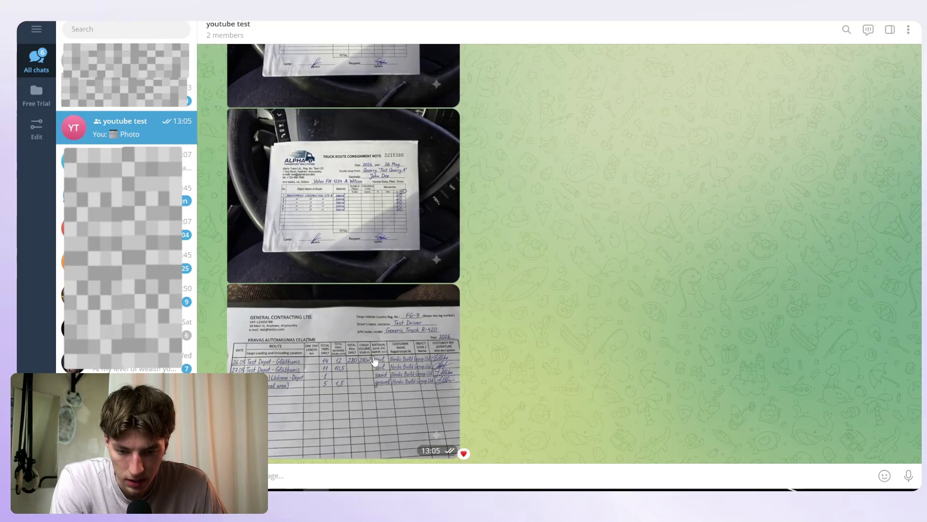
Follow the scenario run and view the sent route sheet photo at full size in Telegram to read its table.
left_click(880, 21)
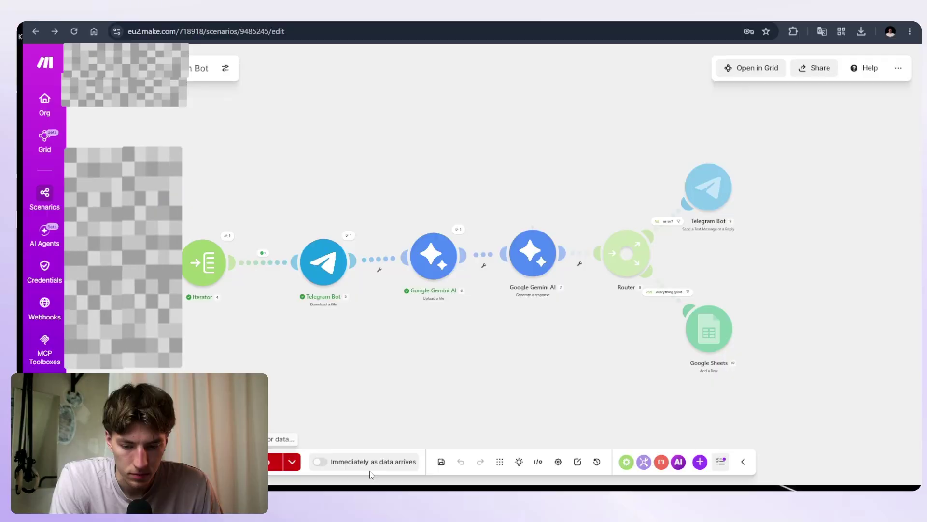
left_click(317, 494)
left_click(334, 425)
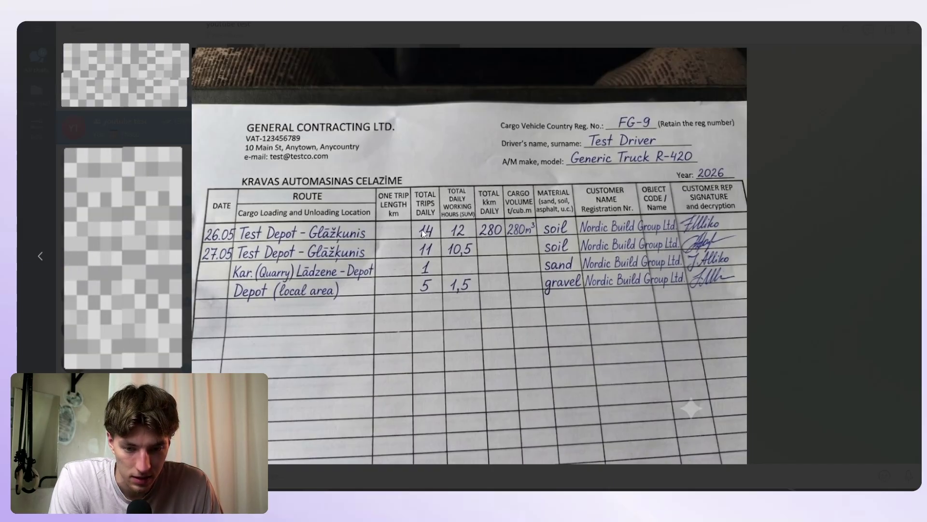
key("Escape")
left_click(317, 493)
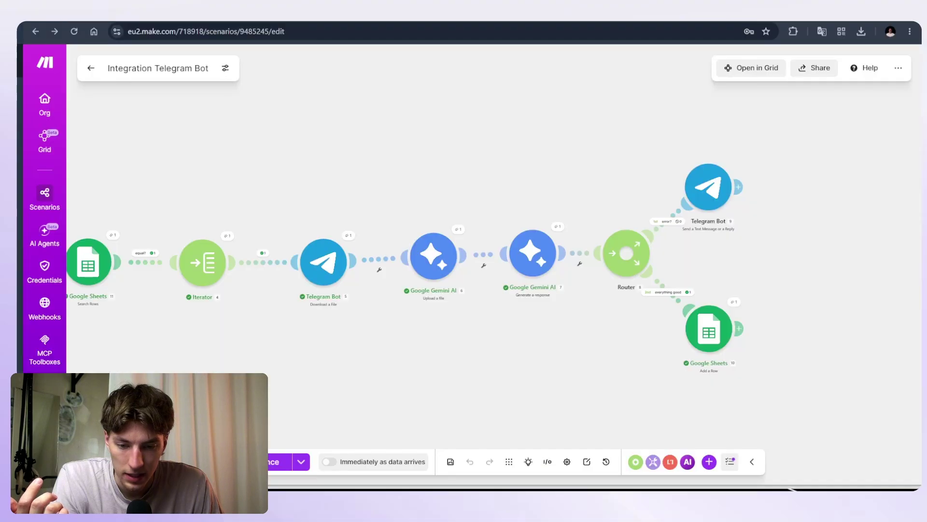
Open the run output of the Gemini Generate a response module and inspect the Date, Material name and Amount in its Result.
left_click_drag(558, 321, 325, 304)
left_click(313, 186)
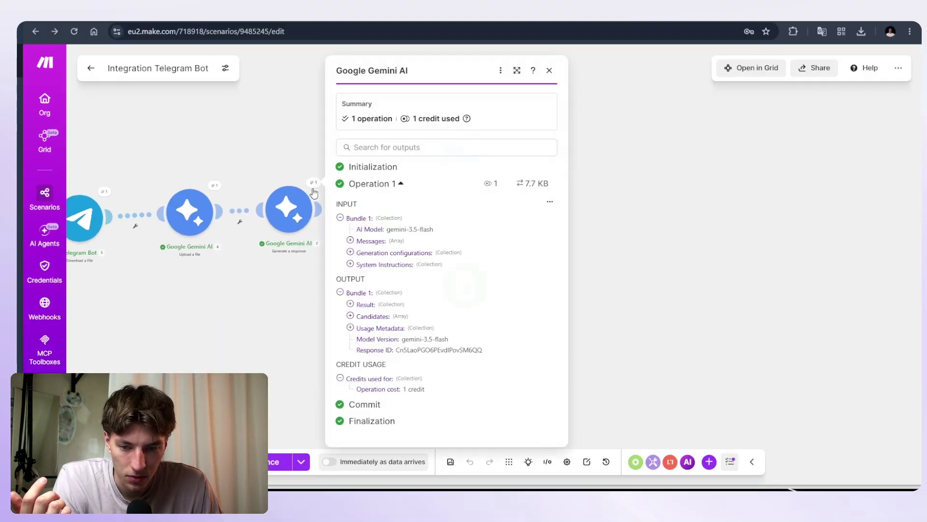
left_click(351, 304)
scroll(387, 308, "down", 2)
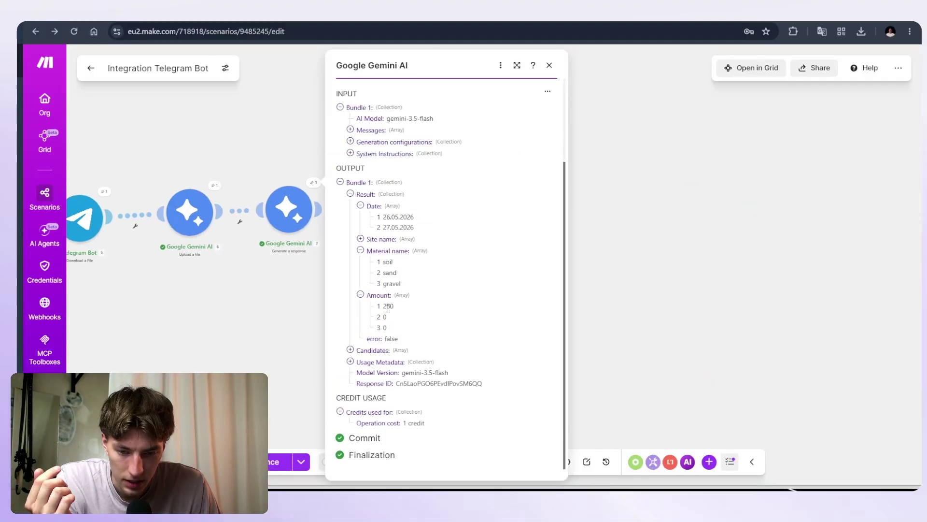
Review the amount-calculation instructions in the prompt text of the Gemini Generate a response module and save its settings.
left_click_drag(385, 306, 396, 309)
left_click(393, 277)
left_click(213, 341)
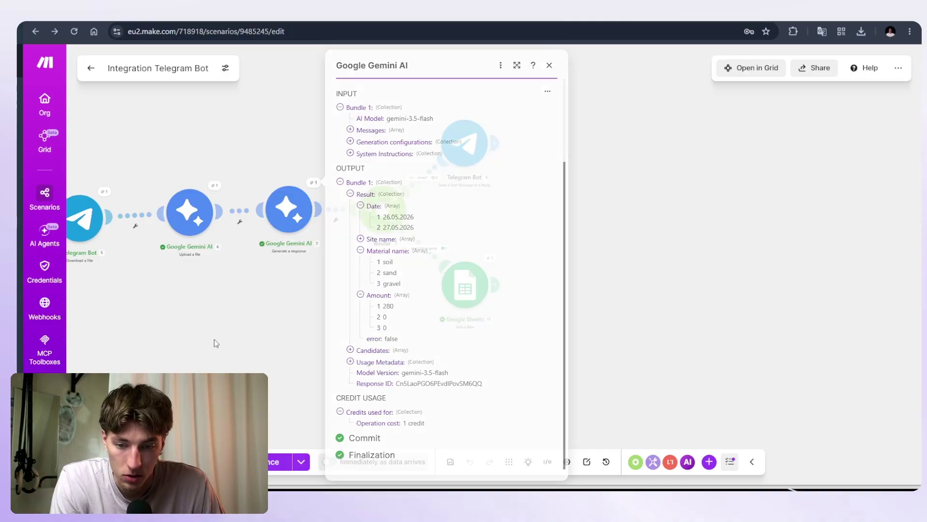
left_click_drag(250, 341, 384, 337)
left_click(428, 220)
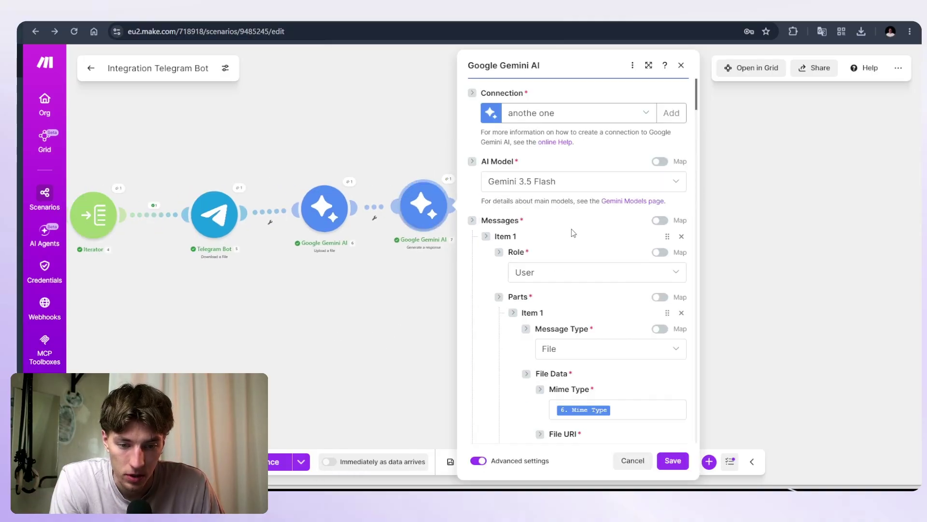
scroll(571, 233, "down", 3)
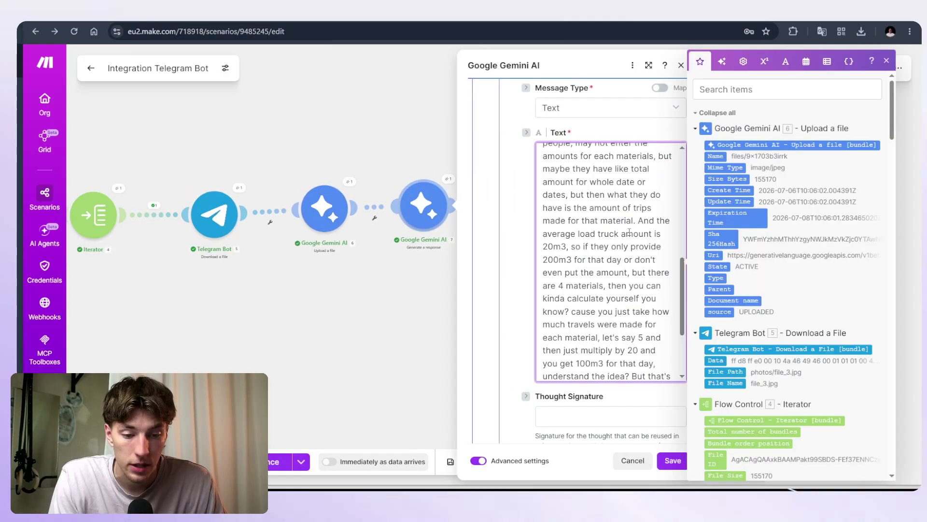
scroll(629, 233, "down", 3)
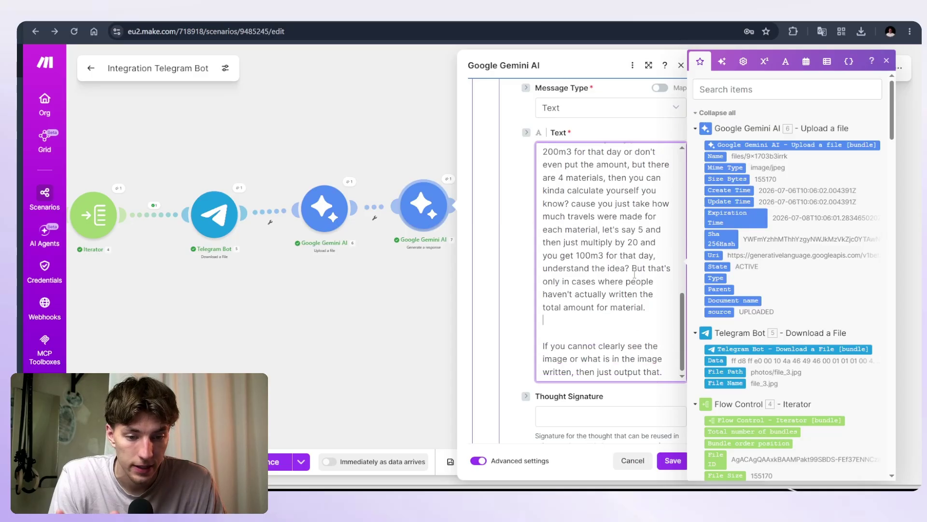
scroll(633, 282, "up", 1)
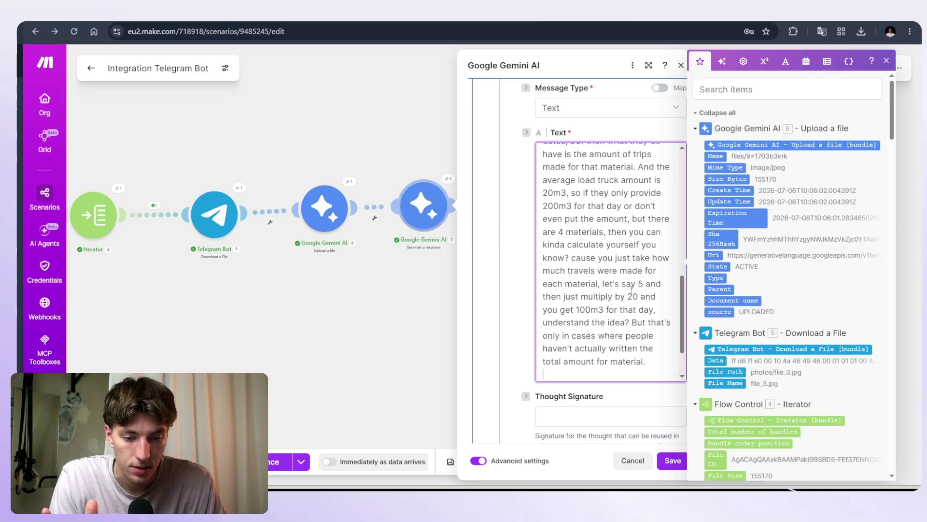
left_click(671, 460)
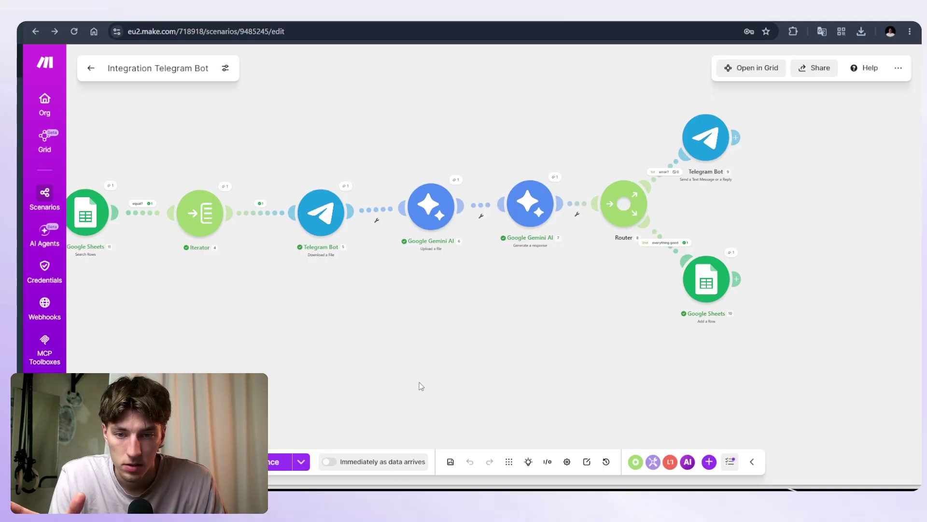
In the yotubube automation spreadsheet, delete the latest logged file id from cell B4 of the log data sheet.
key("ctrl+Tab")
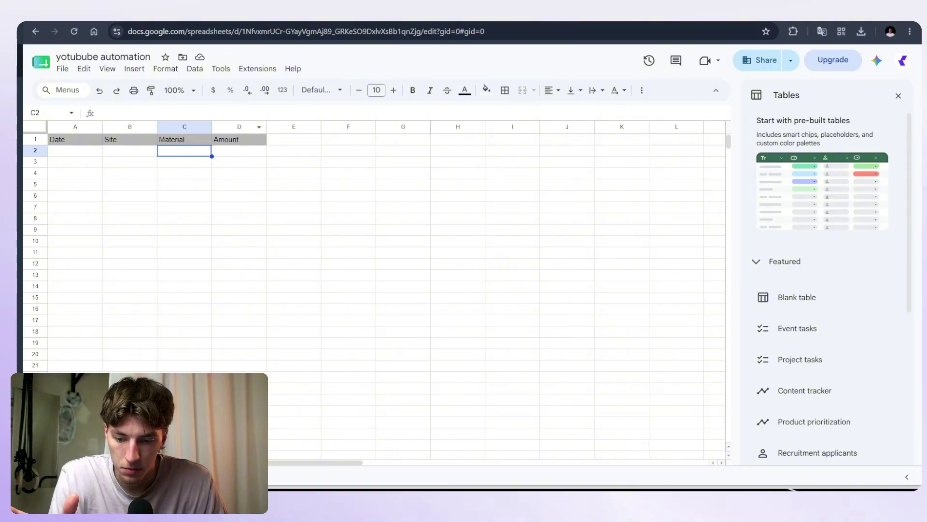
key("alt+Down")
left_click(137, 175)
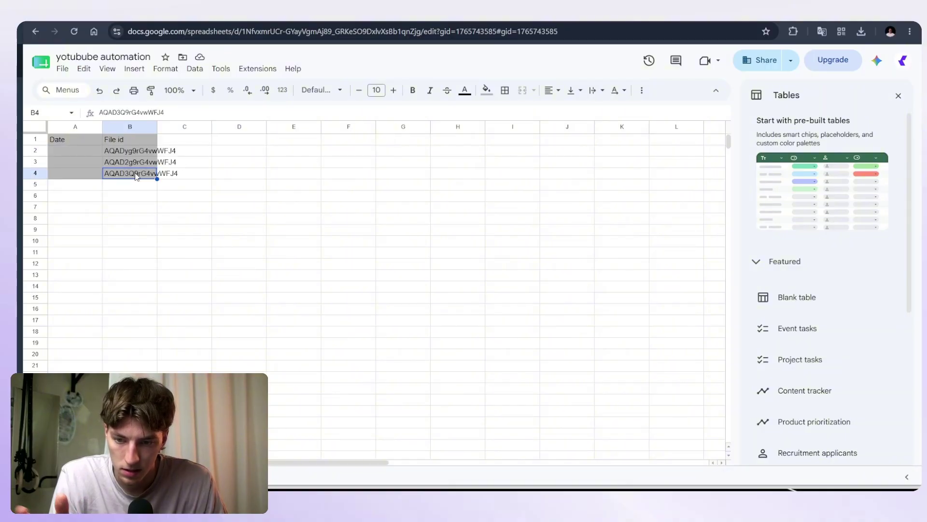
key("Delete")
left_click(184, 207)
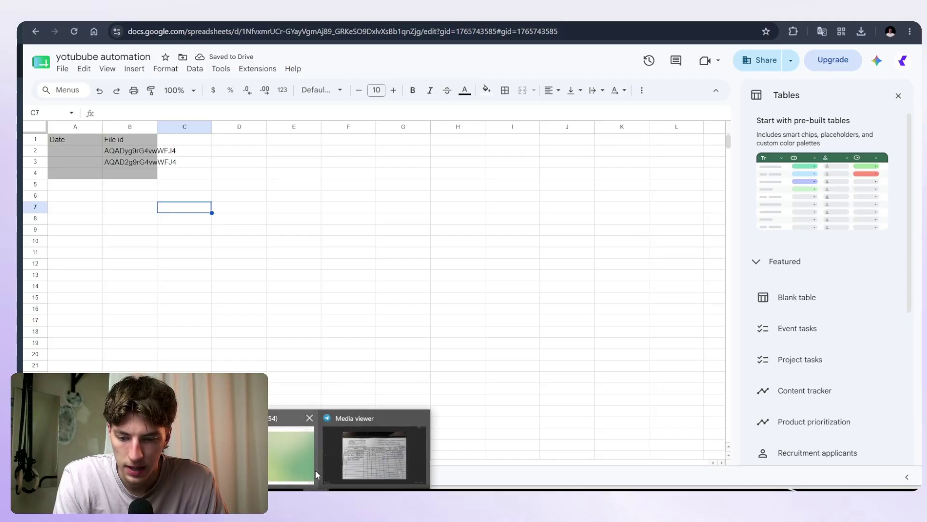
Run the scenario once using the existing webhook data and compare Gemini's extracted values with the route sheet photo.
left_click(314, 469)
left_click(263, 462)
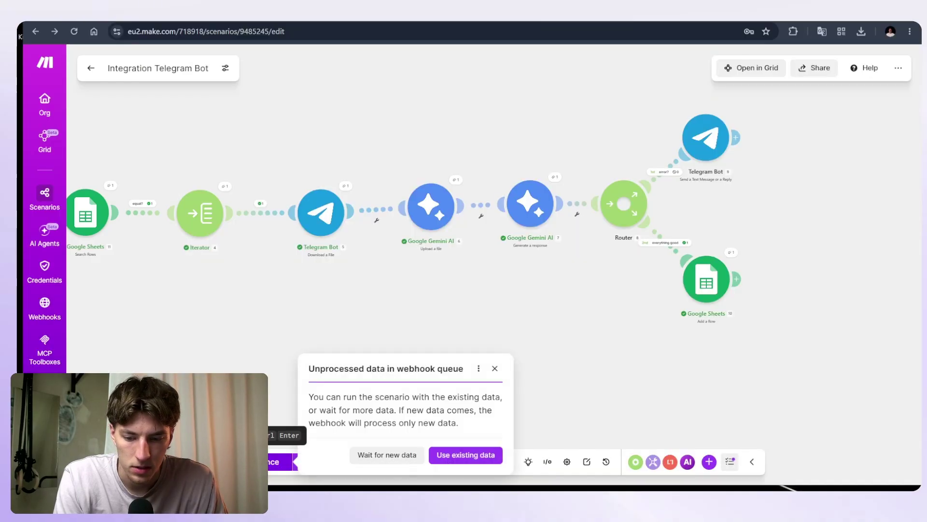
left_click(456, 455)
scroll(671, 326, "down", 2)
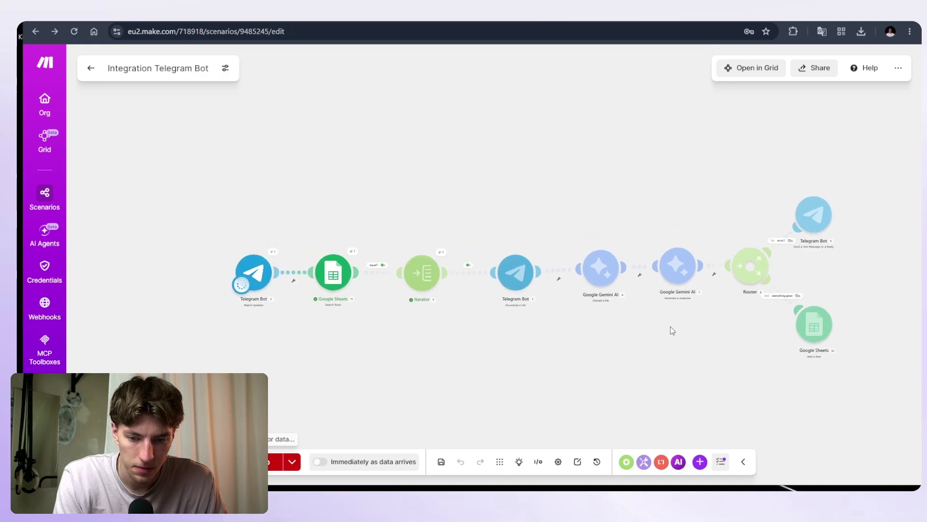
left_click(675, 265)
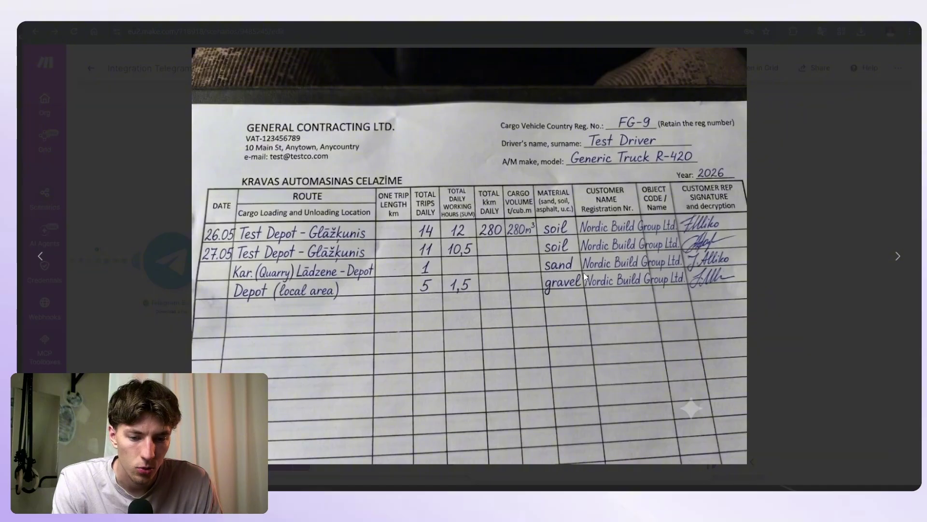
key("Escape")
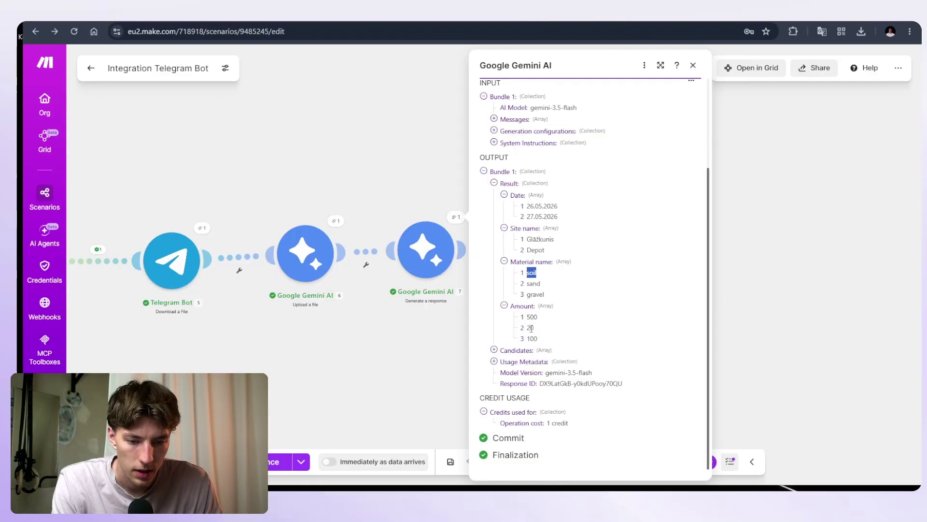
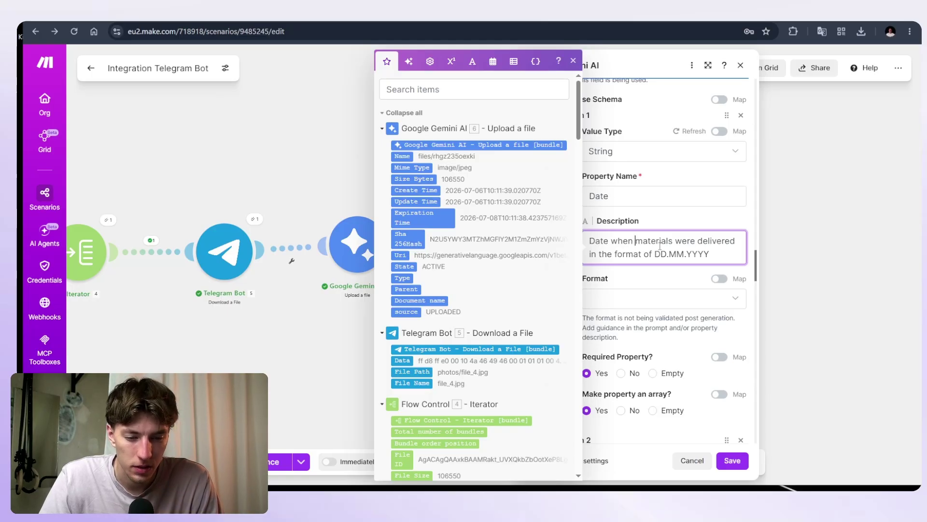
Add "each" before "materials" and insert "to the site" in the Date property's description of Gemini's response schema.
type("each")
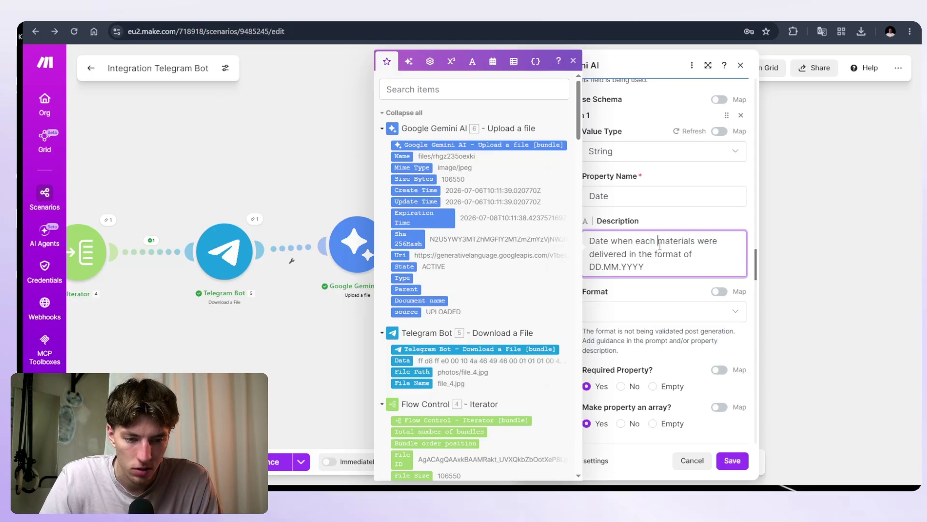
left_click(638, 254)
type("to the site")
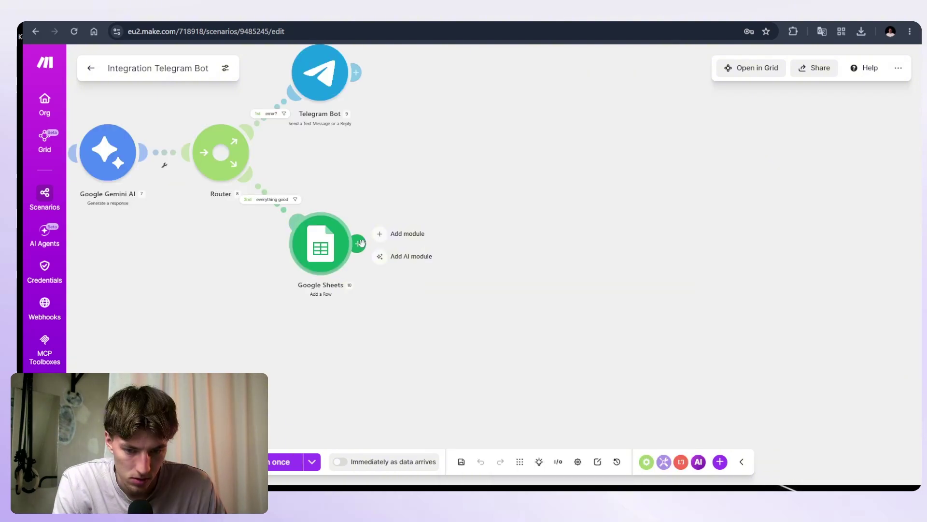
Add a Flow Control Iterator after the Google Sheets Add a Row module, mapping its array to Gemini's Result Material name[].
left_click(435, 243)
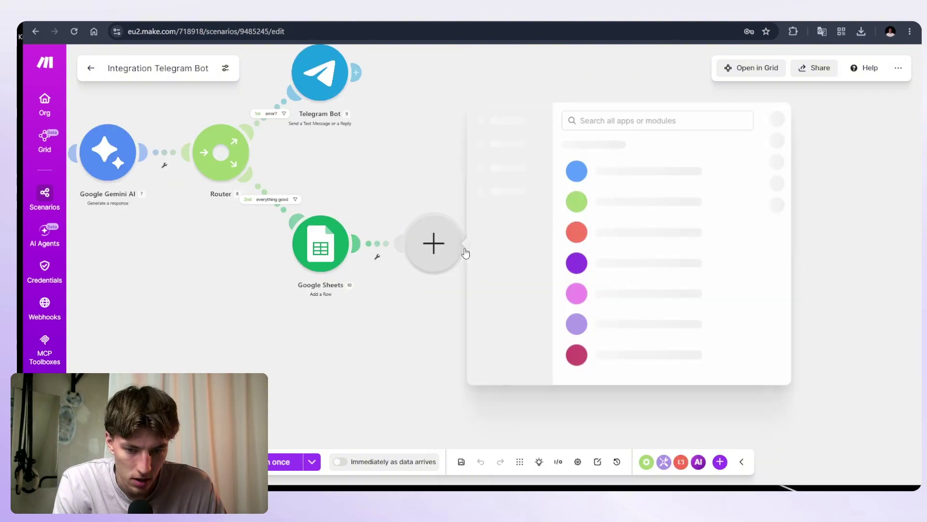
scroll(625, 234, "down", 1)
left_click(632, 261)
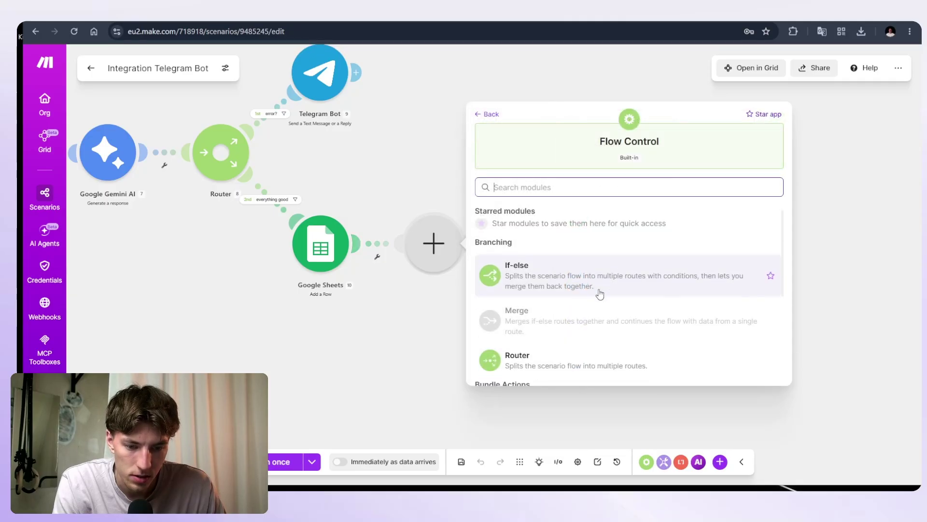
scroll(598, 292, "down", 3)
left_click(586, 251)
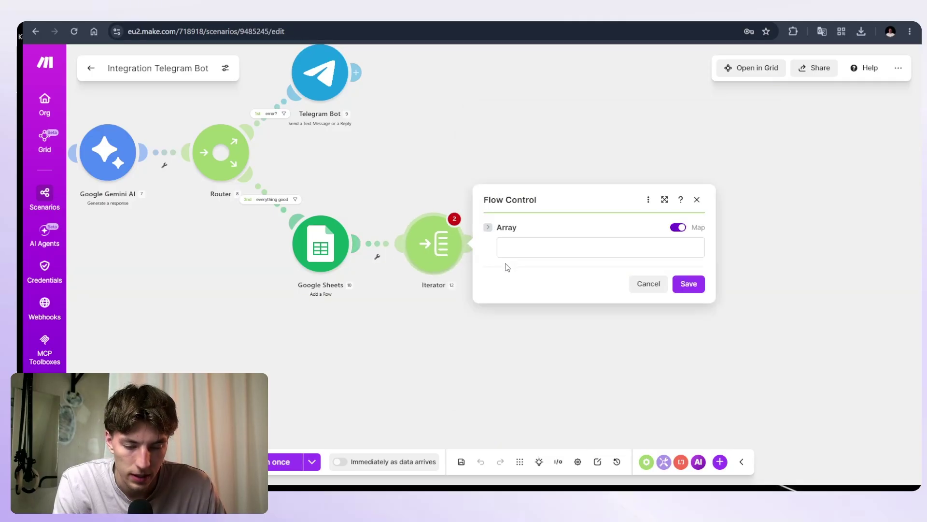
left_click(543, 247)
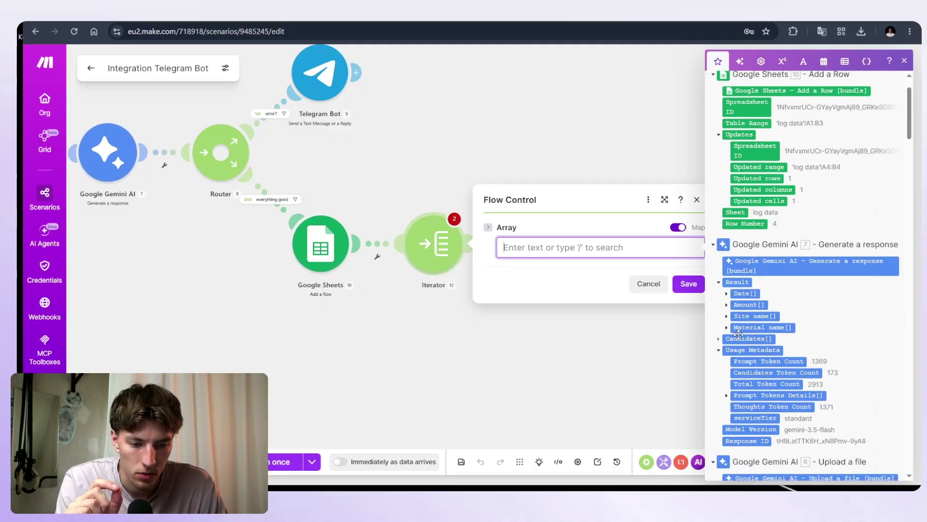
left_click(756, 327)
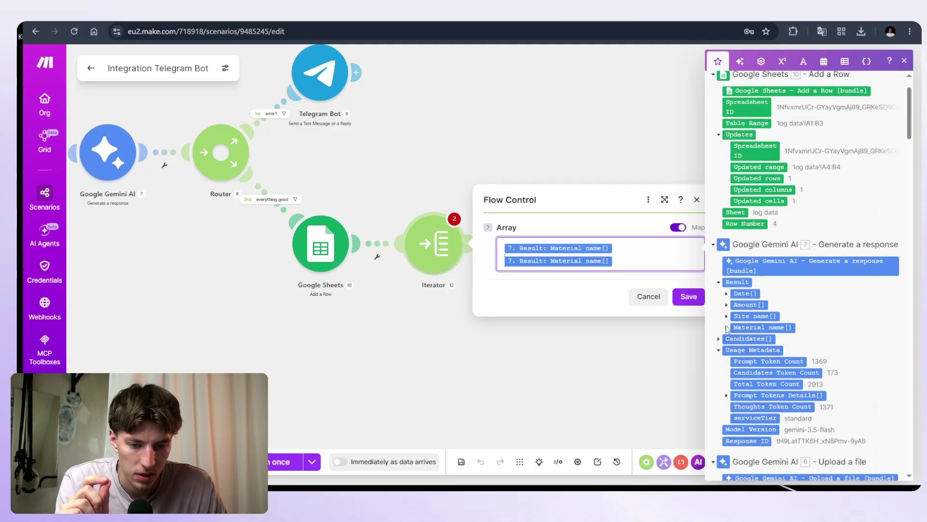
left_click(689, 294)
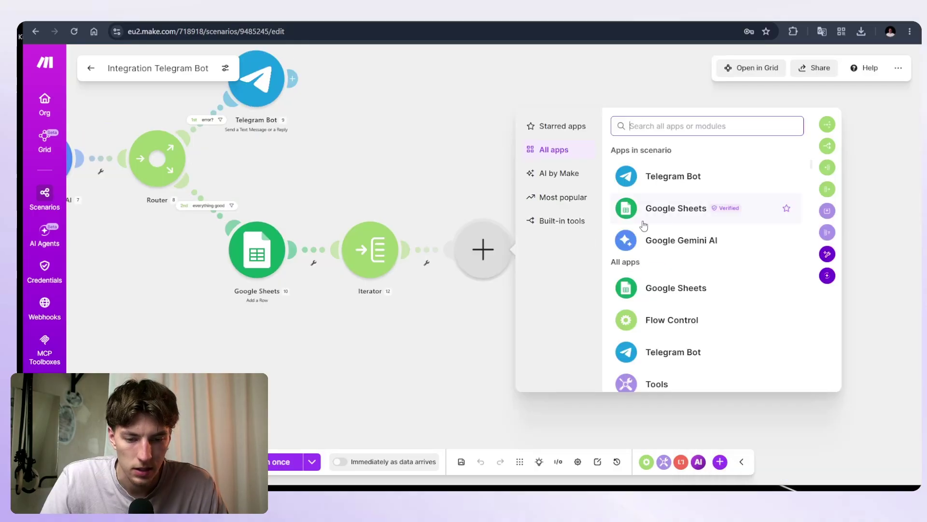
Add a Google Sheets Search Rows module after the new Iterator.
left_click(674, 212)
scroll(618, 330, "down", 1)
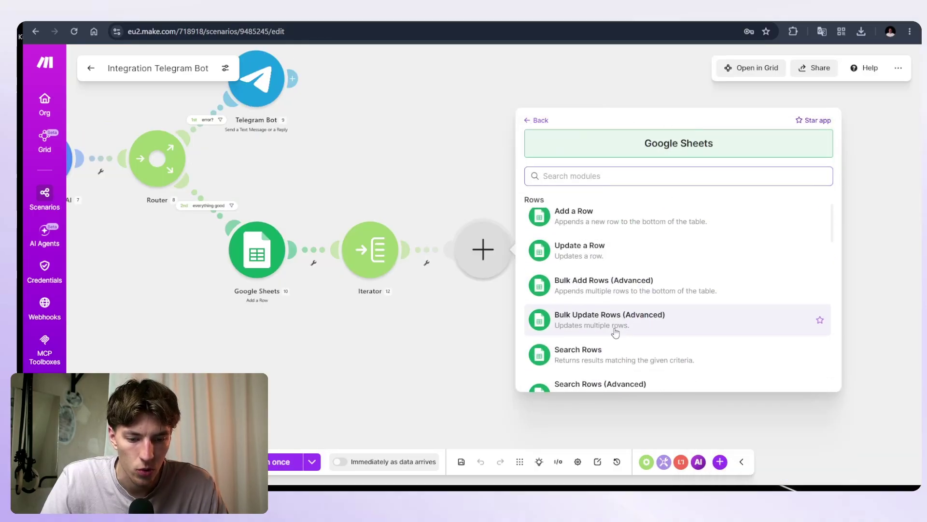
left_click(611, 355)
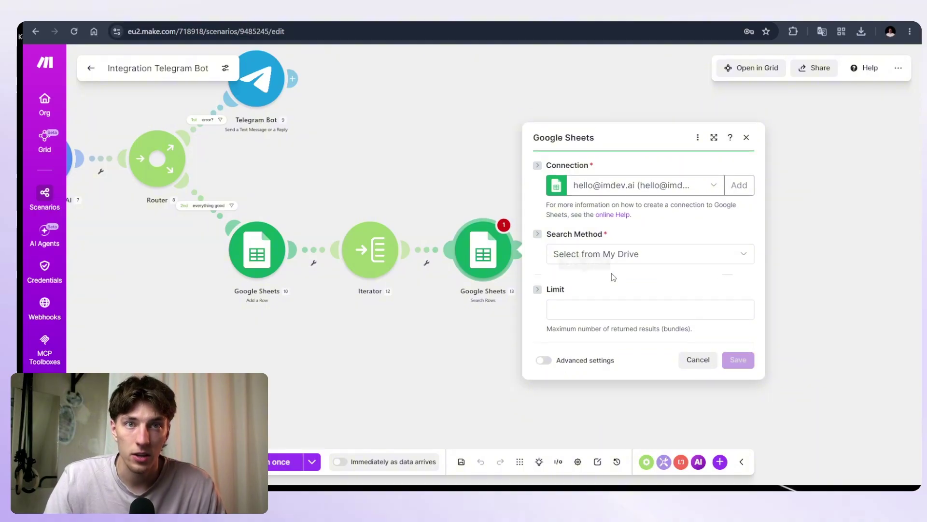
Switch to the yotubube automation spreadsheet and look over the sheet with the Date, Site, Material and Amount columns.
left_click(160, 14)
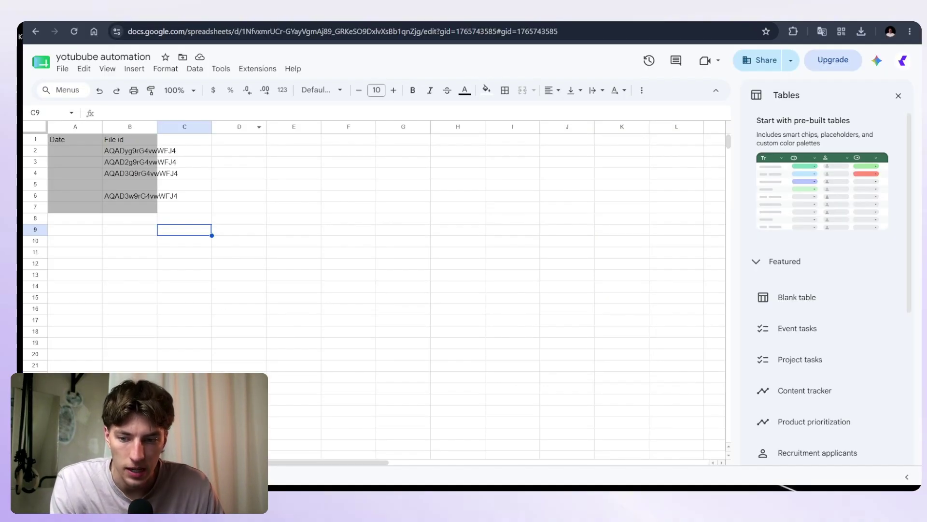
left_click(99, 477)
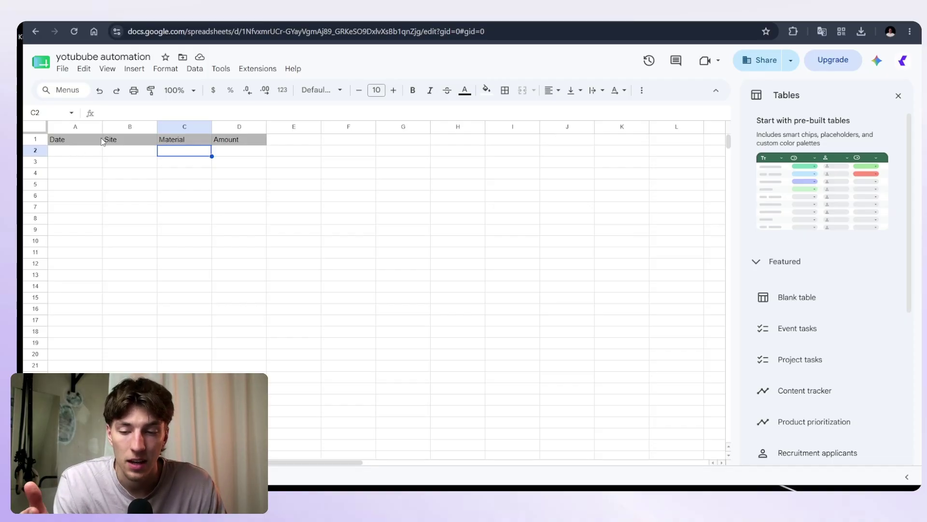
double_click(120, 150)
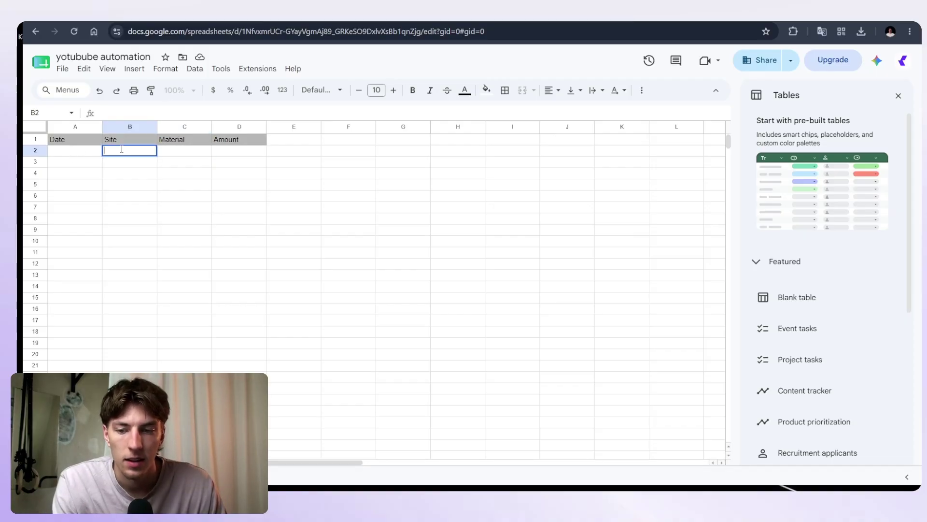
left_click(182, 164)
left_click(229, 166)
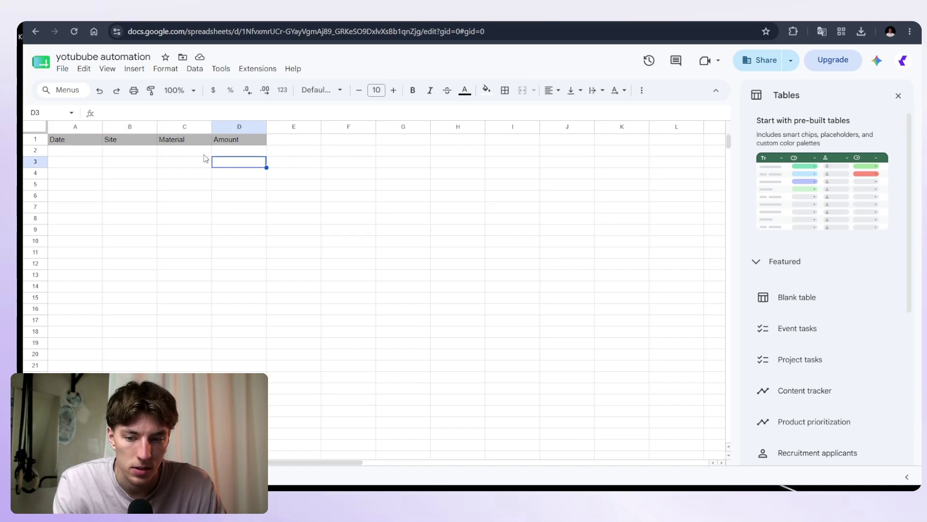
Fill row 2 with sample data: 27 as the date, x as the site and soil as the material.
left_click(199, 152)
type("soil")
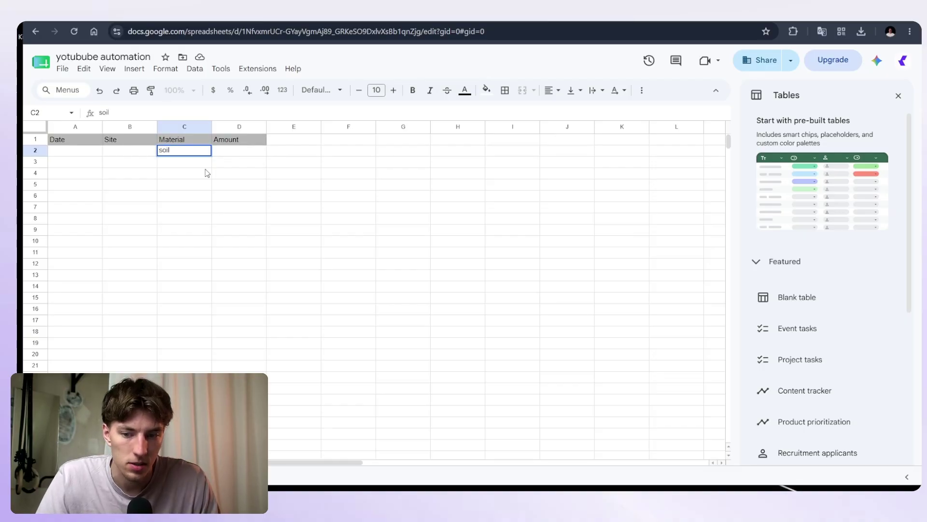
left_click(71, 155)
type("27")
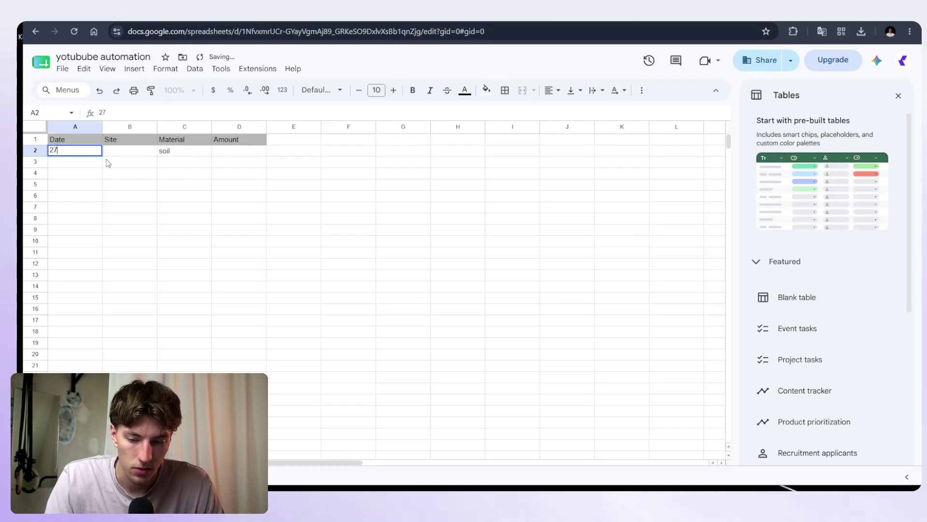
left_click(123, 151)
type("x")
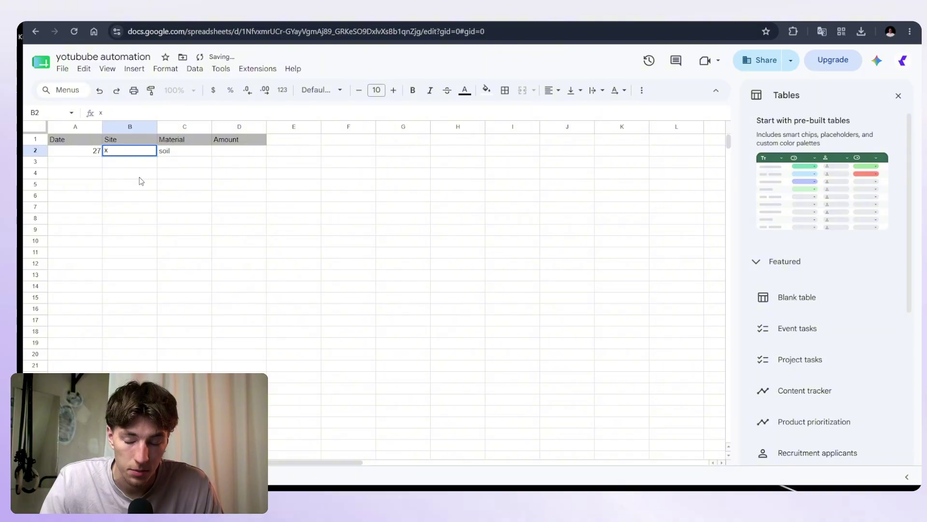
left_click(180, 162)
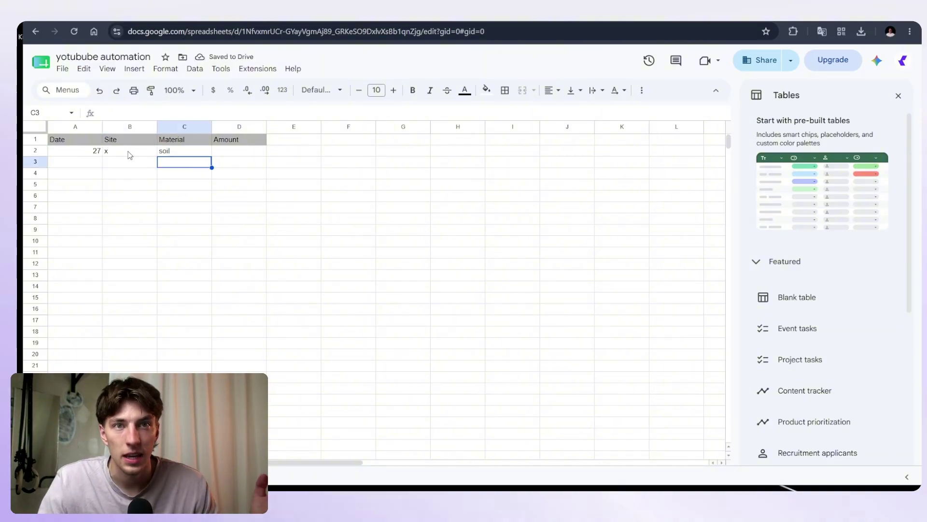
Duplicate the sample data of row 2 into row 3.
left_click(97, 152)
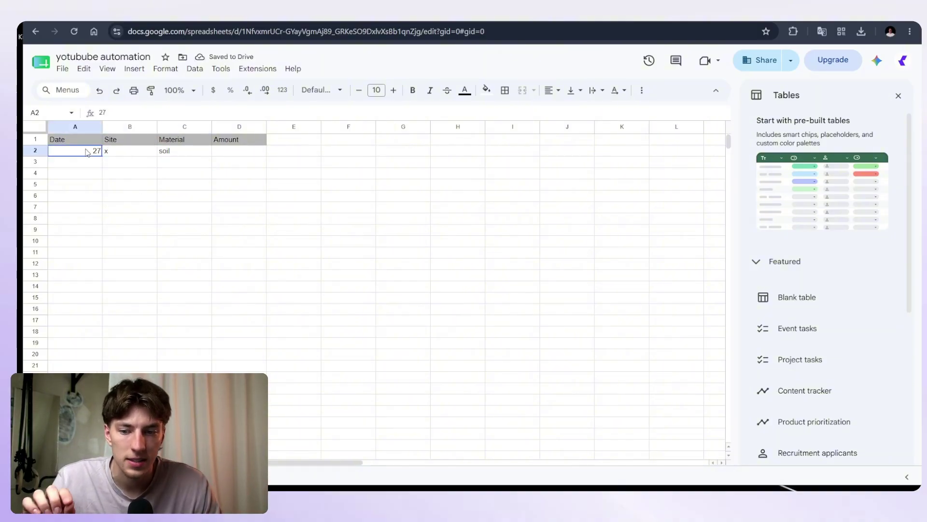
left_click(179, 153)
left_click(70, 157)
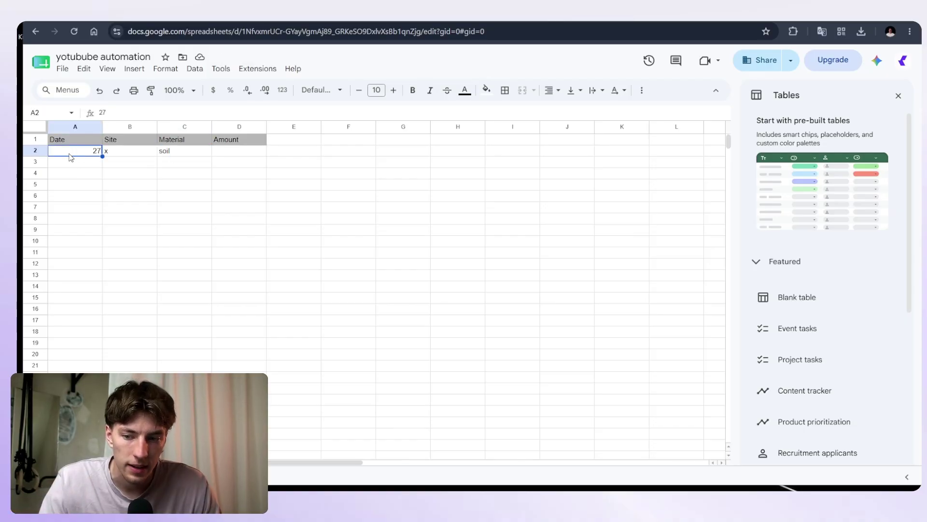
left_click(36, 153)
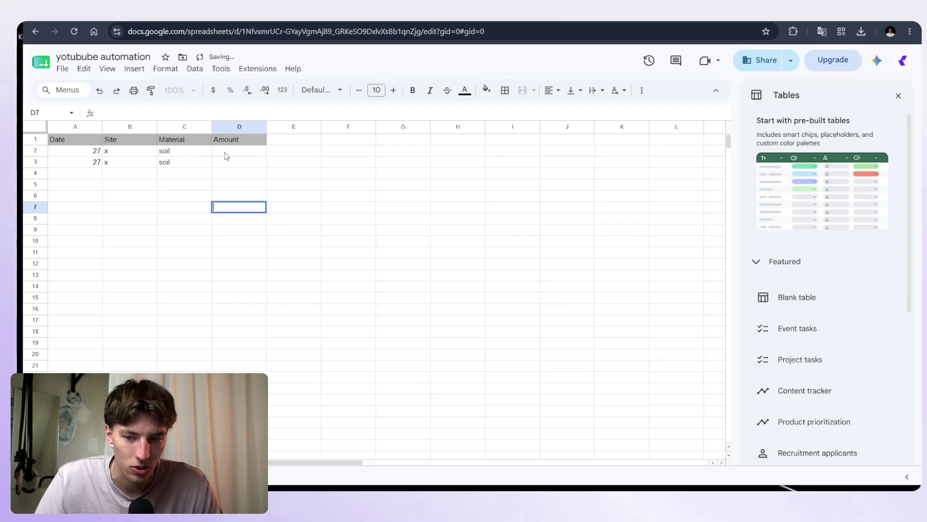
Point the Search Rows module to Sheet1 and add AND-joined filter rules for Date (A), Site (B) and Material (C).
left_click(226, 156)
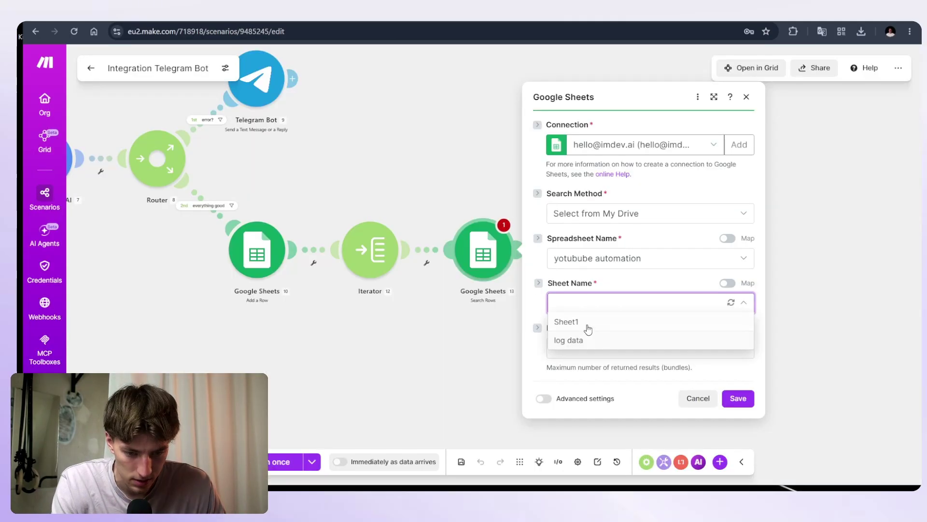
left_click(588, 336)
scroll(607, 262, "down", 4)
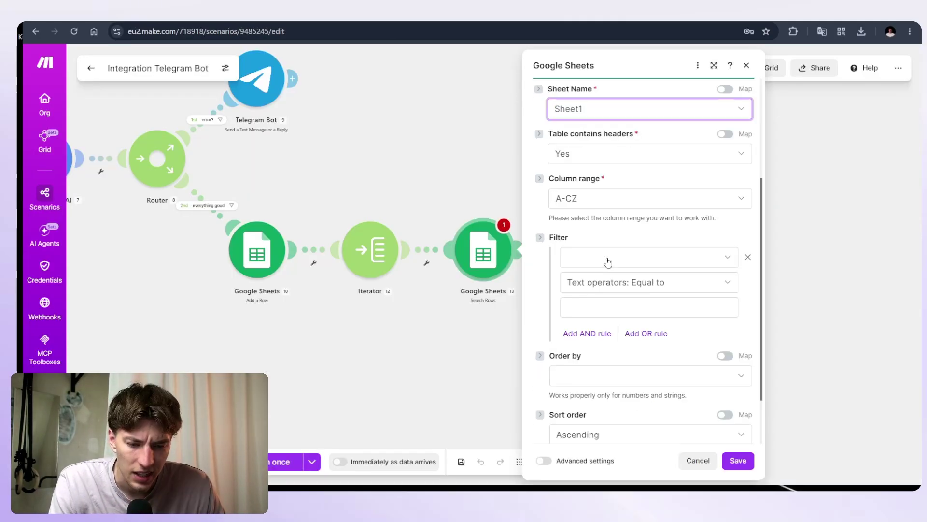
left_click(602, 263)
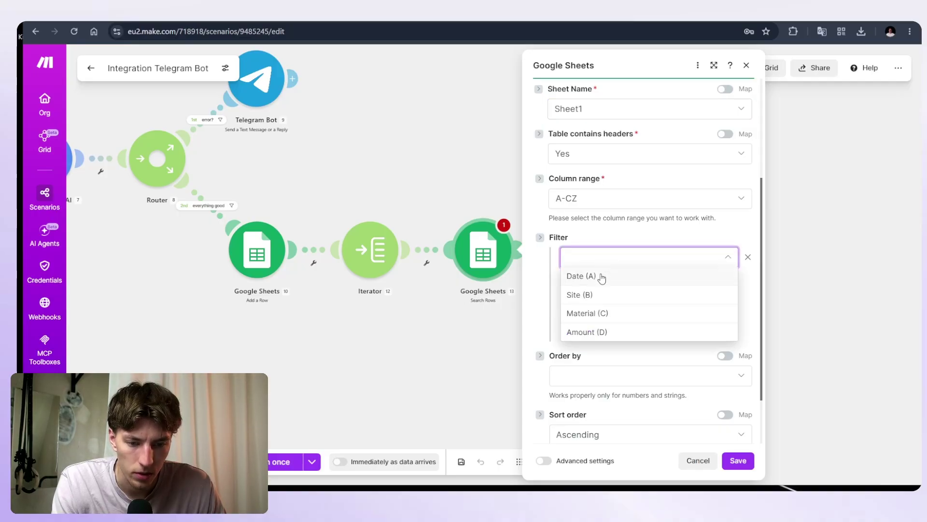
left_click(605, 280)
left_click(586, 332)
left_click(595, 336)
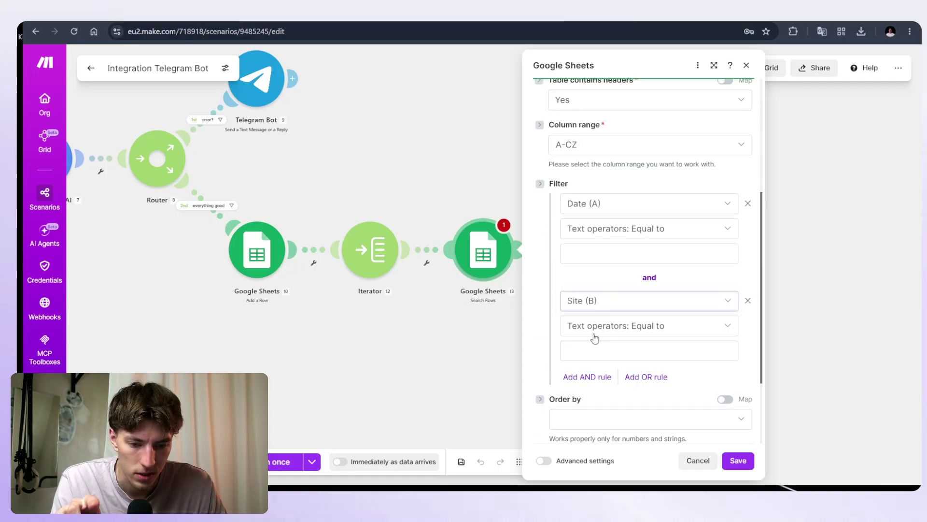
scroll(593, 333, "down", 1)
left_click(587, 322)
left_click(596, 349)
left_click(587, 376)
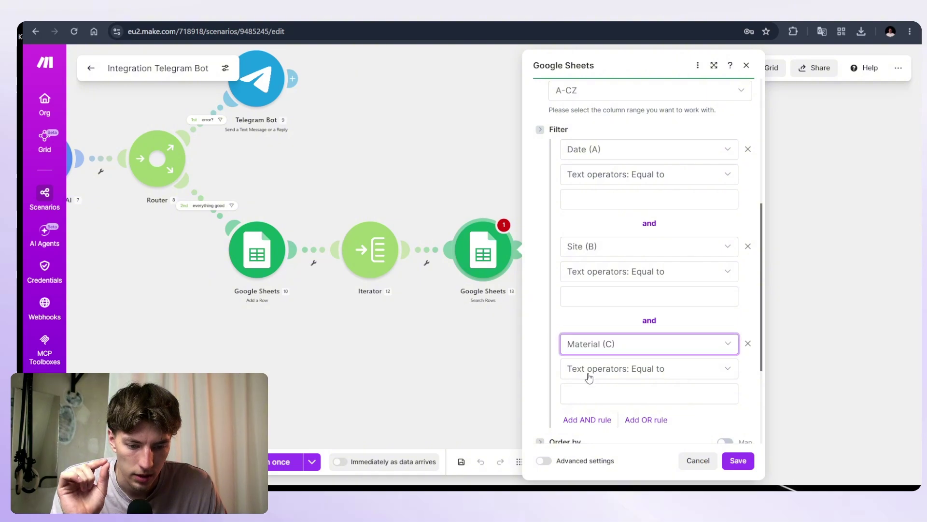
Set the Date (A) filter value to get(7. Result: Date[]; 12. Bundle order position).
scroll(606, 327, "up", 2)
left_click(614, 309)
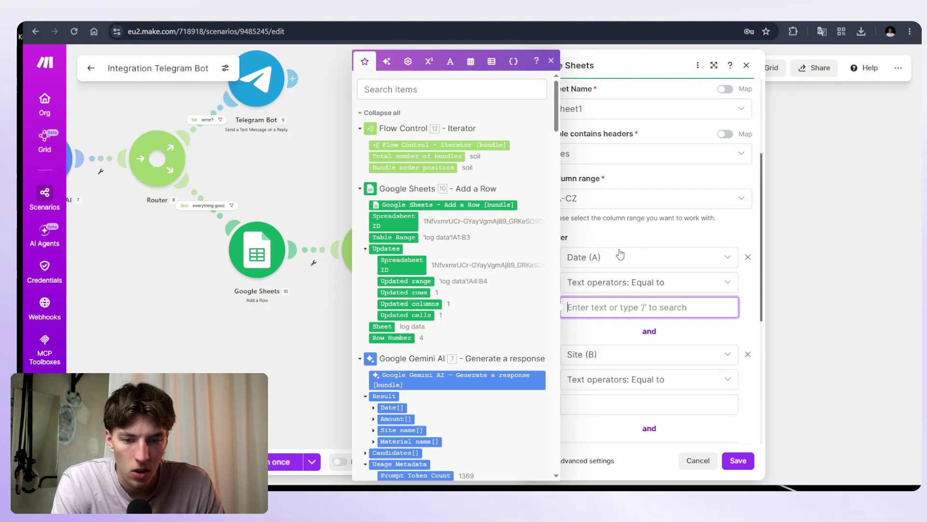
scroll(626, 242, "down", 1)
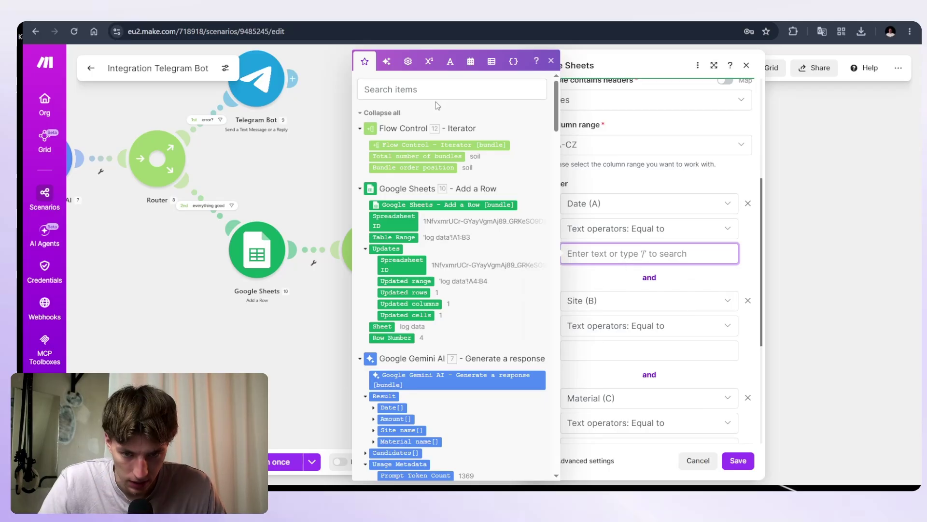
left_click(420, 88)
type("get")
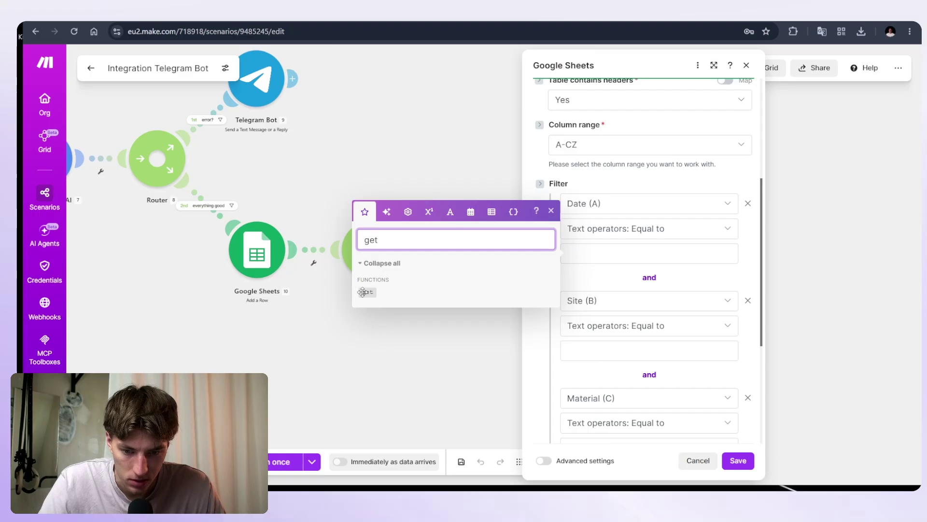
left_click(364, 292)
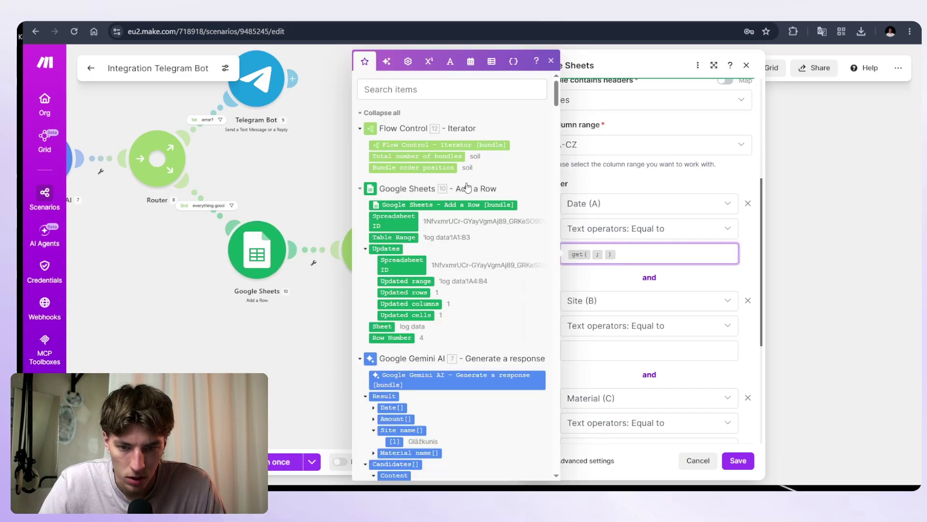
double_click(436, 167)
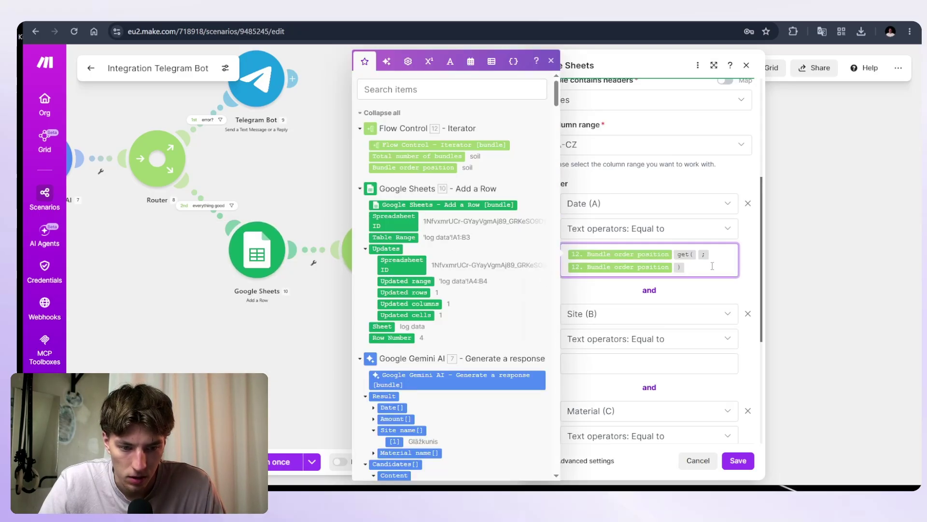
key("BackSpace")
left_click(592, 255)
scroll(637, 216, "down", 1)
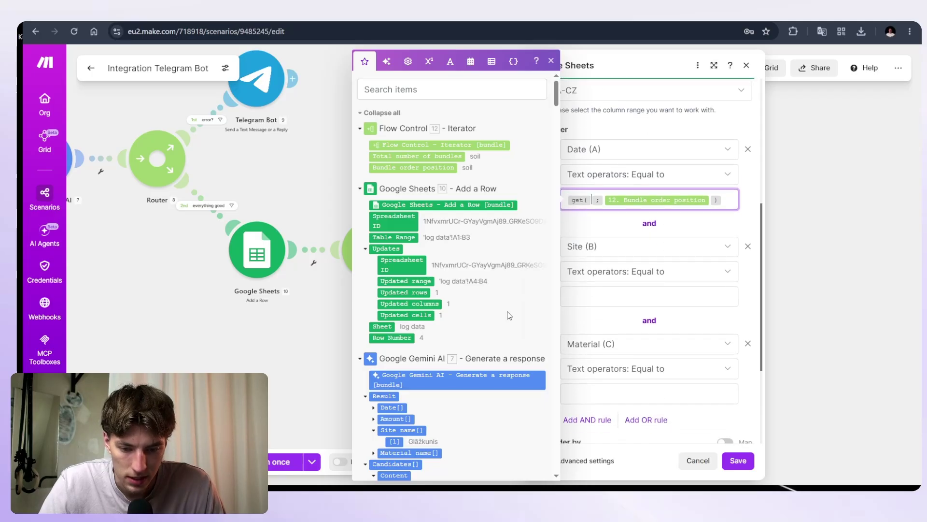
scroll(414, 360, "down", 1)
left_click(394, 354)
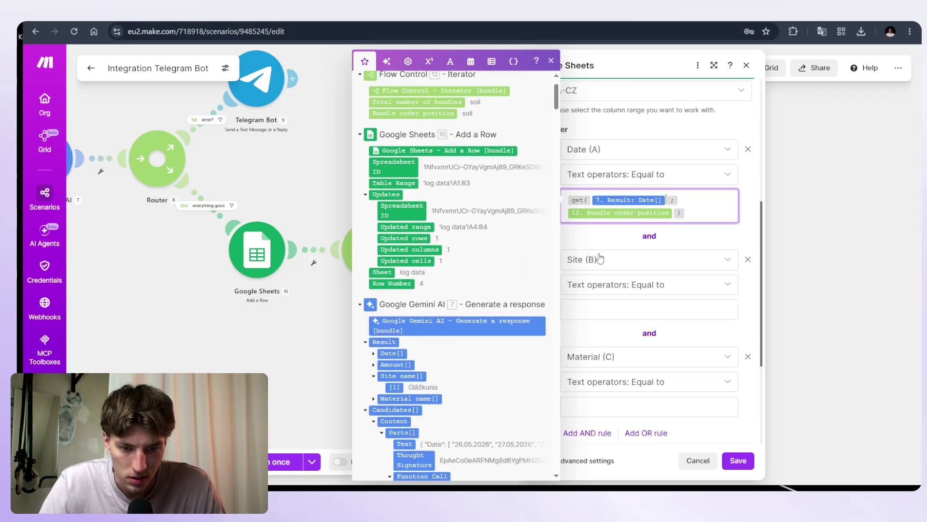
left_click(694, 211)
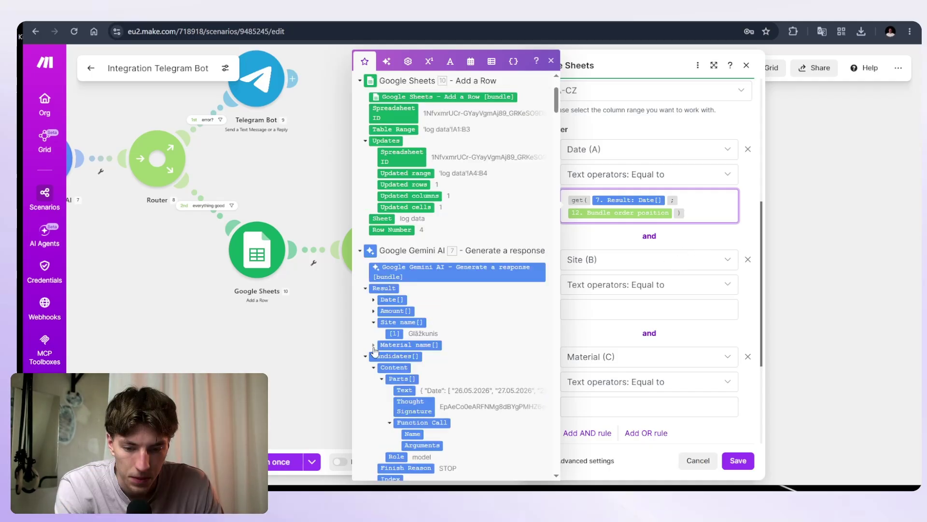
Reuse the date formula as the Site (B) filter value, replacing its array with 7. Result: Site name[].
left_click(373, 344)
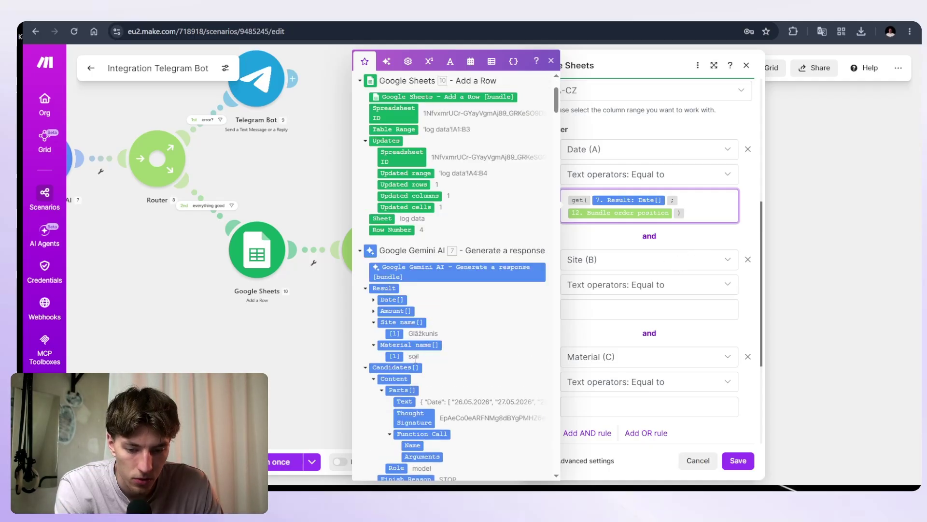
left_click(388, 300)
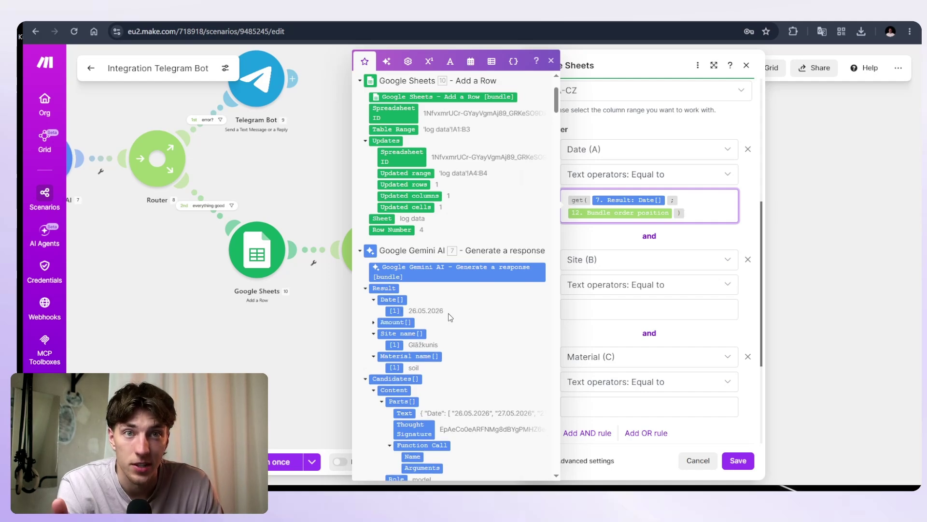
left_click_drag(567, 198, 695, 236)
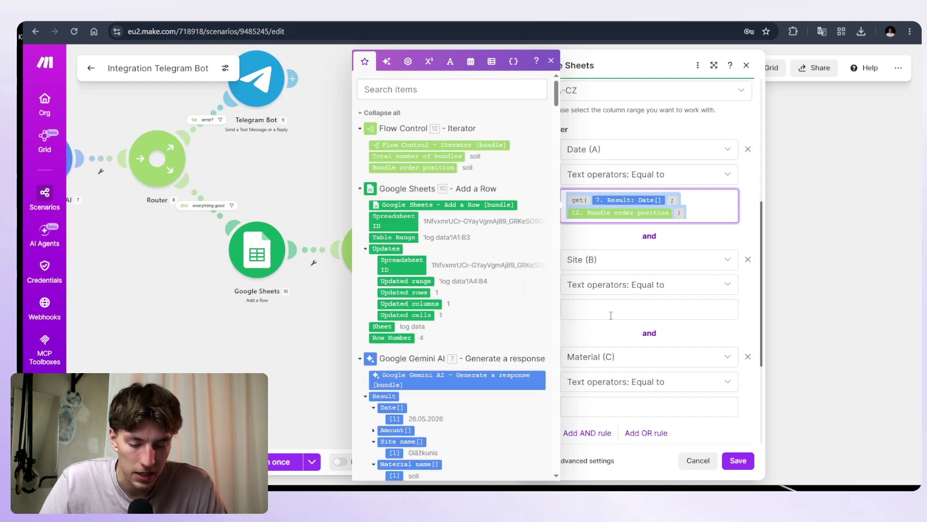
left_click(611, 315)
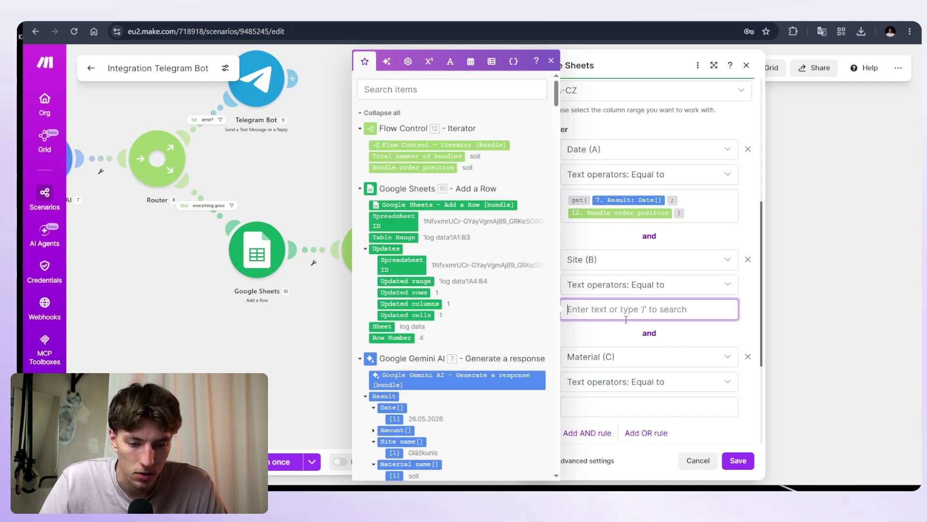
type("get( 7. Result: Date[] ; 12. Bundle order position )")
scroll(497, 331, "down", 3)
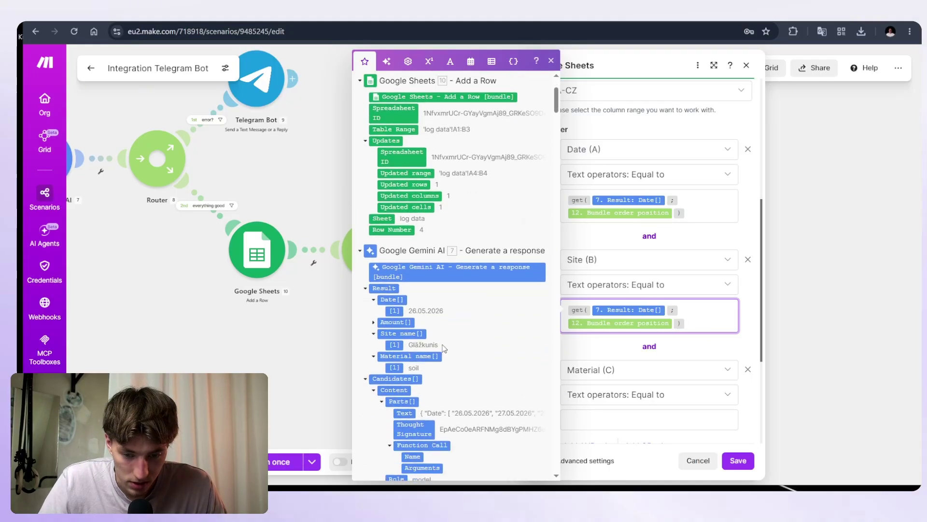
left_click(394, 278)
Match Material (C) case-insensitively to get(7. Result: Material name[]; 12. Bundle order position) and save the Search Rows module.
scroll(650, 314, "down", 2)
left_click(671, 314)
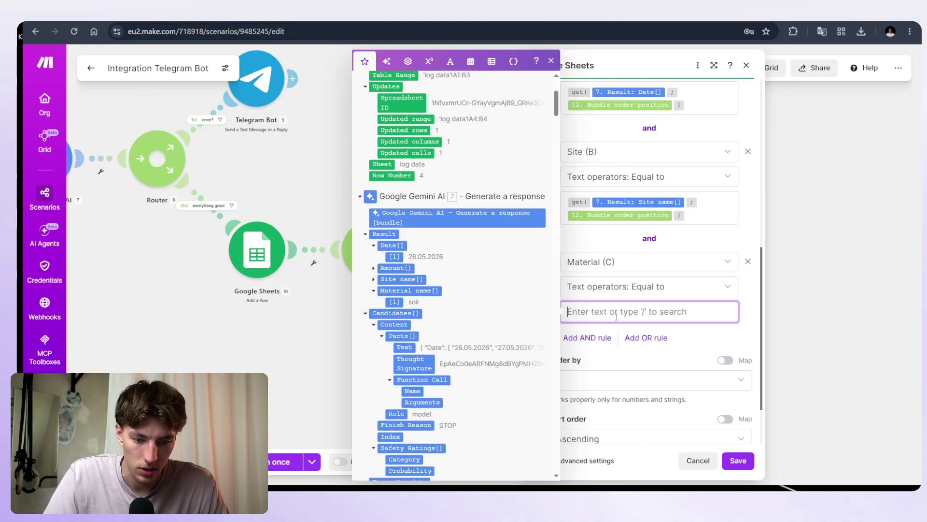
type("get( 7. Result: Date[] ; 12. Bundle order position )")
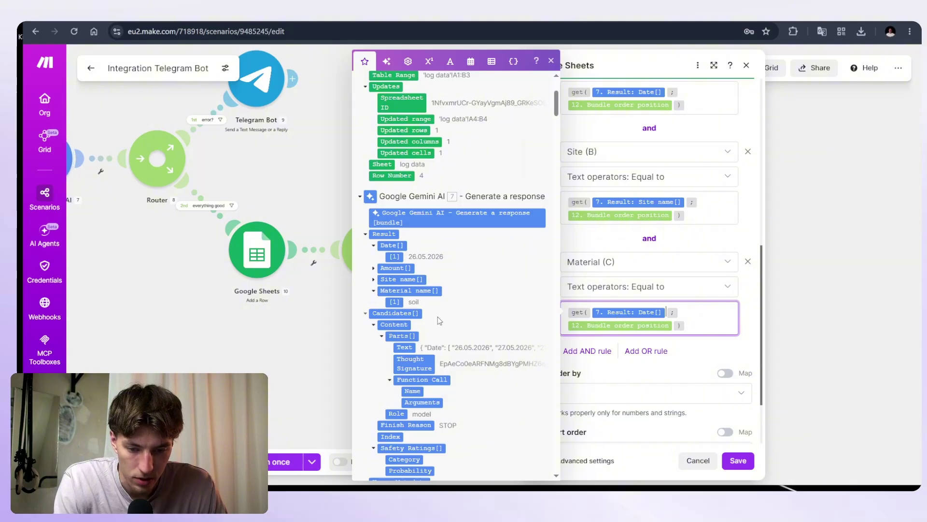
left_click(409, 290)
left_click(671, 288)
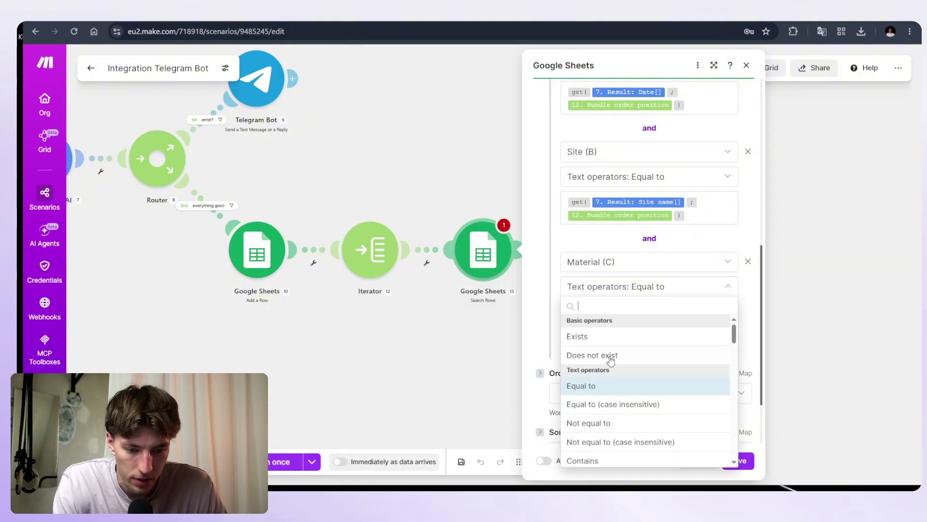
left_click(623, 403)
left_click(745, 299)
scroll(723, 317, "down", 1)
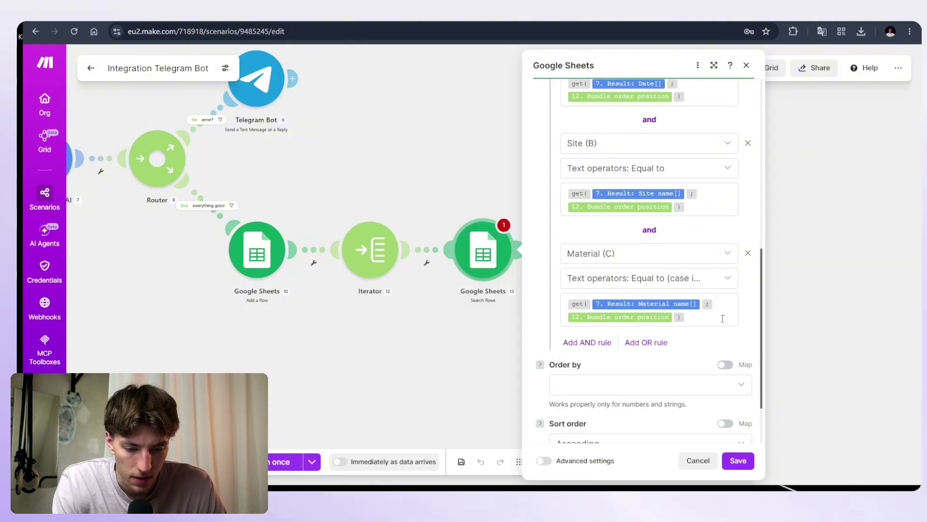
left_click(747, 461)
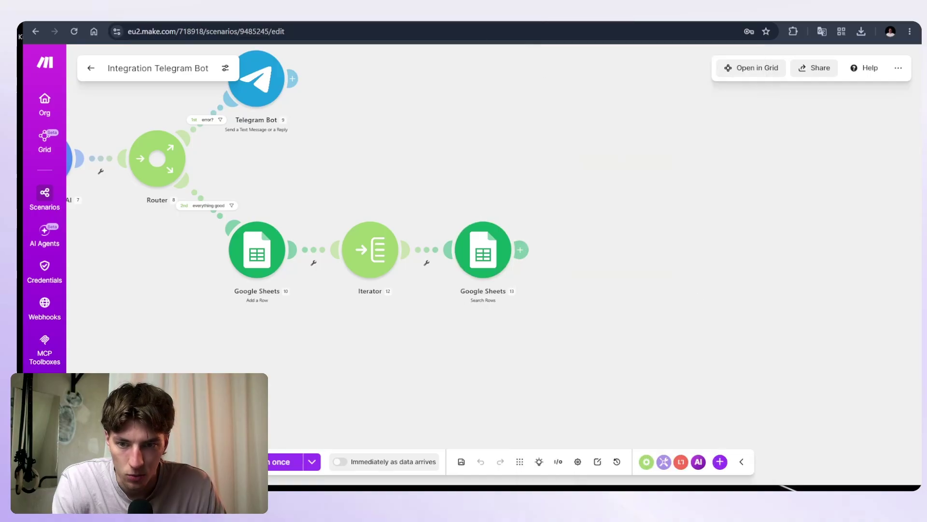
Switch to the yotubube automation spreadsheet and change the material in cell C3 to Soil, with a capital S.
left_click(285, 15)
left_click(173, 155)
double_click(169, 163)
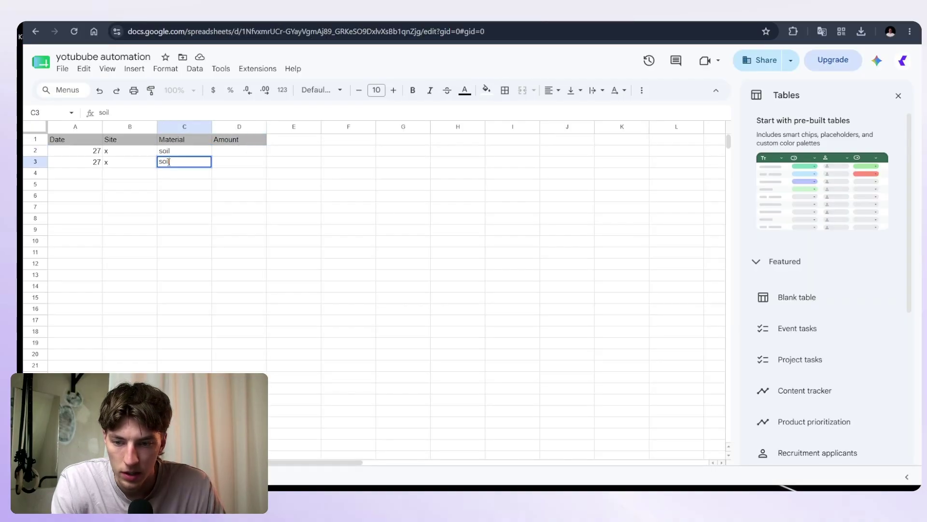
key("BackSpace")
type("S")
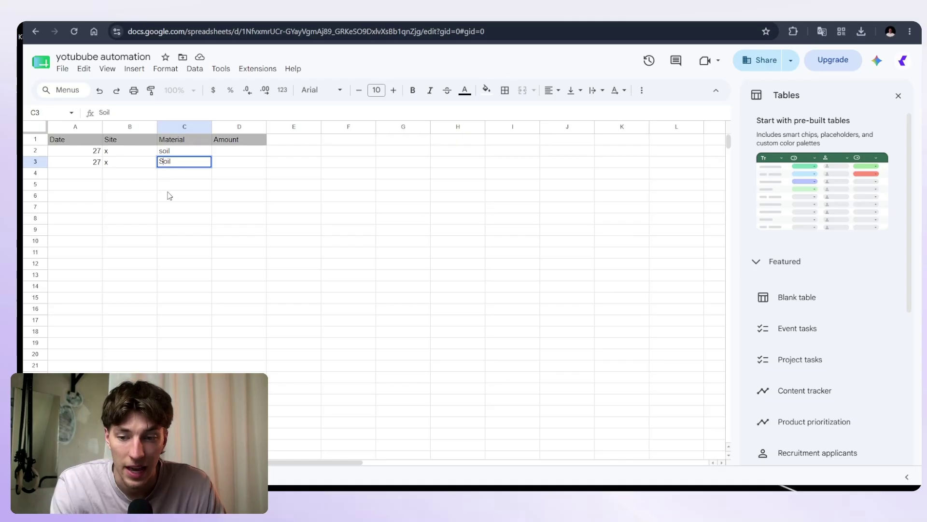
left_click(179, 172)
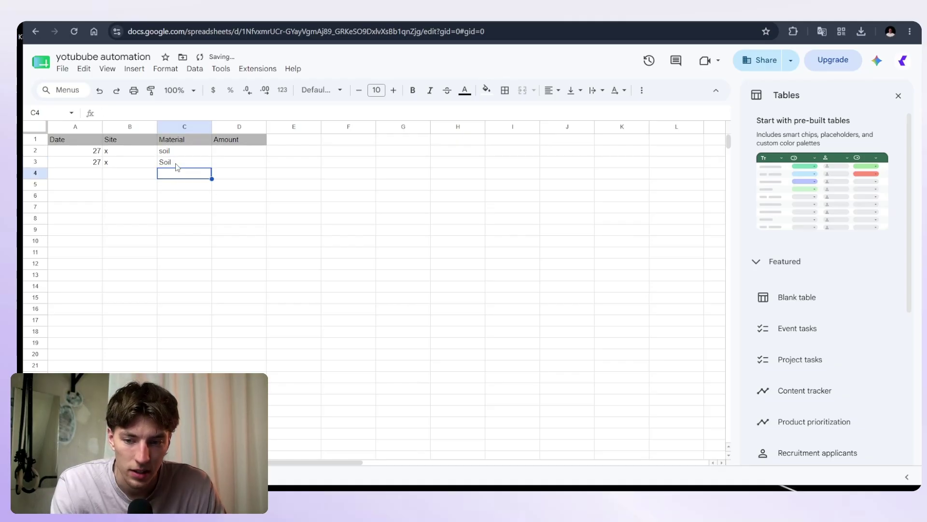
left_click(175, 165)
left_click(172, 152)
left_click(178, 163)
left_click(173, 153)
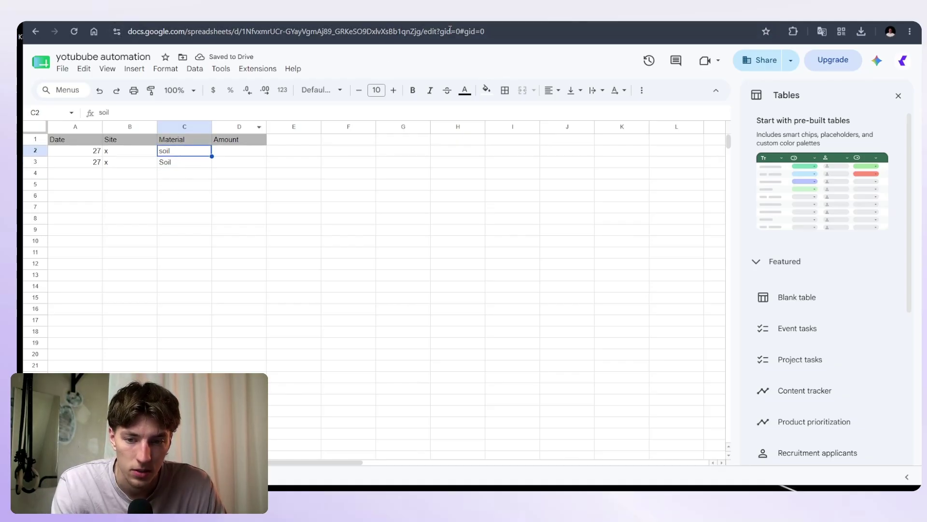
Review the Search Rows settings in the Make scenario and compare them with the sample materials in the spreadsheet.
left_click(193, 14)
left_click(483, 250)
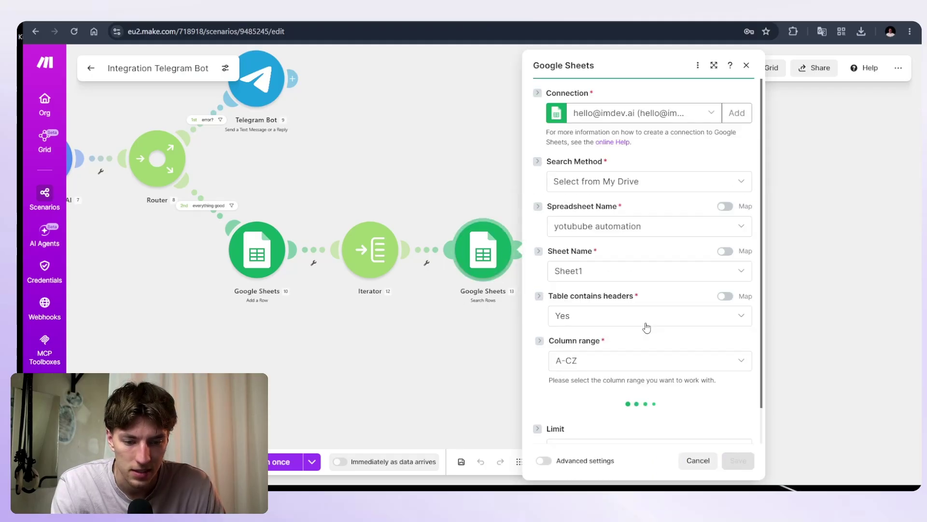
scroll(603, 242, "down", 2)
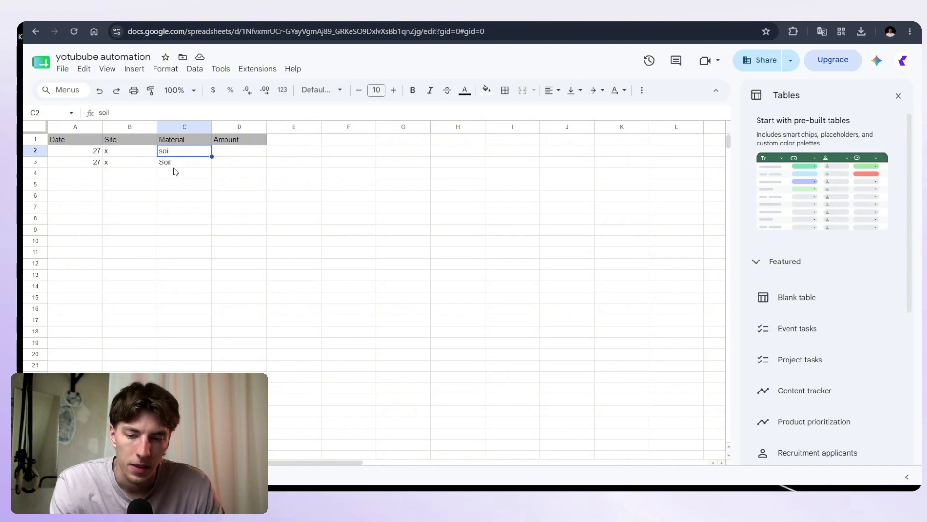
left_click(188, 164)
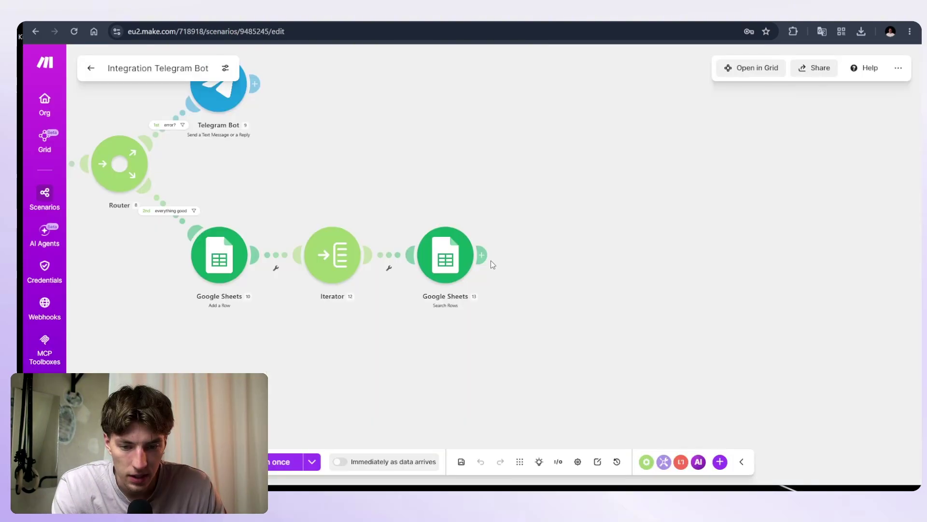
Return to the Make scenario and add a Flow Control Router after the Search Rows module.
left_click(485, 256)
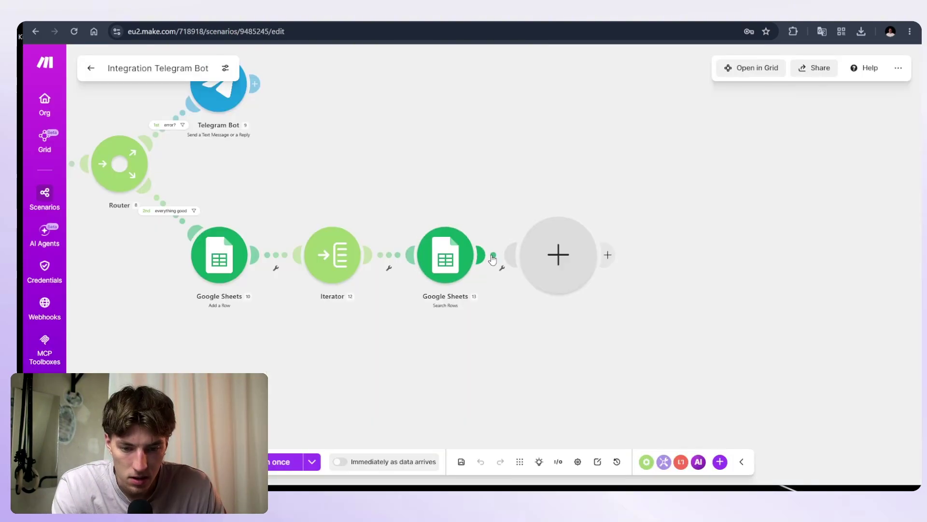
left_click(748, 325)
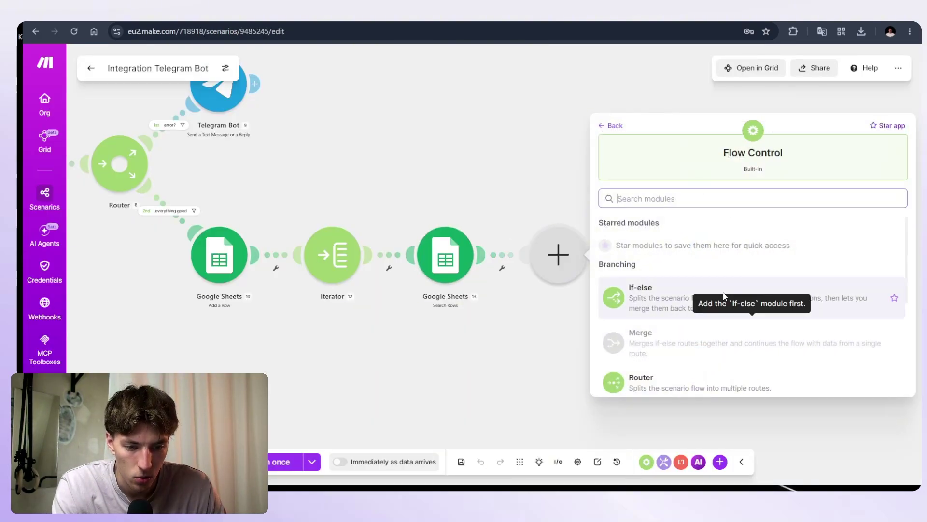
scroll(724, 301, "down", 1)
left_click(709, 316)
Label the filter on the router's first route new? and require 13. Total number of bundles to equal 1, saving the filter.
left_click(616, 211)
left_click(637, 119)
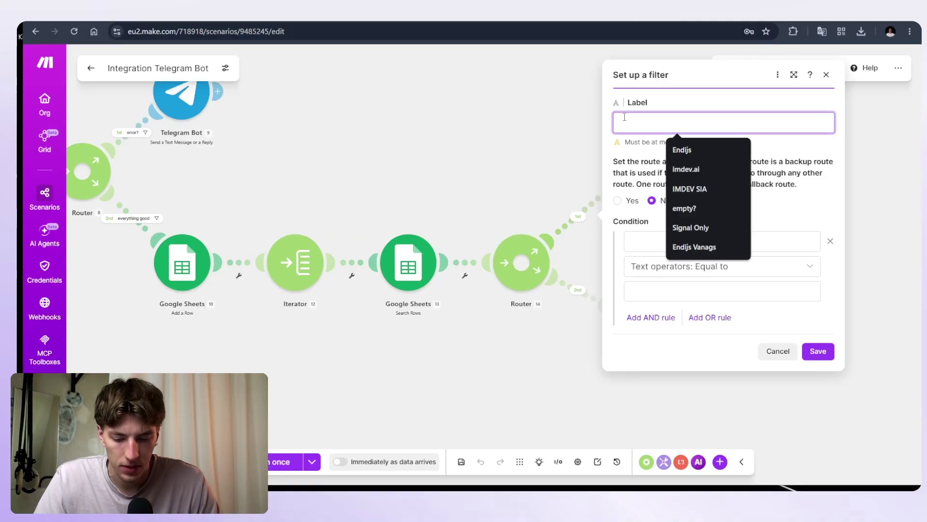
type("new?")
left_click(722, 242)
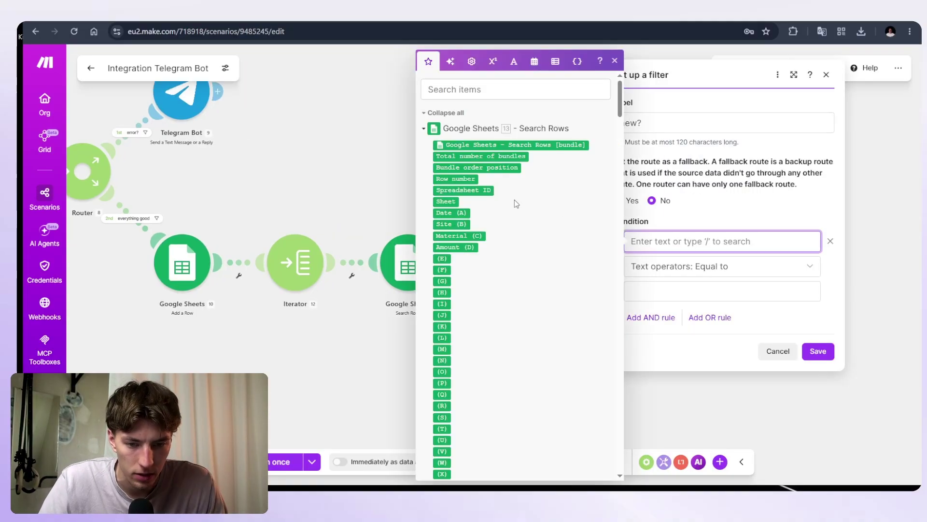
left_click(482, 156)
left_click(700, 292)
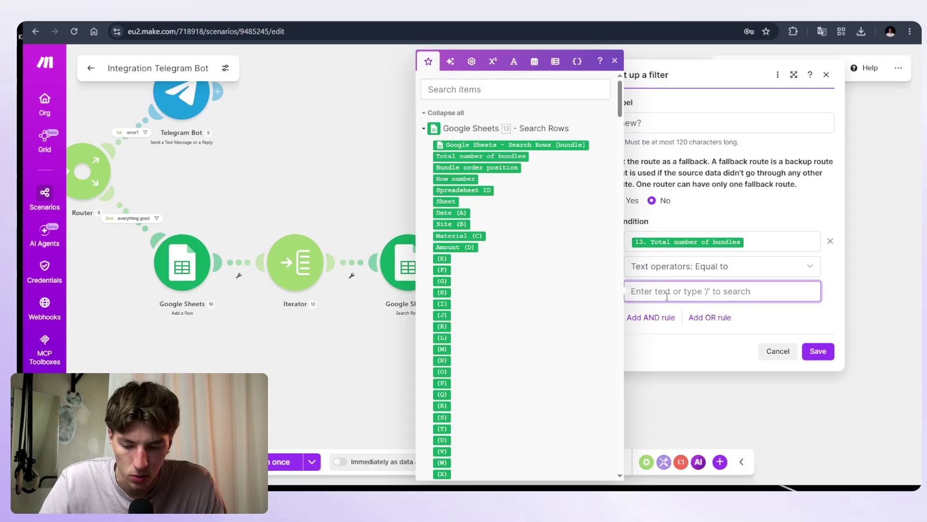
type("1")
left_click(814, 355)
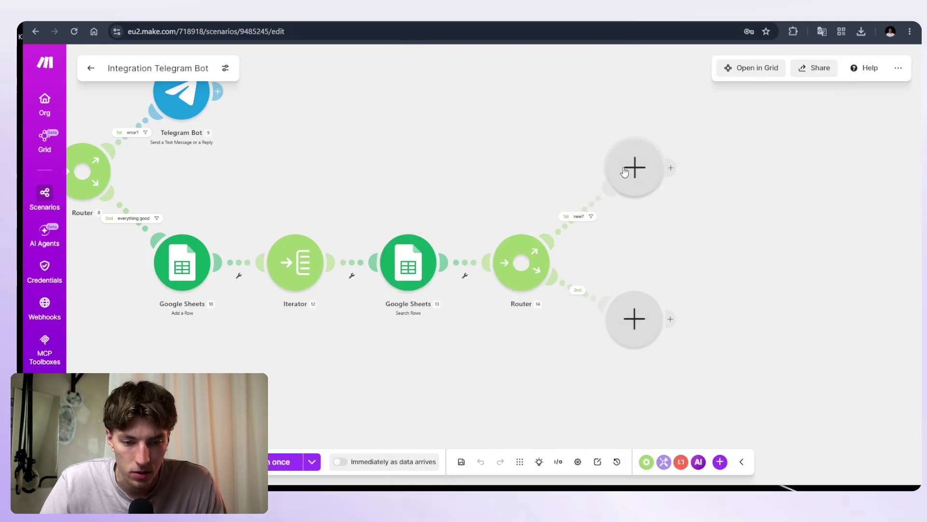
Set the comparison value of the new? filter to 0 and save it.
left_click(590, 217)
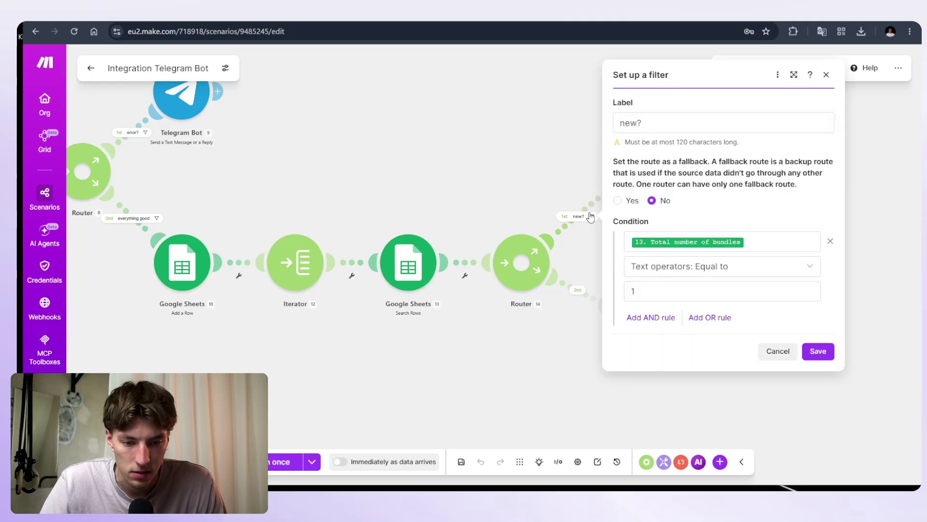
left_click(655, 290)
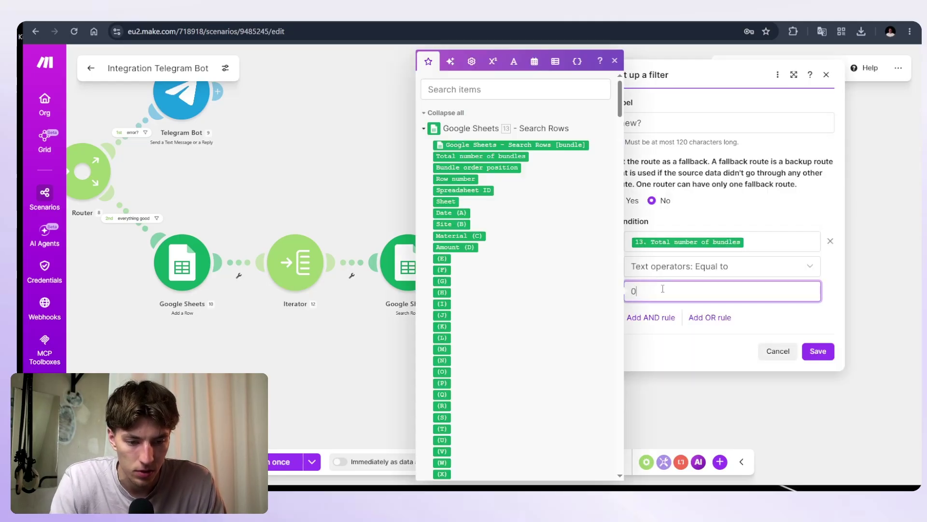
left_click(818, 351)
Label the filter on the router's second route old? and require 13. Total number of bundles to equal 1, saving the filter.
left_click(581, 291)
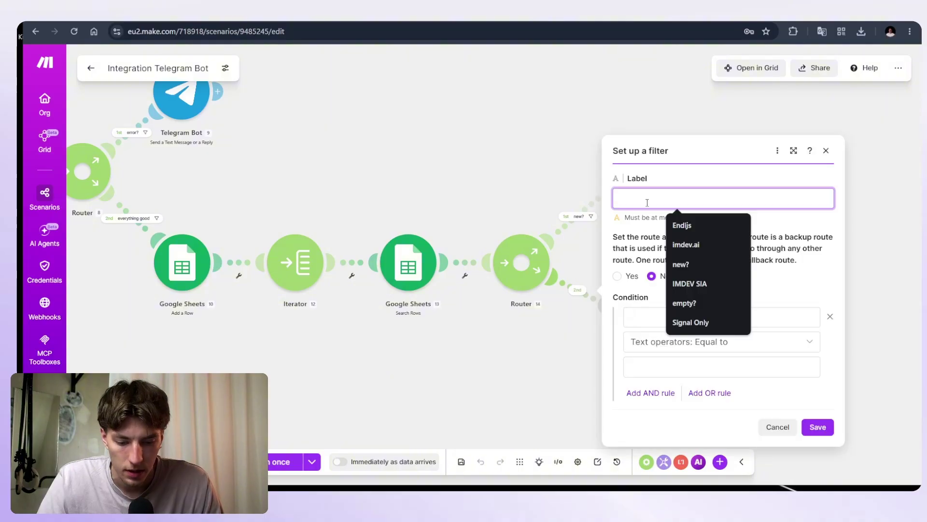
type("old?")
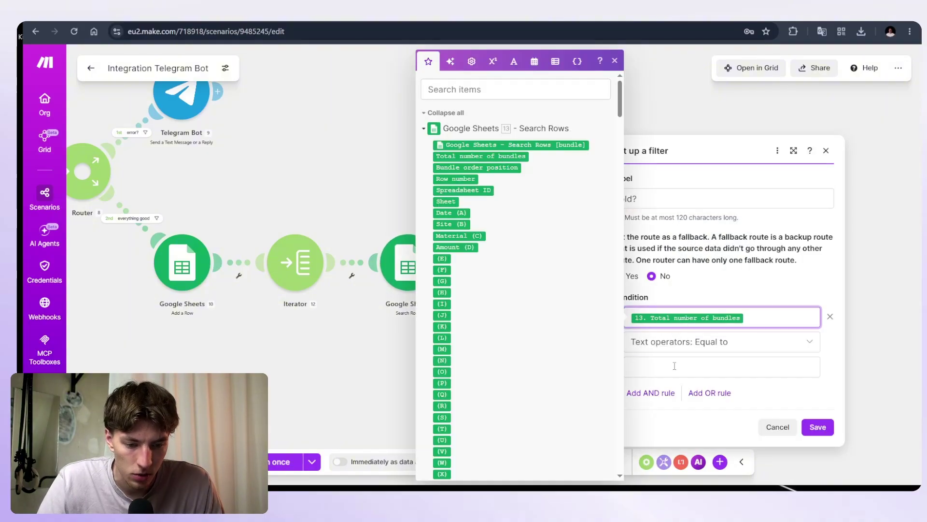
left_click(675, 365)
type("1")
left_click(819, 427)
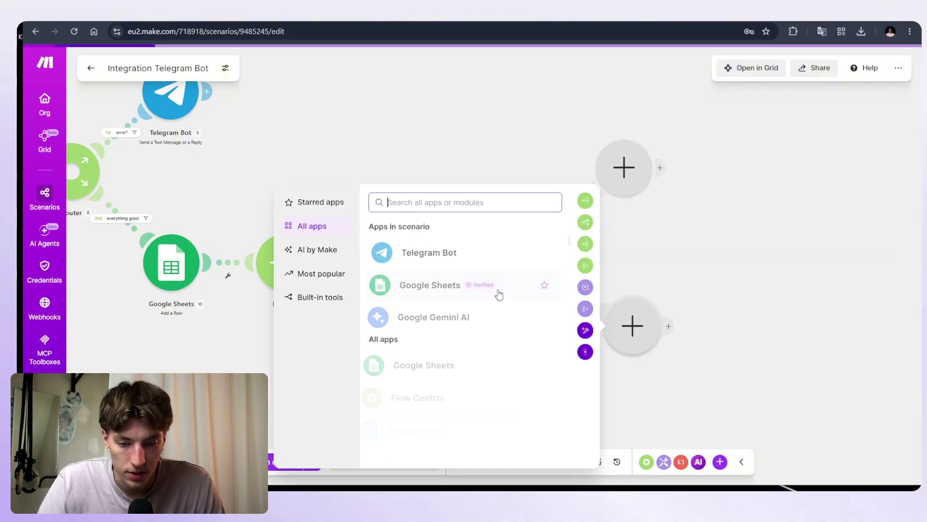
Add a Google Sheets Update a Row module to the old? route.
type("sheet")
left_click(406, 357)
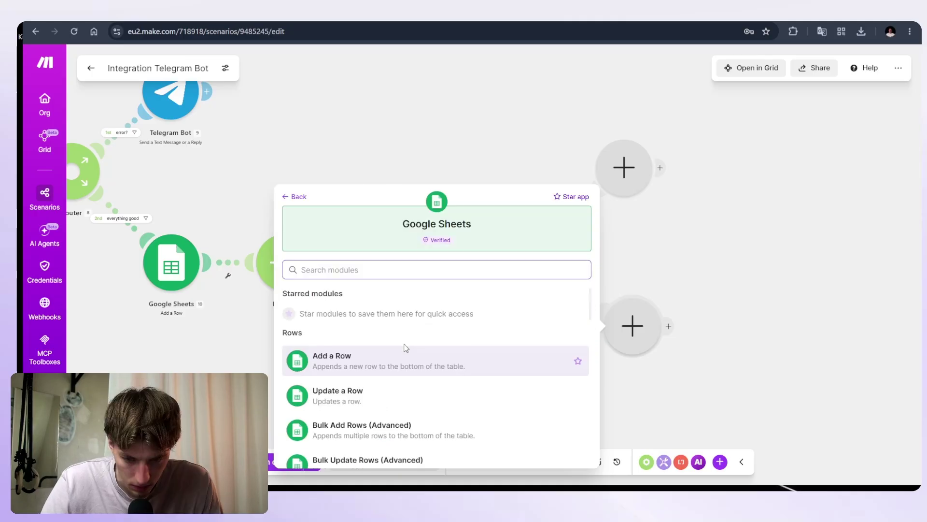
scroll(358, 336, "down", 2)
left_click(359, 334)
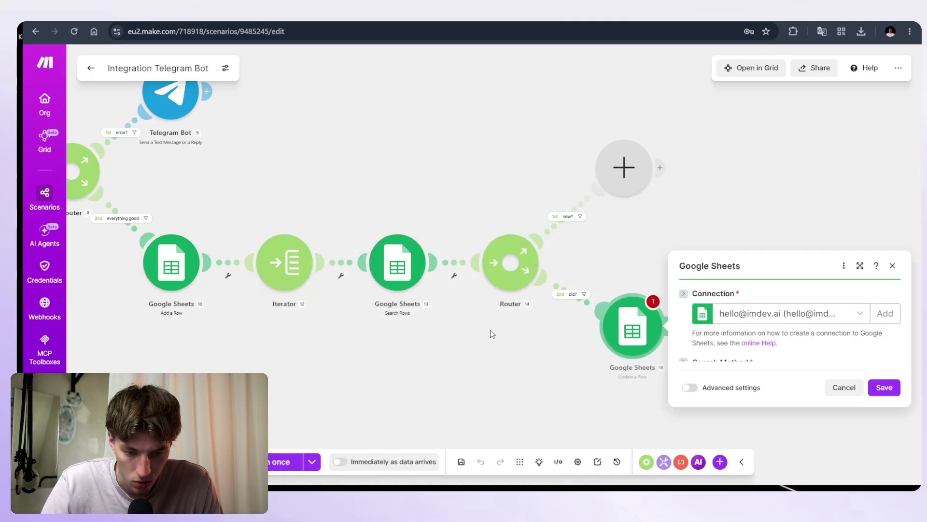
Point the Update a Row module to Sheet1 of yotubube automation and map Row number from the Search Rows module.
left_click(754, 406)
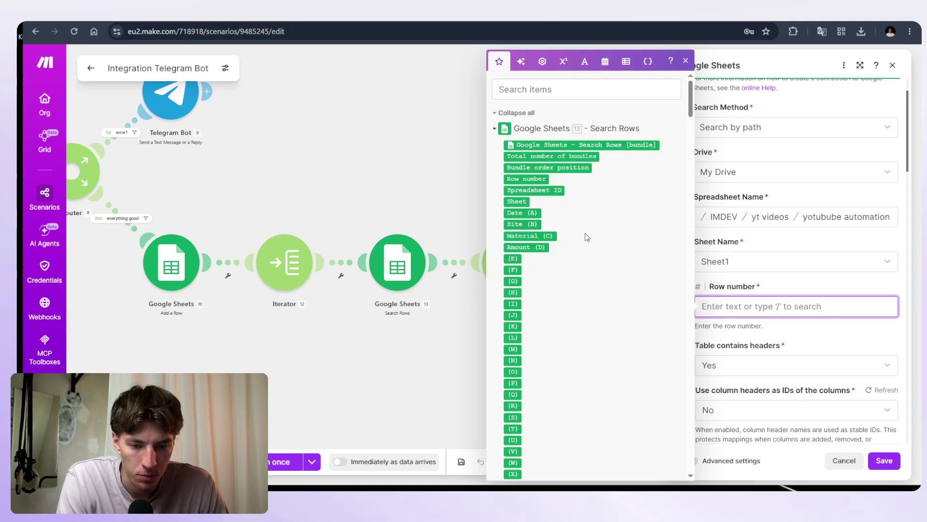
left_click(522, 178)
left_click(790, 282)
Set Amount (D) to sum(13. Amount (D); get(7. Result: Amount[]; 12. Bundle order position)) and save the Update a Row module.
scroll(780, 309, "down", 7)
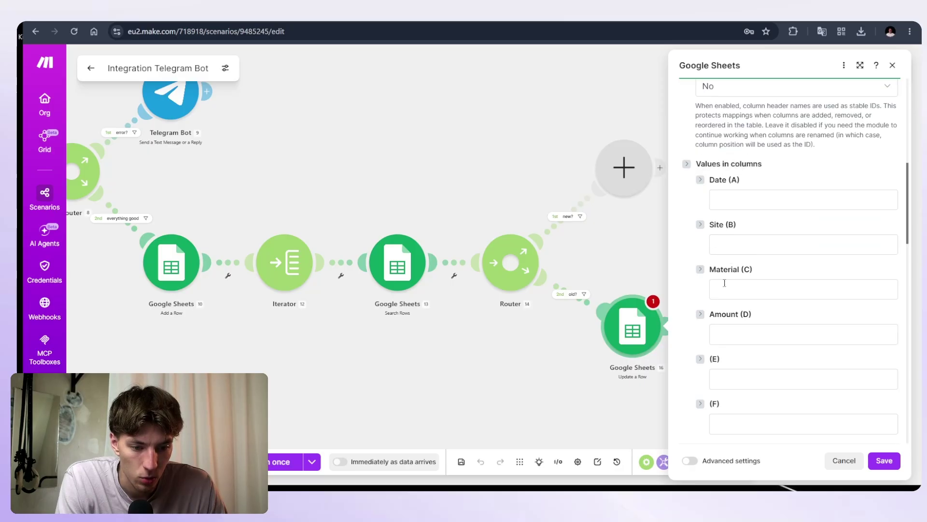
left_click(729, 333)
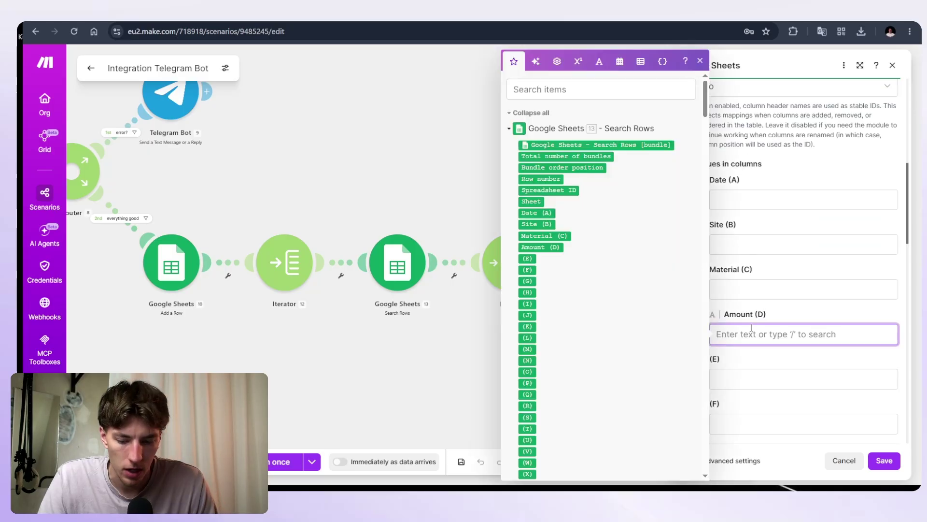
left_click(573, 95)
type("sum")
left_click(517, 352)
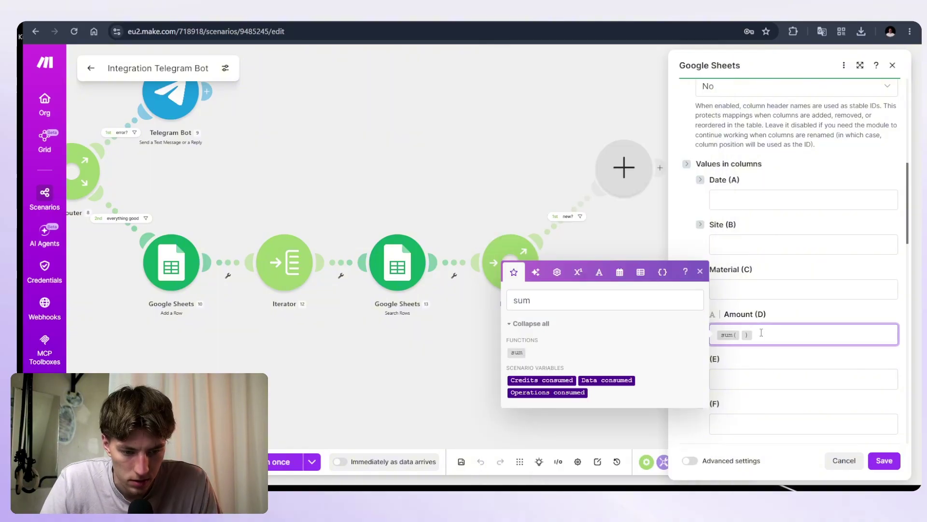
left_click(541, 247)
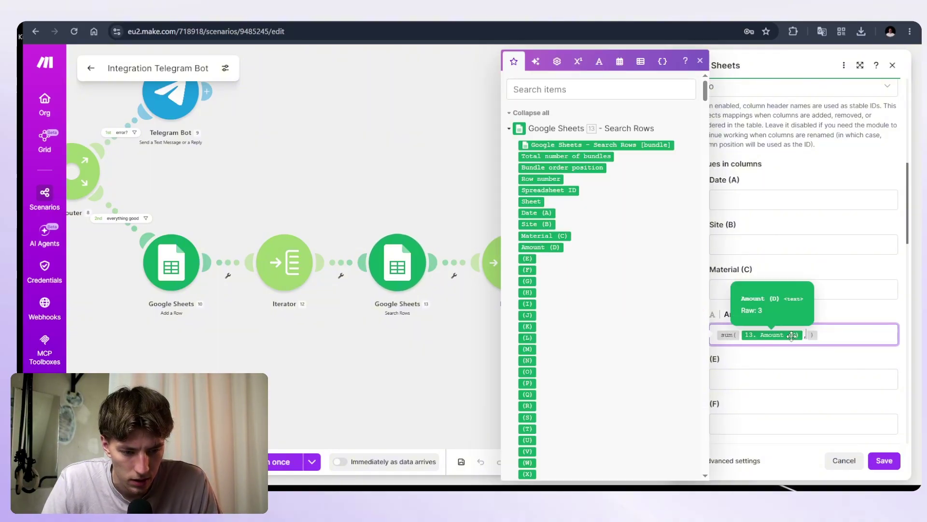
scroll(571, 315, "down", 15)
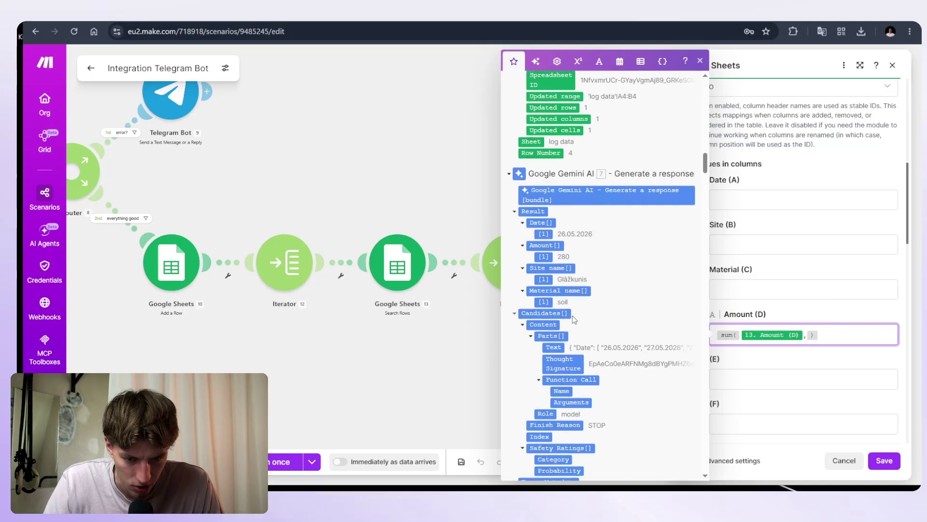
type("get( 7. Result: Date[] ; 12. Bundle order position )")
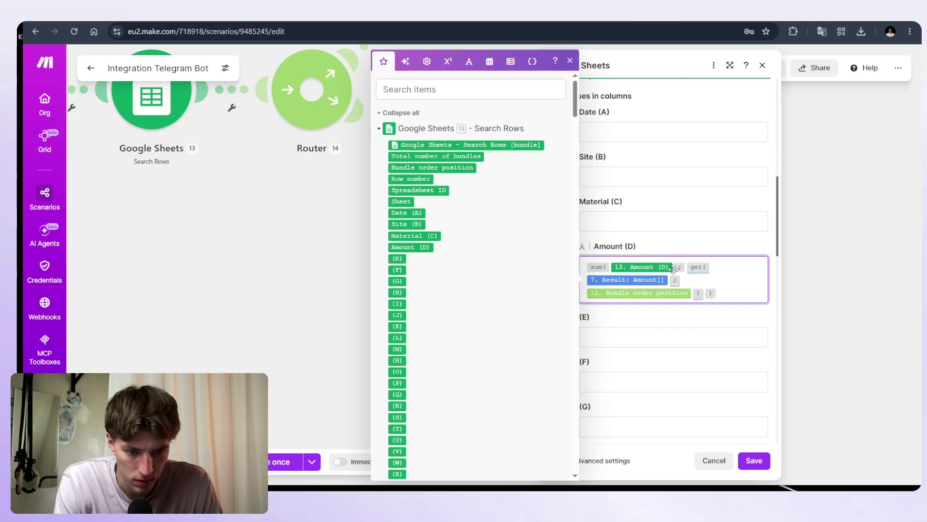
scroll(697, 319, "up", 10)
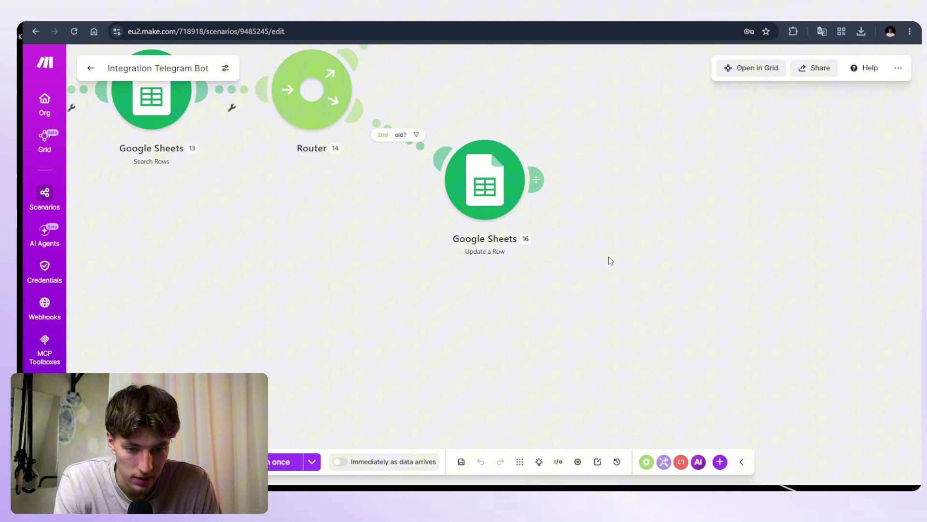
Add a Google Sheets Add a Row module to the new? route and choose the materials spreadsheet for it.
left_click_drag(594, 183, 645, 379)
scroll(645, 379, "down", 1)
left_click(551, 192)
left_click(737, 147)
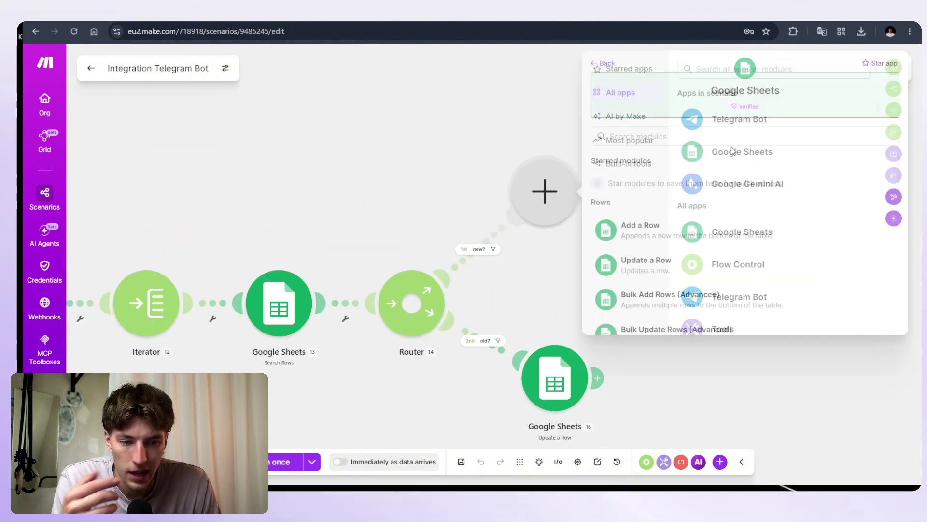
left_click(663, 232)
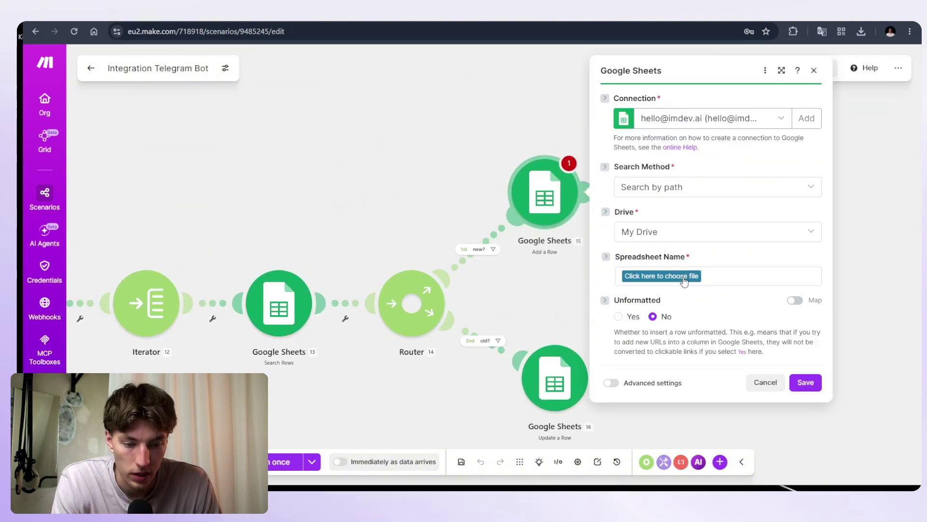
left_click(682, 276)
Map Date, Site, Material and Amount with get() on the matching 7. Result array and 12. Bundle order position, and save the module.
left_click(691, 273)
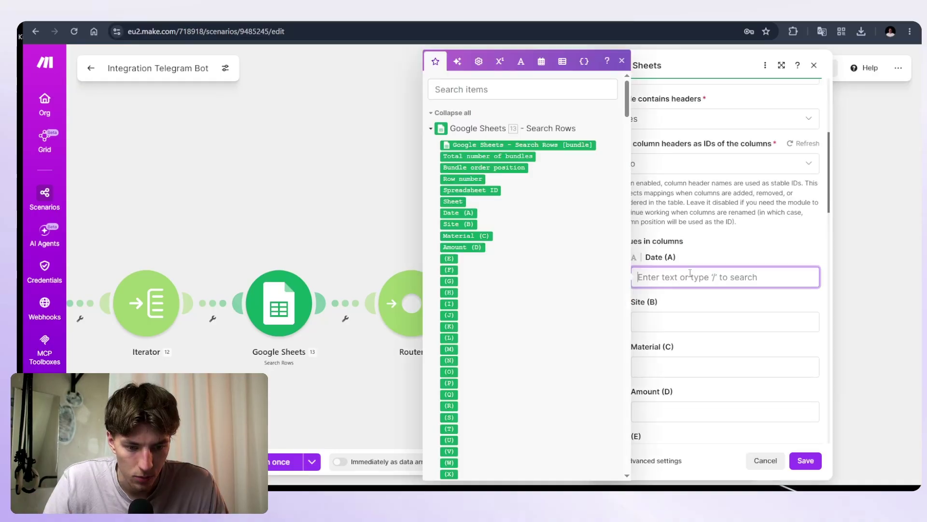
scroll(705, 256, "down", 1)
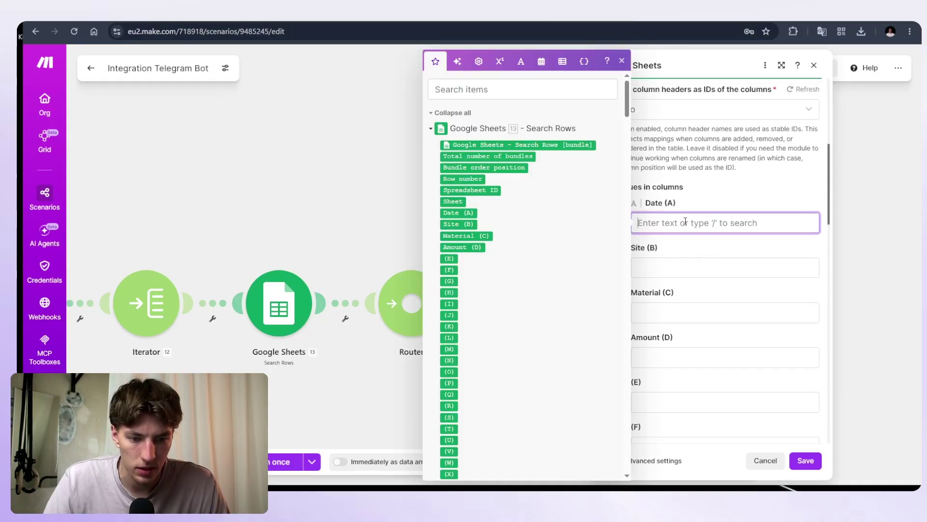
type("get( 7. Result: Date[] ; 12. Bundle order position )")
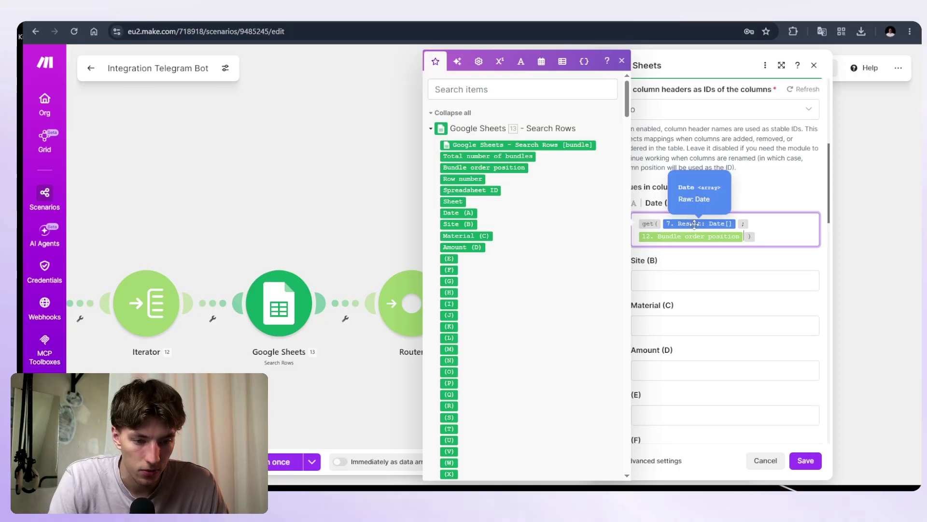
left_click(734, 281)
type("get( 7. Result: Date[] ; 12. Bundle order position )")
scroll(509, 335, "down", 18)
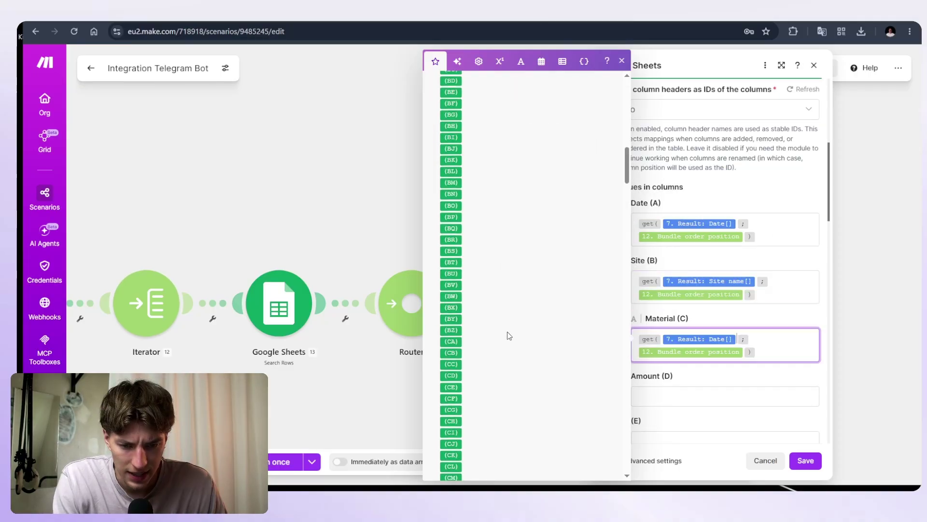
scroll(498, 338, "up", 3)
scroll(502, 324, "up", 9)
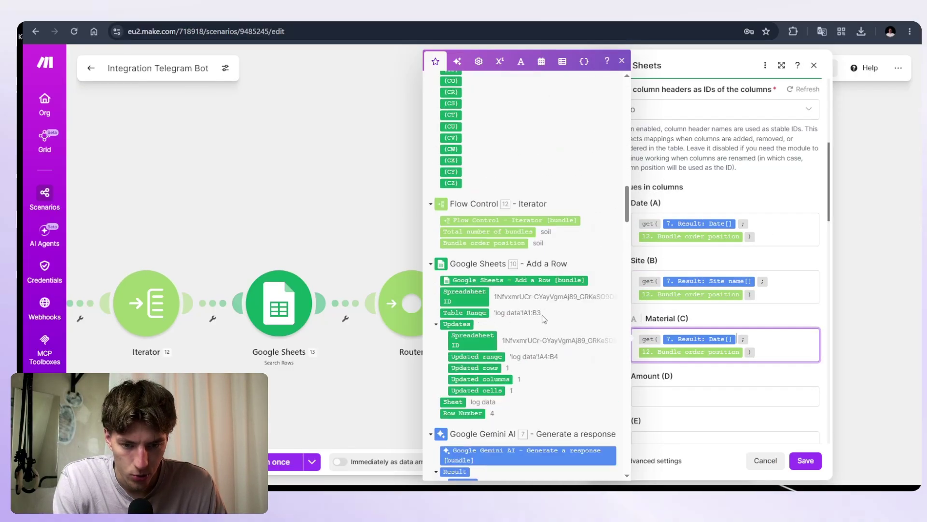
scroll(527, 333, "down", 2)
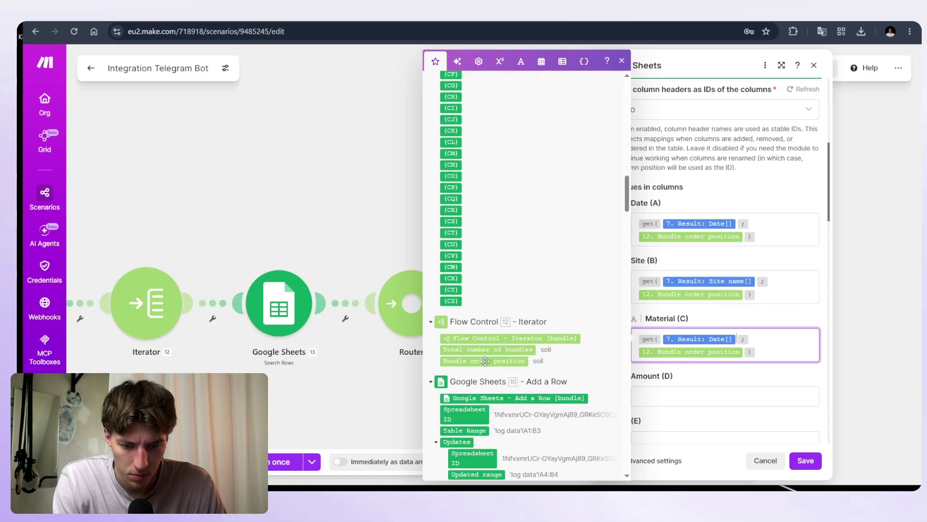
scroll(545, 351, "down", 10)
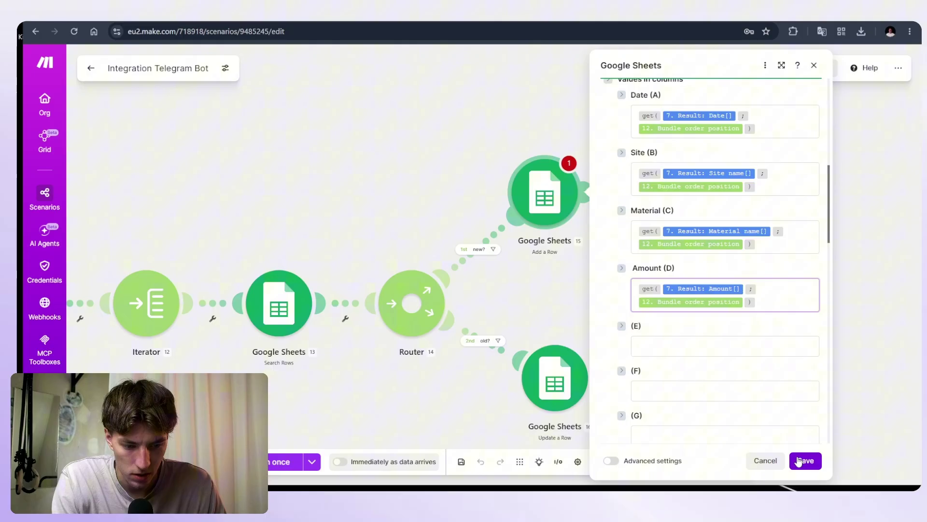
left_click(804, 460)
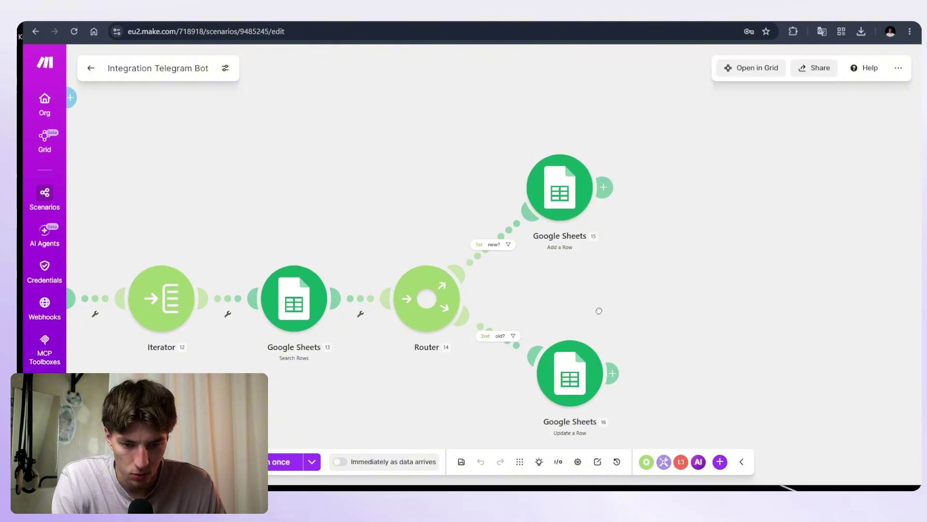
Save the scenario and run it once.
left_click(461, 465)
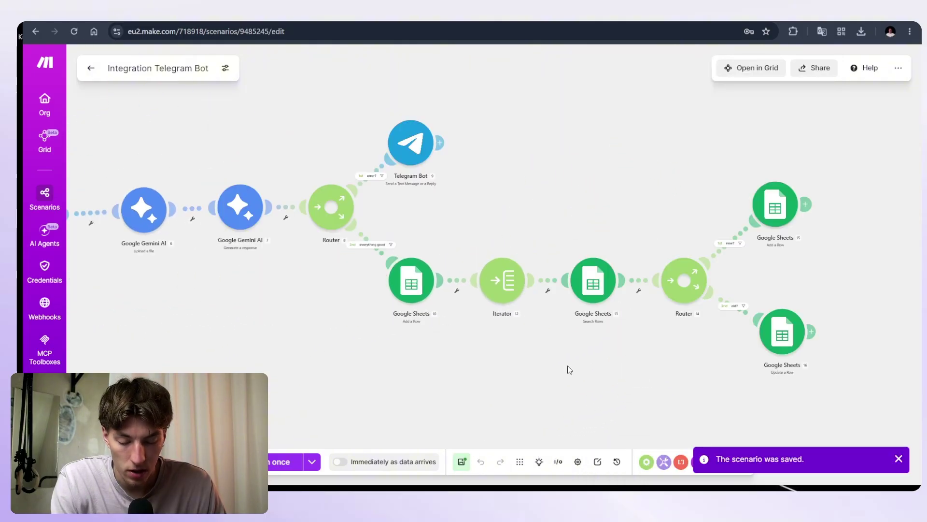
left_click(272, 463)
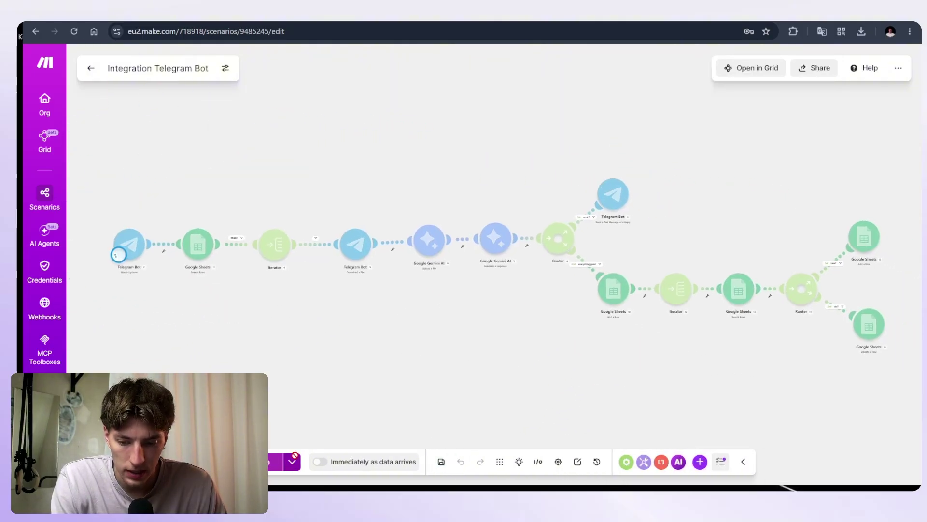
Switch to the yotubube automation spreadsheet and clear the old test rows beneath the headers.
key("ctrl+Tab")
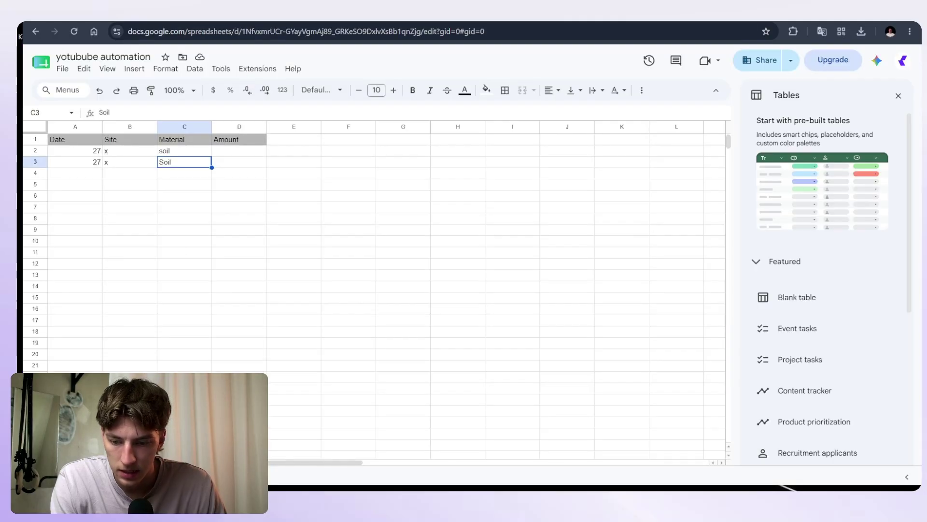
left_click(128, 477)
left_click(130, 151)
left_click(35, 152)
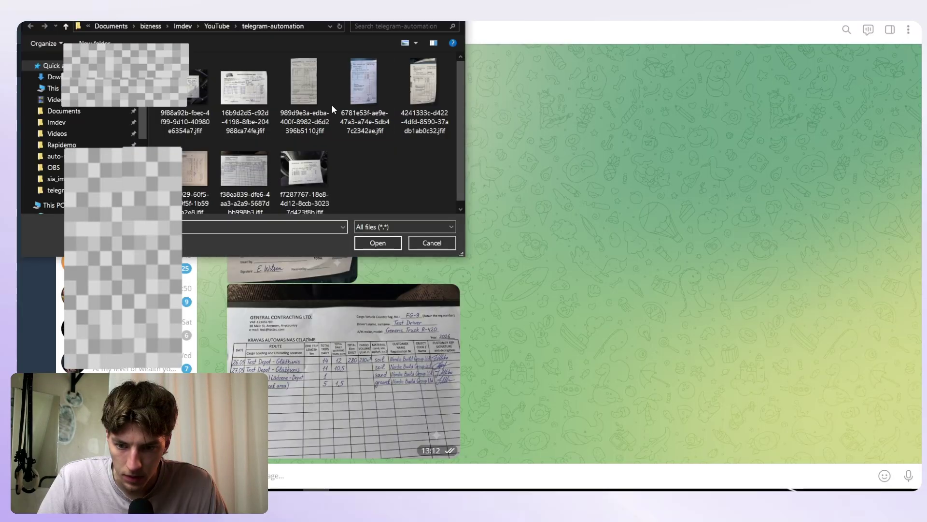
Send the General Contracting Ltd. consignment-note photo to the youtube test group in Telegram.
double_click(236, 161)
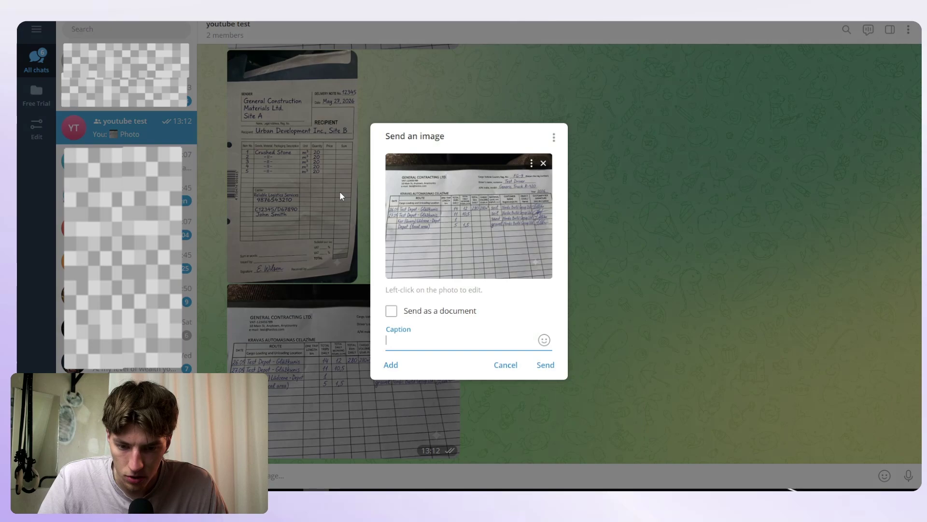
key("Return")
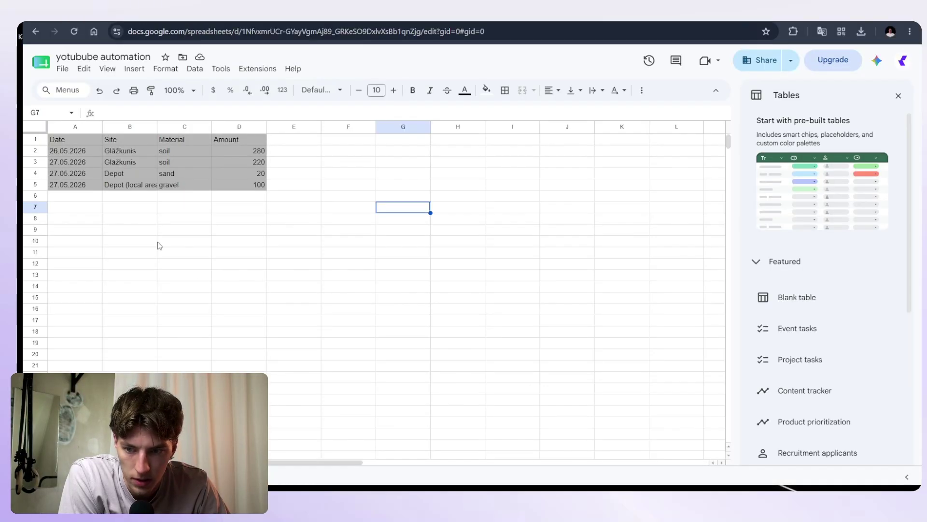
Send four more consignment-note photos to the youtube test group in Telegram, and run the Make scenario once on the existing webhook data.
left_click(124, 177)
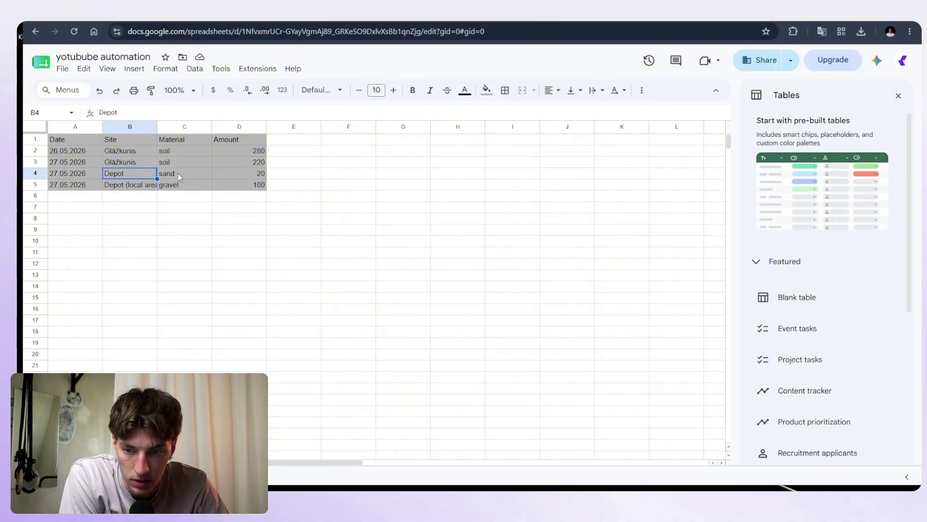
left_click(256, 152)
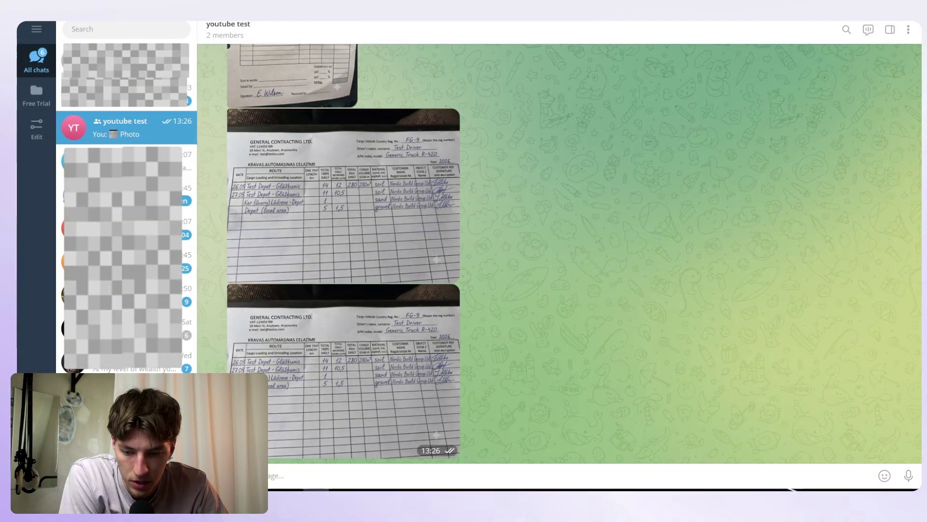
key("ctrl+v")
left_click(544, 398)
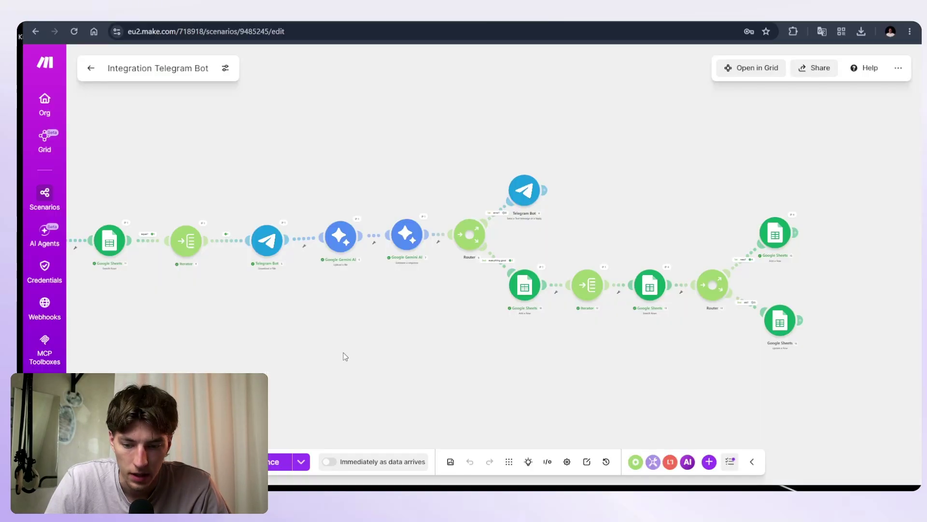
scroll(346, 356, "down", 2)
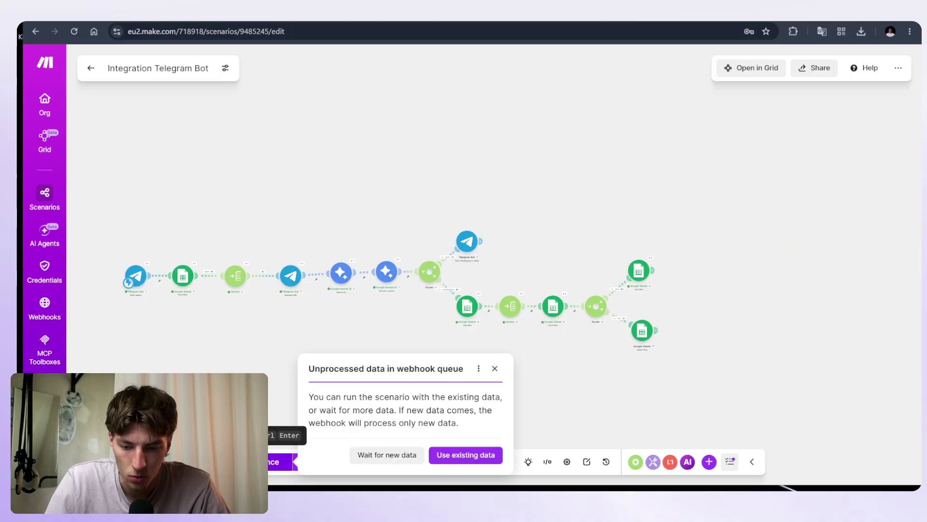
left_click(452, 453)
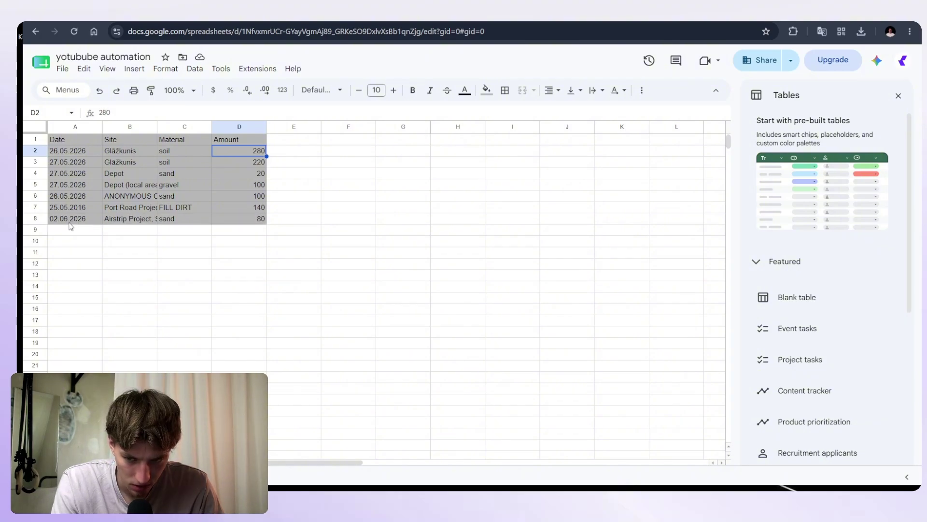
Compare the Test Supply Co. delivery-note photo in Telegram with the Airstrip Project row in the spreadsheet.
left_click(316, 490)
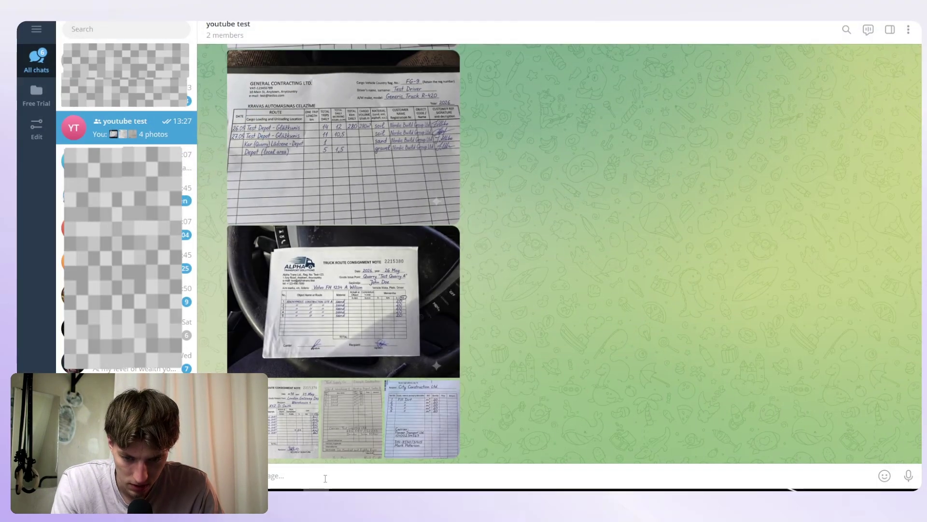
left_click(365, 412)
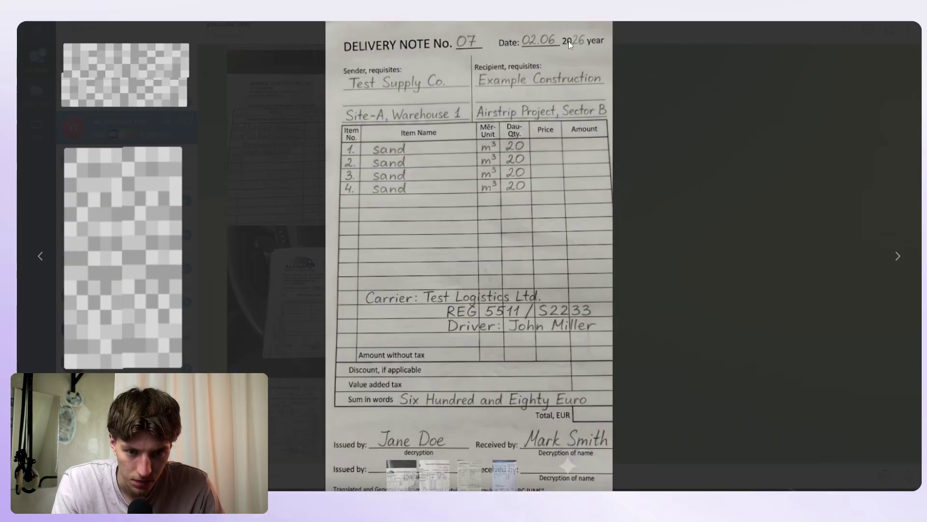
left_click(717, 91)
left_click(316, 490)
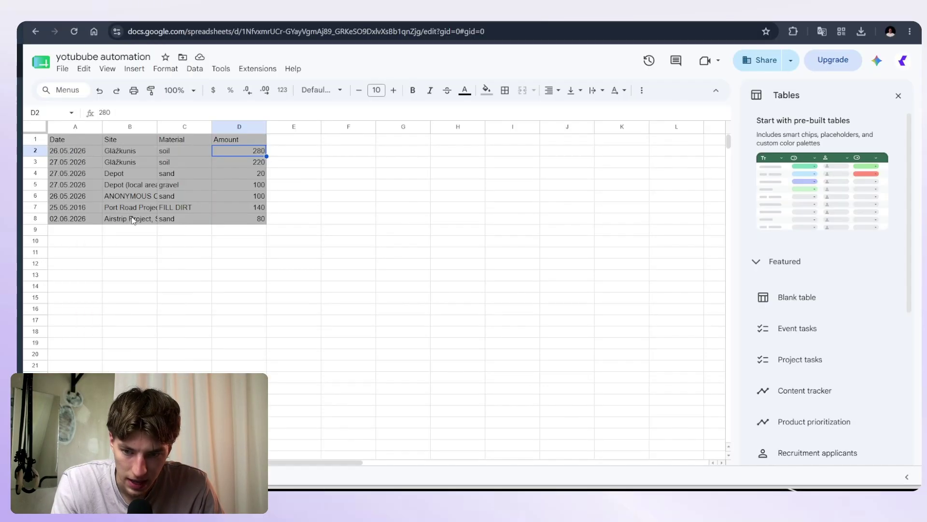
Run the Make scenario again on the existing webhook data and check the material rows in the spreadsheet.
left_click(405, 22)
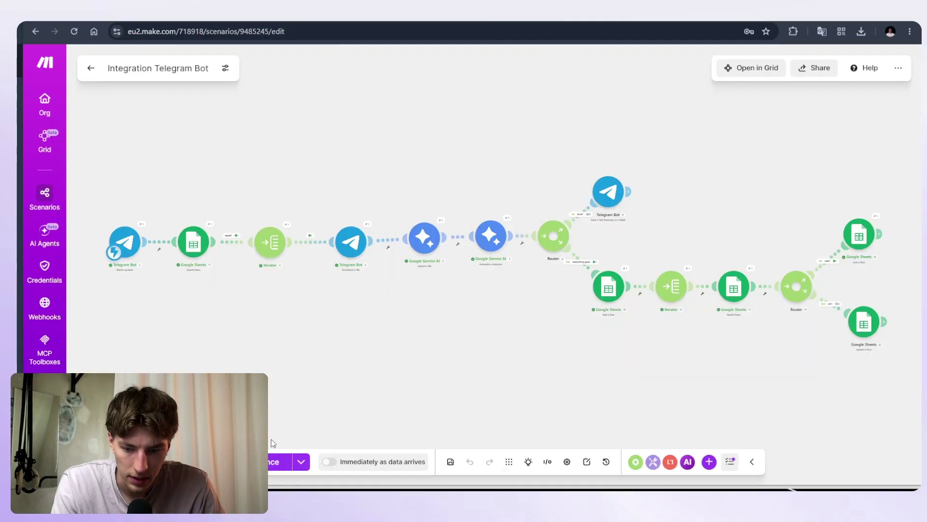
left_click(266, 462)
left_click(434, 462)
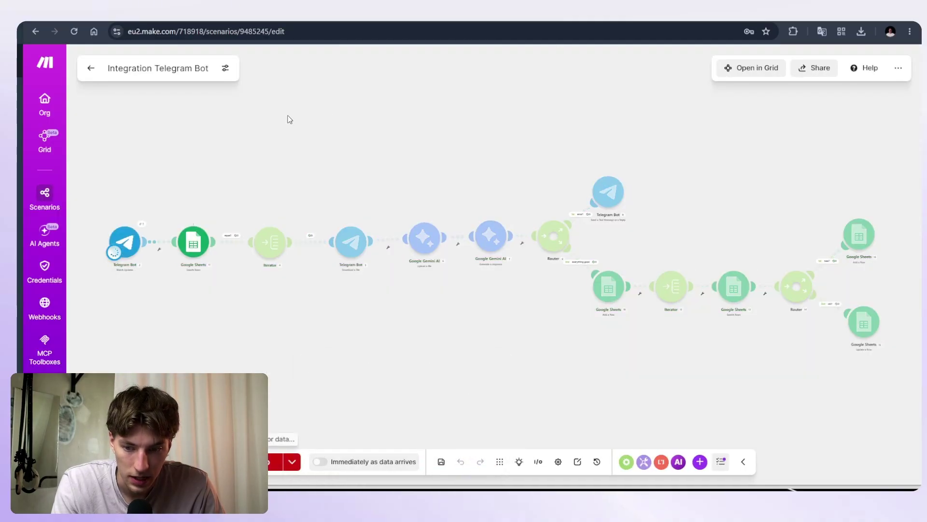
left_click(334, 21)
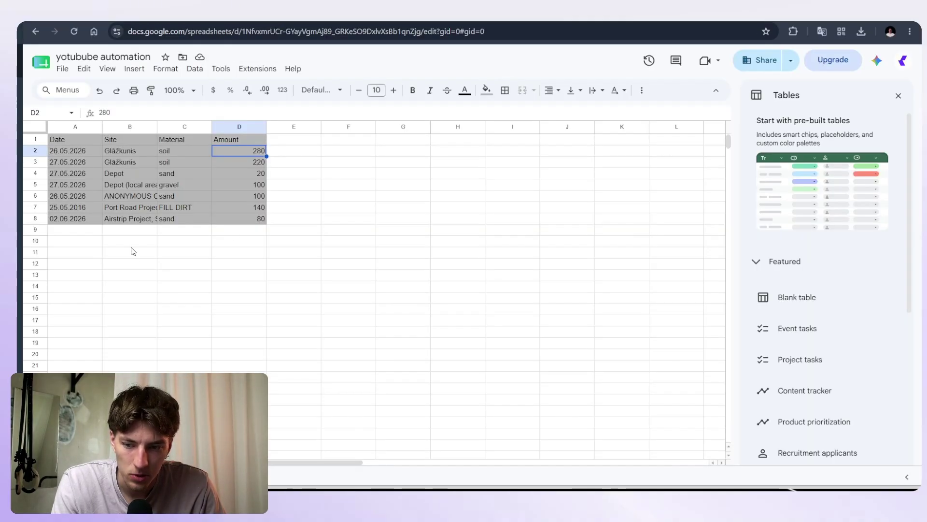
left_click(114, 138)
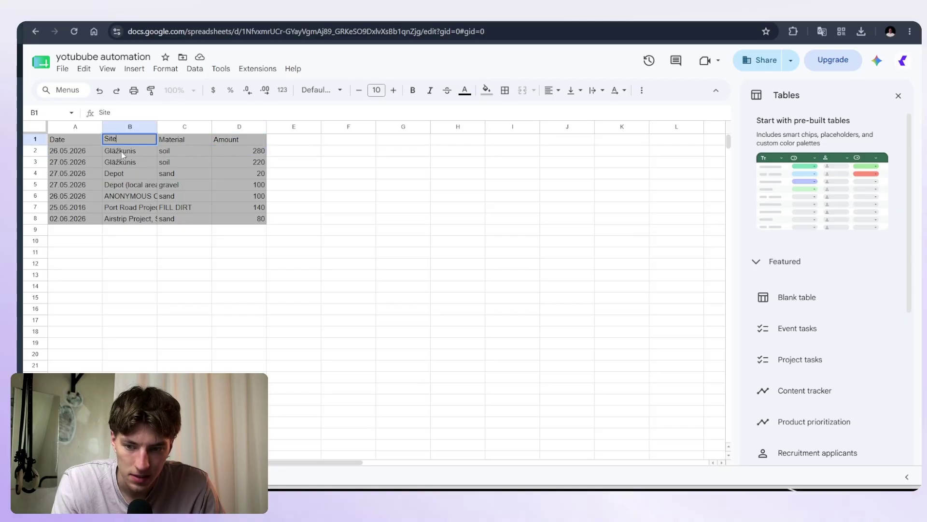
left_click(121, 152)
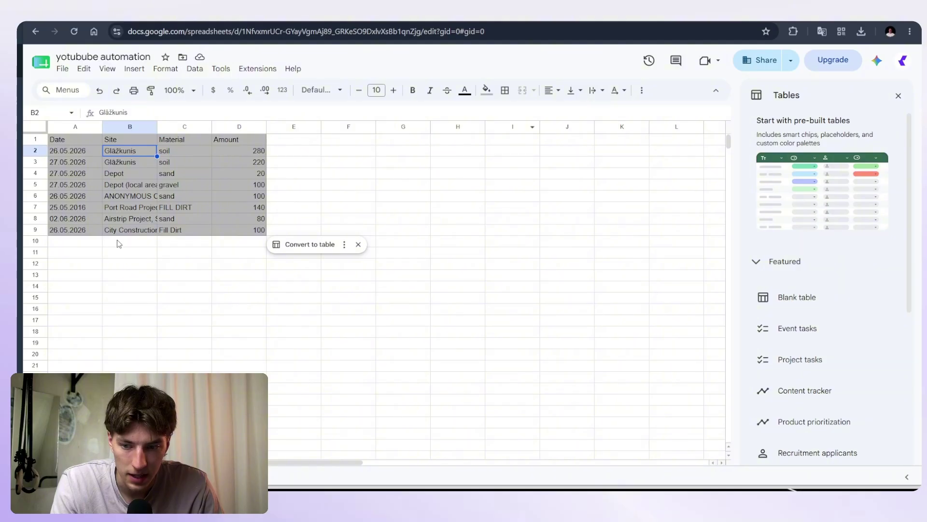
left_click(171, 231)
Select the first stored File id in the spreadsheet and resend the General Contracting Ltd. note to the youtube test group in Telegram.
left_click(189, 477)
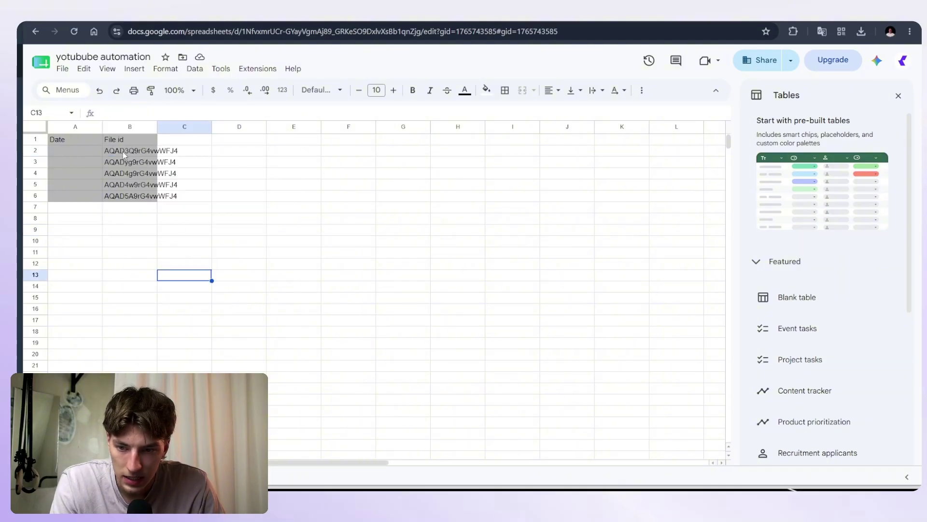
left_click(124, 153)
key("super+Tab")
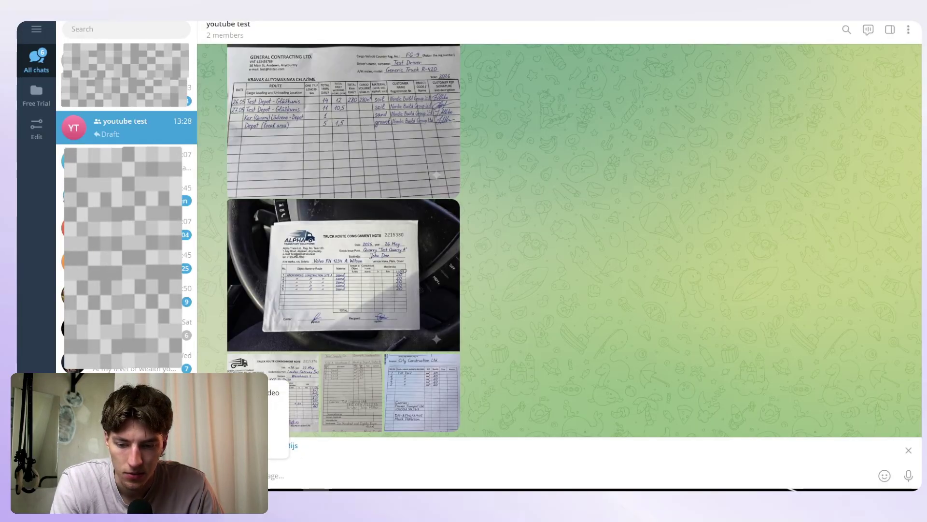
key("Return")
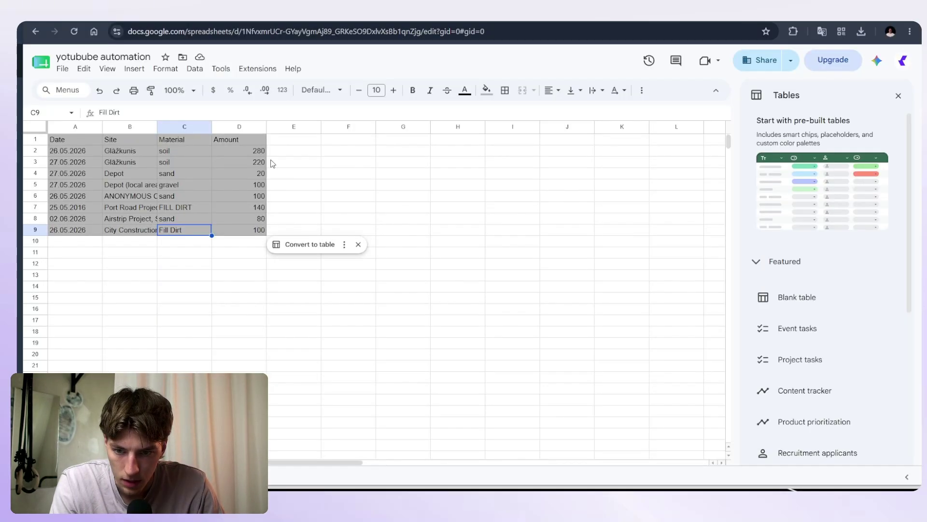
Check the Amount values of the General Contracting Ltd. soil, sand and gravel rows in the spreadsheet.
left_click(256, 151)
left_click(256, 163)
left_click(253, 173)
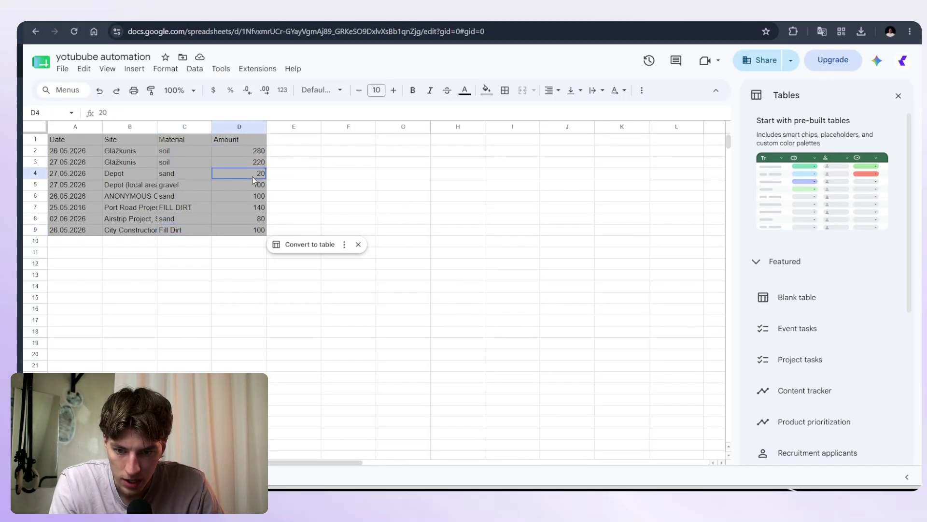
left_click(345, 177)
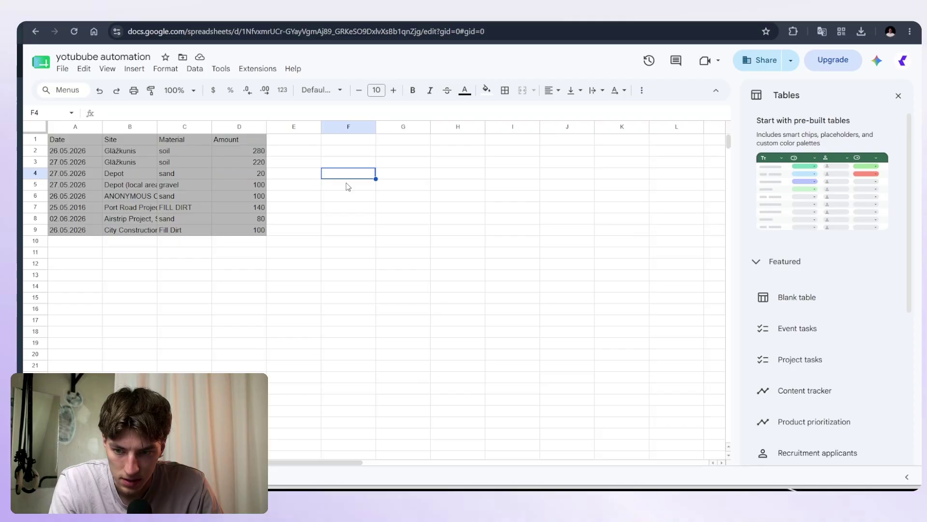
left_click(63, 250)
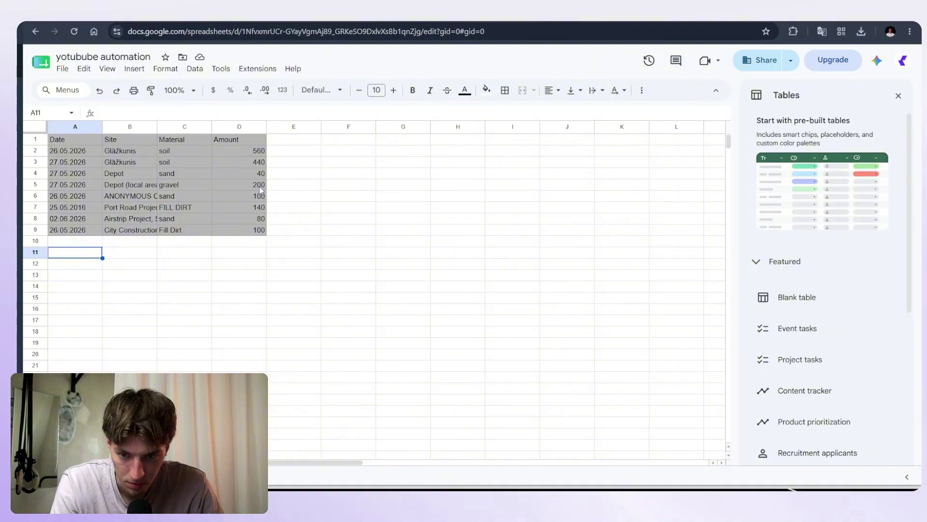
Save the Integration Telegram Bot scenario in Make and review the amounts in the spreadsheet.
key("ctrl+Tab")
left_click_drag(435, 328, 654, 328)
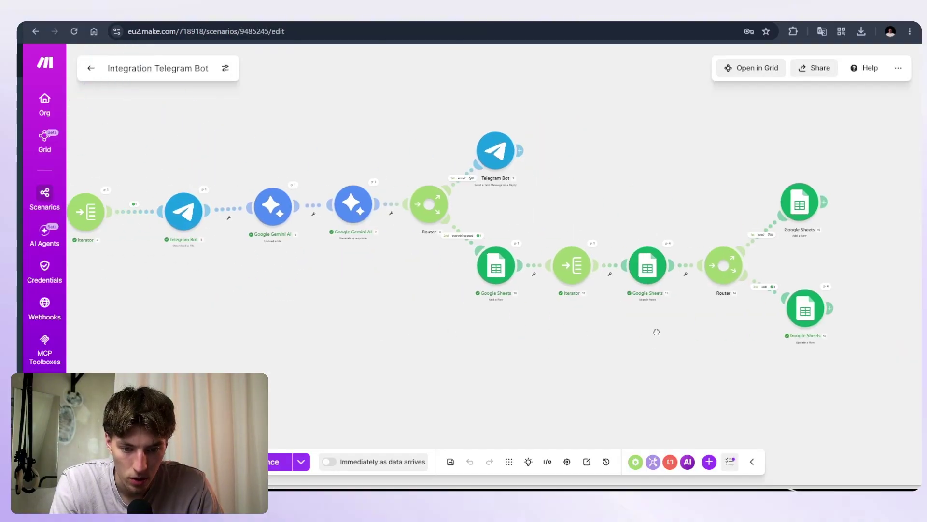
left_click(451, 462)
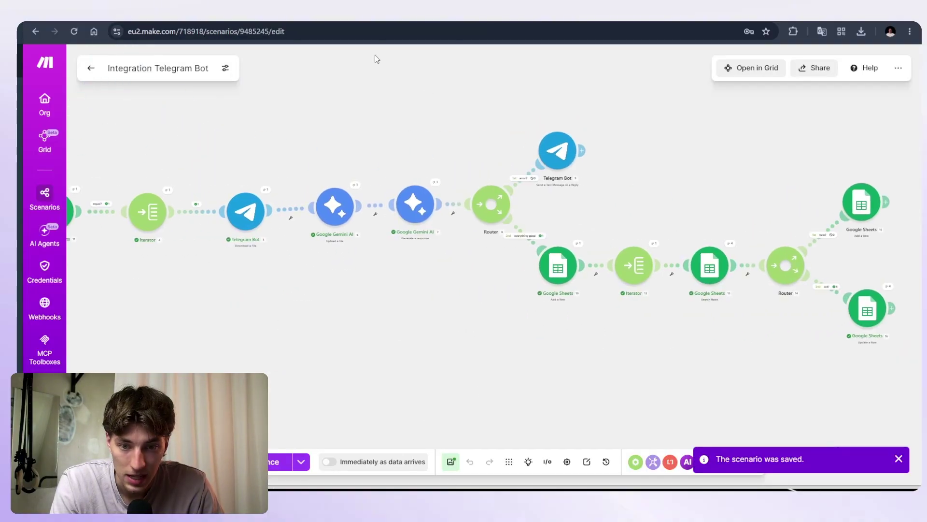
key("ctrl+shift+Tab")
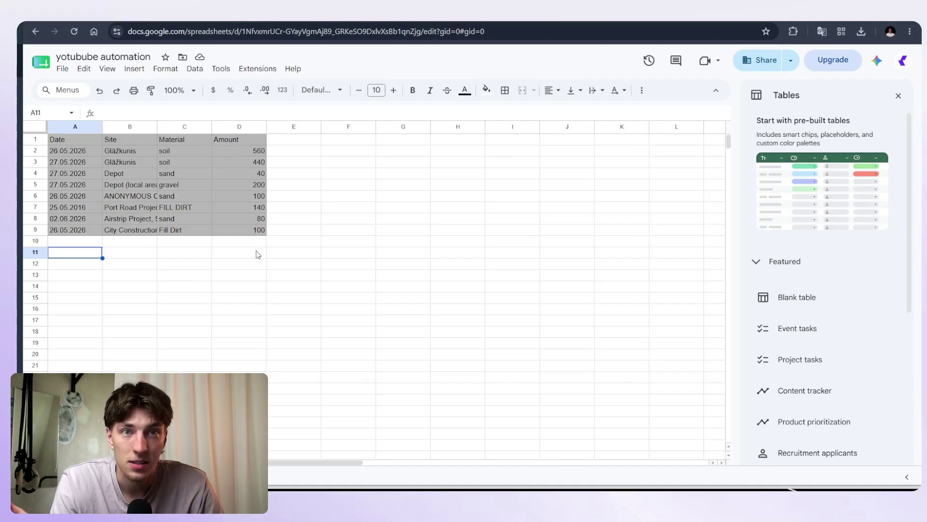
Review the Google Gemini AI response module's model, thinking settings and response schema in Make, and close it without changes.
key("ctrl+Tab")
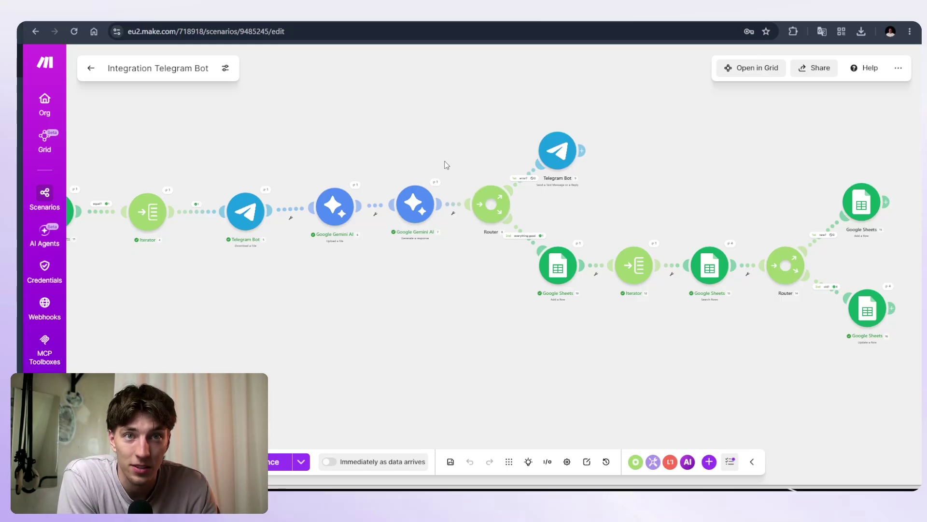
scroll(511, 297, "down", 1)
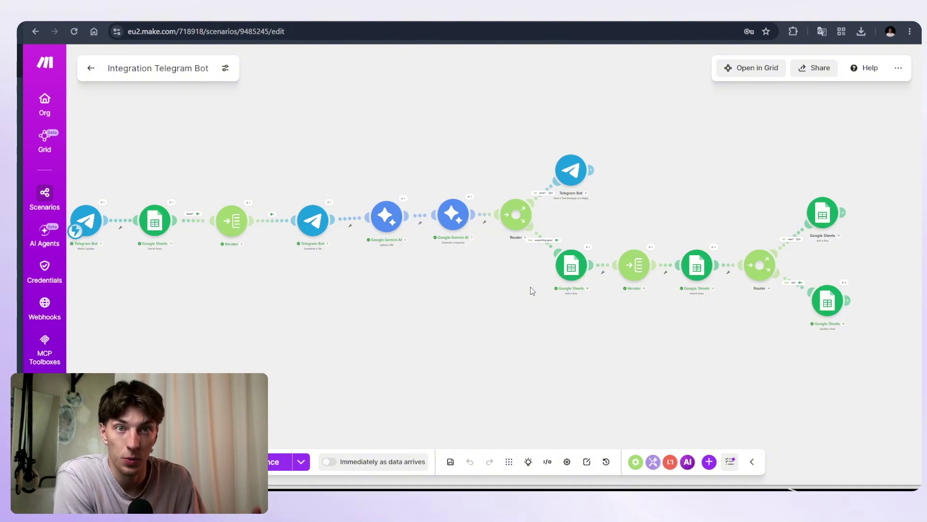
left_click(453, 215)
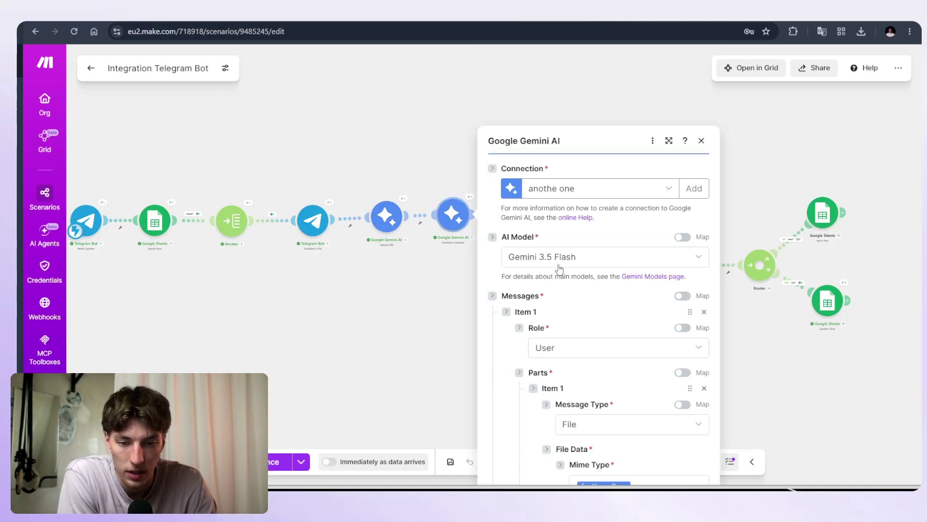
scroll(602, 299, "down", 20)
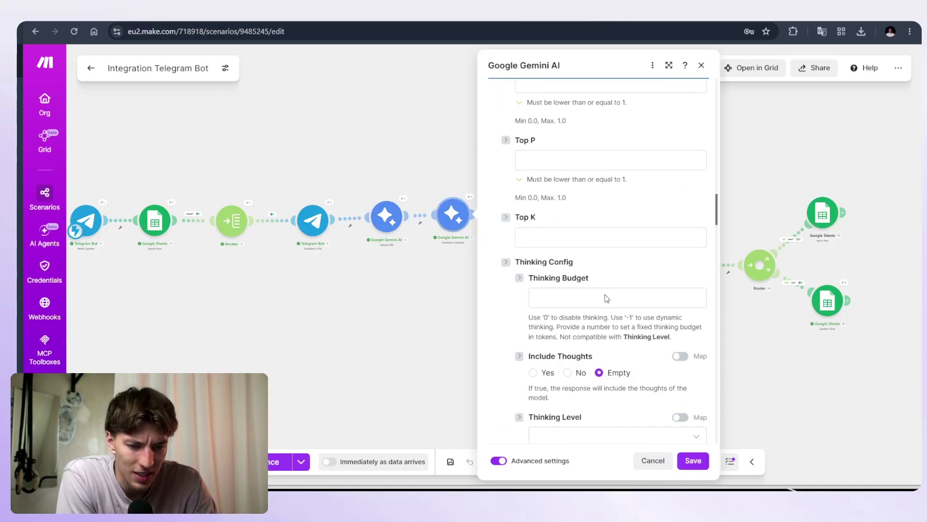
scroll(609, 271, "down", 8)
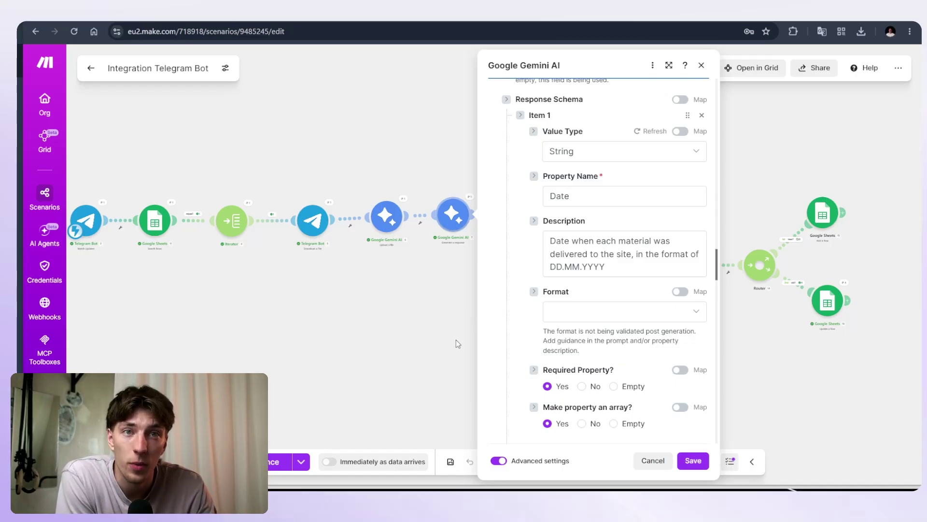
left_click(444, 345)
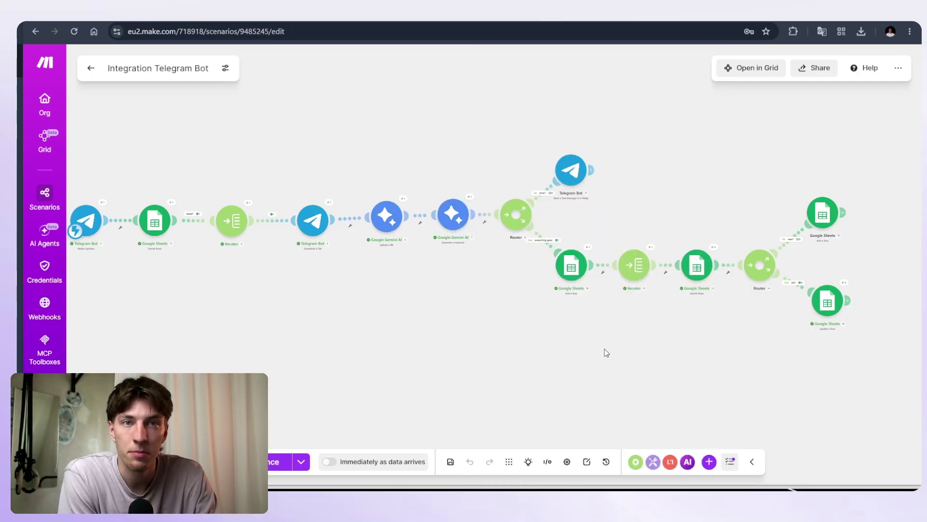